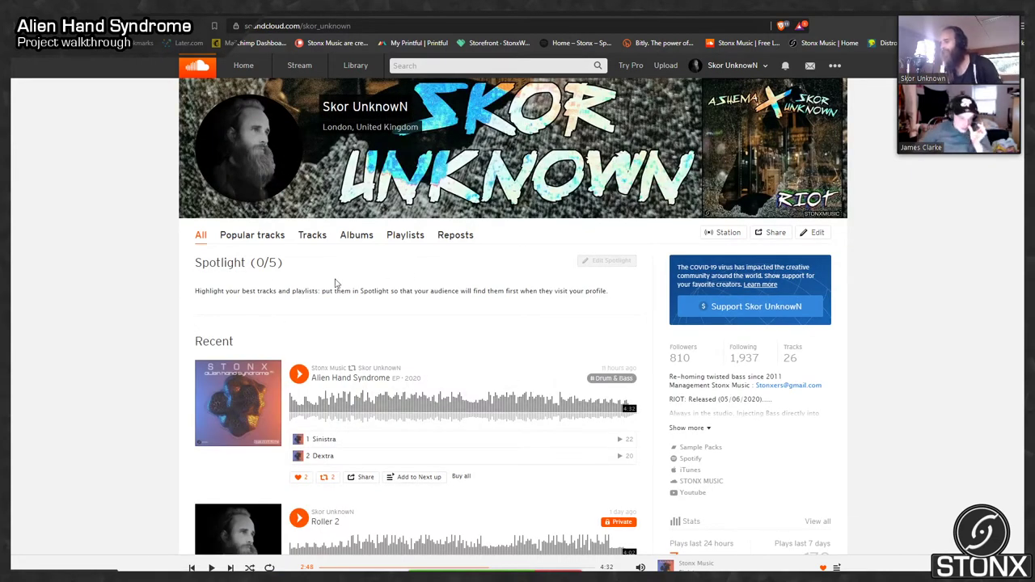
pyautogui.click(727, 64)
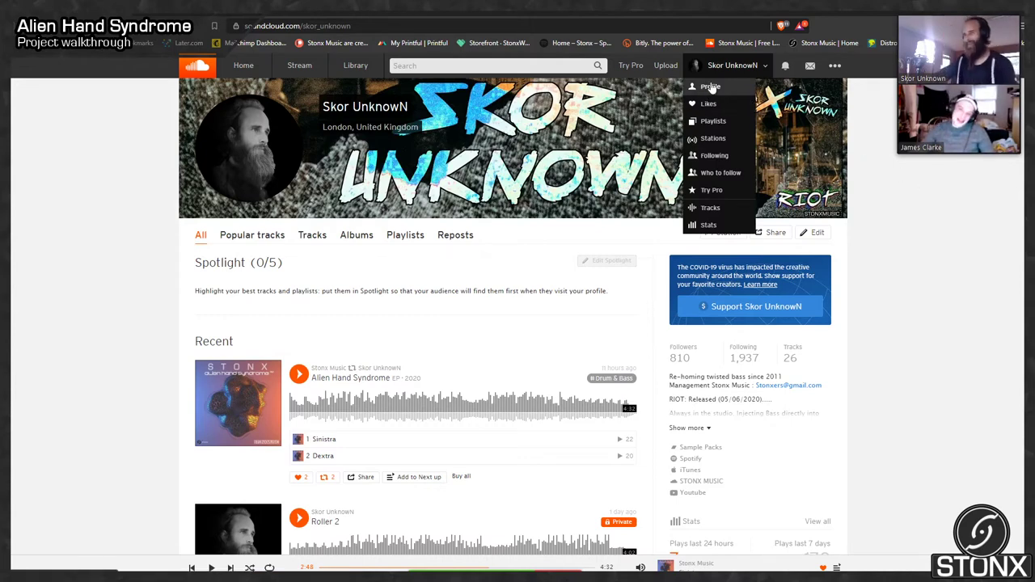
pyautogui.click(708, 67)
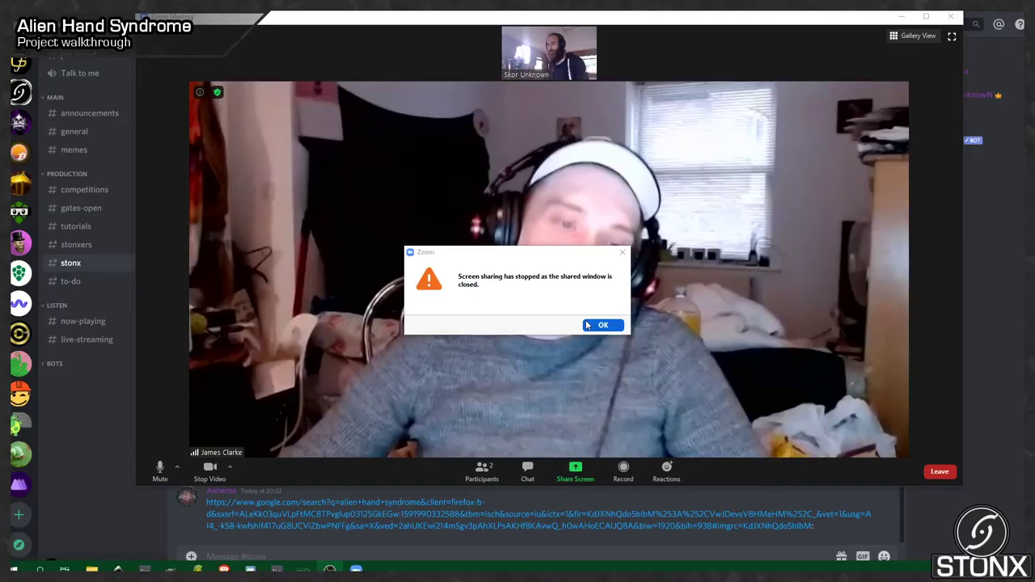
# Step: Dismiss the stopped-sharing notice in Zoom and share the Sinistra (WIP) Ableton Live window
pyautogui.click(589, 325)
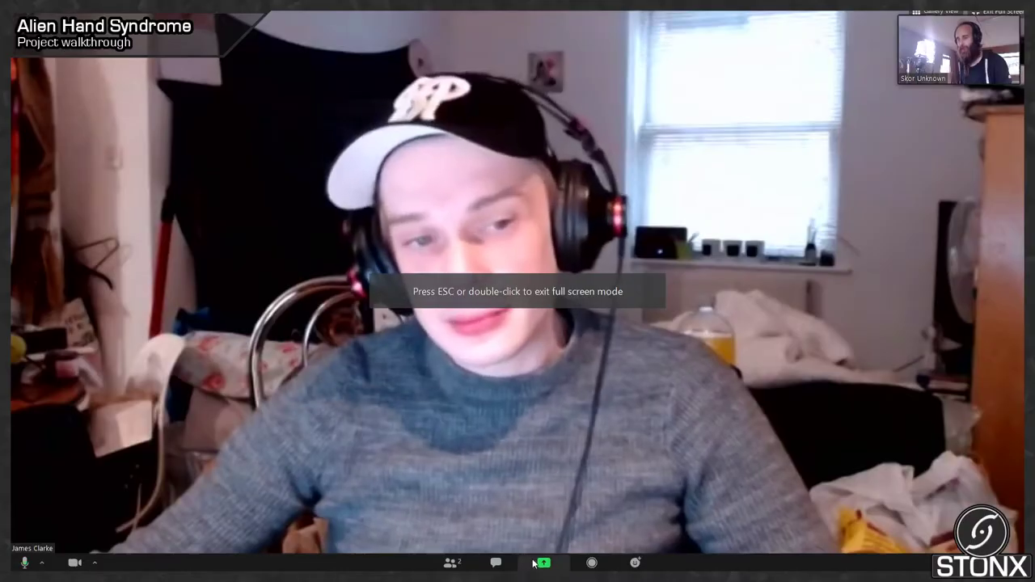
pyautogui.click(544, 562)
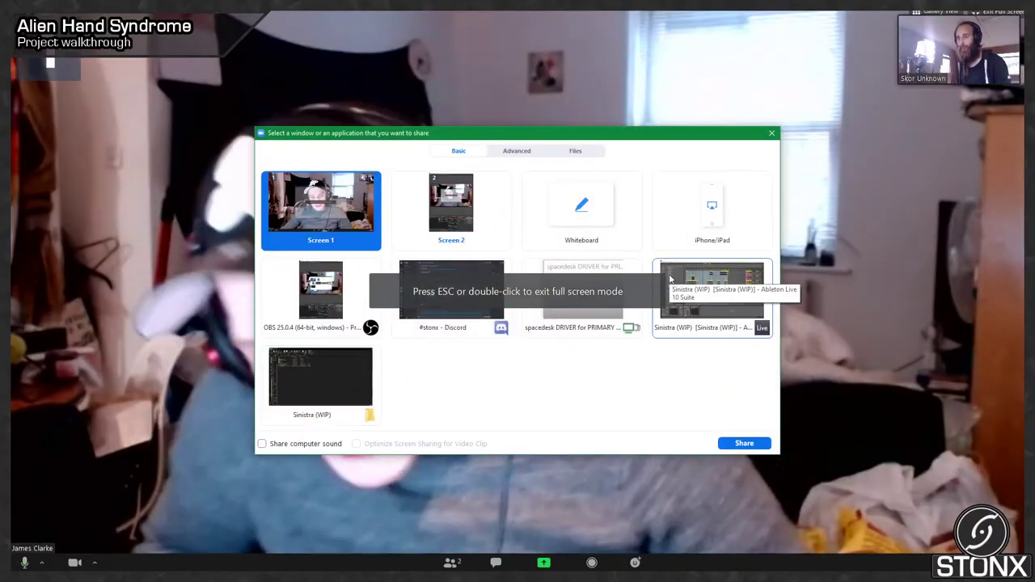
pyautogui.doubleClick(687, 289)
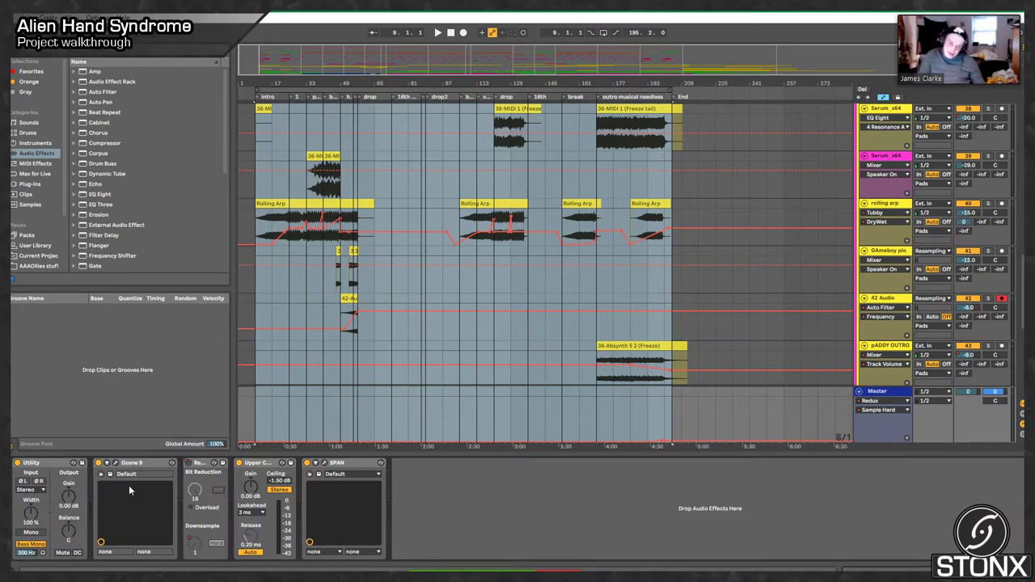
# Step: Turn off Ozone 9 on the Master track and hide the device view and browser to enlarge the arrangement
pyautogui.click(98, 463)
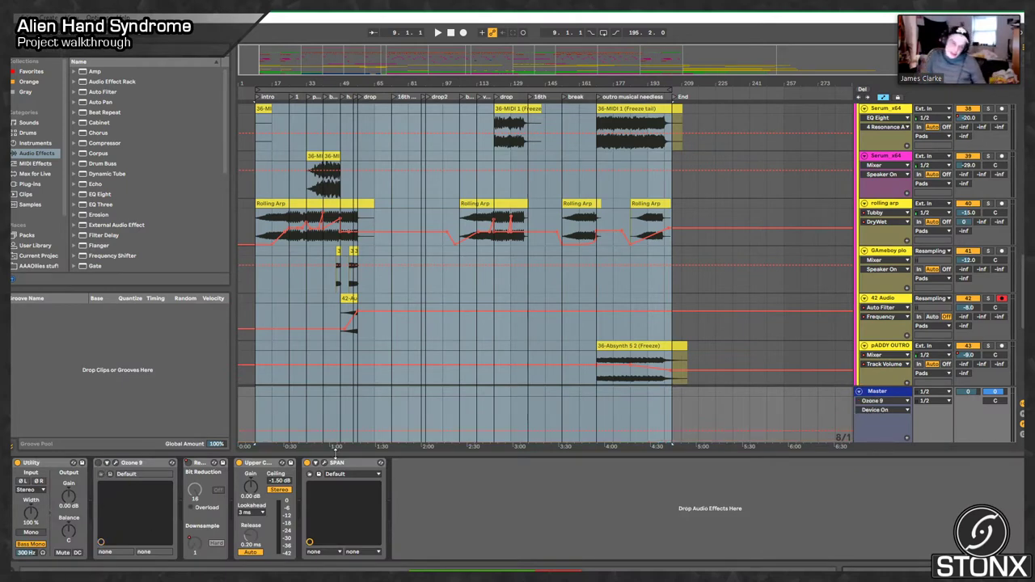
pyautogui.moveTo(335, 455); pyautogui.dragTo(336, 530)
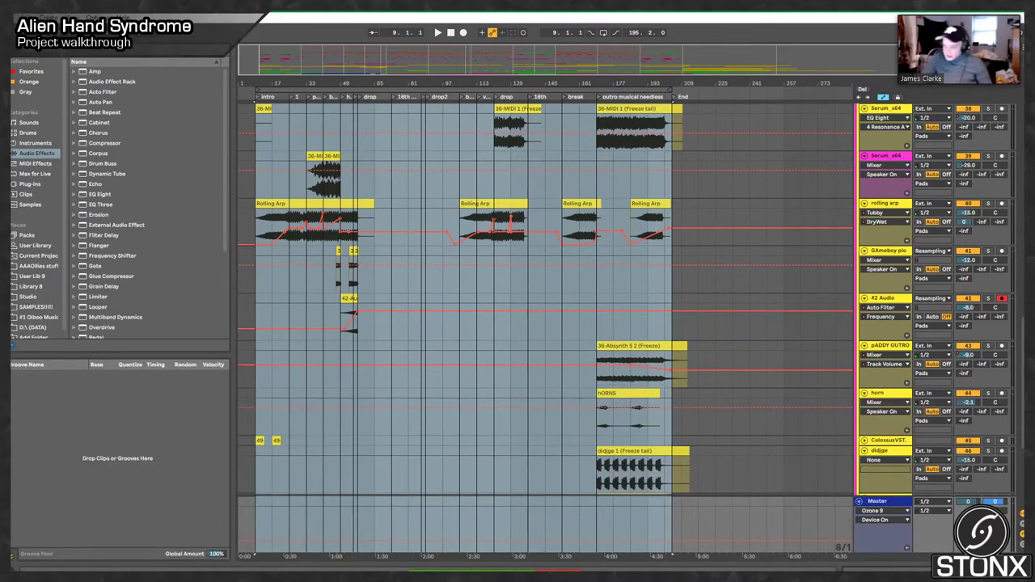
pyautogui.click(14, 51)
pyautogui.moveTo(193, 59); pyautogui.dragTo(212, 68)
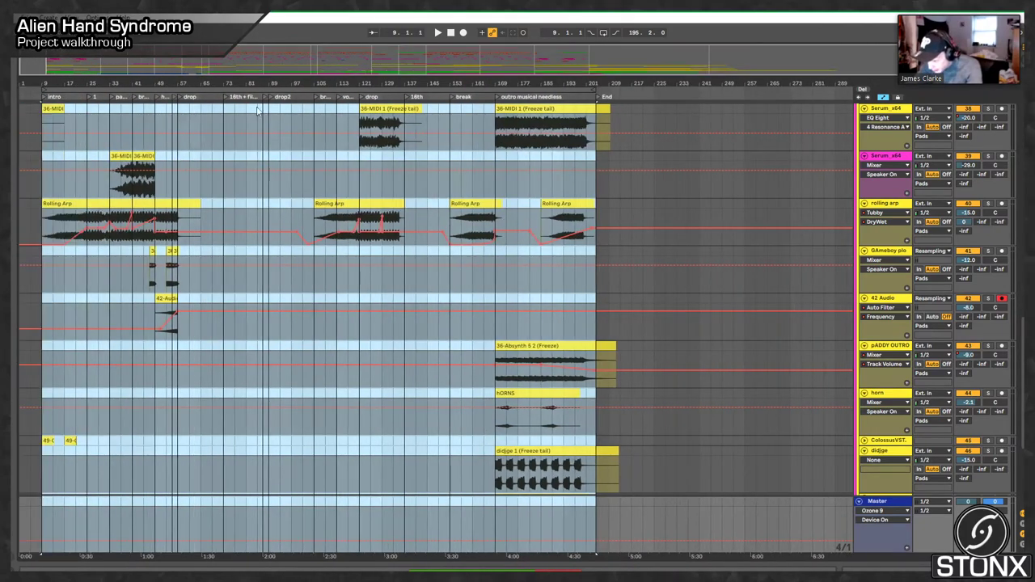
# Step: Fold the Pads, Everything_sid and Drums groups to condense the arrangement
pyautogui.scroll(4, 698, 340)
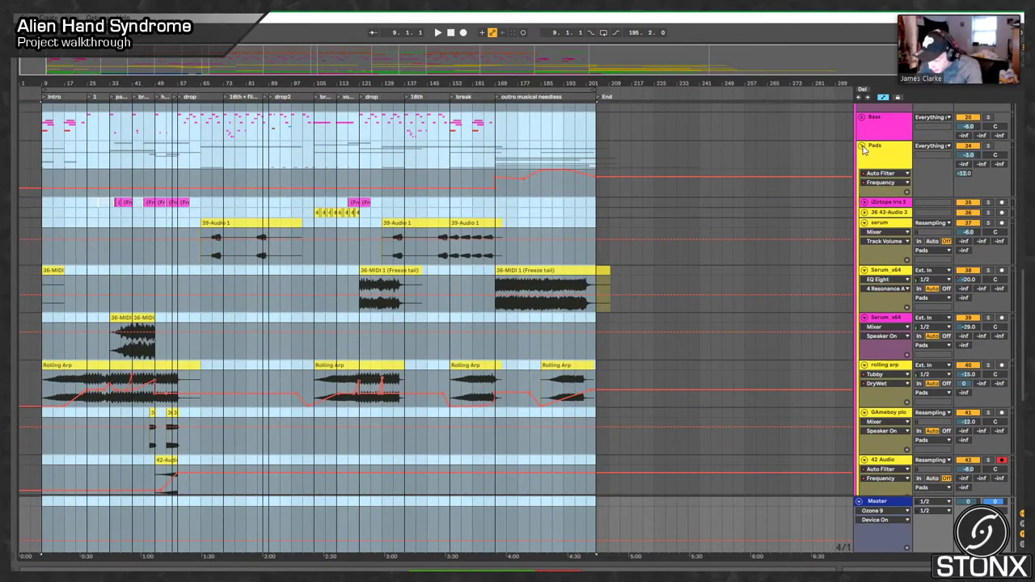
pyautogui.click(862, 146)
pyautogui.scroll(3, 862, 153)
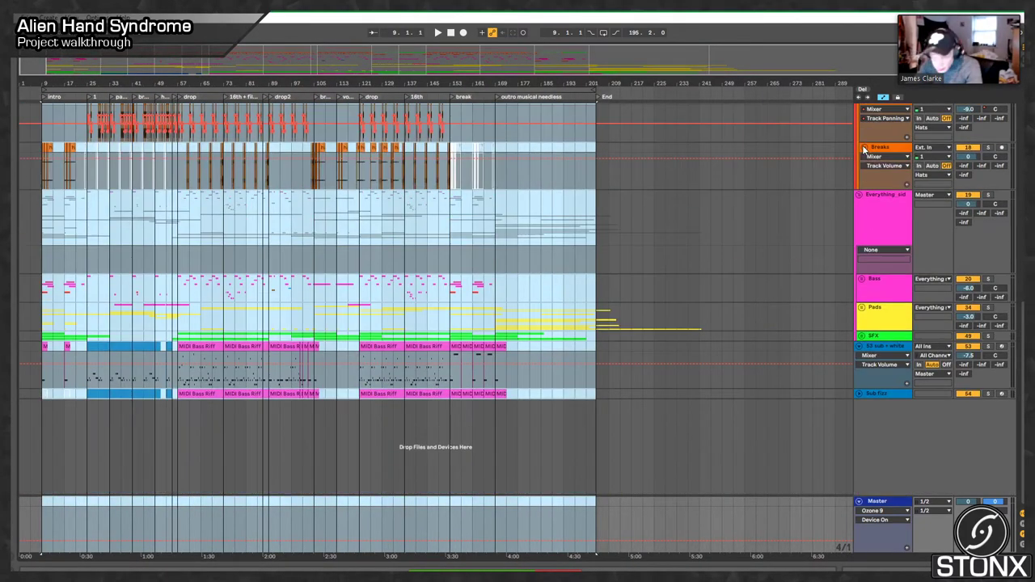
pyautogui.click(859, 194)
pyautogui.scroll(6, 849, 182)
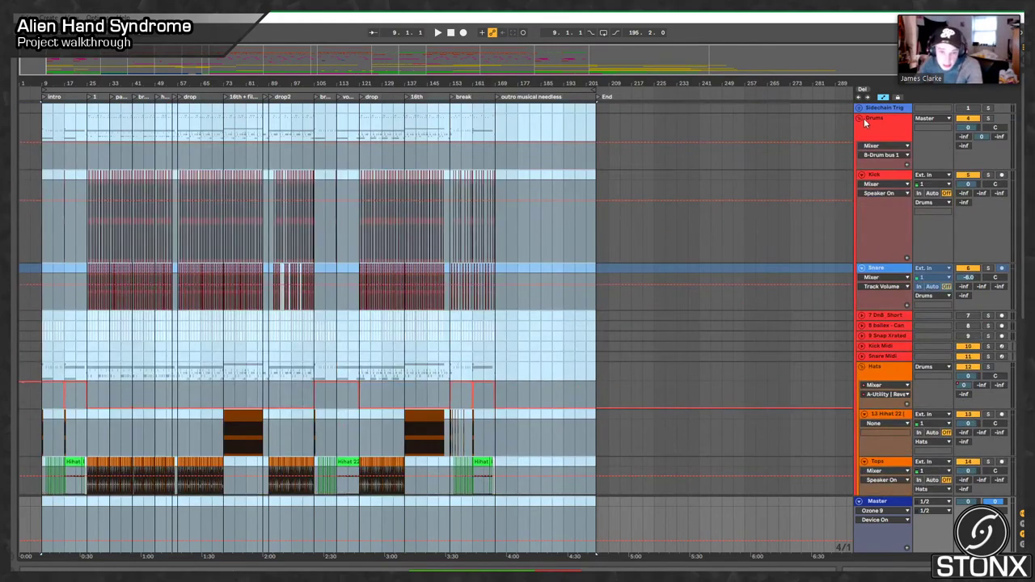
pyautogui.click(865, 120)
pyautogui.click(859, 119)
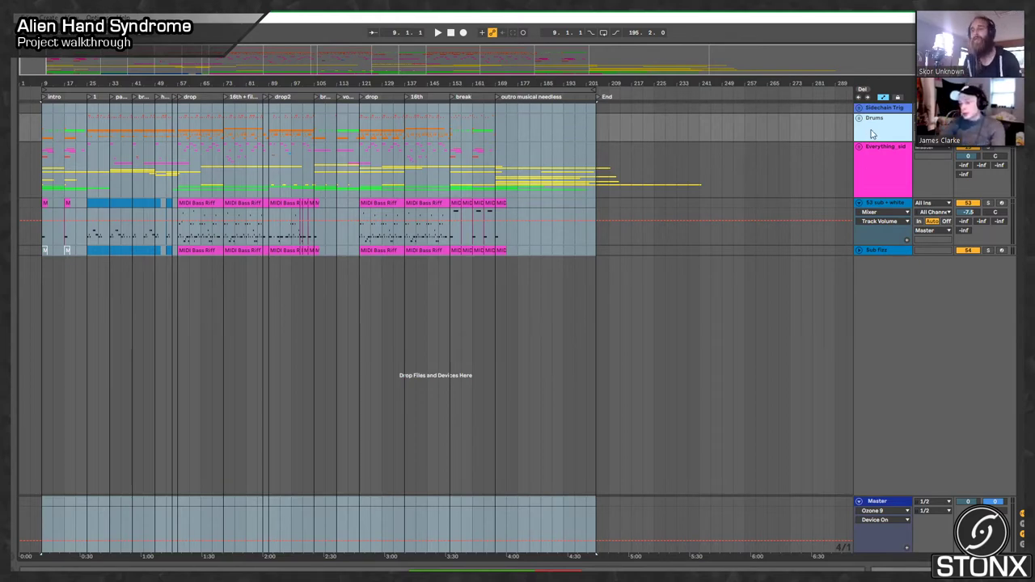
# Step: Unfold the Sub fizz track and show the device chains of the sub track and the Everything_sid group
pyautogui.click(878, 170)
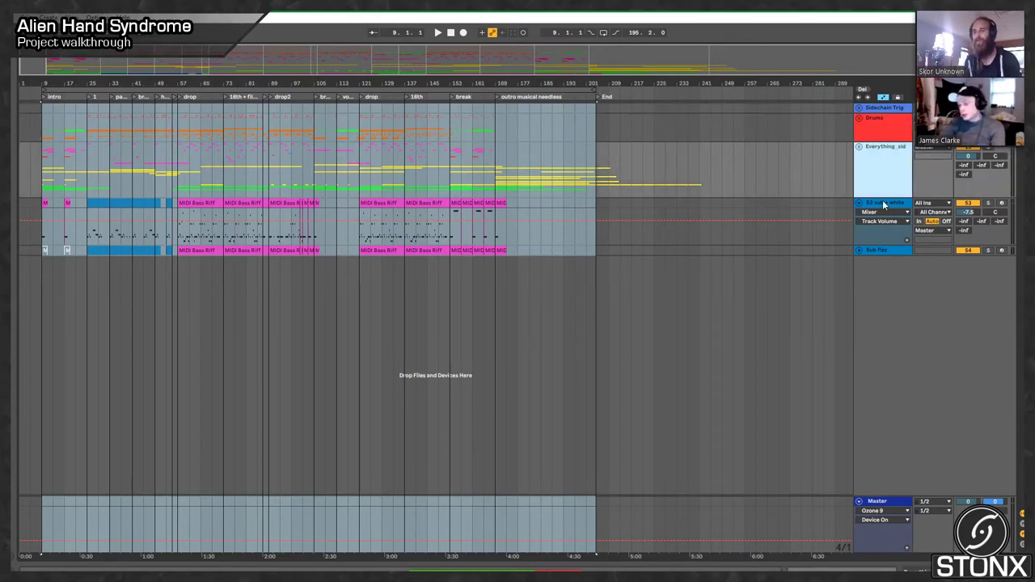
pyautogui.click(883, 205)
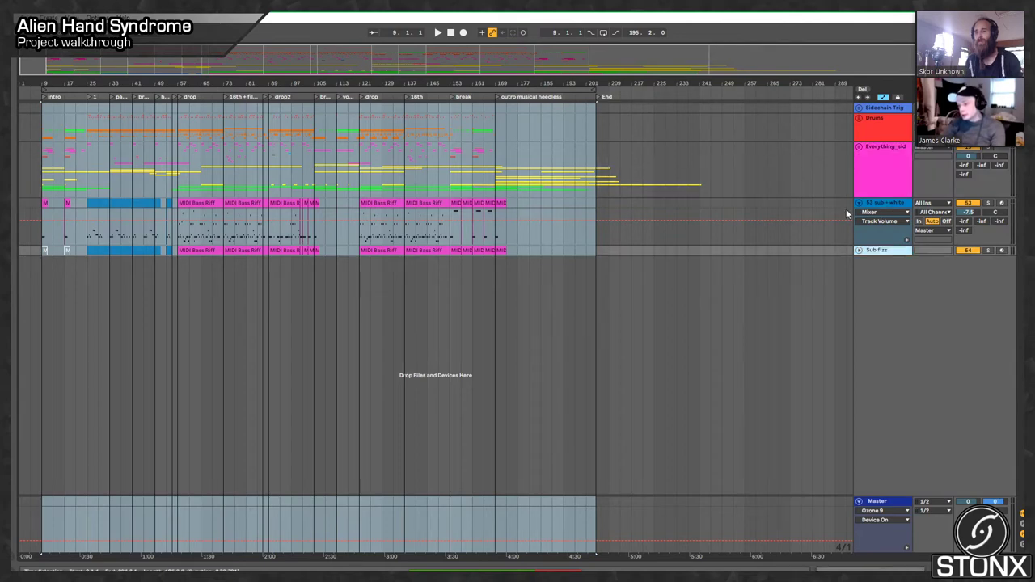
pyautogui.click(877, 249)
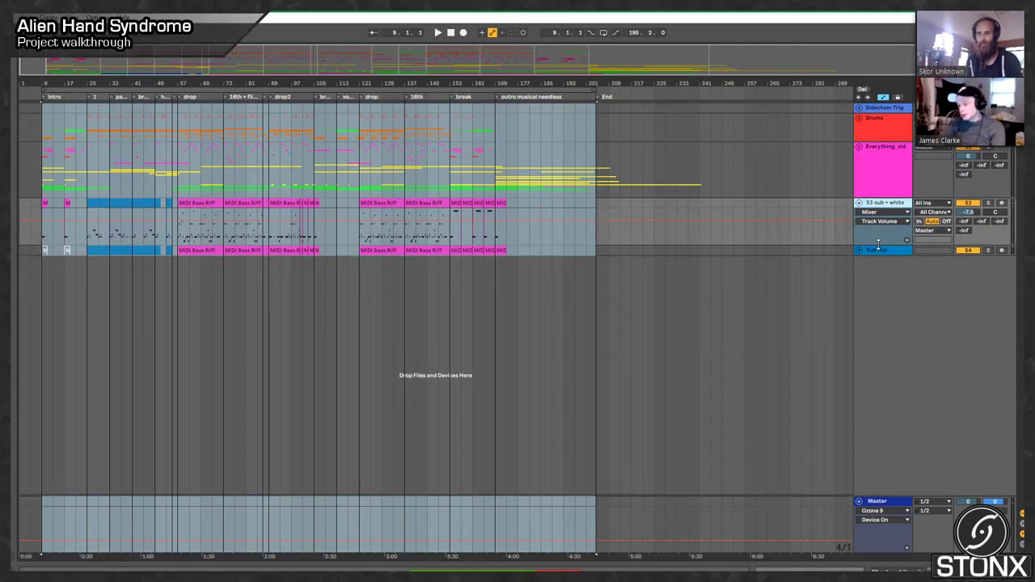
pyautogui.click(858, 250)
pyautogui.doubleClick(895, 254)
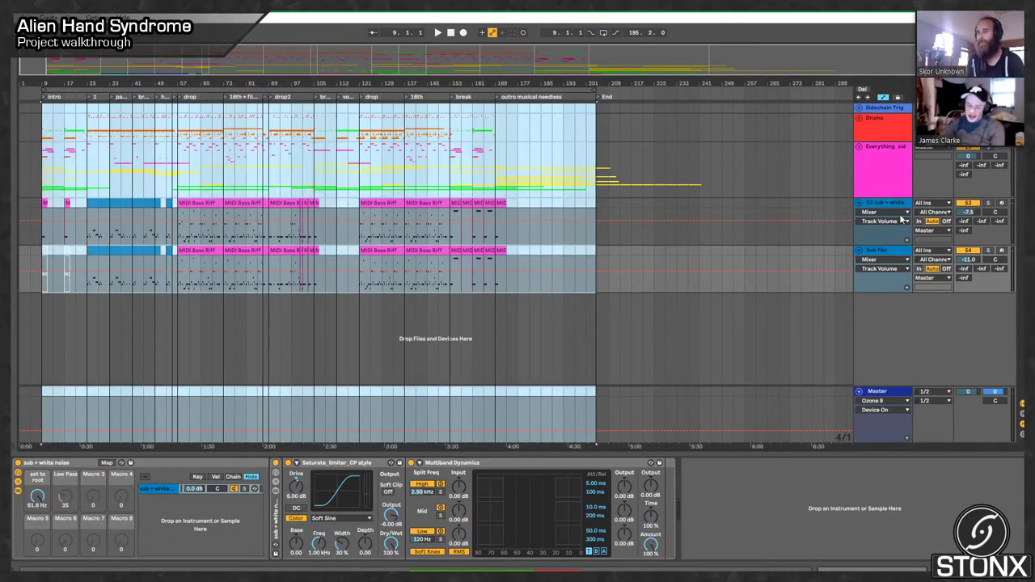
pyautogui.click(865, 168)
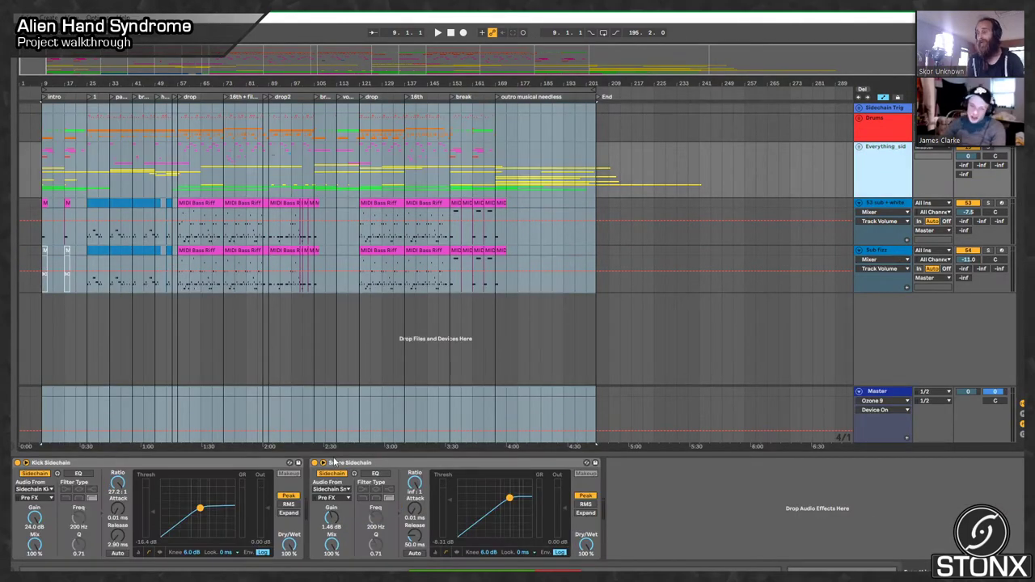
# Step: Solo the 53 sub + white track and play it from the second drop at bar 121
pyautogui.click(900, 256)
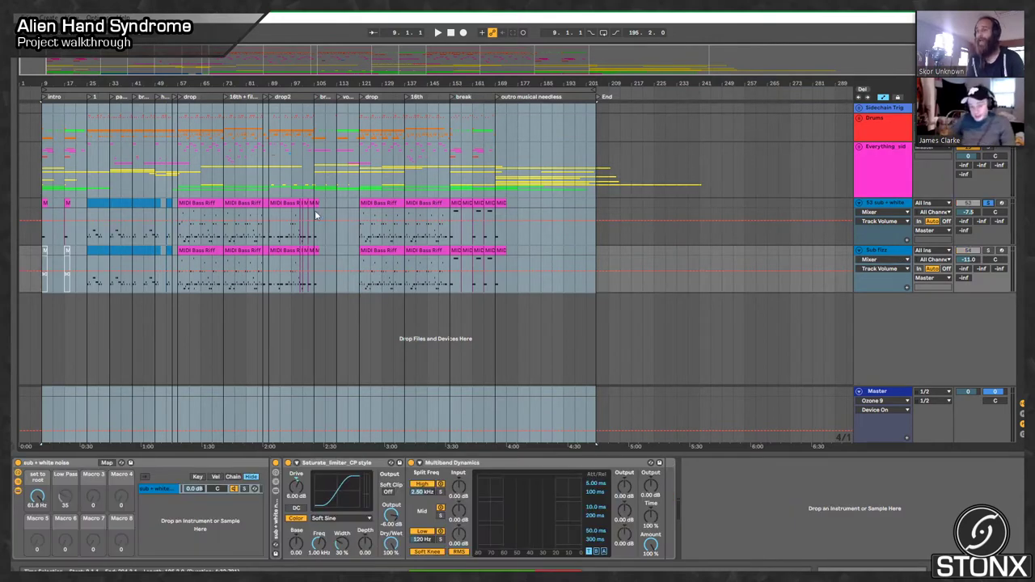
pyautogui.click(360, 238)
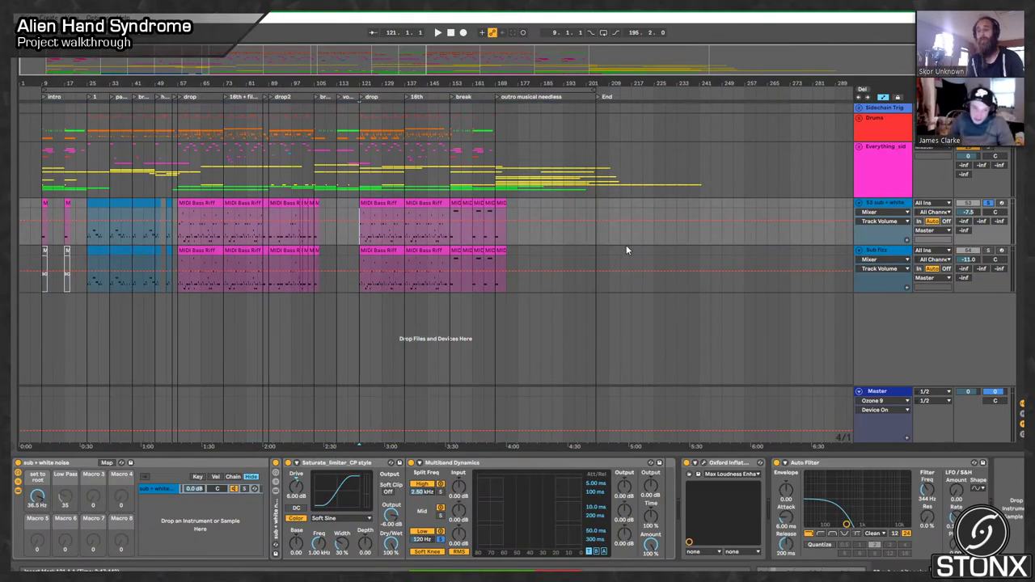
pyautogui.press('space')
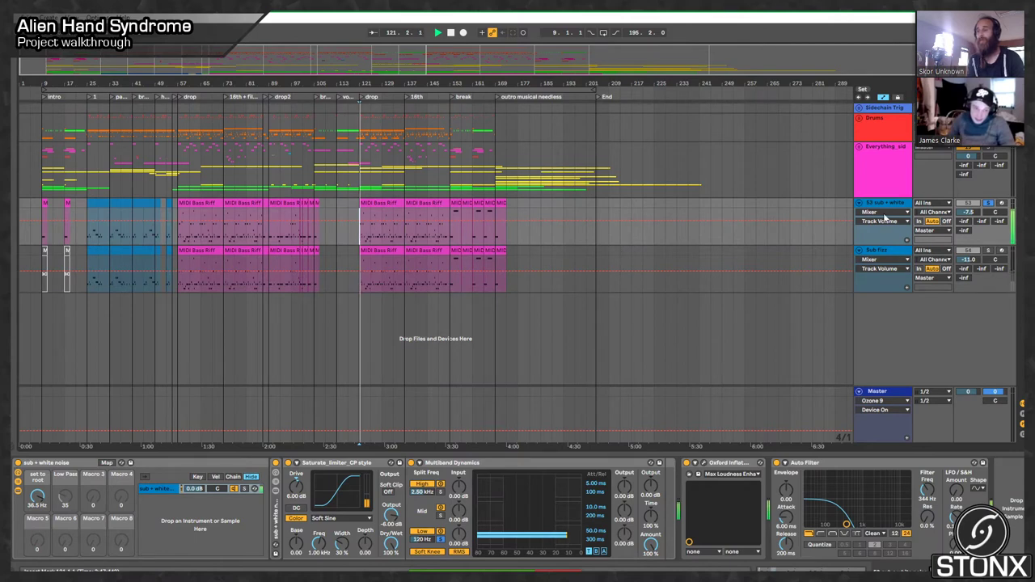
# Step: Listen to the Sub fizz track in solo, stop playback and clear the solo
pyautogui.click(989, 252)
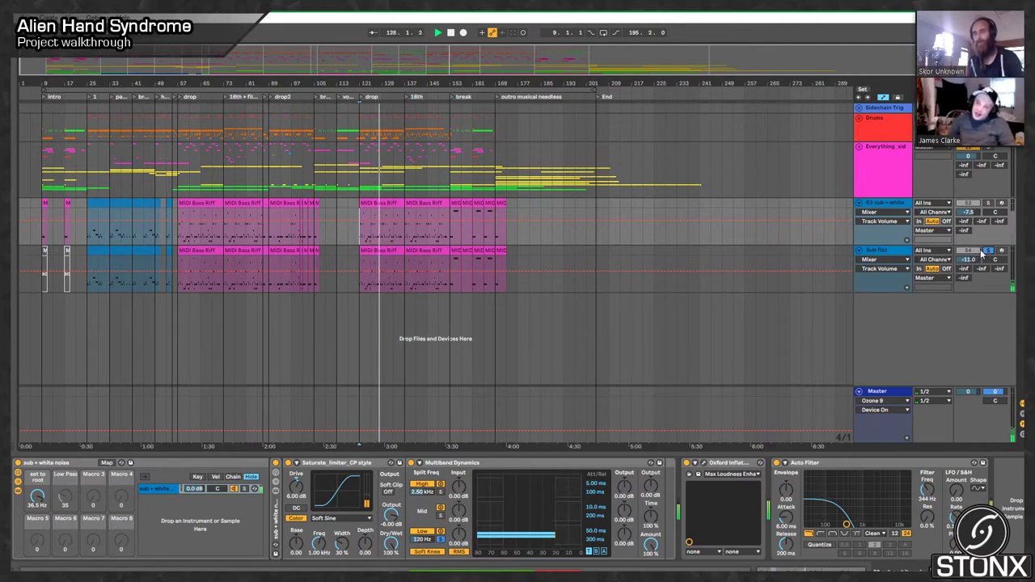
pyautogui.press('space')
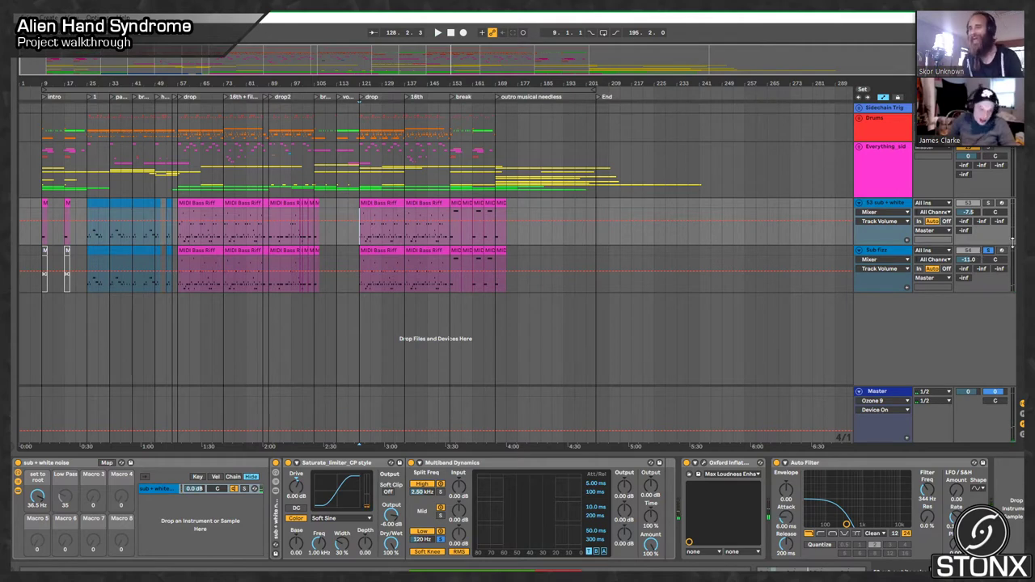
pyautogui.click(987, 249)
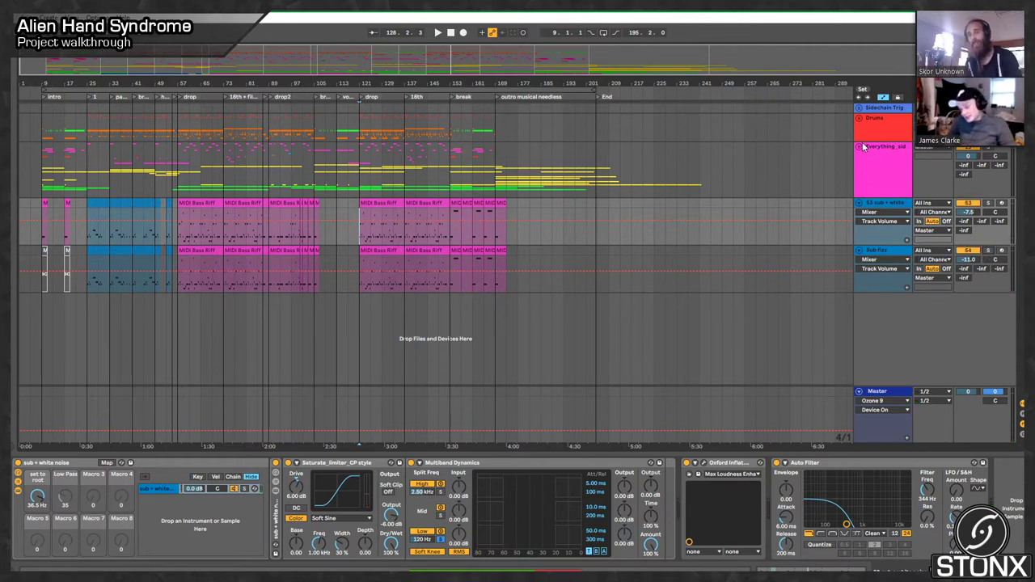
# Step: Unfold the Drums group and display its device chain
pyautogui.click(877, 148)
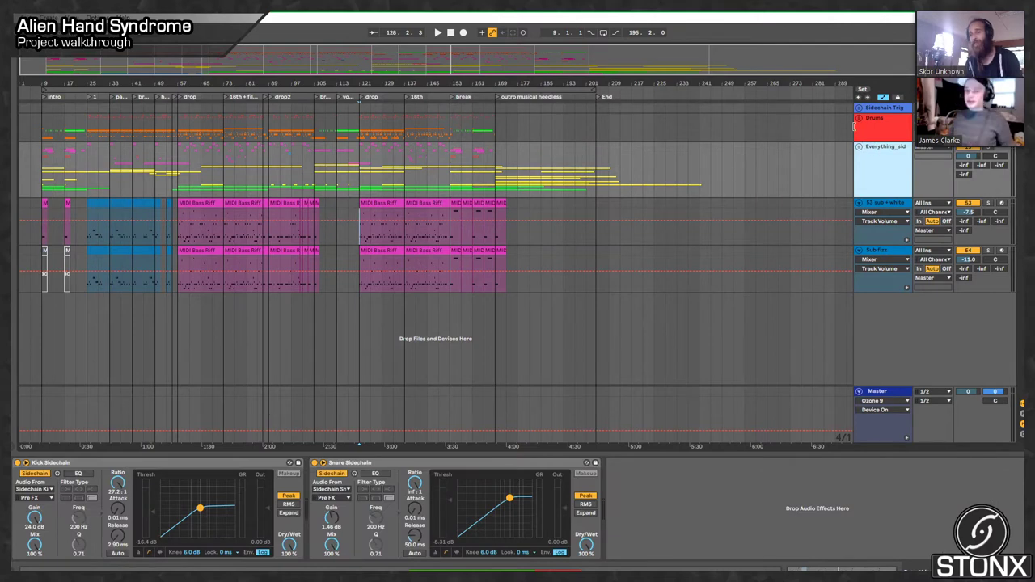
pyautogui.click(856, 122)
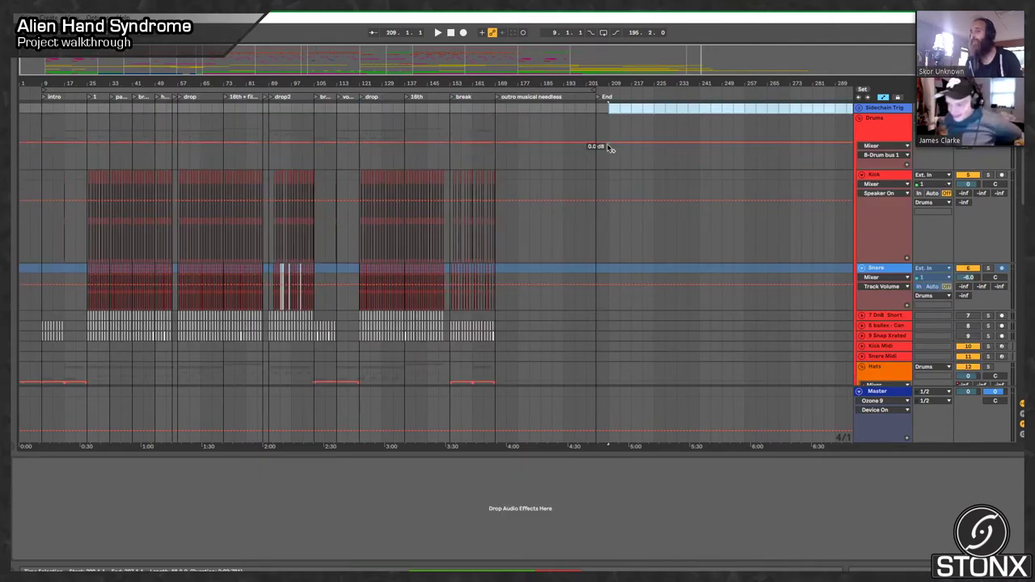
pyautogui.click(607, 146)
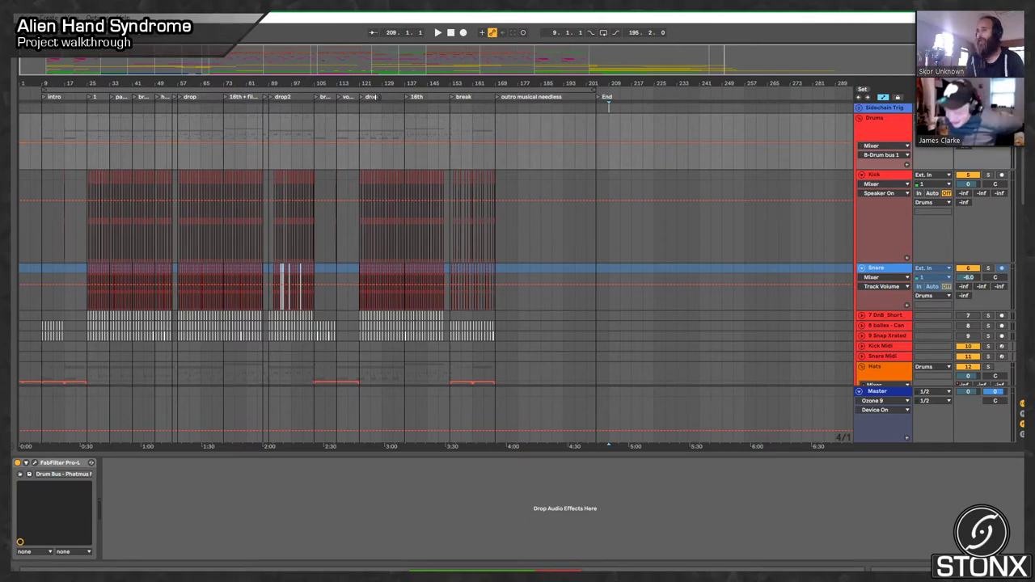
# Step: Solo the Kick track and play it from the section 1 marker at bar 25
pyautogui.moveTo(377, 84); pyautogui.dragTo(517, 84)
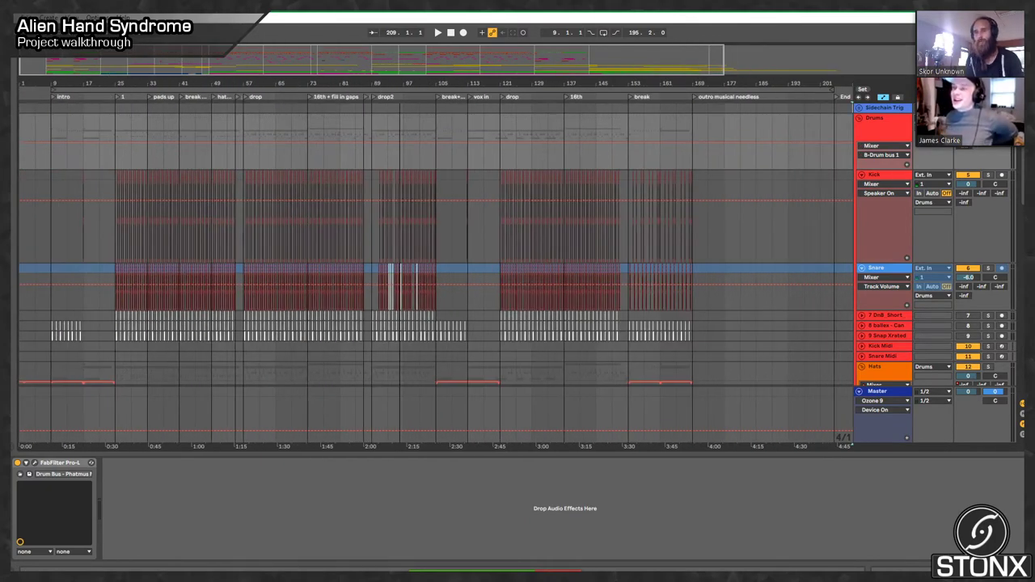
pyautogui.moveTo(63, 50)
pyautogui.mouseDown()
pyautogui.moveTo(111, 58)
pyautogui.moveTo(63, 58)
pyautogui.mouseUp()
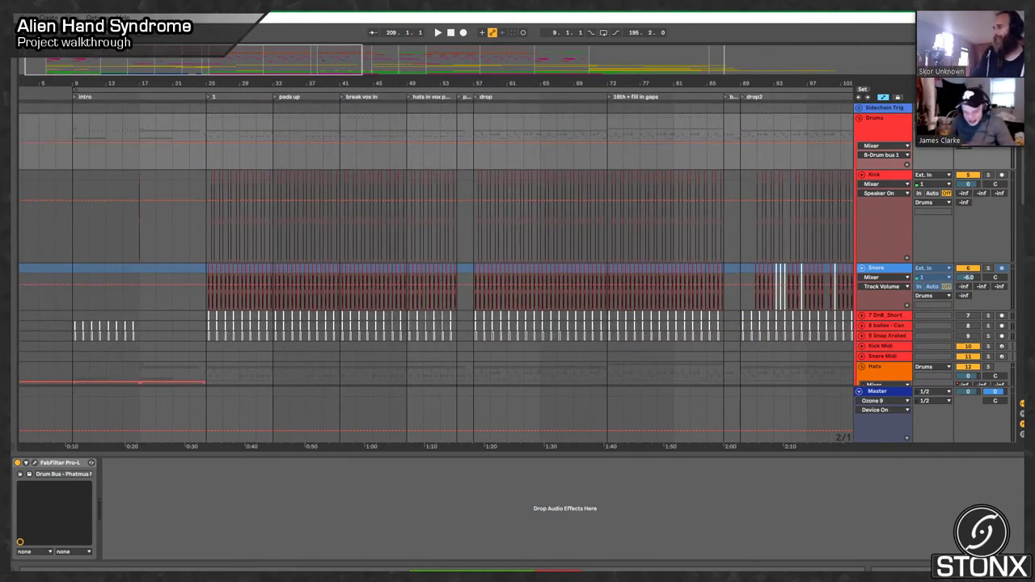
pyautogui.moveTo(192, 84)
pyautogui.mouseDown()
pyautogui.moveTo(192, 110)
pyautogui.moveTo(193, 94)
pyautogui.mouseUp()
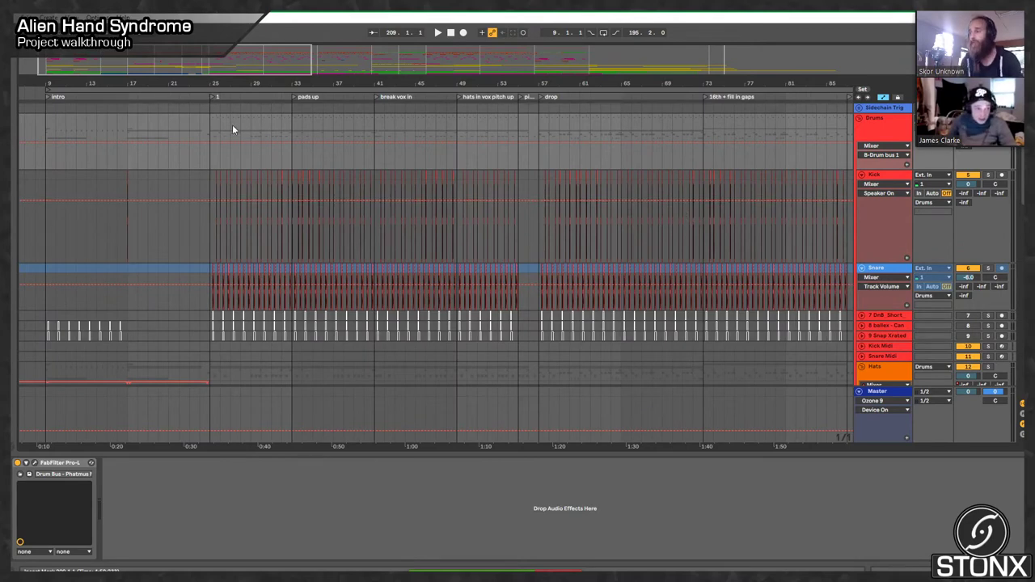
pyautogui.click(215, 138)
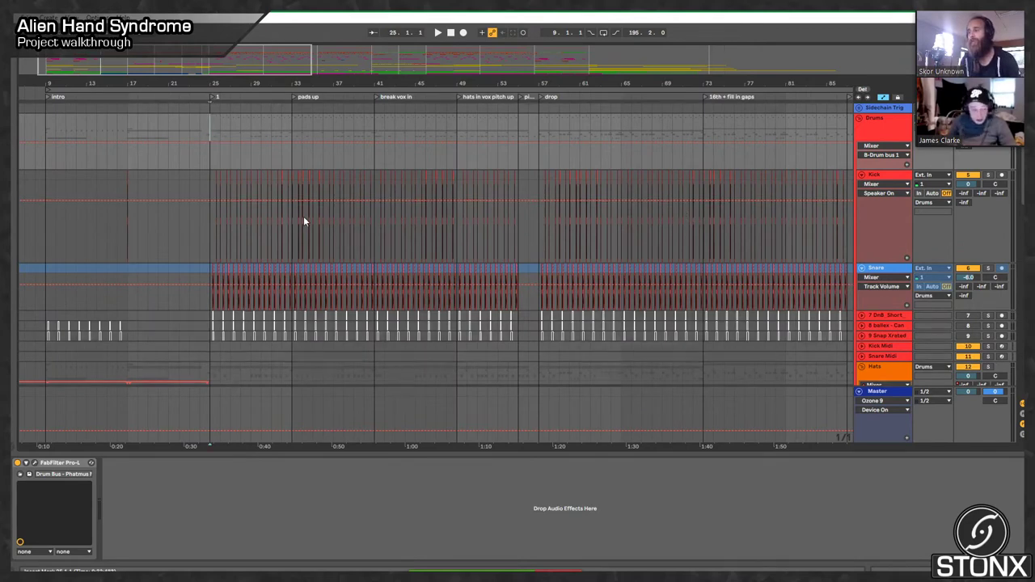
pyautogui.scroll(-2, 303, 215)
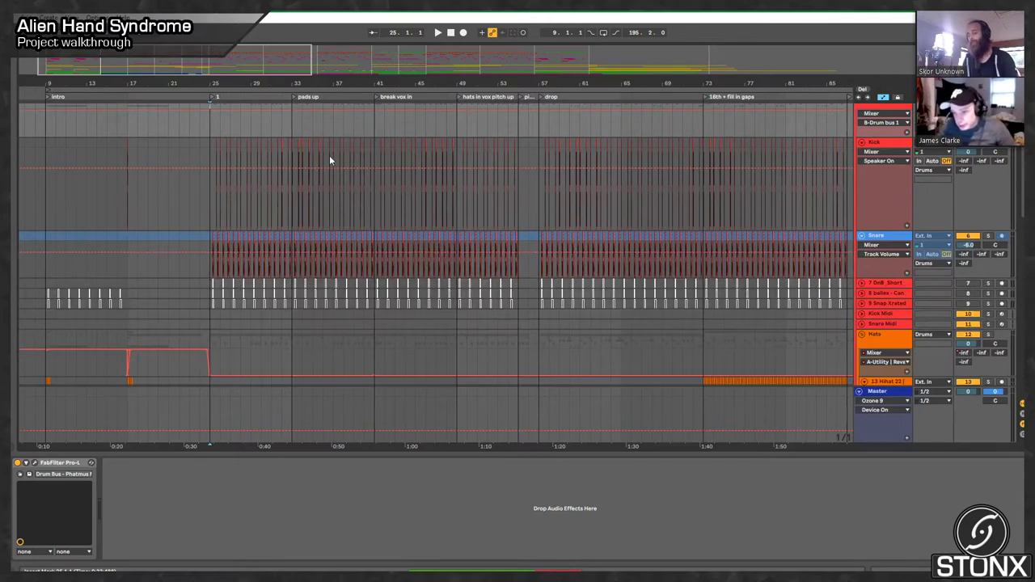
pyautogui.scroll(2, 331, 239)
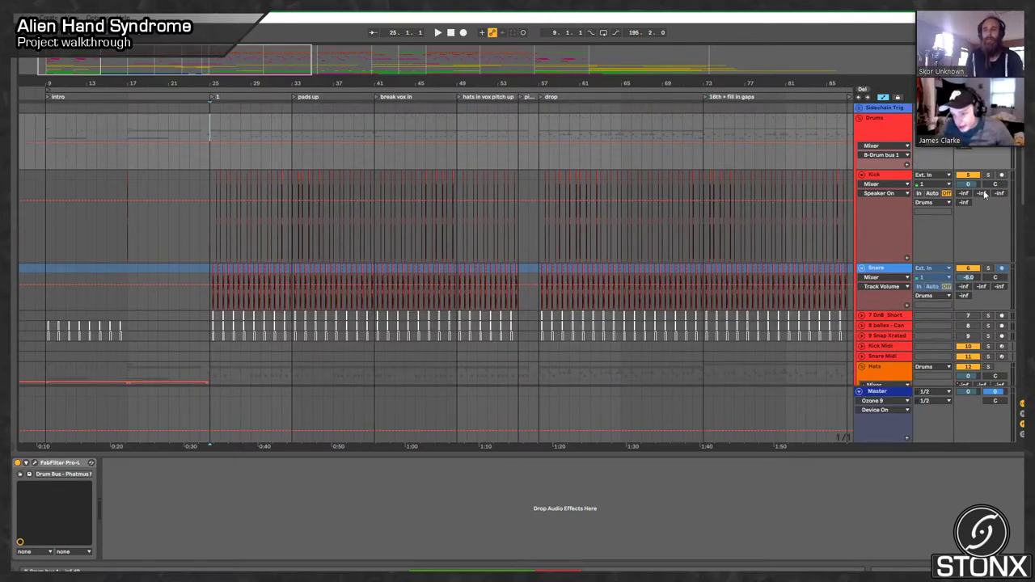
pyautogui.press('space')
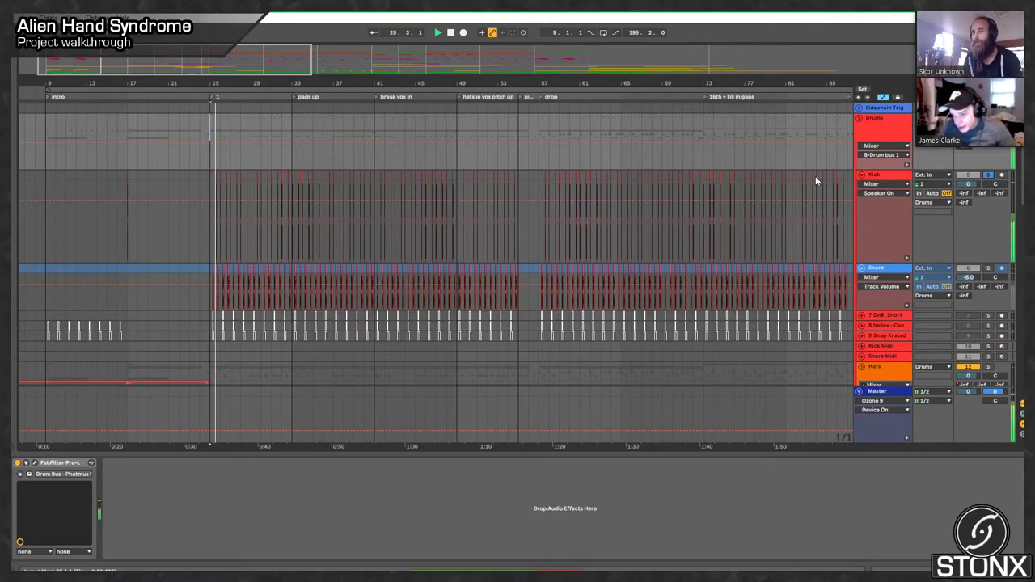
# Step: Solo the Snare track, play it from the section 1 marker at bar 25 and stop playback
pyautogui.moveTo(448, 83); pyautogui.dragTo(570, 153)
pyautogui.moveTo(162, 60); pyautogui.dragTo(178, 60)
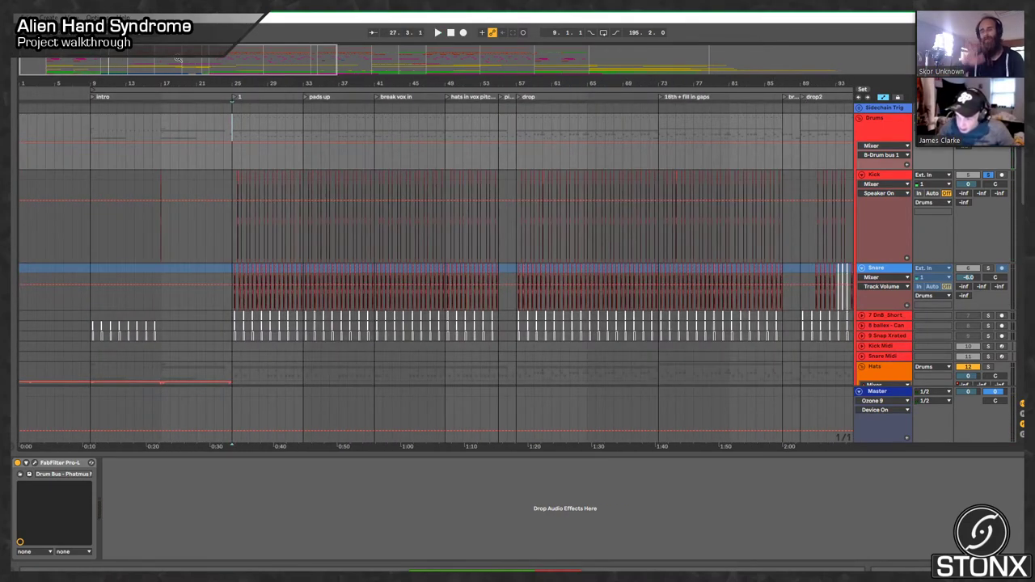
pyautogui.scroll(-5, 299, 198)
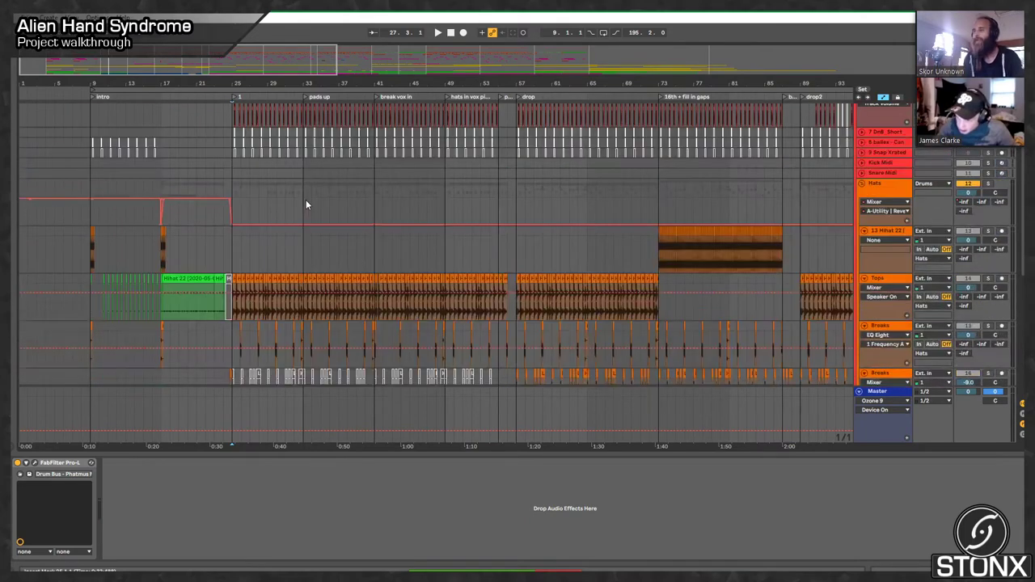
pyautogui.scroll(5, 305, 204)
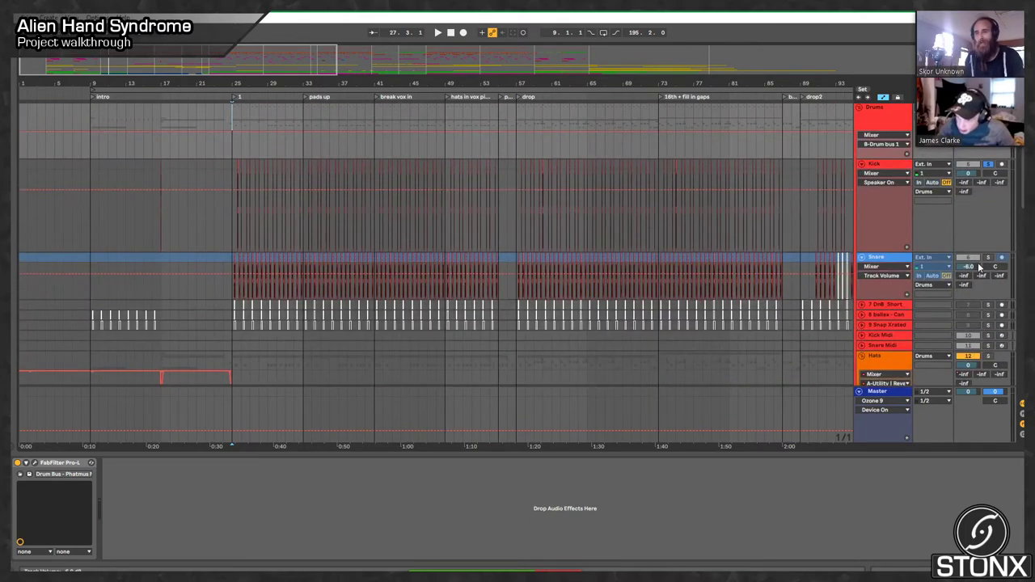
pyautogui.click(987, 257)
pyautogui.press('space')
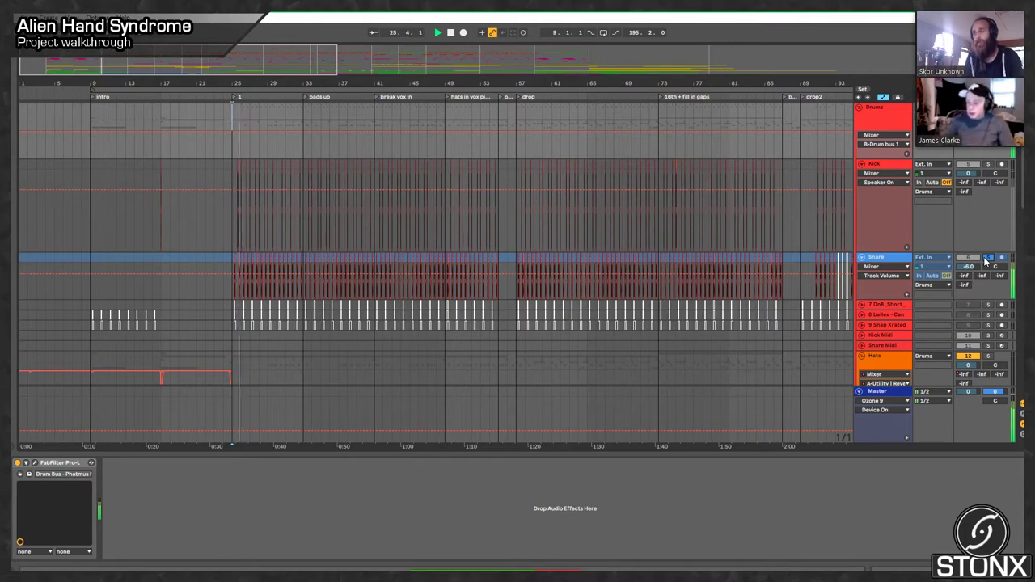
pyautogui.press('space')
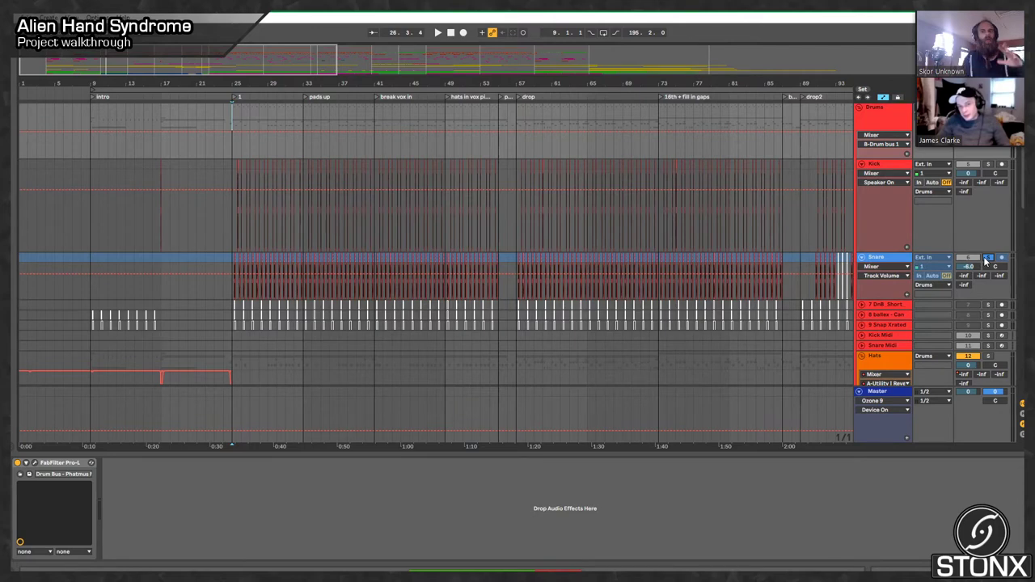
pyautogui.click(987, 257)
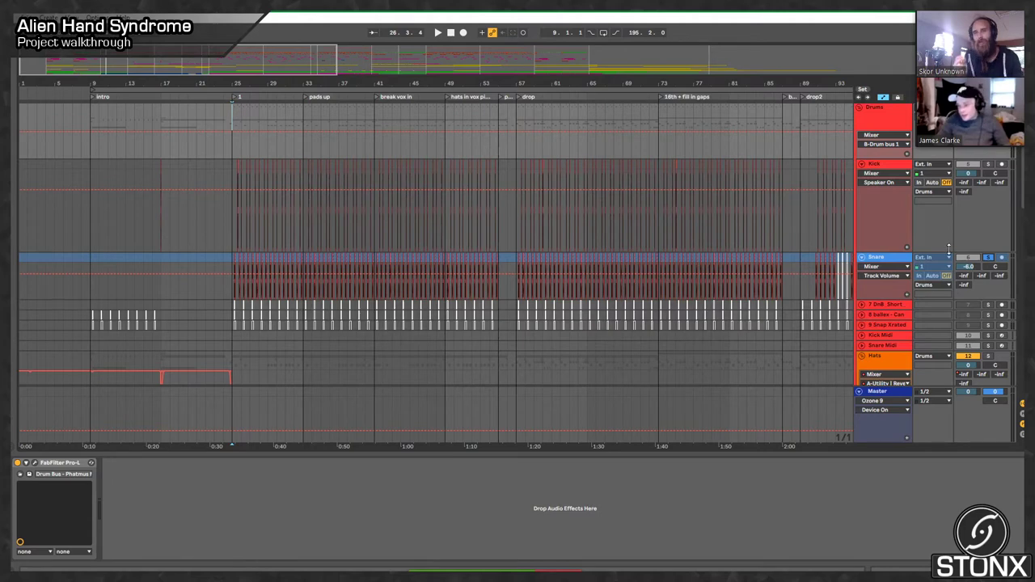
# Step: Unfold the three snare layer tracks 7 DnB_Short, 8 bailes and 9 Snap Xrated
pyautogui.scroll(-2, 815, 225)
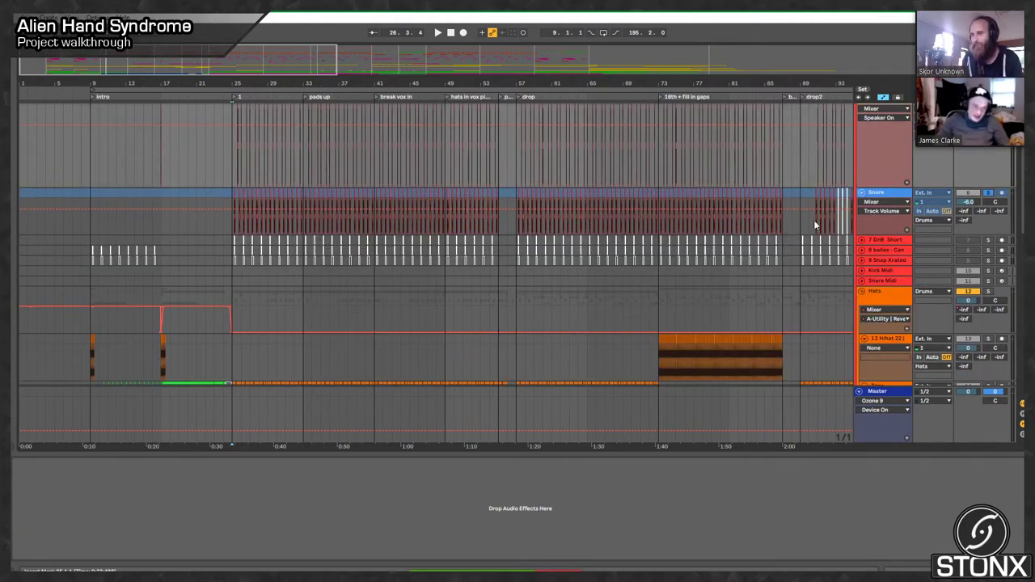
pyautogui.click(861, 240)
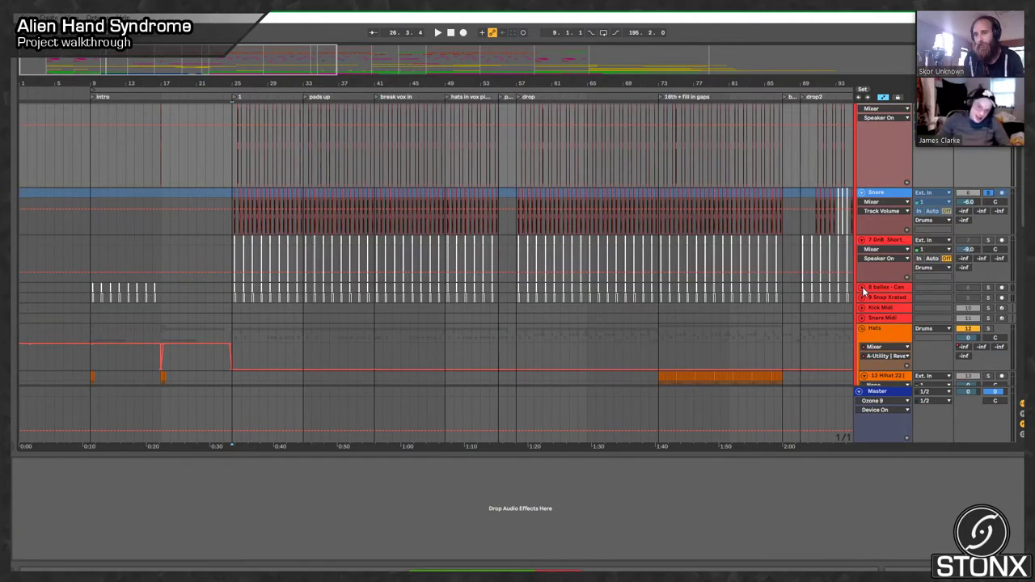
pyautogui.click(862, 288)
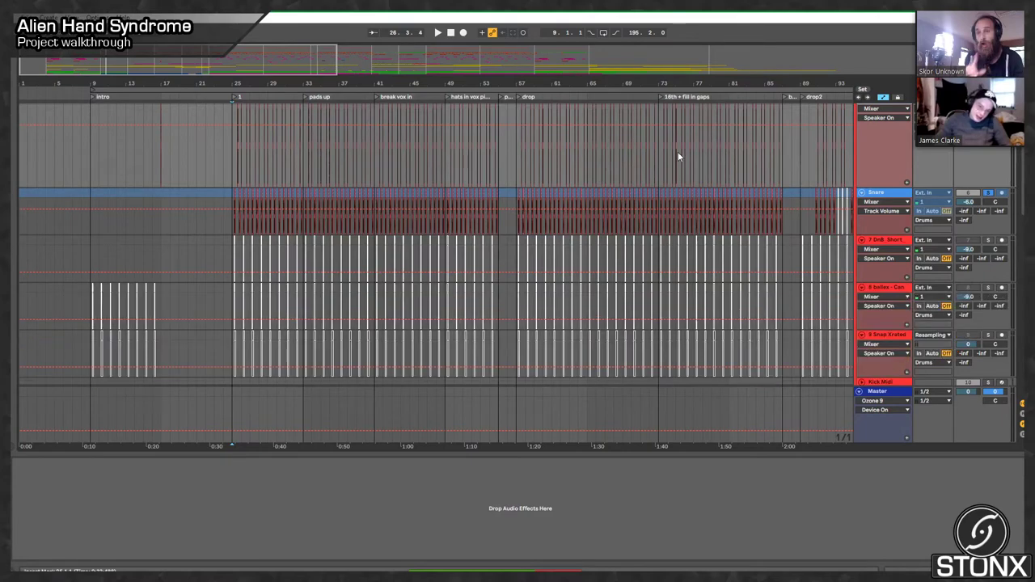
# Step: Play the soloed Snare track from its first hit at 25.2
pyautogui.moveTo(227, 84); pyautogui.dragTo(230, 150)
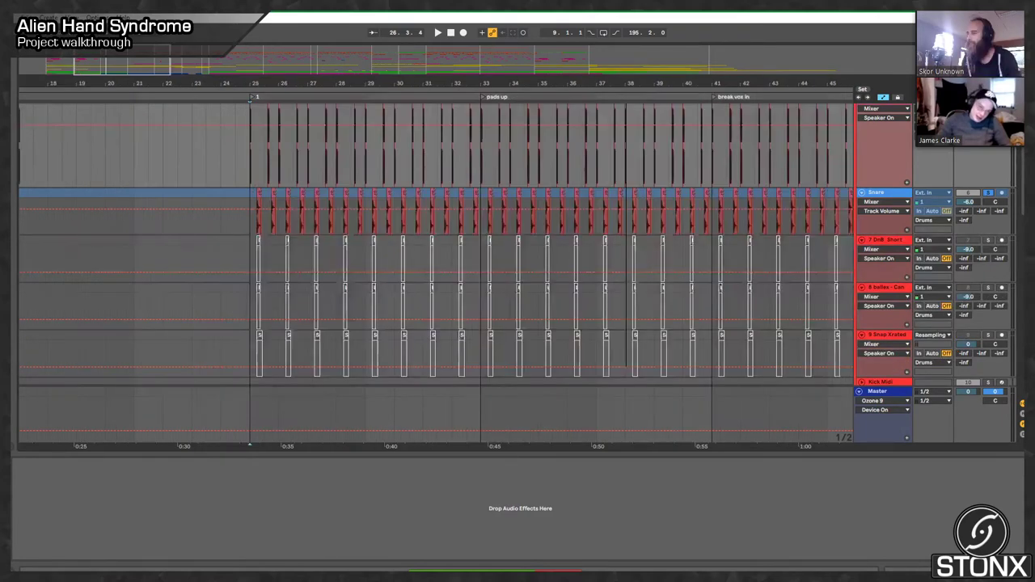
pyautogui.moveTo(391, 84); pyautogui.dragTo(391, 150)
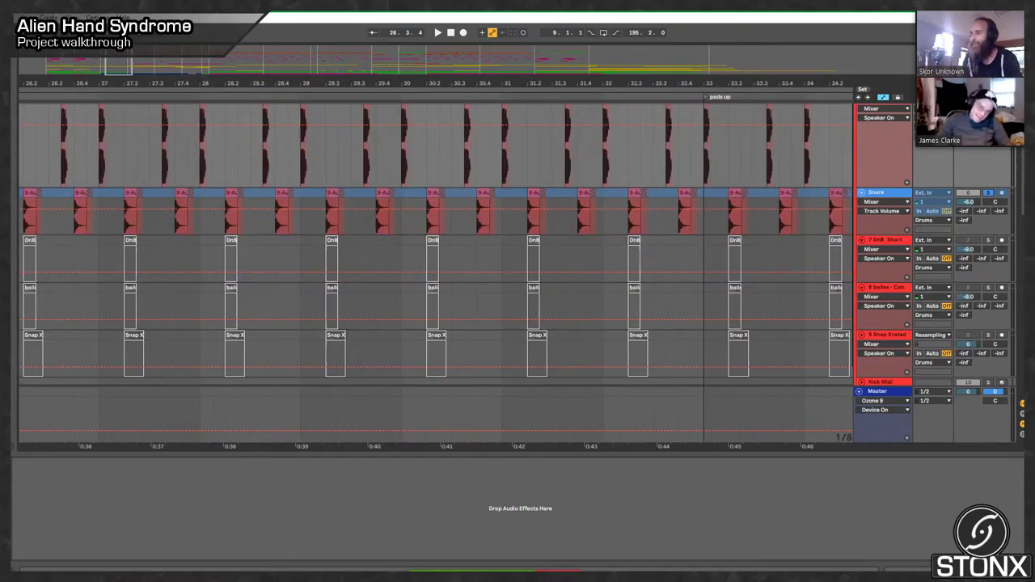
pyautogui.moveTo(390, 84); pyautogui.dragTo(727, 79)
pyautogui.click(295, 230)
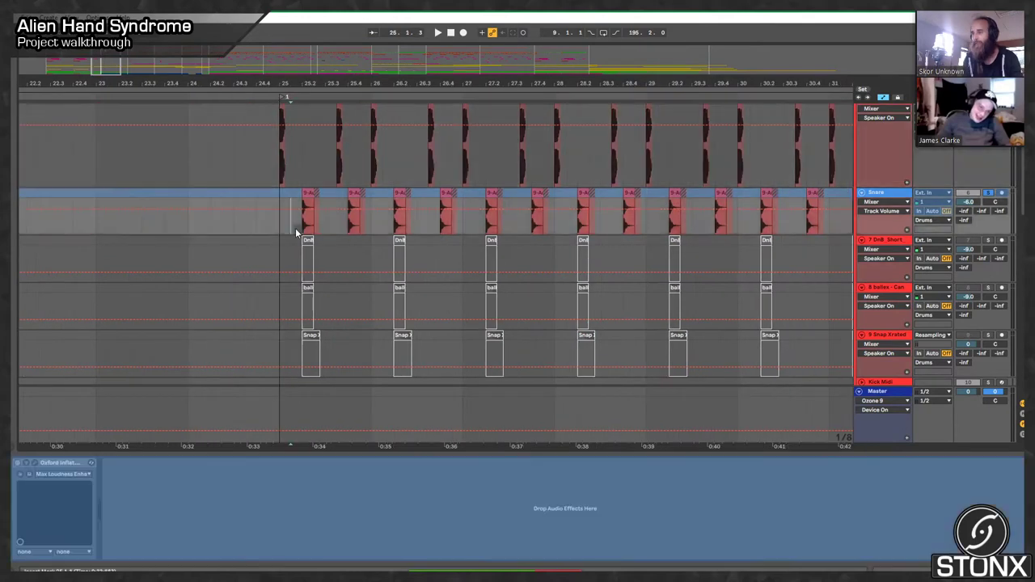
pyautogui.click(303, 230)
pyautogui.press('space')
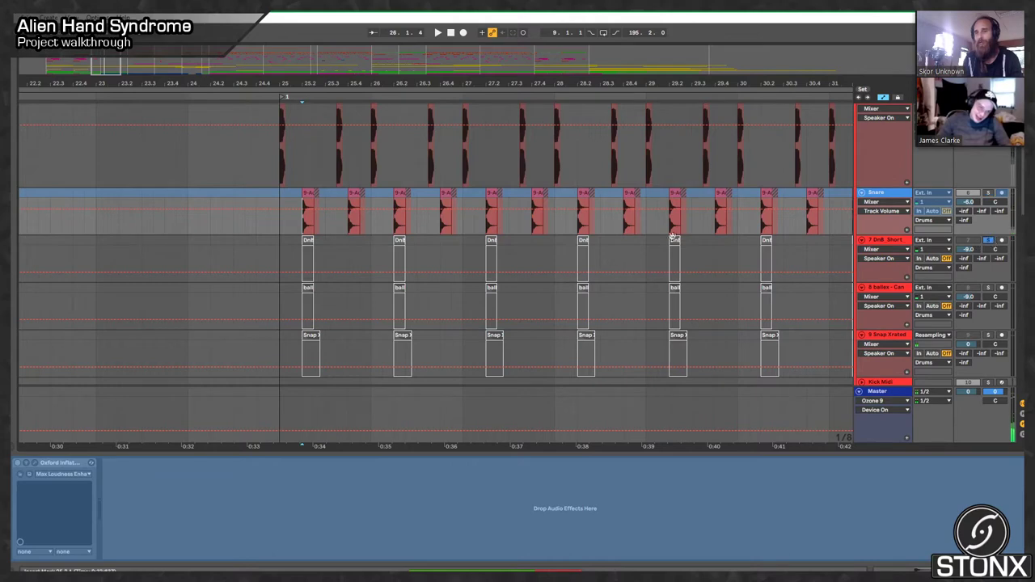
# Step: Activate the first clip on the soloed 7 DnB_Short track at 25.2 and audition it
pyautogui.click(306, 241)
pyautogui.press('0')
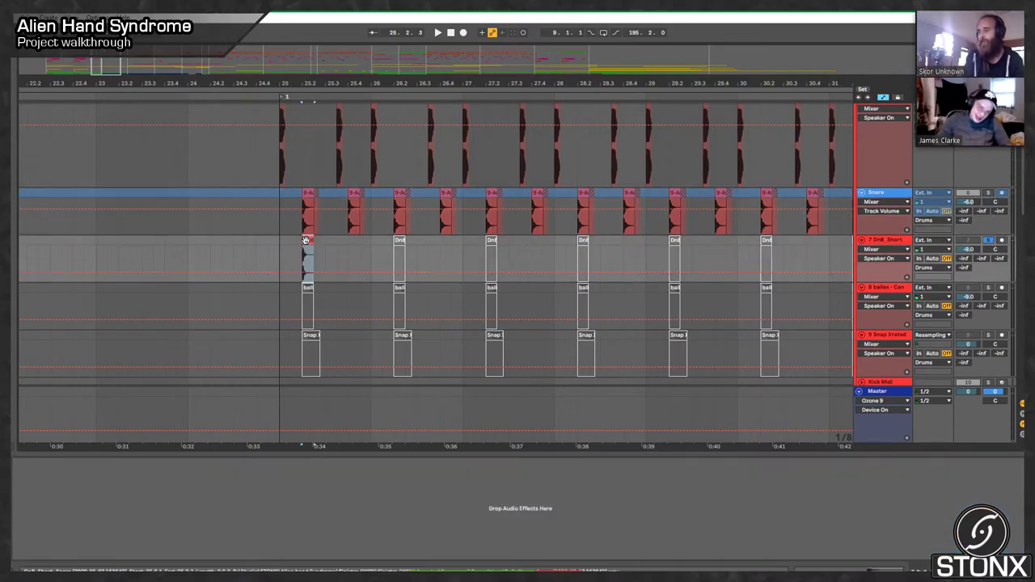
pyautogui.press('space')
pyautogui.press('space')
pyautogui.press('space')
pyautogui.press('space')
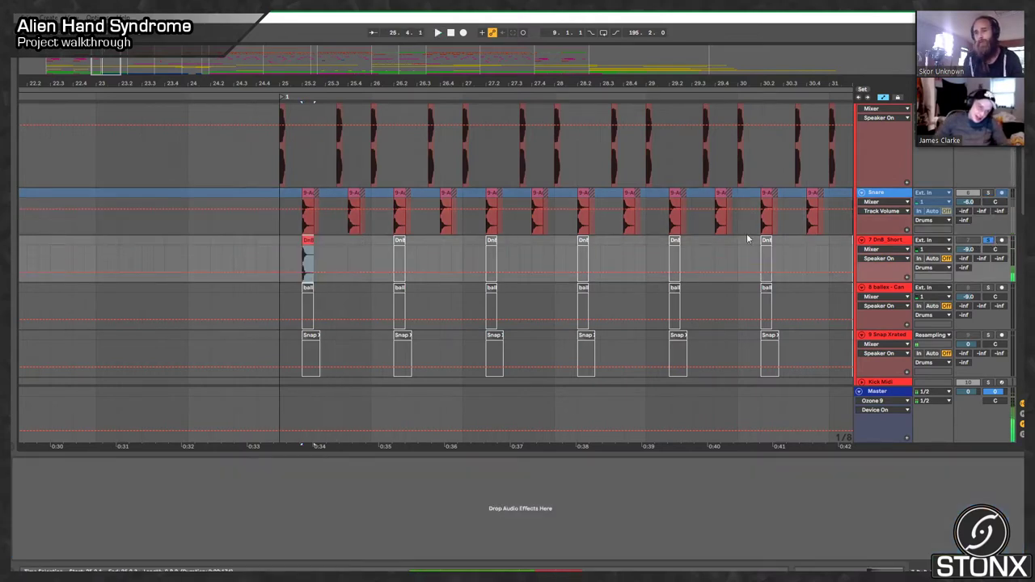
pyautogui.press('space')
pyautogui.press('space')
# Step: Set the 7 DnB_Short track volume to -5.8 dB and audition its first clip
pyautogui.moveTo(967, 249); pyautogui.dragTo(967, 261)
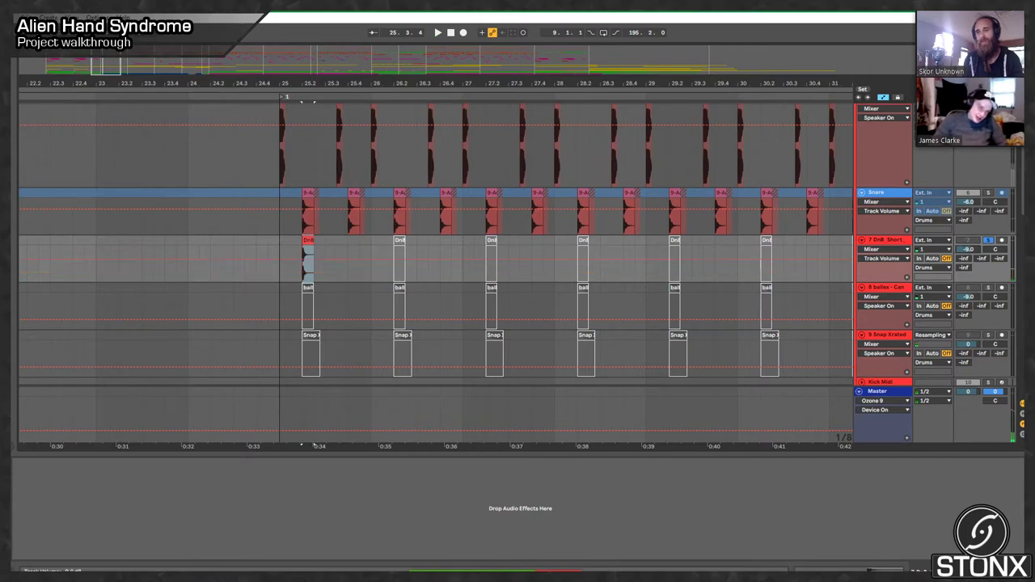
pyautogui.press('space')
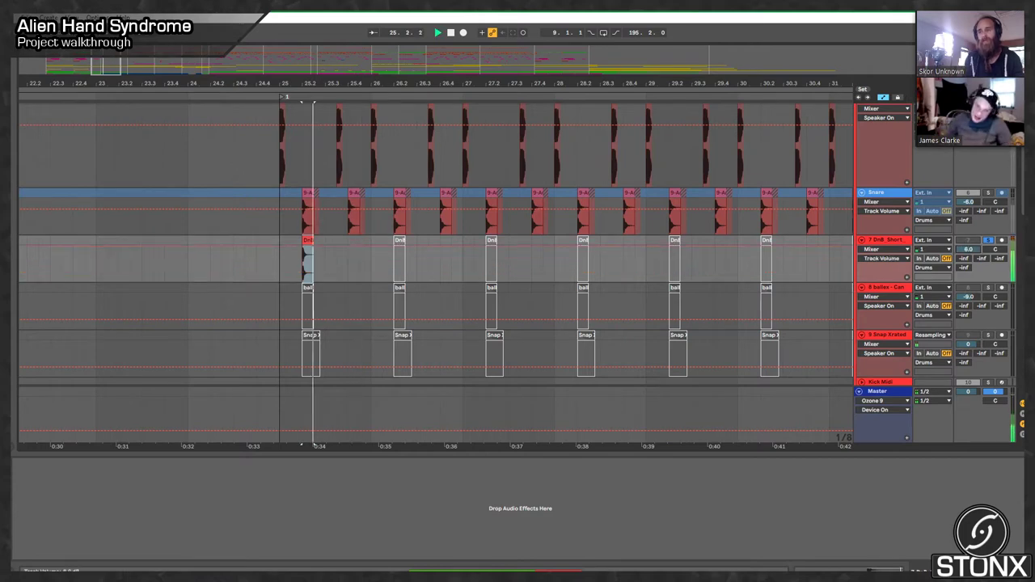
pyautogui.press('space')
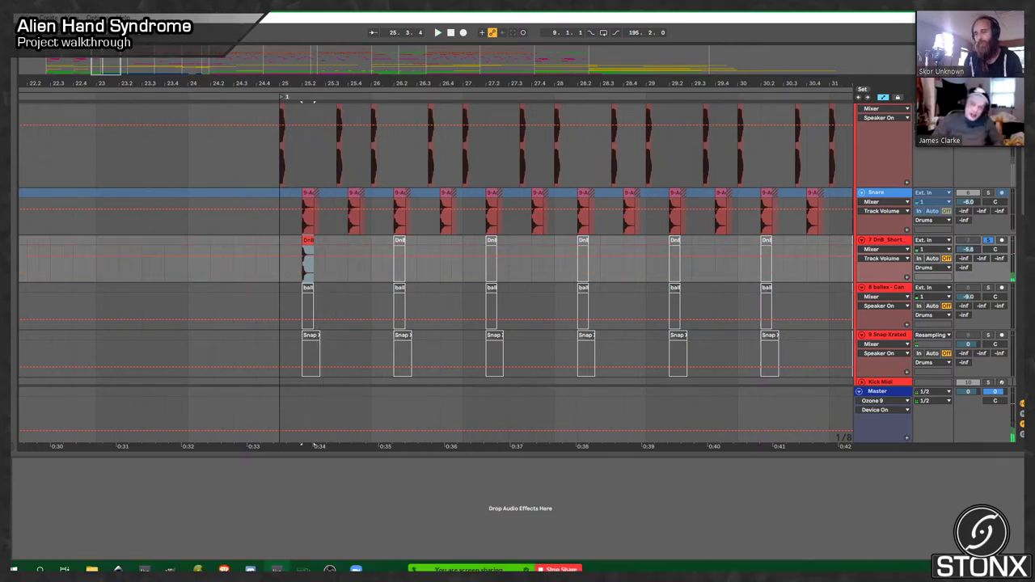
pyautogui.click(679, 563)
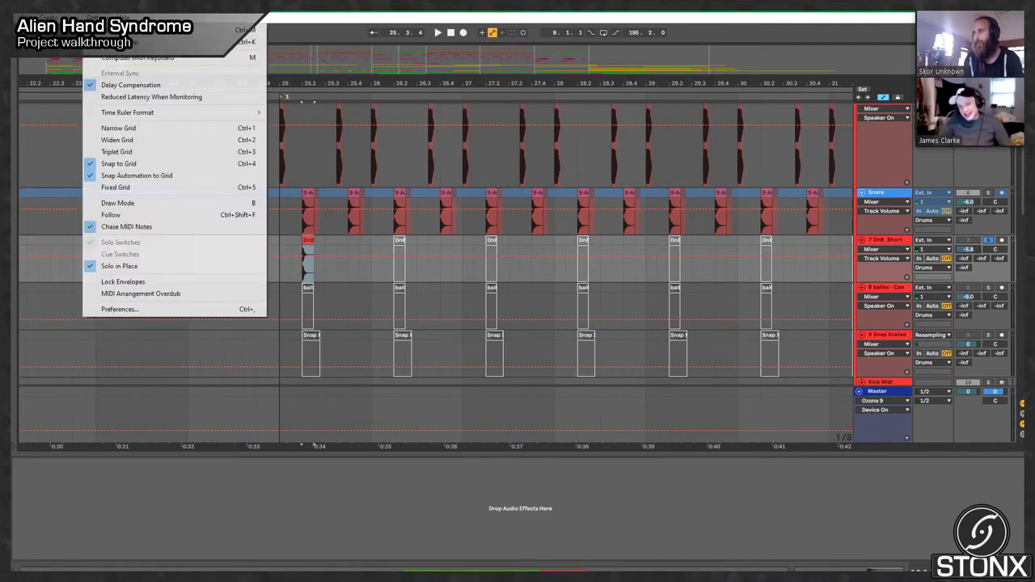
pyautogui.click(430, 140)
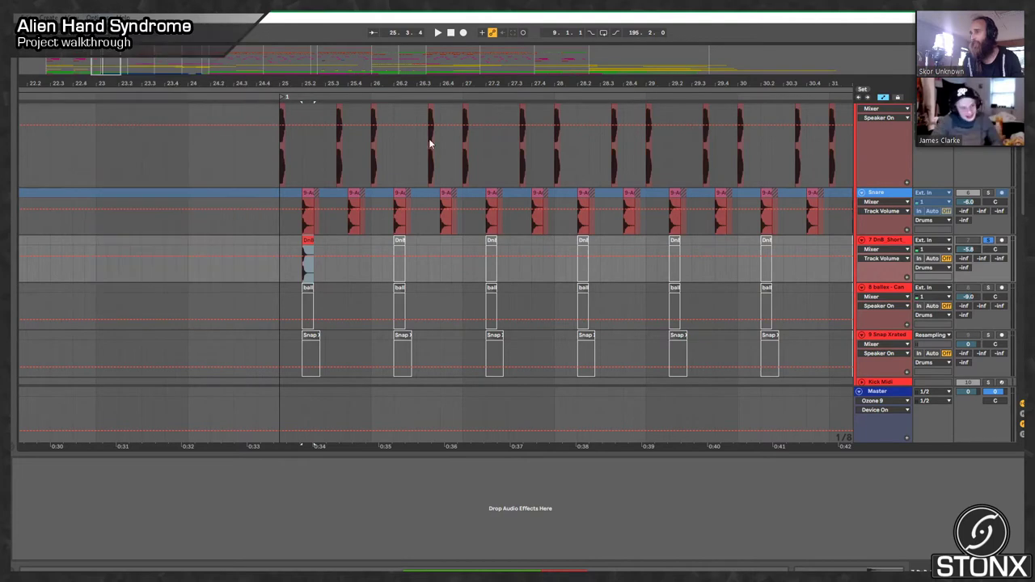
pyautogui.hotkey('ctrl', ',')
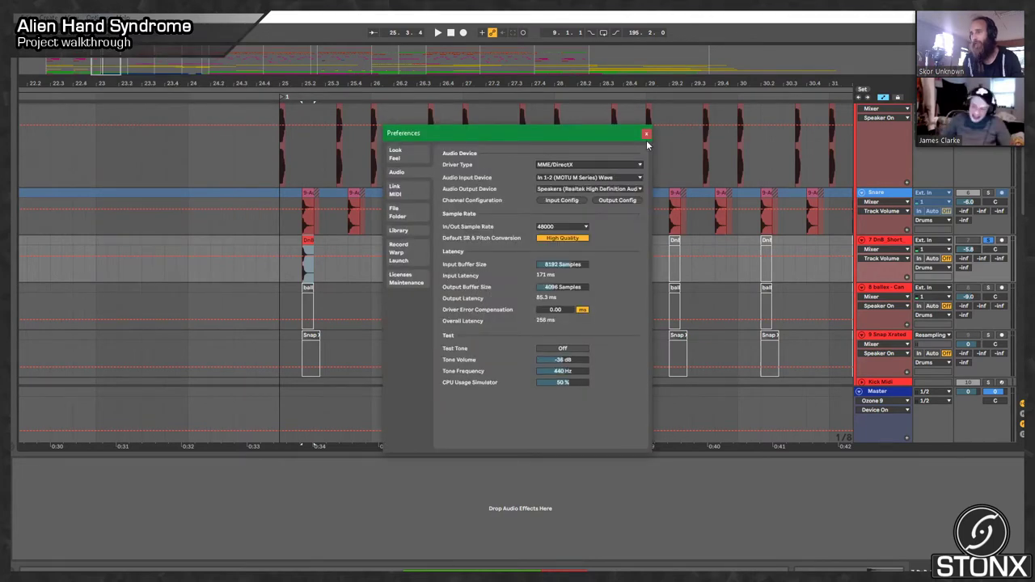
pyautogui.click(589, 188)
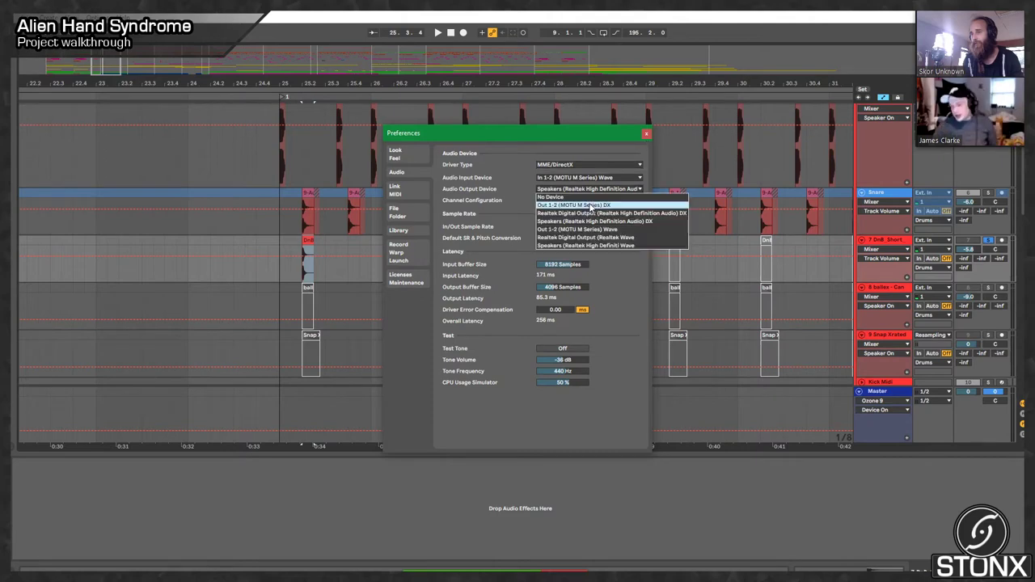
pyautogui.press('Escape')
pyautogui.press('Escape')
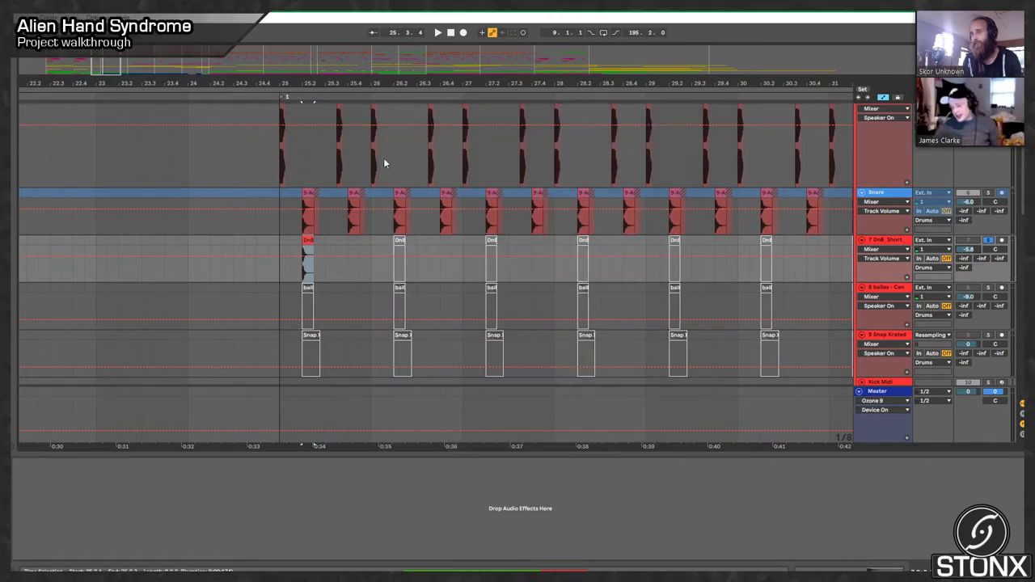
# Step: Play the soloed 7 DnB_Short track from bar 25 and again from just before its first clip to check the sound
pyautogui.click(282, 181)
pyautogui.press('space')
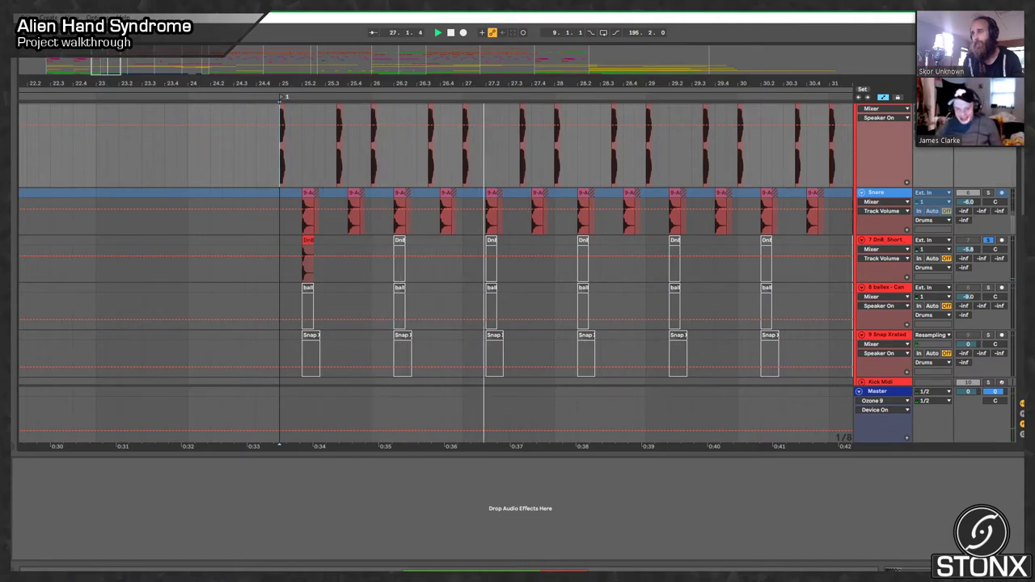
pyautogui.press('space')
pyautogui.click(98, 17)
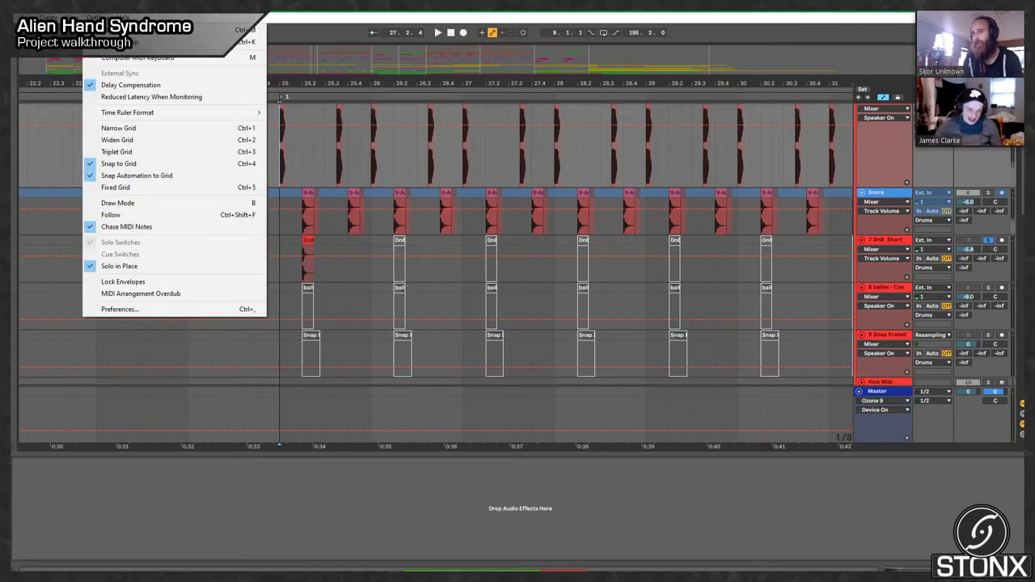
pyautogui.click(293, 254)
pyautogui.press('space')
pyautogui.press('space')
# Step: Set the audio output device to Out 1-2 (MOTU M Series) Wave and close the preferences
pyautogui.click(98, 17)
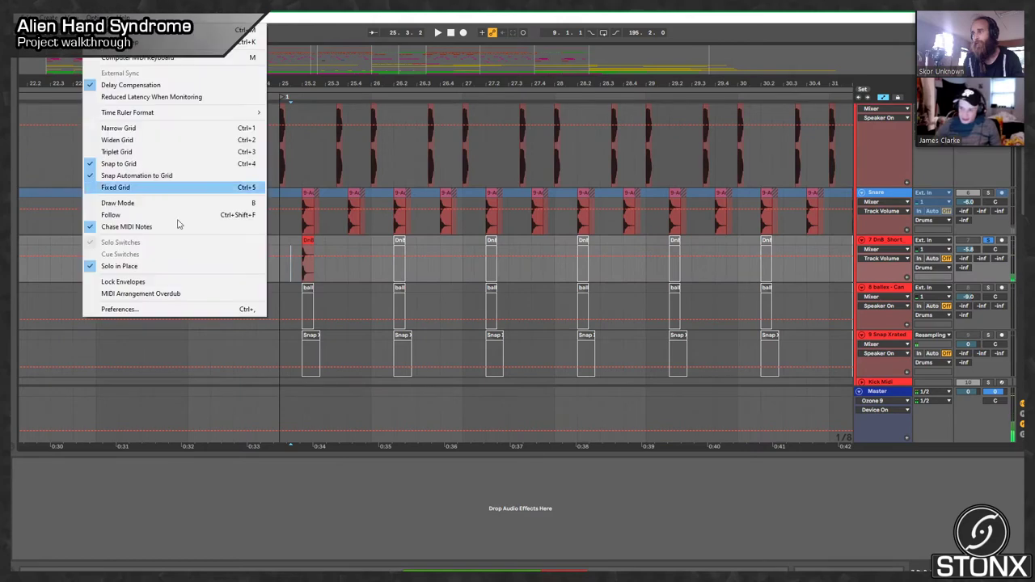
pyautogui.click(202, 308)
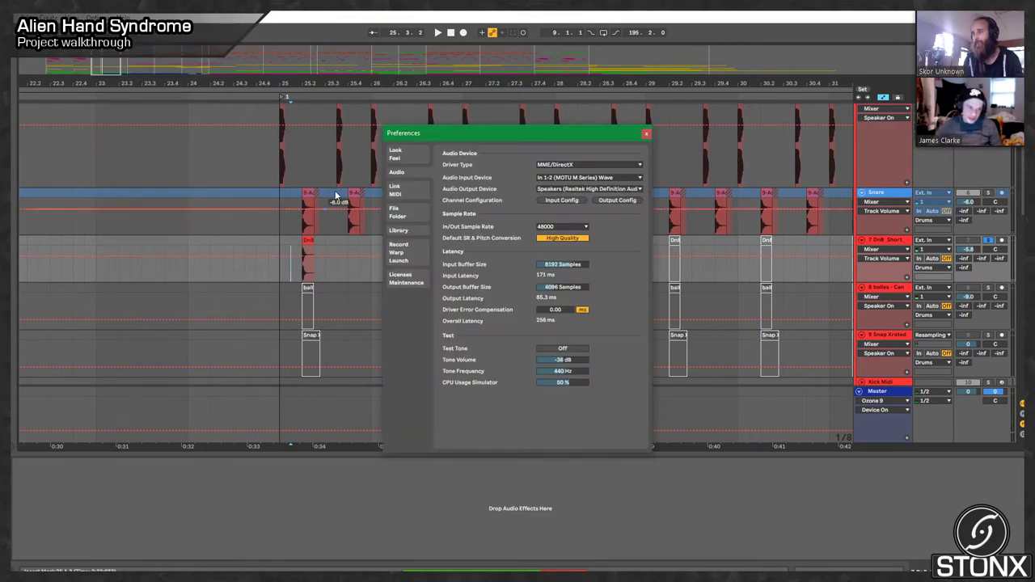
pyautogui.click(566, 188)
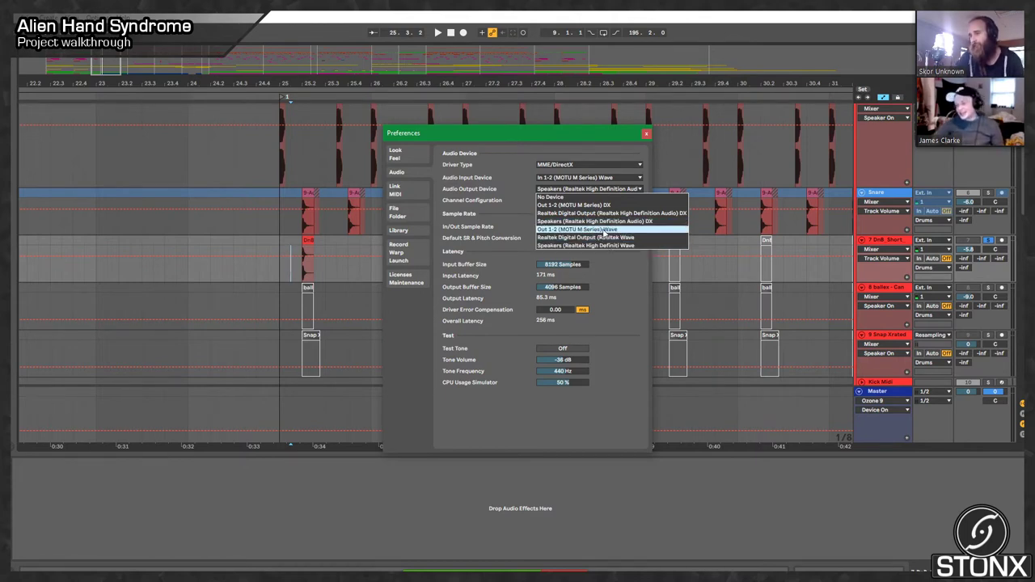
pyautogui.click(623, 179)
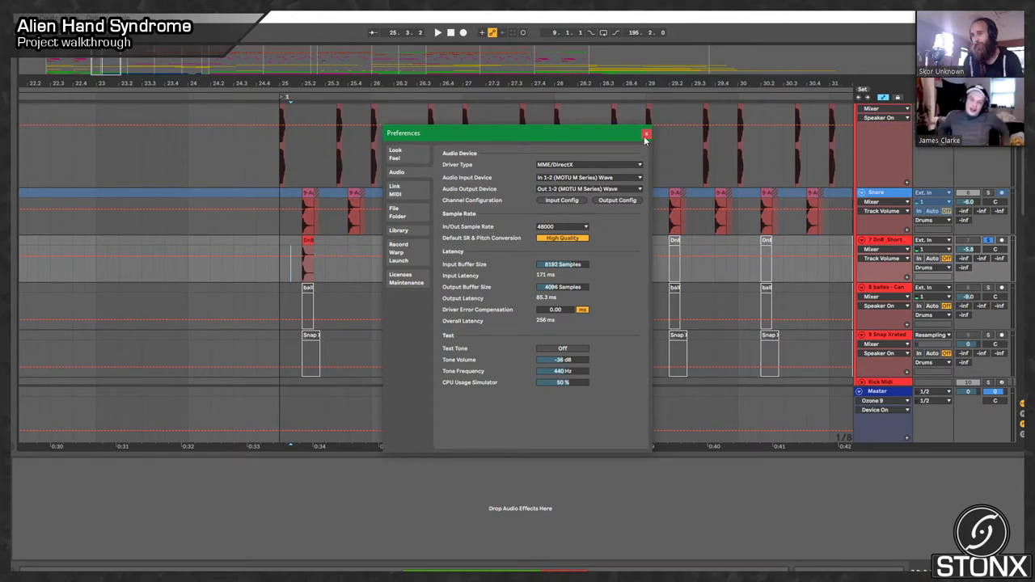
pyautogui.click(646, 134)
# Step: Compare the Snare track's first hit at 25.2 with the 7 DnB_Short layer, each played in solo
pyautogui.press('space')
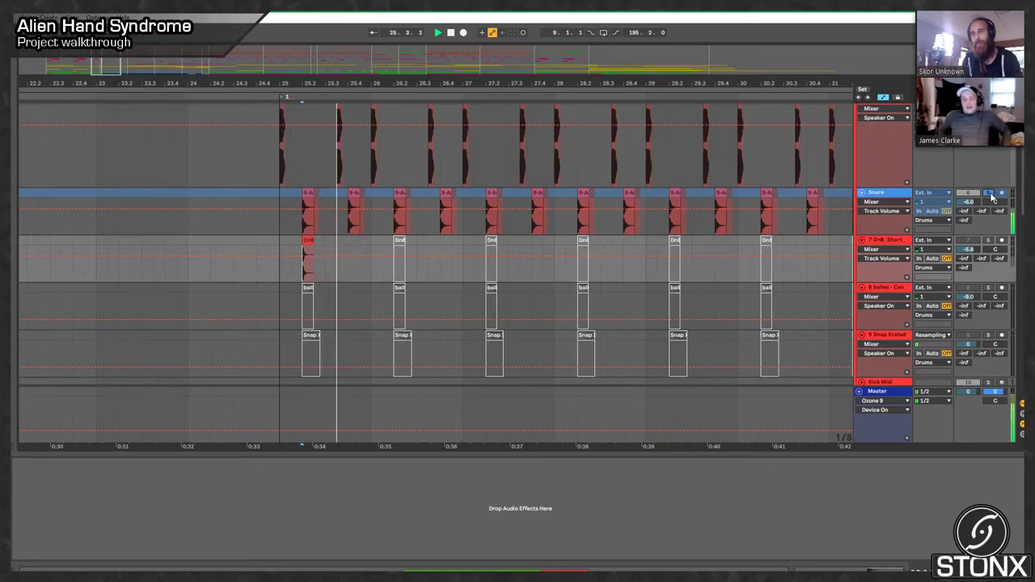
pyautogui.press('space')
pyautogui.click(894, 245)
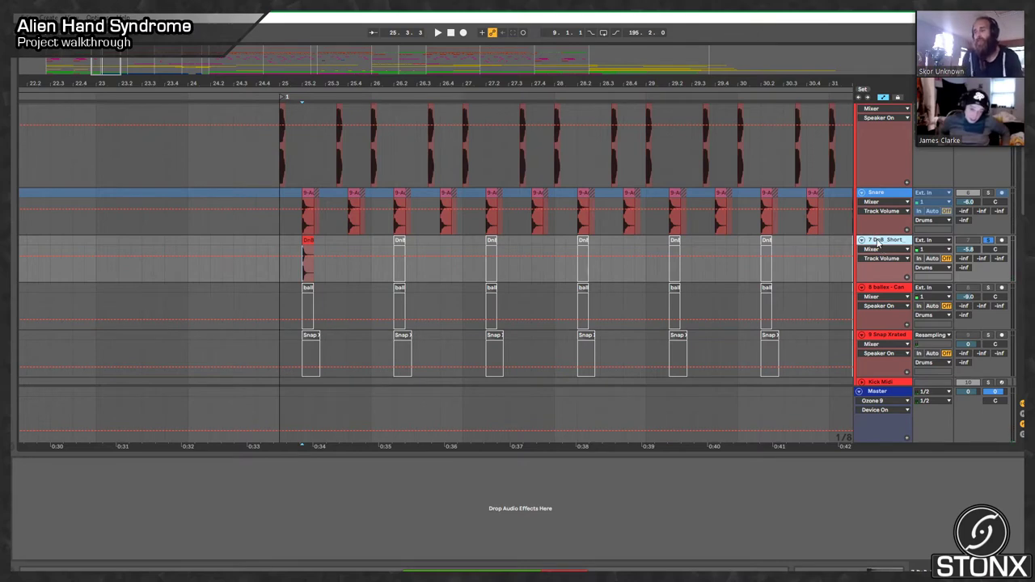
pyautogui.press('space')
pyautogui.press('space')
pyautogui.press('space')
pyautogui.press('space')
pyautogui.press('space')
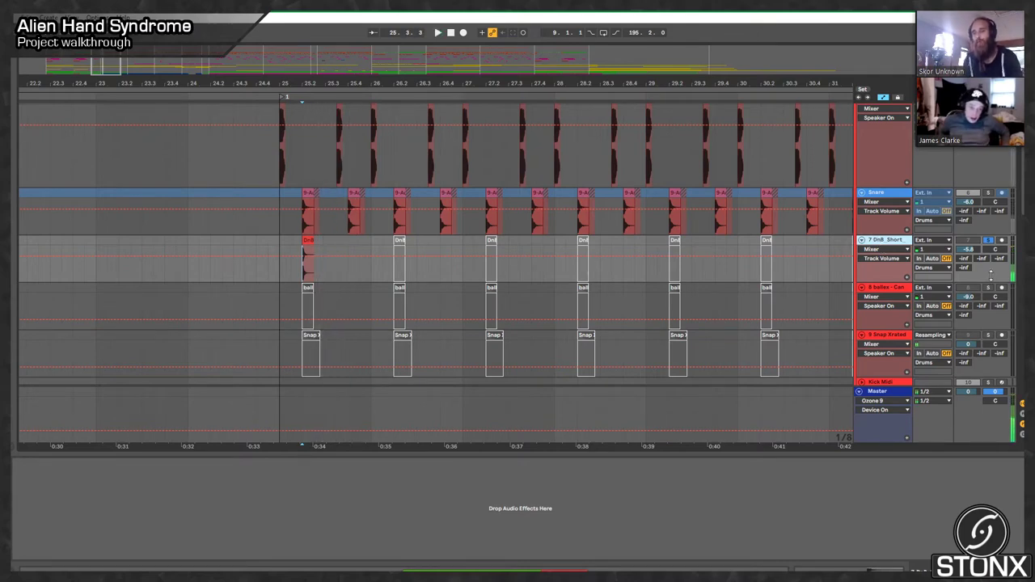
# Step: Move the solo from 7 DnB_Short to the 8 bailes track, activate its first clip at 25.2 and audition it
pyautogui.click(987, 241)
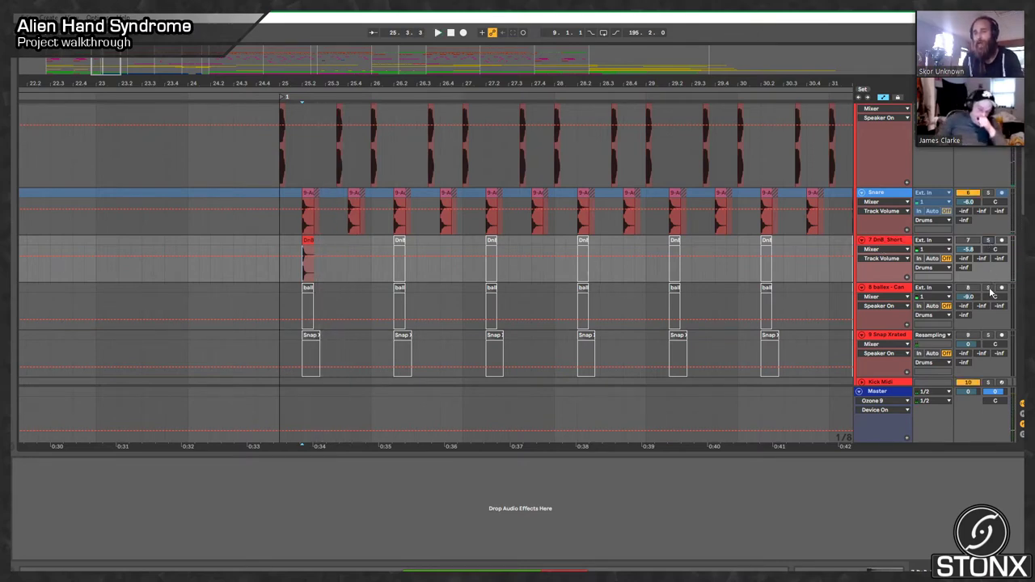
pyautogui.click(988, 288)
pyautogui.click(308, 289)
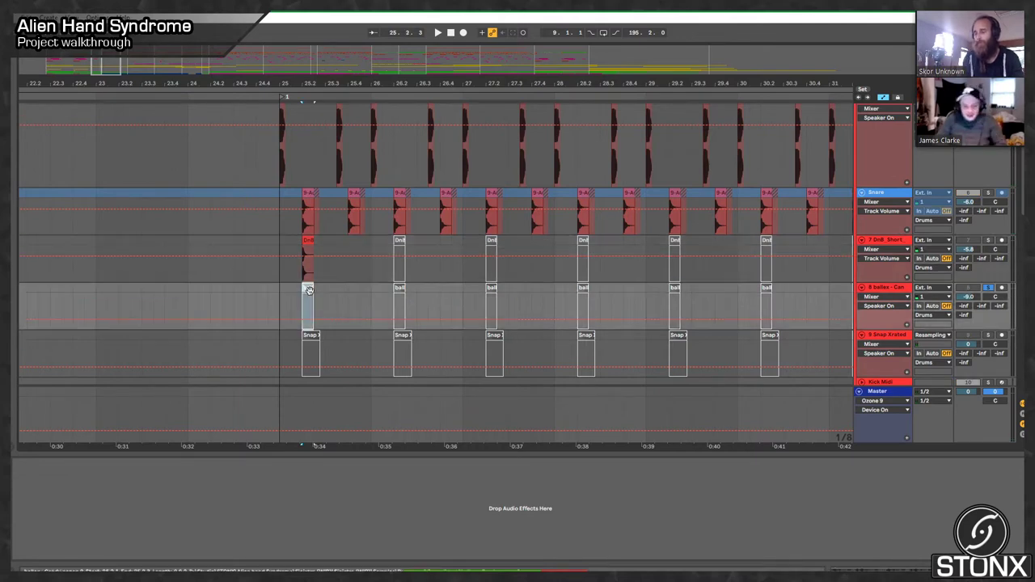
pyautogui.press('space')
pyautogui.press('space')
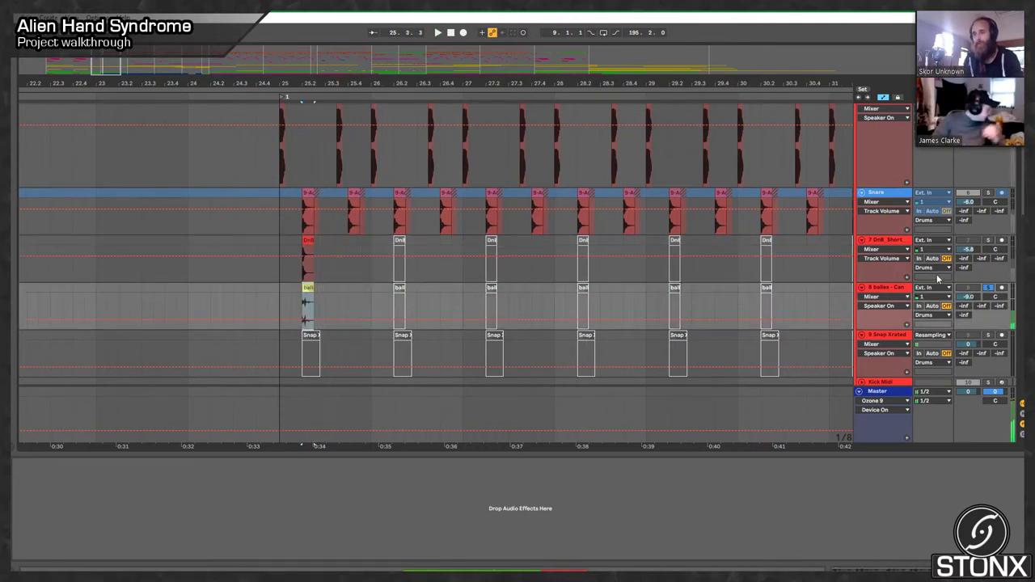
# Step: Set the 8 bailes track's volume to 6.0 dB and audition the soloed layer
pyautogui.moveTo(967, 296); pyautogui.dragTo(967, 249)
pyautogui.press('space')
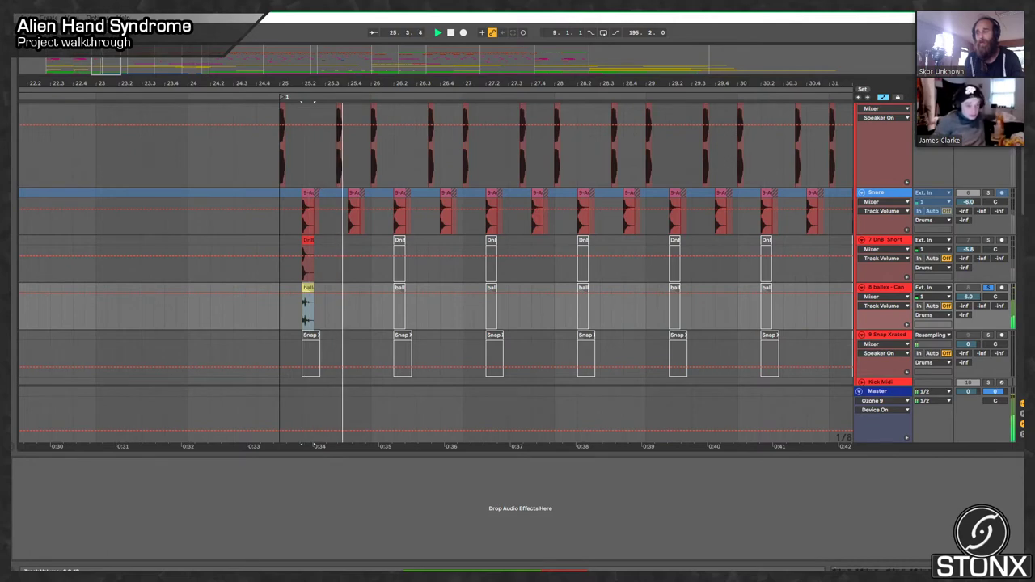
pyautogui.press('space')
pyautogui.press('space')
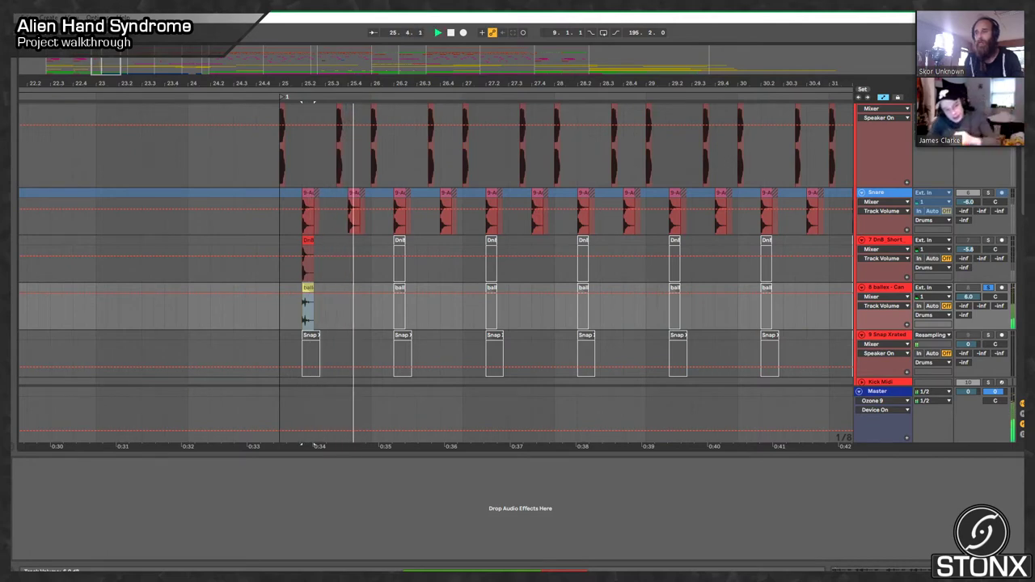
pyautogui.press('space')
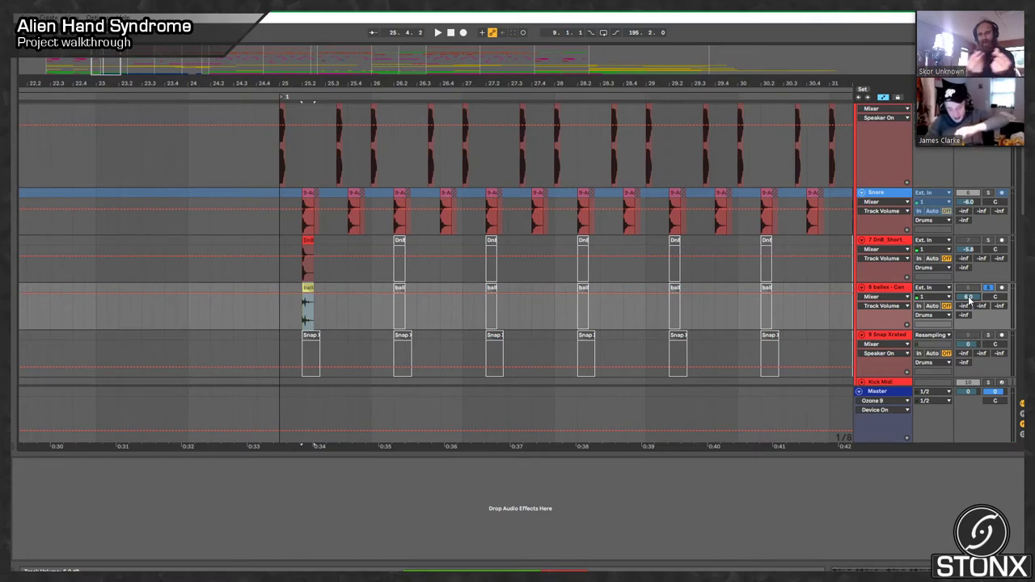
# Step: Activate the first clip at 25.2 on the 9 Snap Xrated track, move the solo to that track and audition it
pyautogui.click(579, 340)
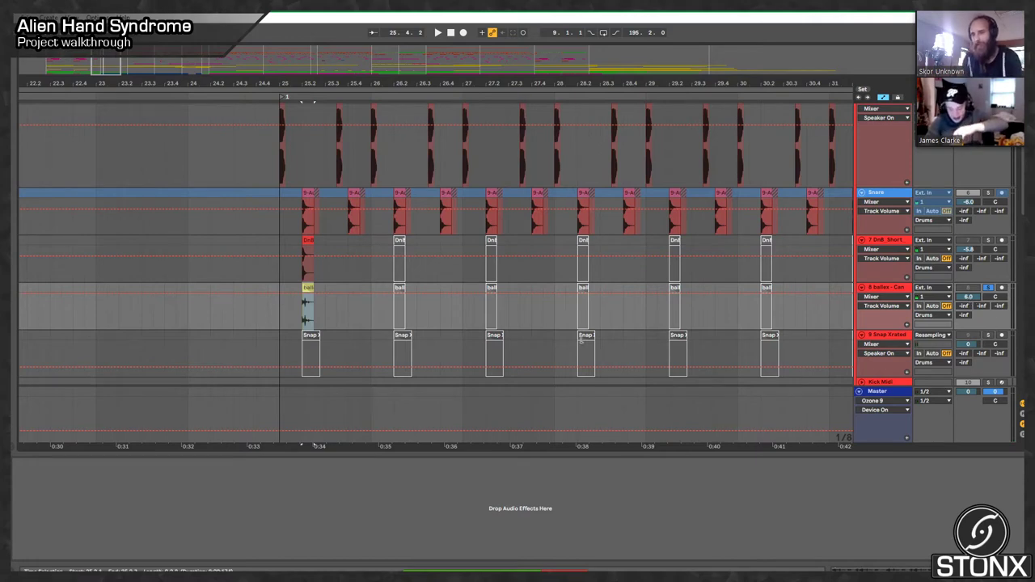
pyautogui.click(298, 340)
pyautogui.click(311, 336)
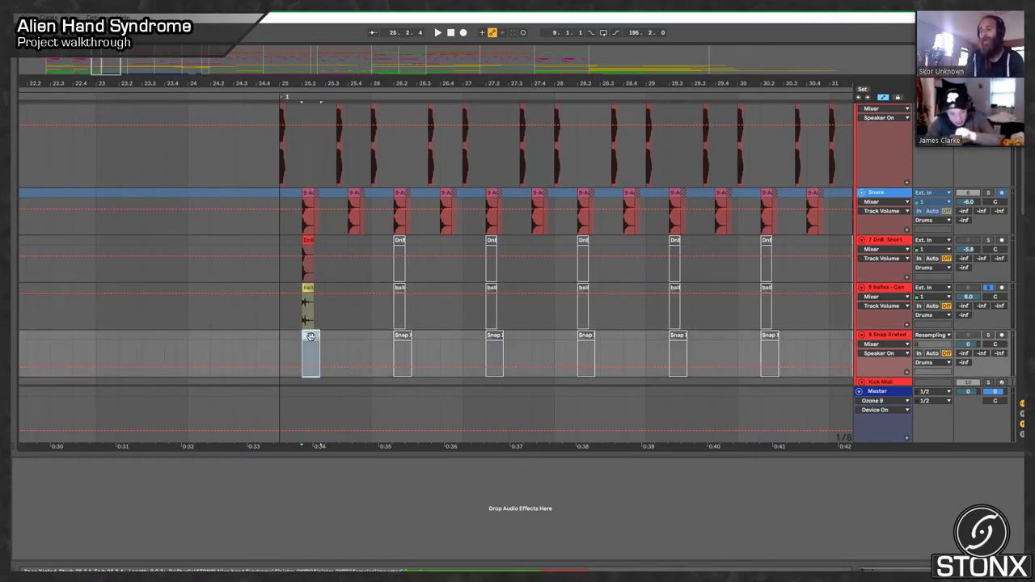
pyautogui.click(987, 335)
pyautogui.press('space')
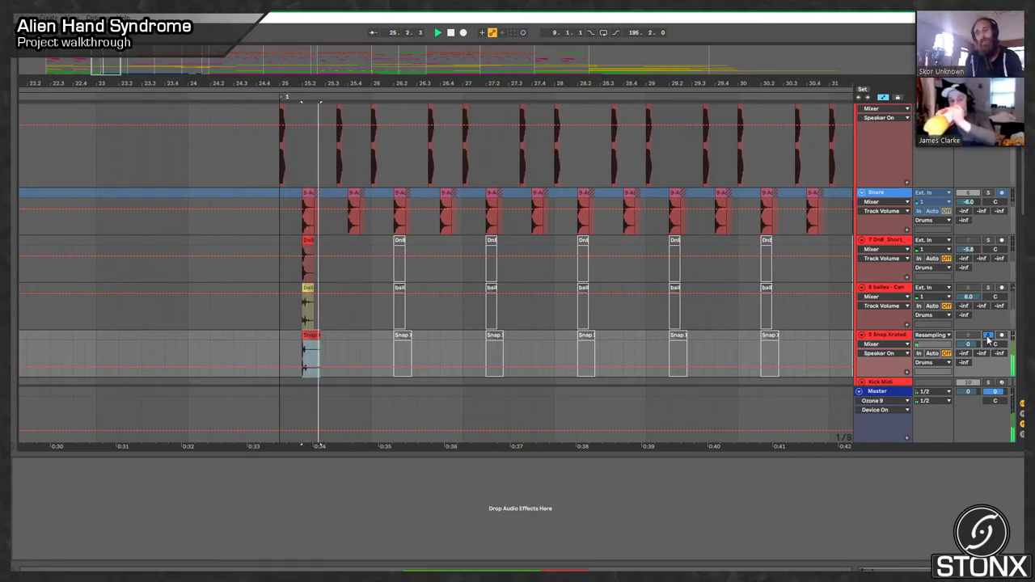
pyautogui.press('space')
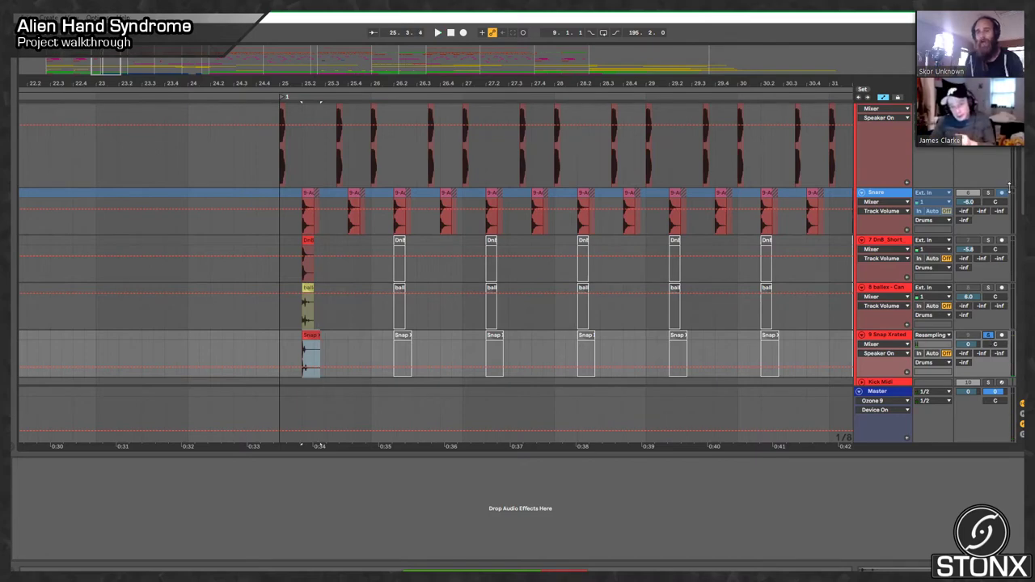
# Step: Move the solo to the Snare track and play it from bar 25
pyautogui.click(887, 193)
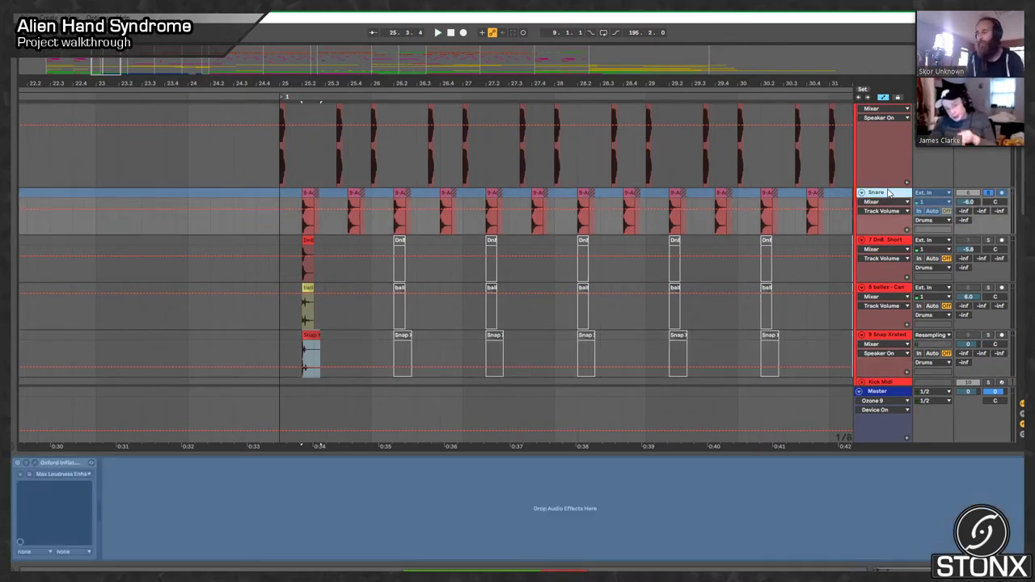
pyautogui.press('space')
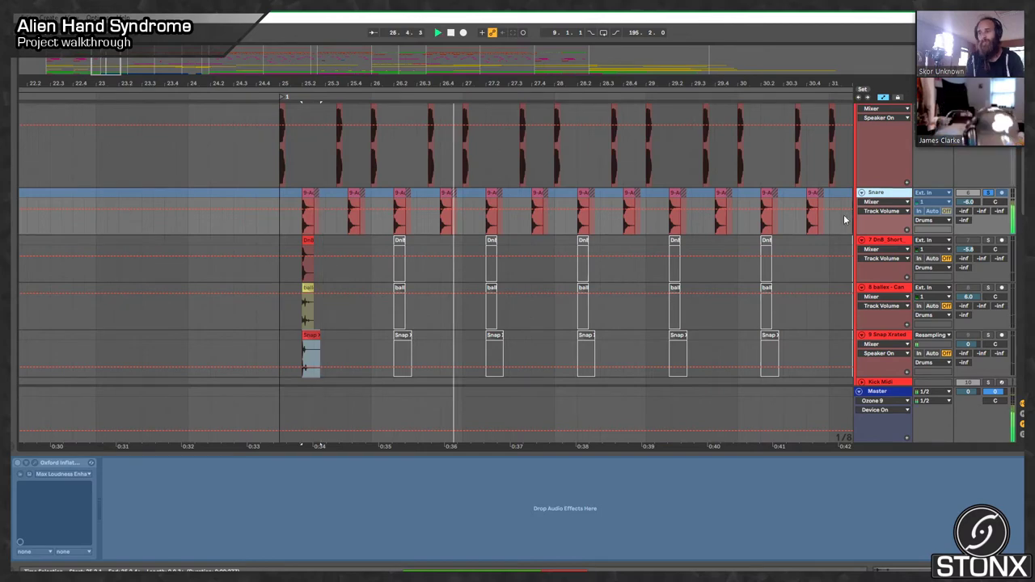
pyautogui.scroll(-3, 865, 218)
pyautogui.press('space')
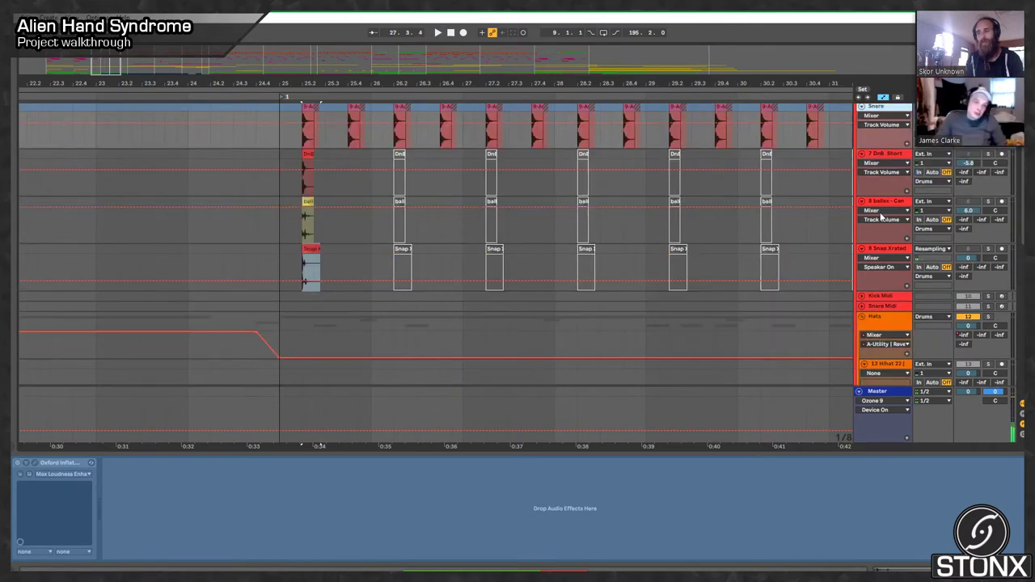
# Step: Solo the Tops track and play its Hihat 22 clips from bar 25
pyautogui.scroll(-5, 881, 216)
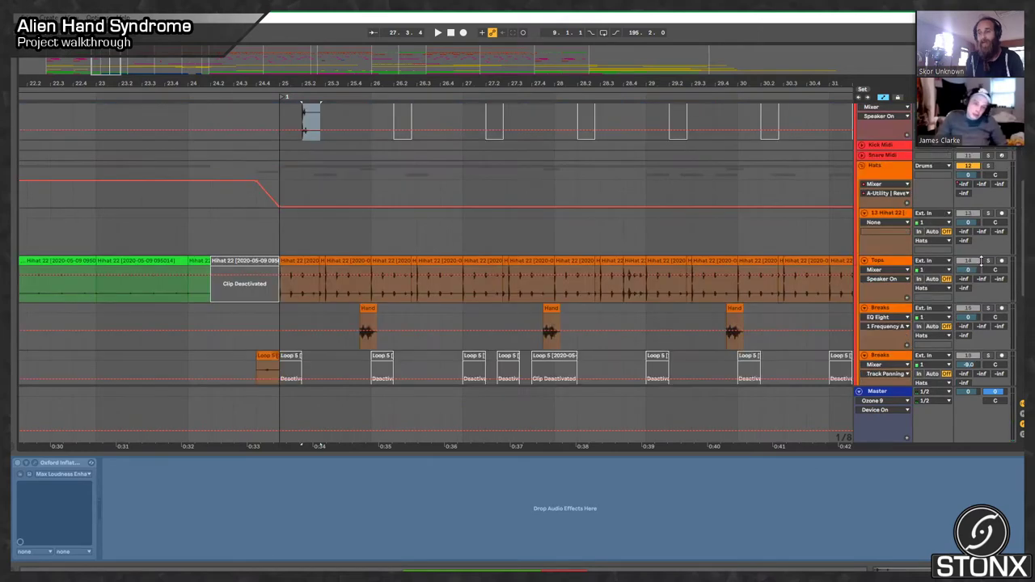
pyautogui.click(301, 261)
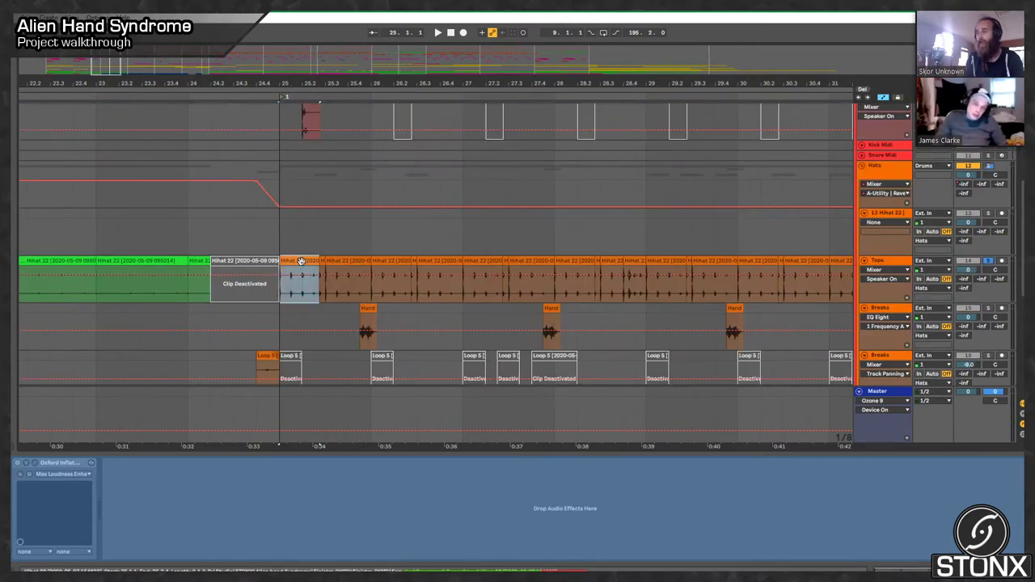
pyautogui.press('space')
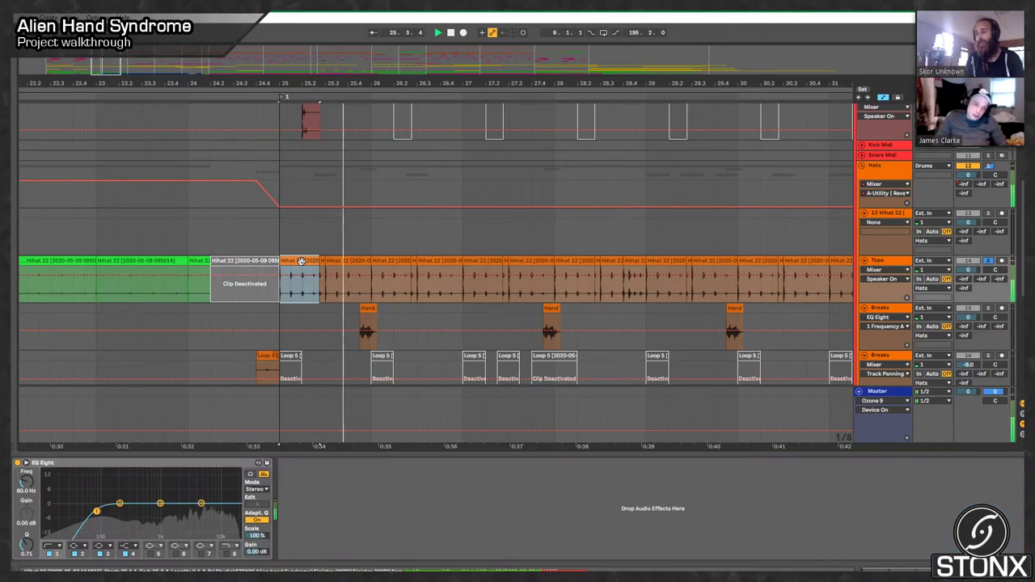
pyautogui.moveTo(353, 83); pyautogui.dragTo(213, 48)
pyautogui.scroll(-3, 531, 208)
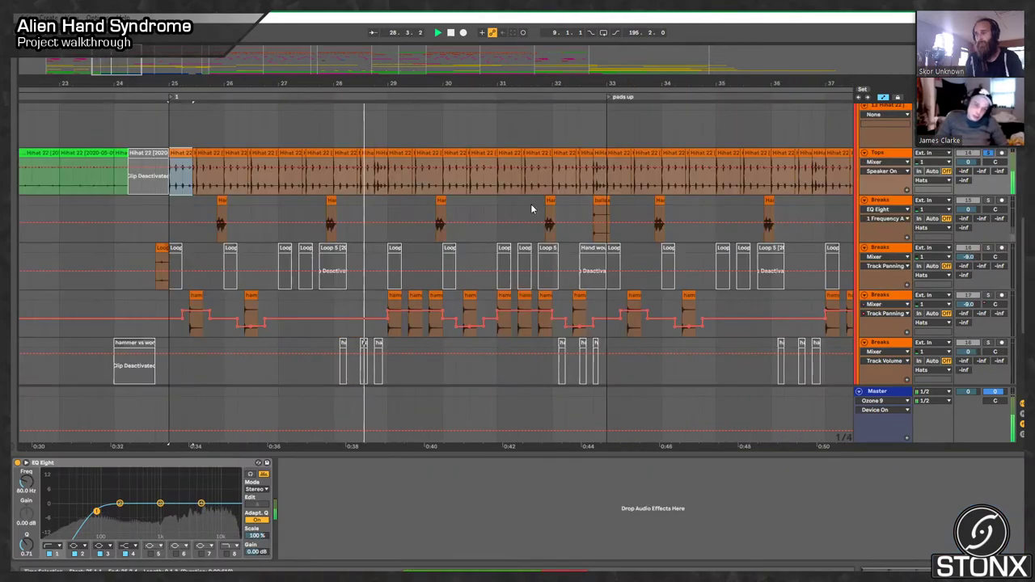
# Step: Solo Breaks track 15 and play it from just before its first screwdriver clip after bar 25
pyautogui.click(987, 200)
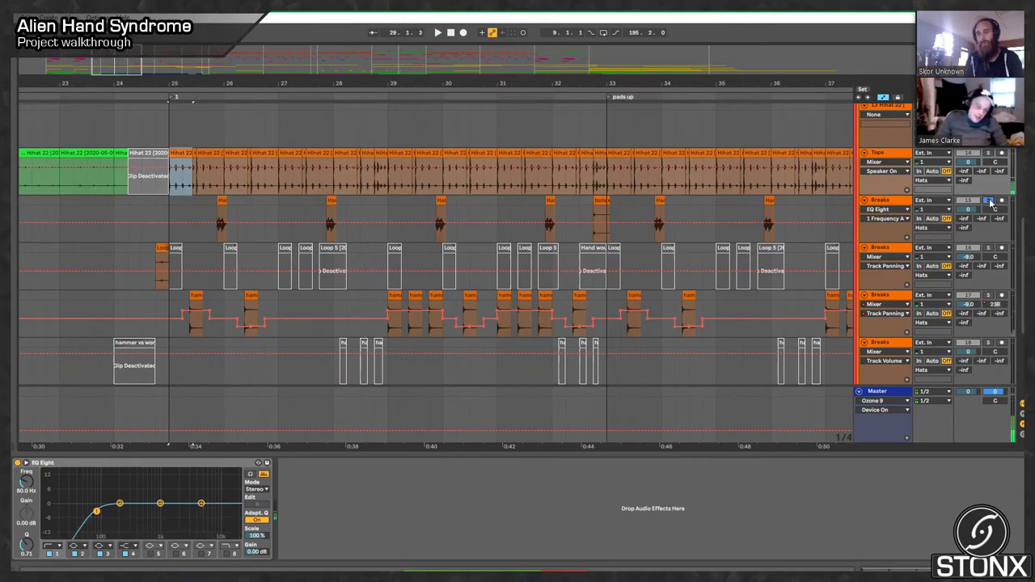
pyautogui.click(210, 217)
pyautogui.press('space')
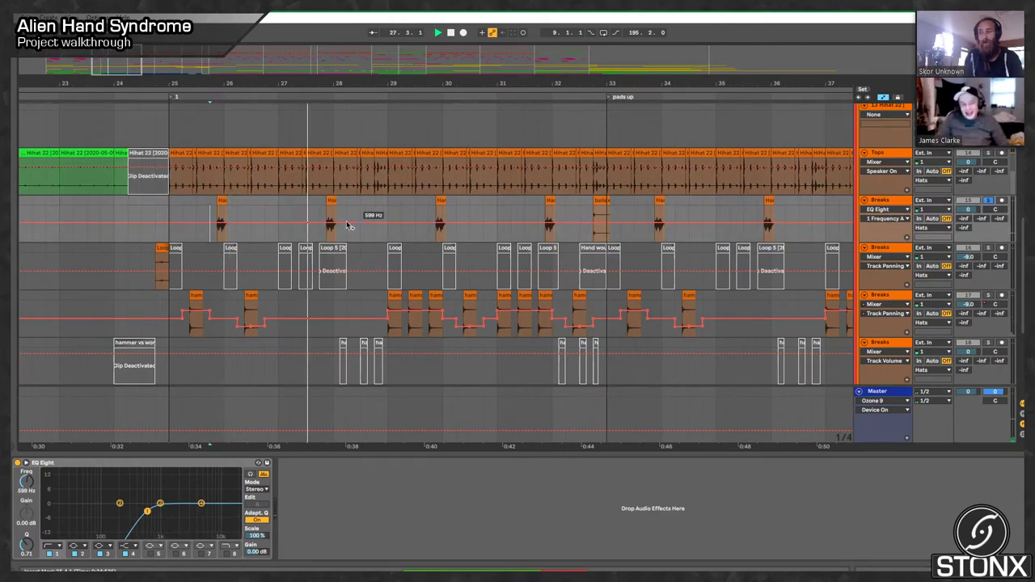
pyautogui.press('space')
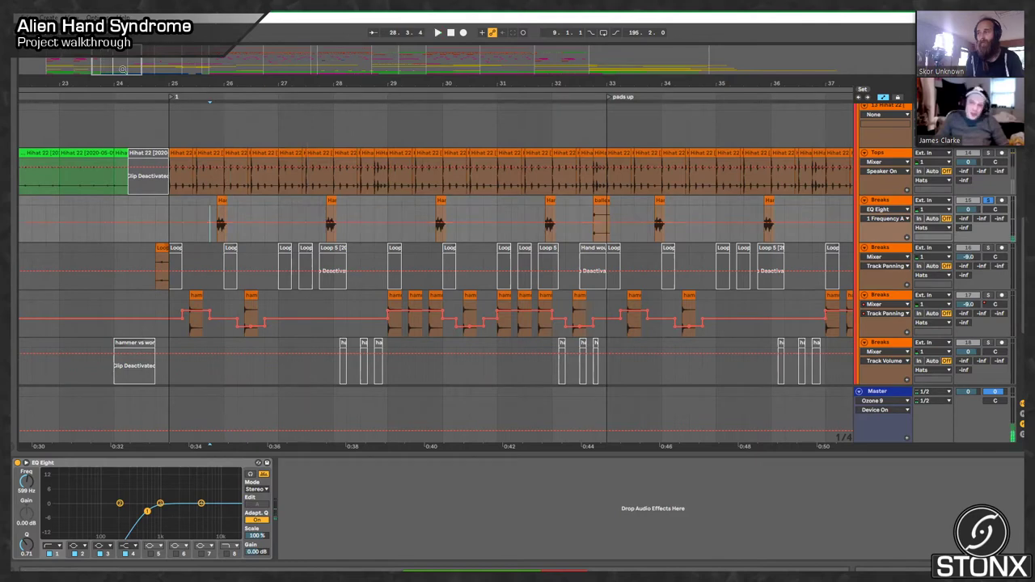
# Step: Play the Hand wound screwdriver clip just after 27.4 on Breaks track 15 at close zoom
pyautogui.moveTo(123, 70); pyautogui.dragTo(116, 145)
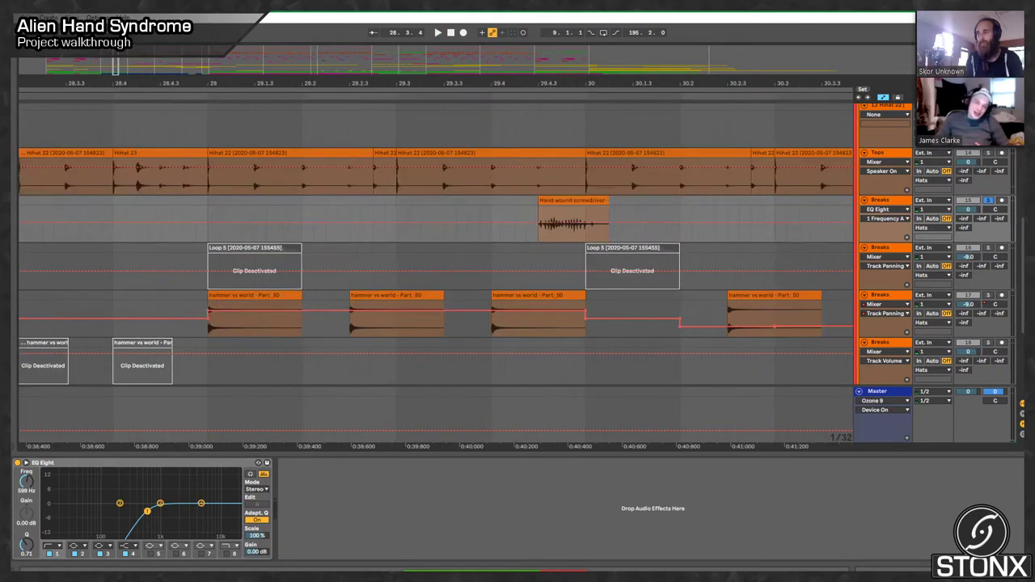
pyautogui.moveTo(116, 65); pyautogui.dragTo(110, 65)
pyautogui.click(315, 213)
pyautogui.press('space')
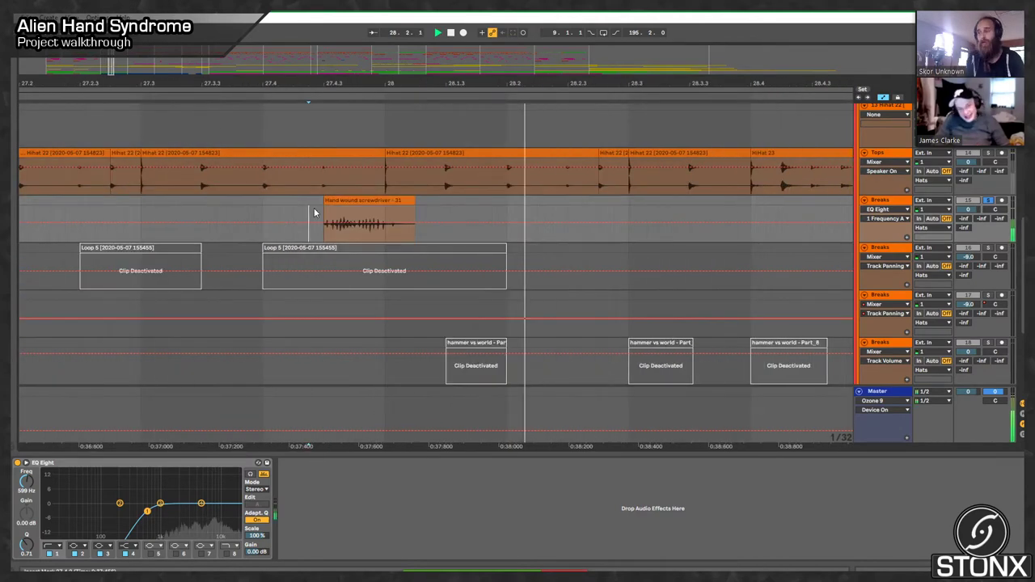
pyautogui.press('space')
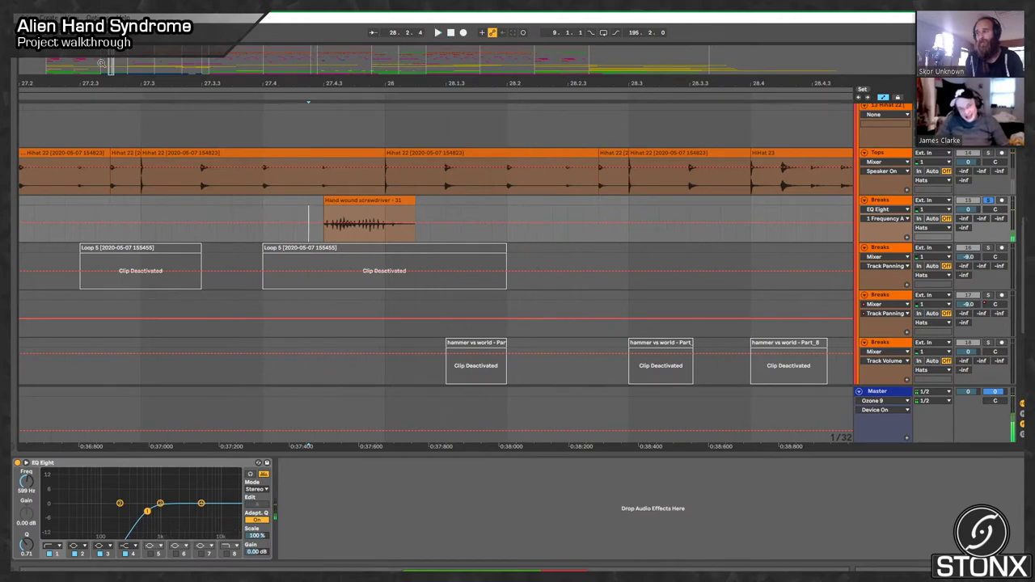
# Step: Solo Breaks track 17 and play its hammer clips from the first one after 25.2
pyautogui.moveTo(110, 65); pyautogui.dragTo(110, 58)
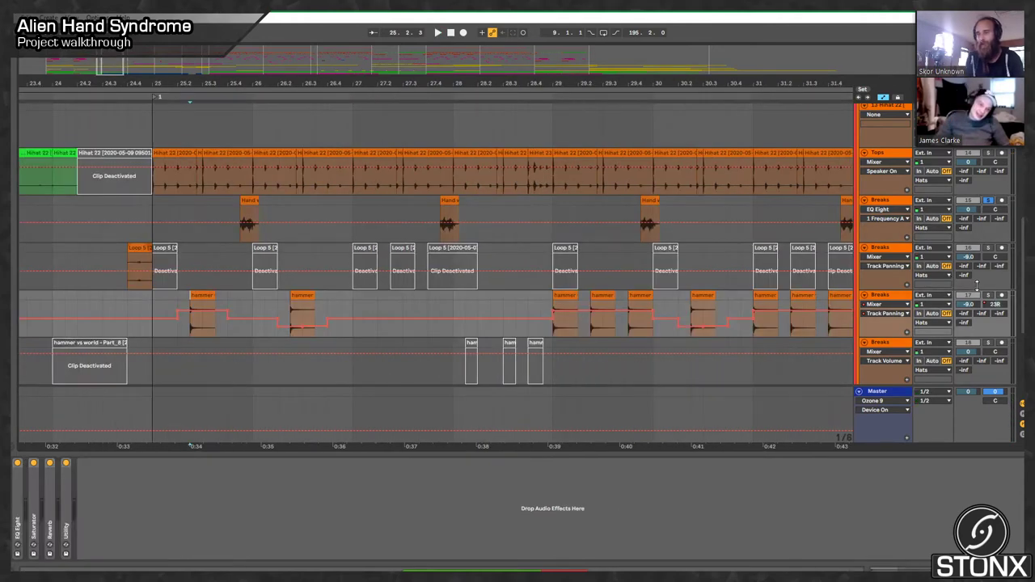
pyautogui.click(989, 296)
pyautogui.press('space')
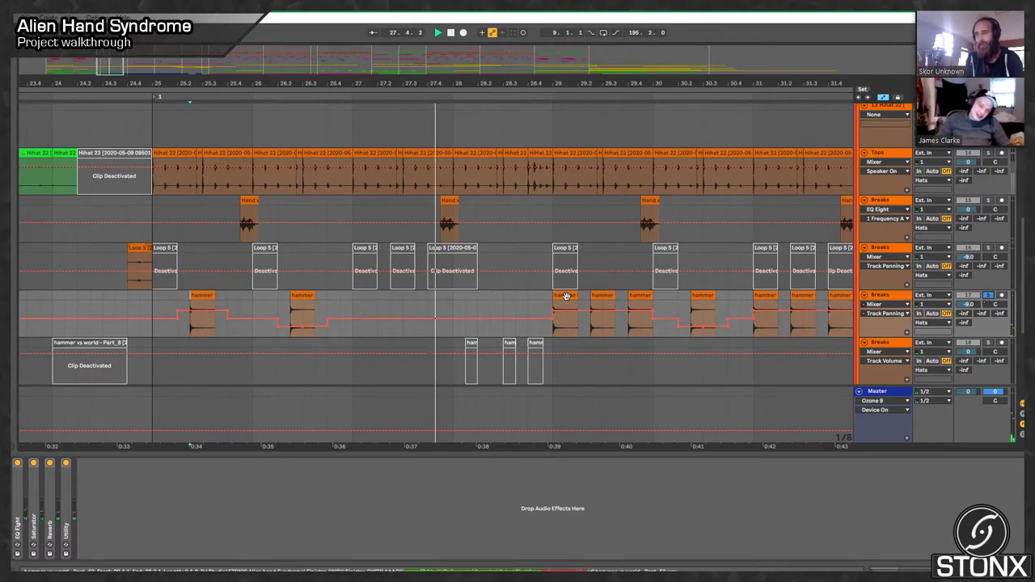
pyautogui.moveTo(566, 83); pyautogui.dragTo(444, 68)
pyautogui.press('space')
# Step: Solo the Drums group, fold it and play the full drums from bar 25
pyautogui.scroll(9, 630, 255)
pyautogui.scroll(1, 947, 182)
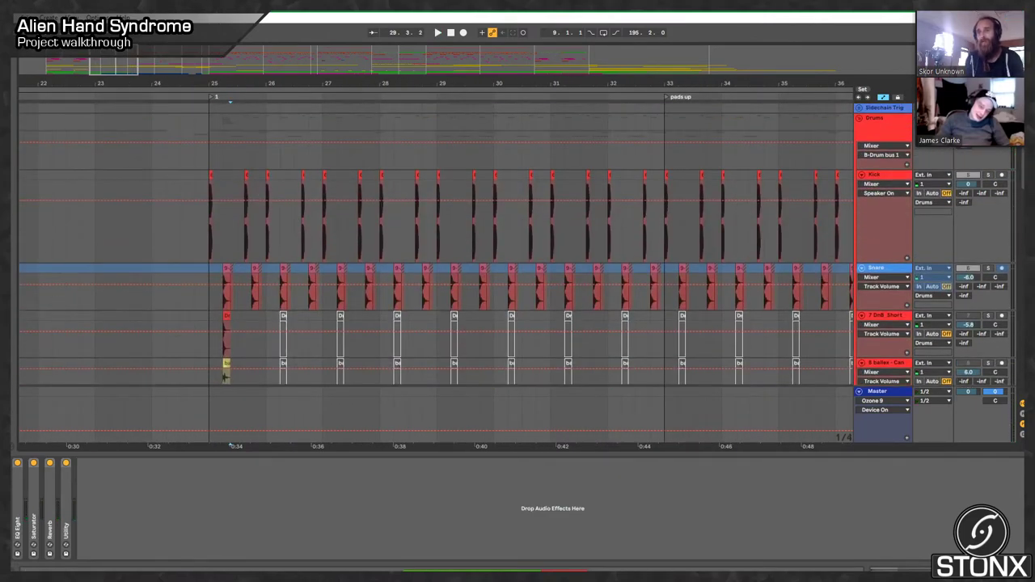
pyautogui.moveTo(974, 14); pyautogui.dragTo(716, 22)
pyautogui.click(987, 119)
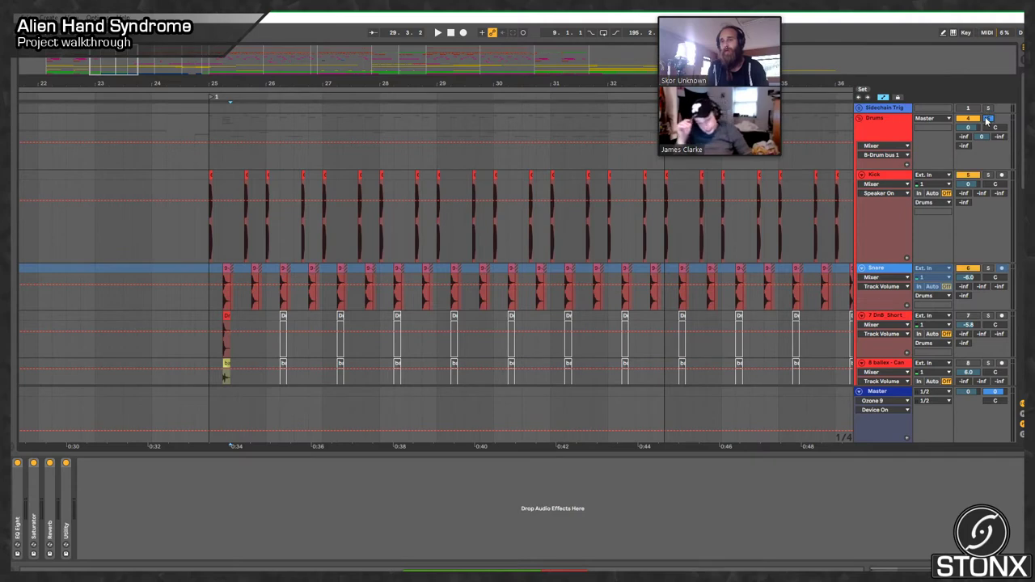
pyautogui.click(859, 118)
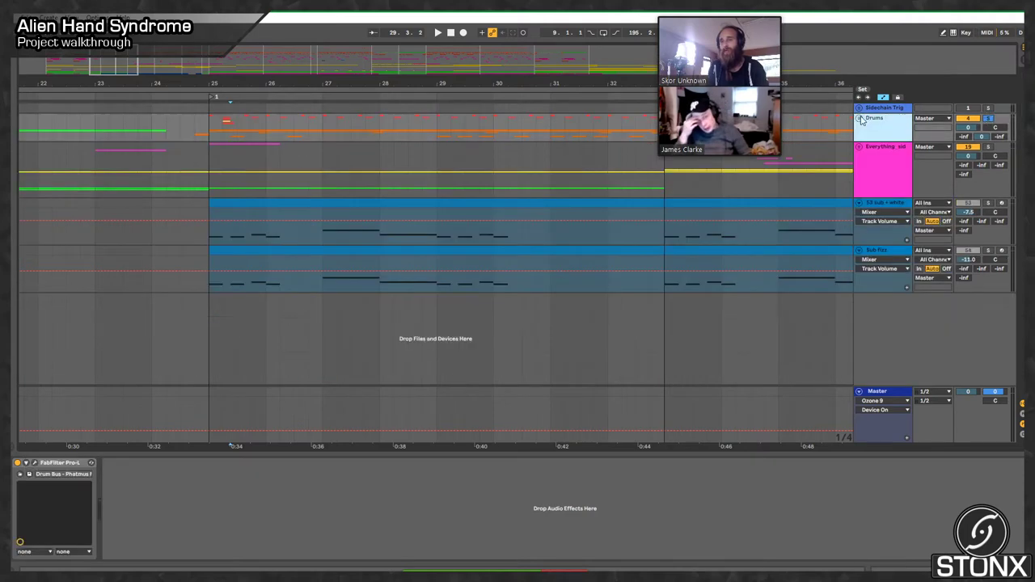
pyautogui.click(212, 133)
pyautogui.press('space')
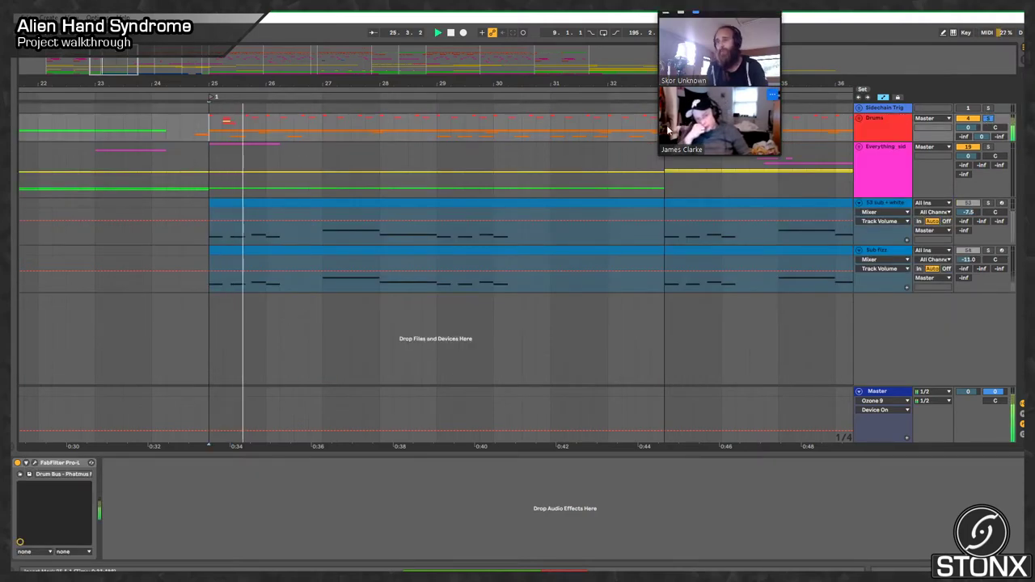
# Step: Unfold the Drums group during playback to show its snare layers and hats, and stop playback
pyautogui.click(859, 118)
pyautogui.scroll(-3, 608, 187)
pyautogui.scroll(-2, 605, 187)
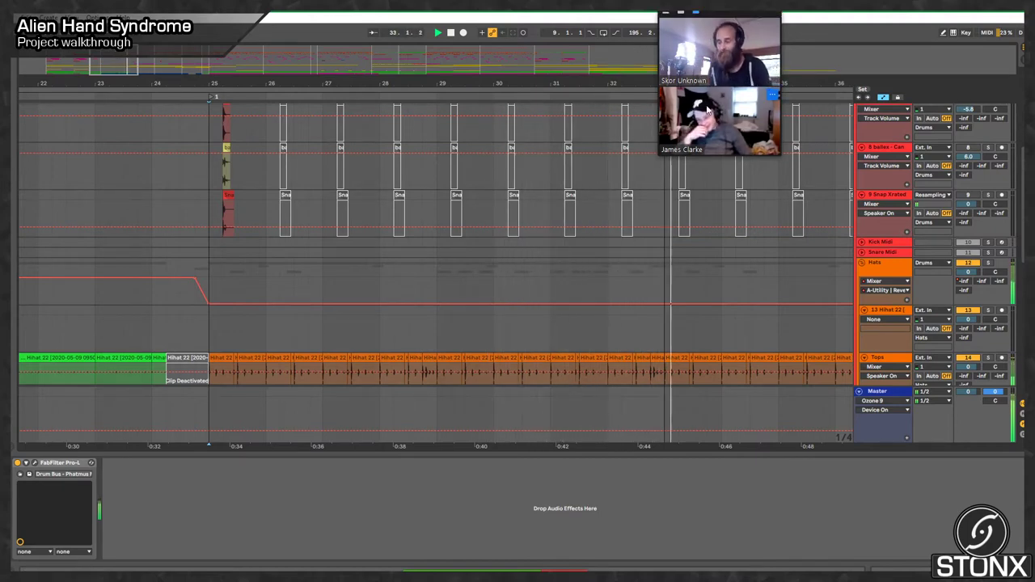
pyautogui.press('space')
# Step: Look over the kick, snare layer, Hats, Tops and Breaks tracks, including their arrangement in the intro section
pyautogui.moveTo(727, 26); pyautogui.dragTo(925, 24)
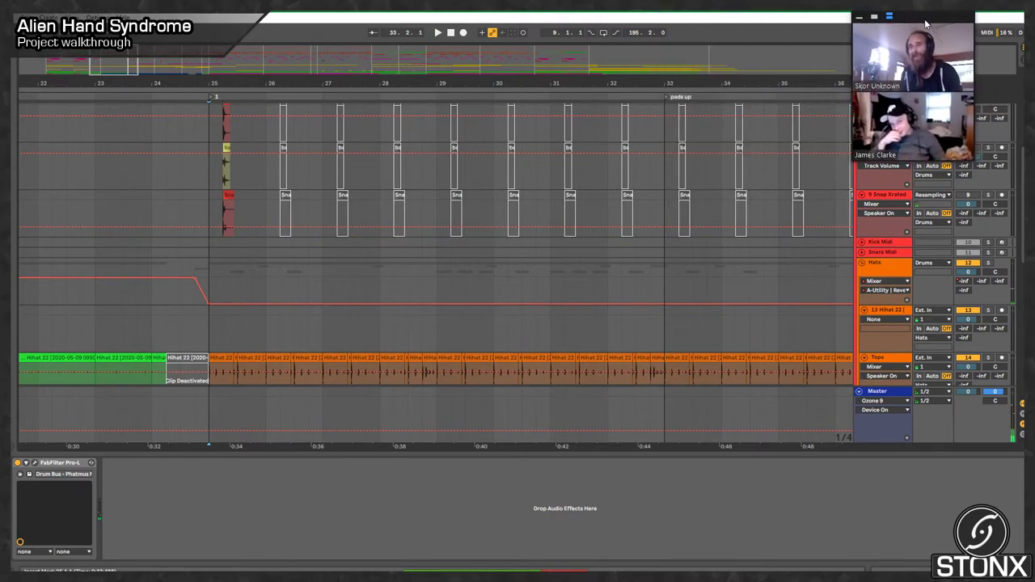
pyautogui.scroll(-5, 776, 229)
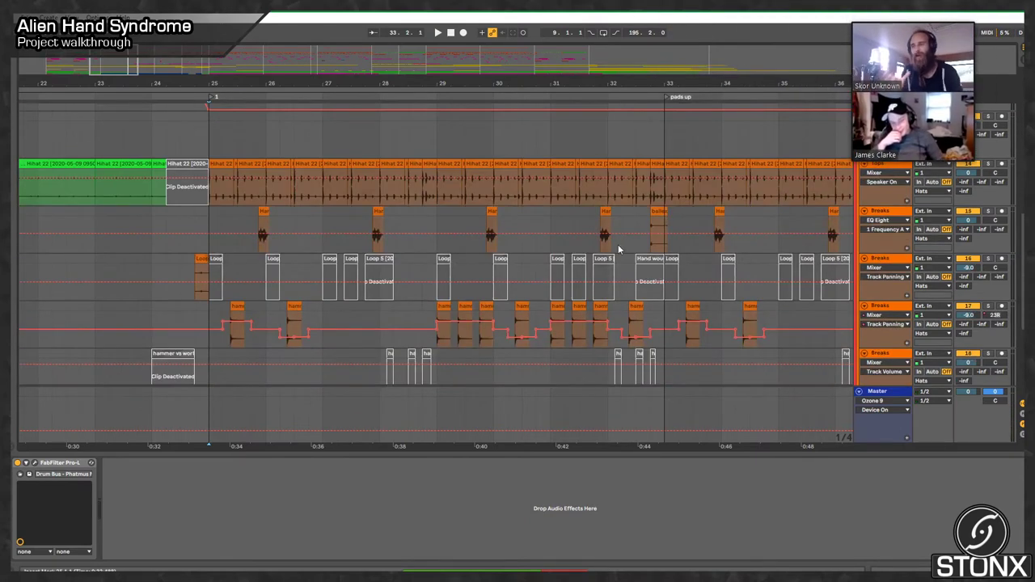
pyautogui.scroll(-5, 704, 291)
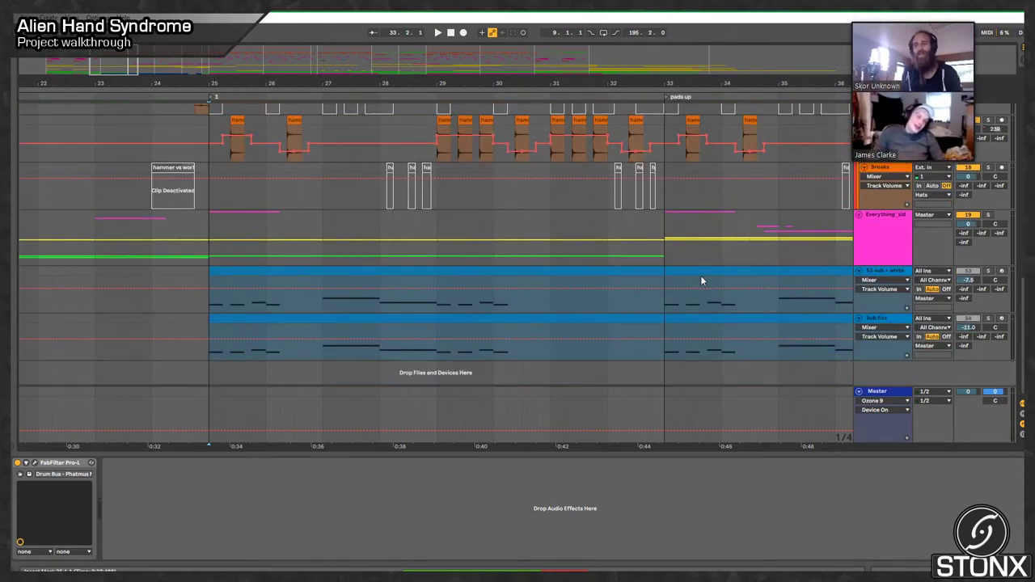
pyautogui.scroll(10, 780, 224)
pyautogui.scroll(3, 780, 224)
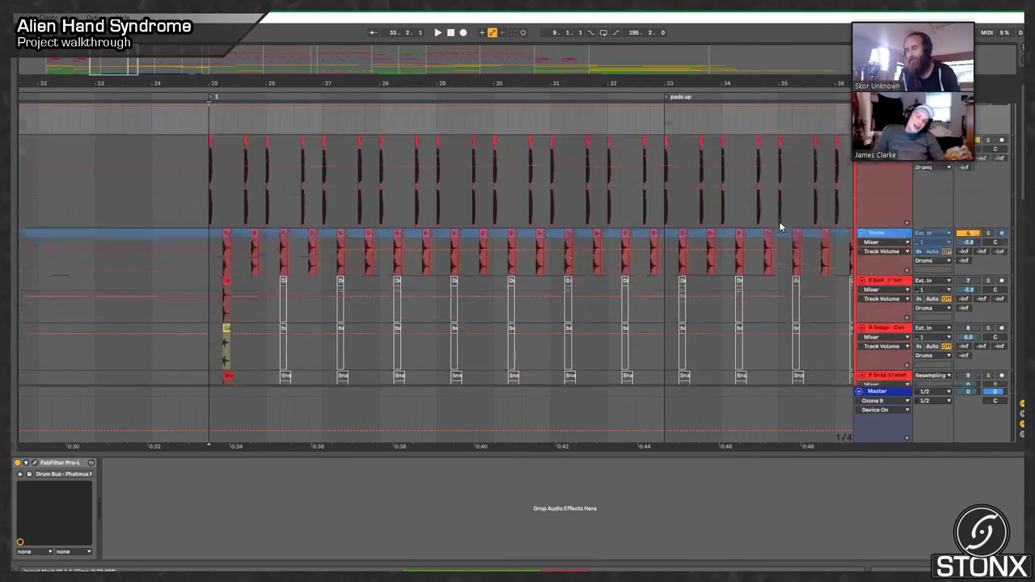
pyautogui.scroll(-2, 557, 187)
pyautogui.scroll(-8, 525, 193)
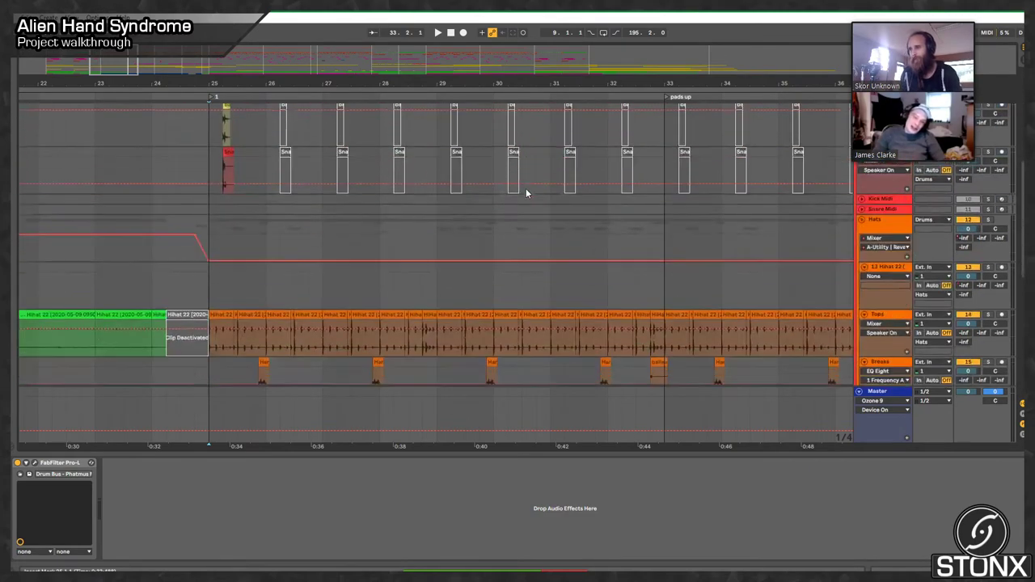
pyautogui.scroll(-2, 525, 193)
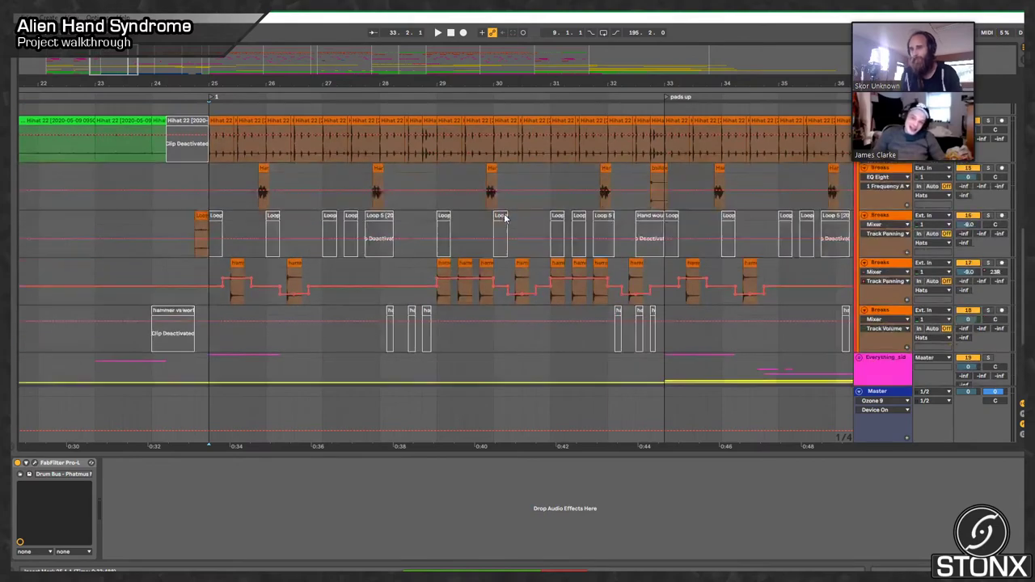
pyautogui.scroll(3, 364, 200)
pyautogui.scroll(2, 219, 199)
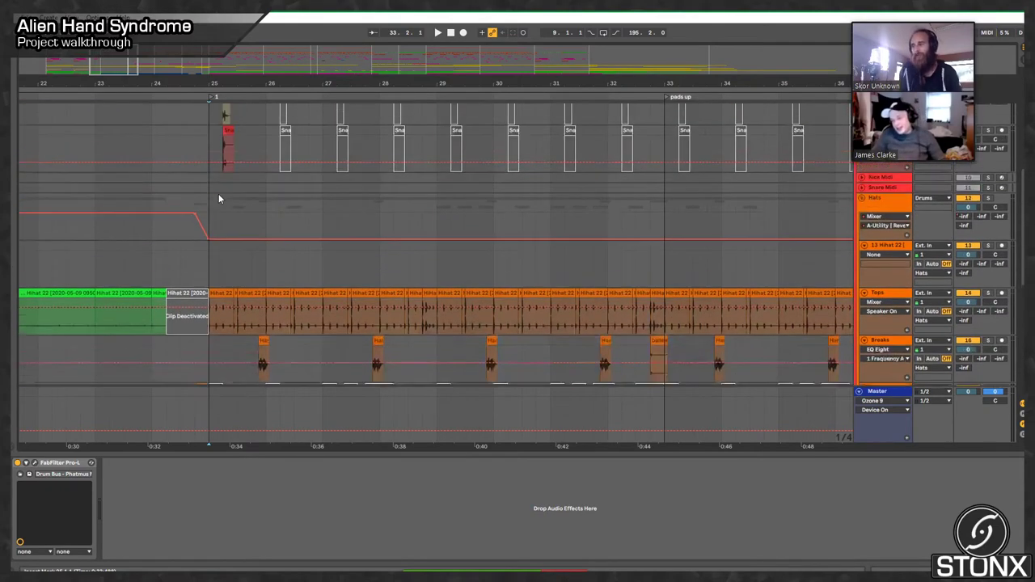
pyautogui.moveTo(270, 55); pyautogui.dragTo(270, 37)
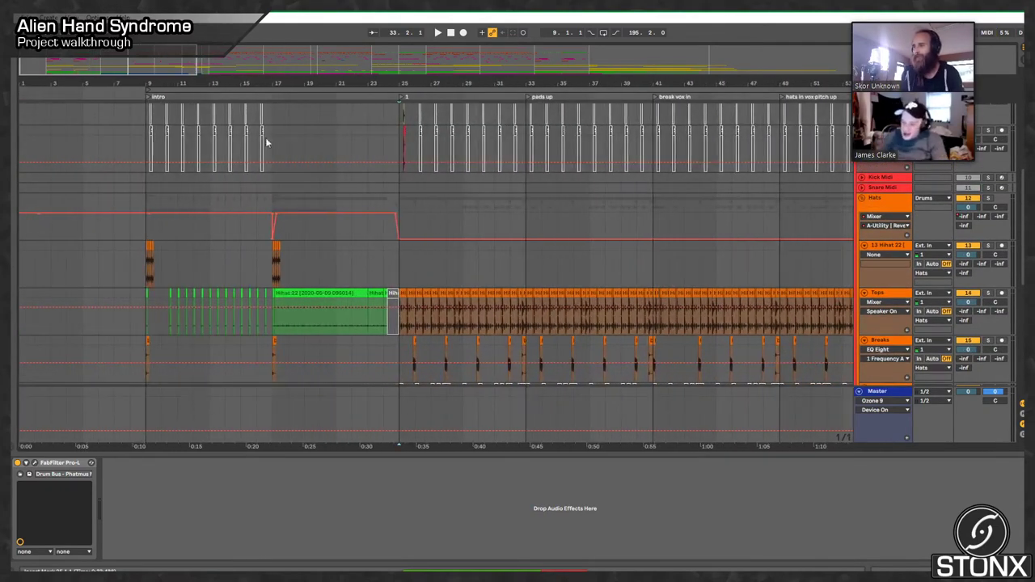
# Step: Play the full drums from bar 73 at the "16th + fill in gaps" locator while viewing the tops and Breaks tracks, and stop playback
pyautogui.scroll(-9, 489, 282)
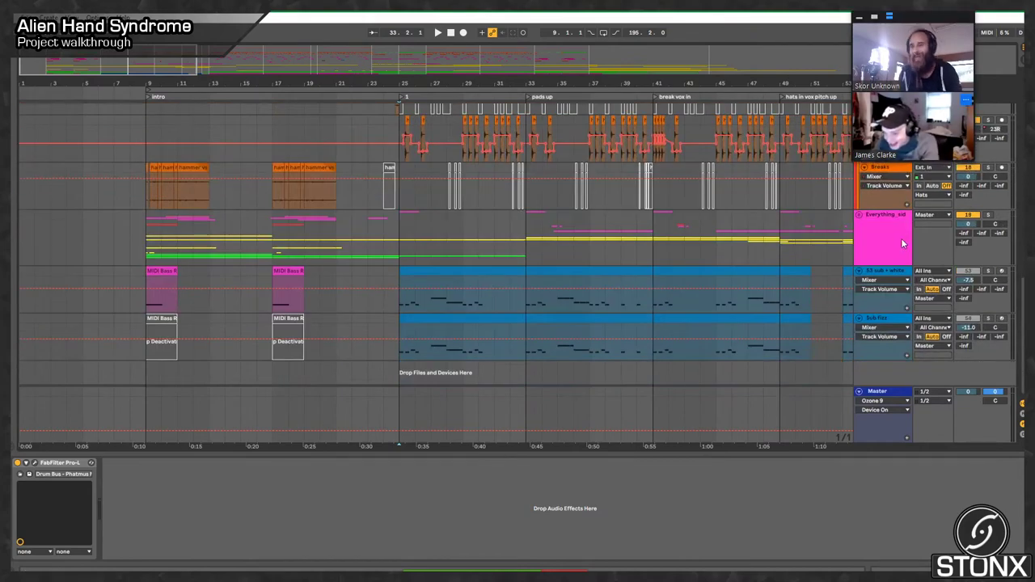
pyautogui.scroll(9, 900, 238)
pyautogui.moveTo(270, 63); pyautogui.dragTo(270, 31)
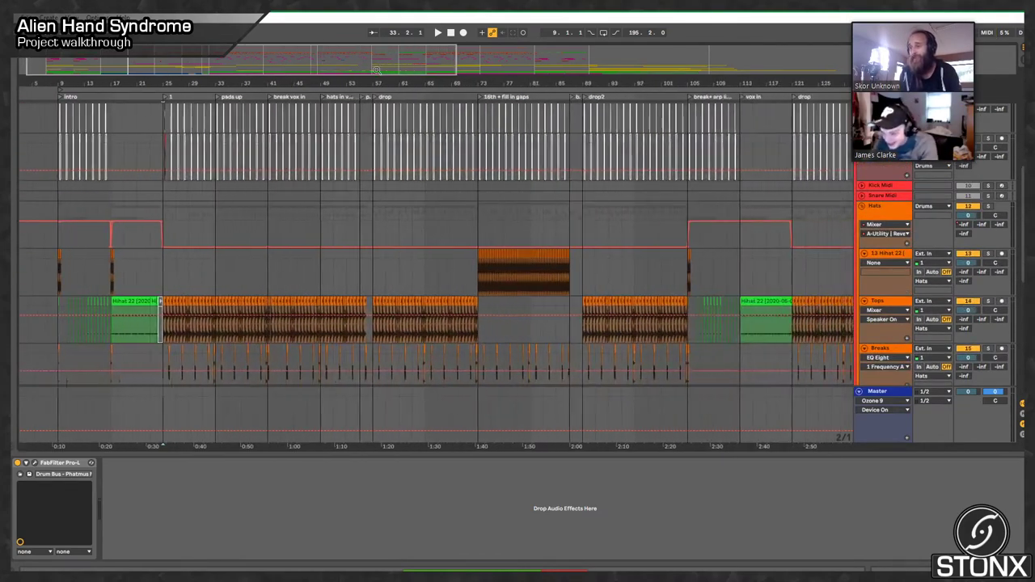
pyautogui.click(475, 279)
pyautogui.moveTo(384, 85); pyautogui.dragTo(299, 135)
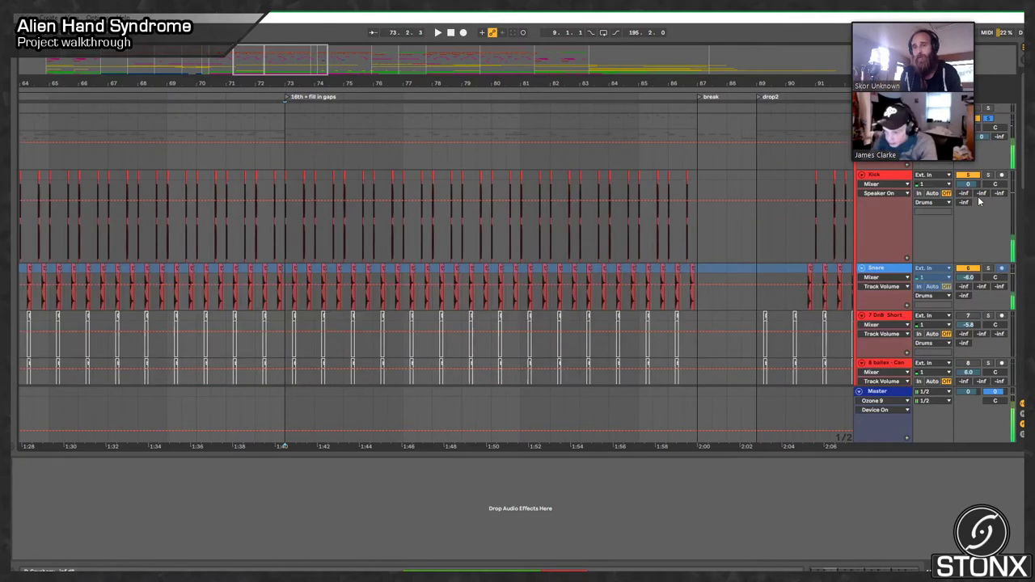
pyautogui.scroll(-5, 751, 202)
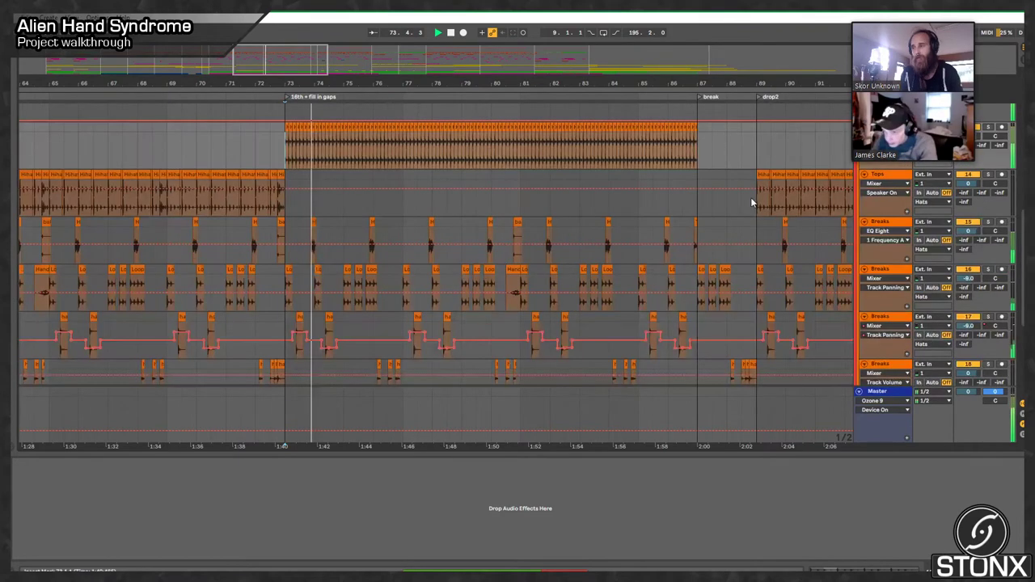
pyautogui.scroll(-2, 751, 202)
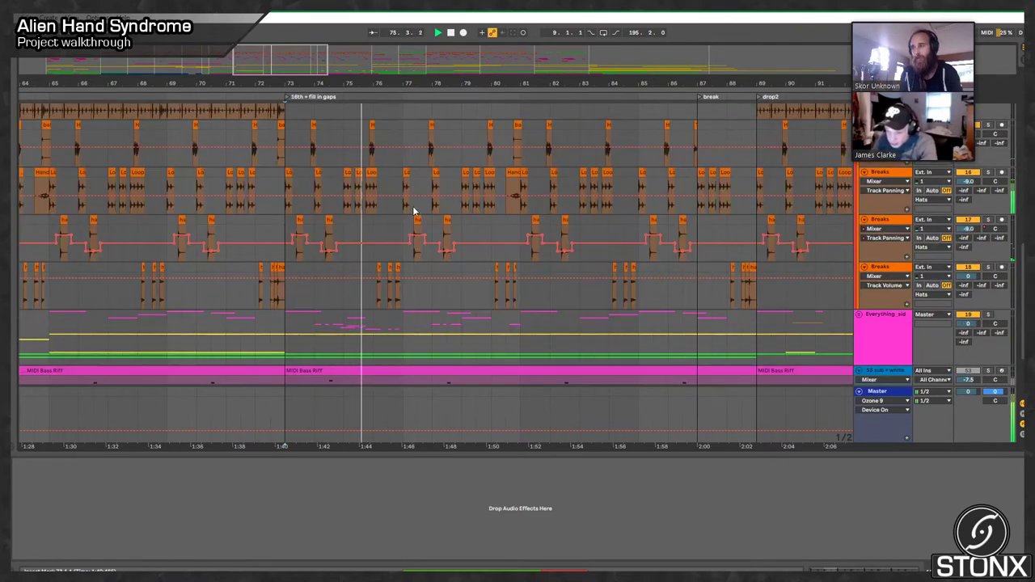
pyautogui.press('space')
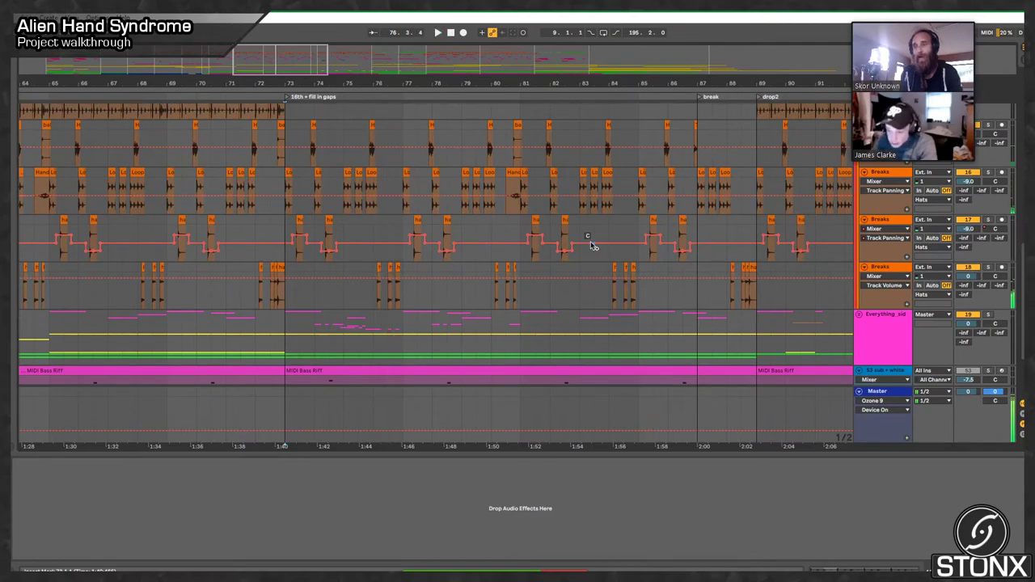
# Step: Solo Breaks track 16, play it from bar 73, stop playback and unsolo the track
pyautogui.scroll(4, 598, 261)
pyautogui.scroll(3, 384, 241)
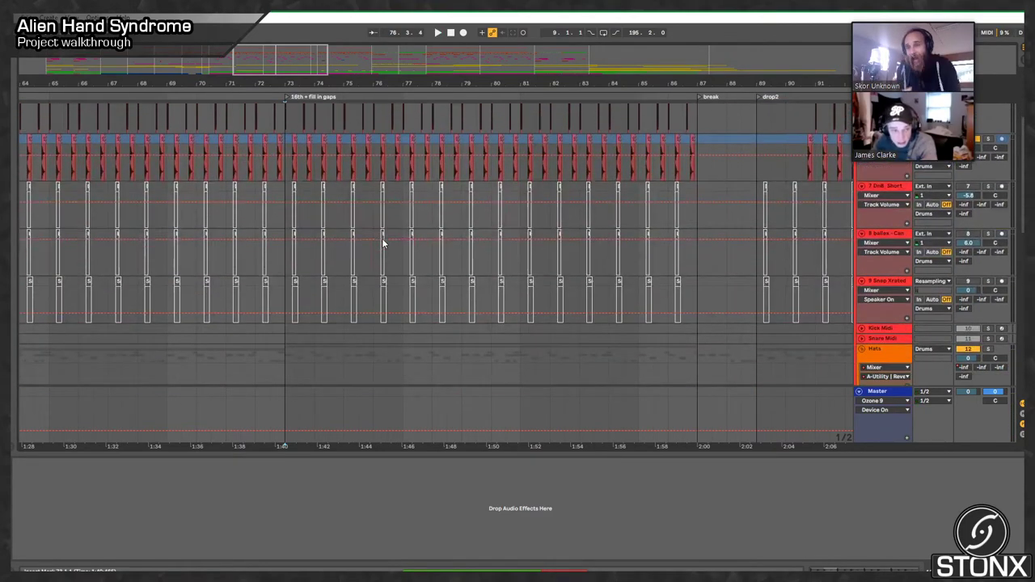
pyautogui.scroll(-6, 288, 278)
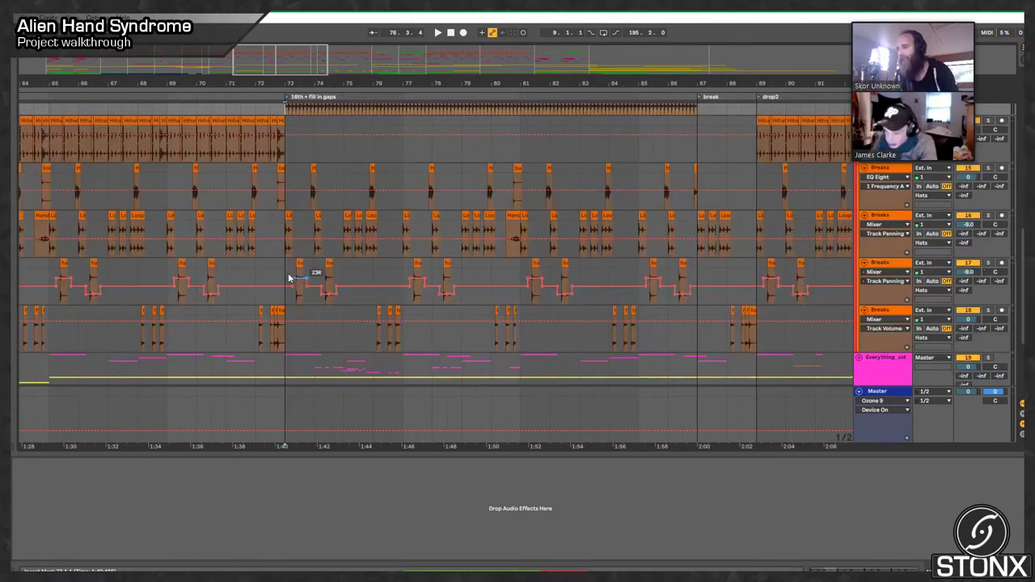
pyautogui.click(984, 217)
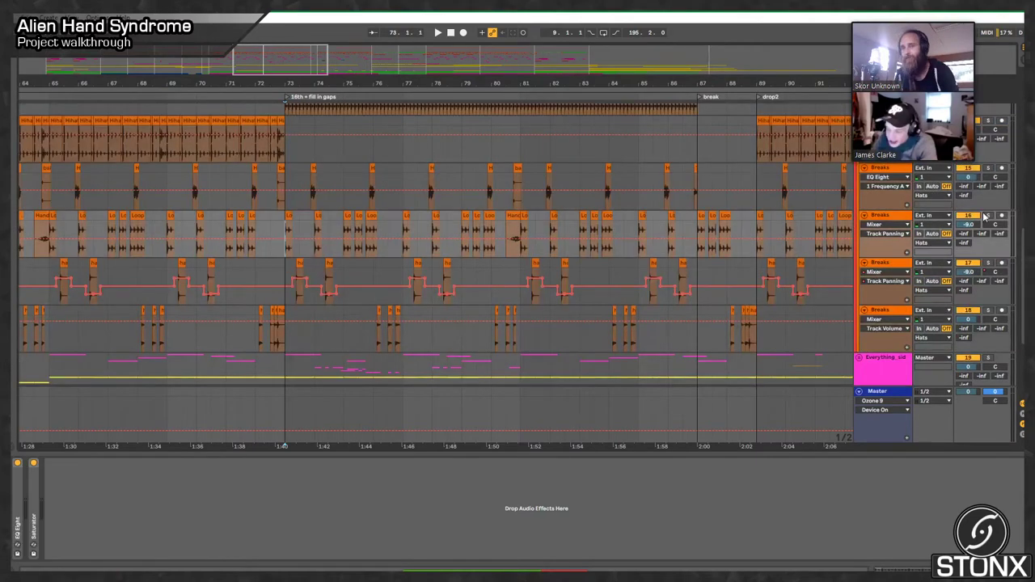
pyautogui.click(986, 216)
pyautogui.press('space')
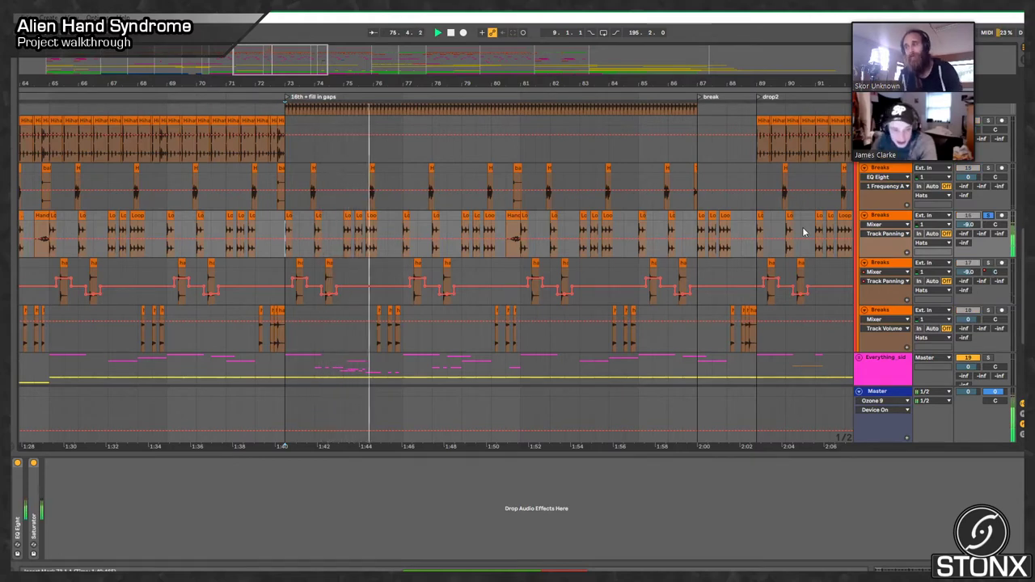
pyautogui.press('space')
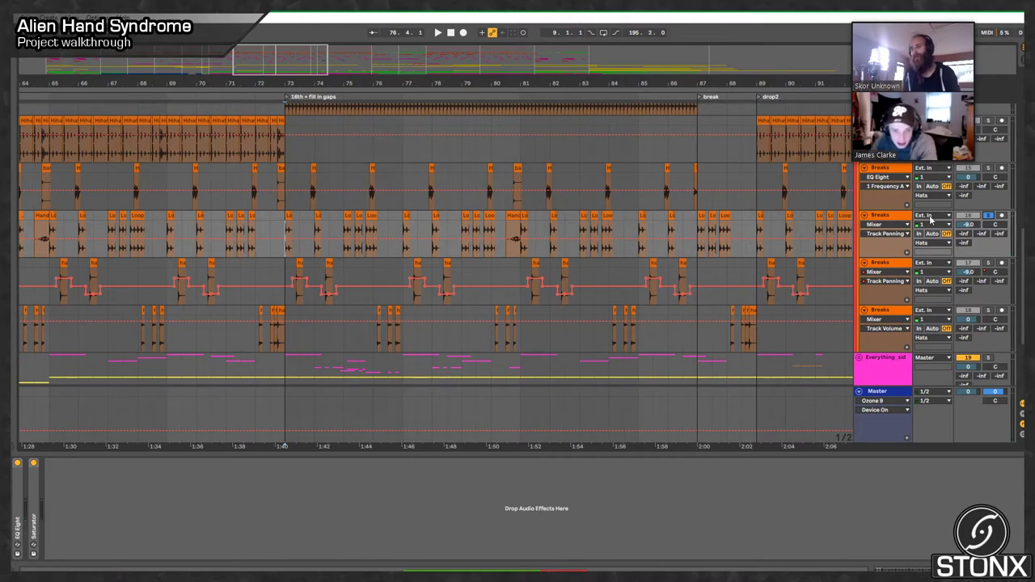
pyautogui.click(987, 217)
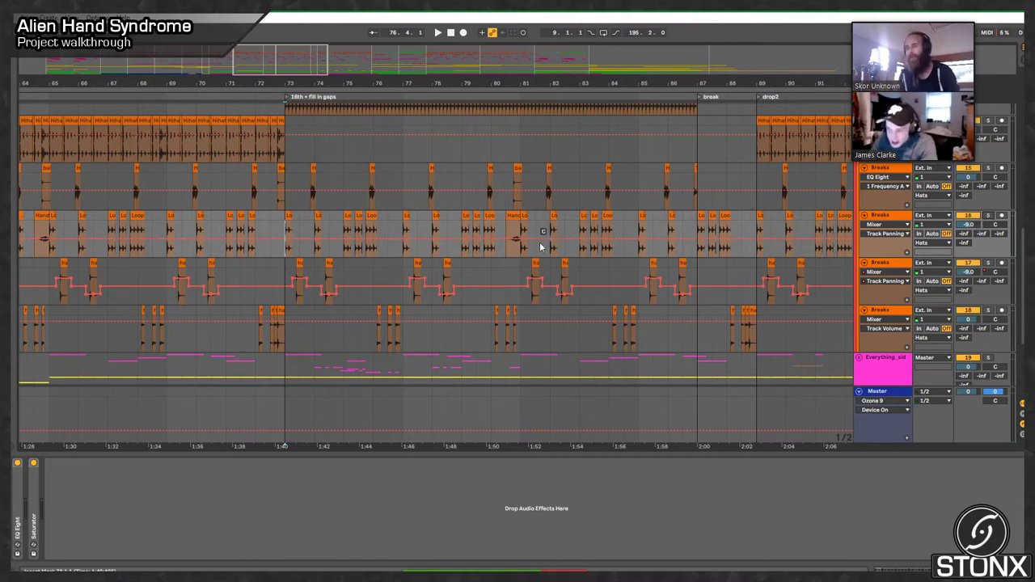
# Step: Play all the drums together from bar 73 while viewing the kick and snare layer tracks, and stop playback
pyautogui.click(281, 272)
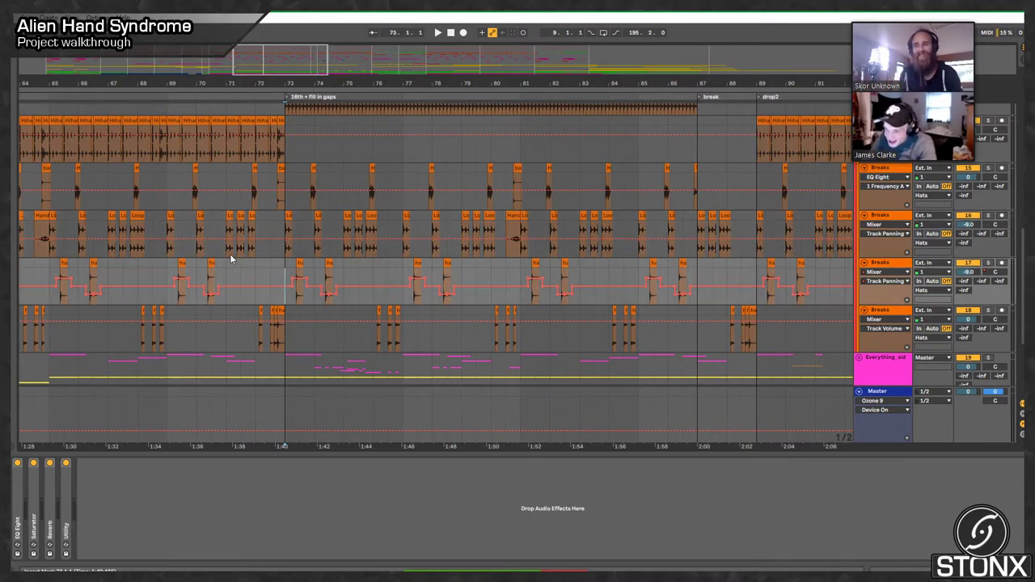
pyautogui.click(278, 249)
pyautogui.press('space')
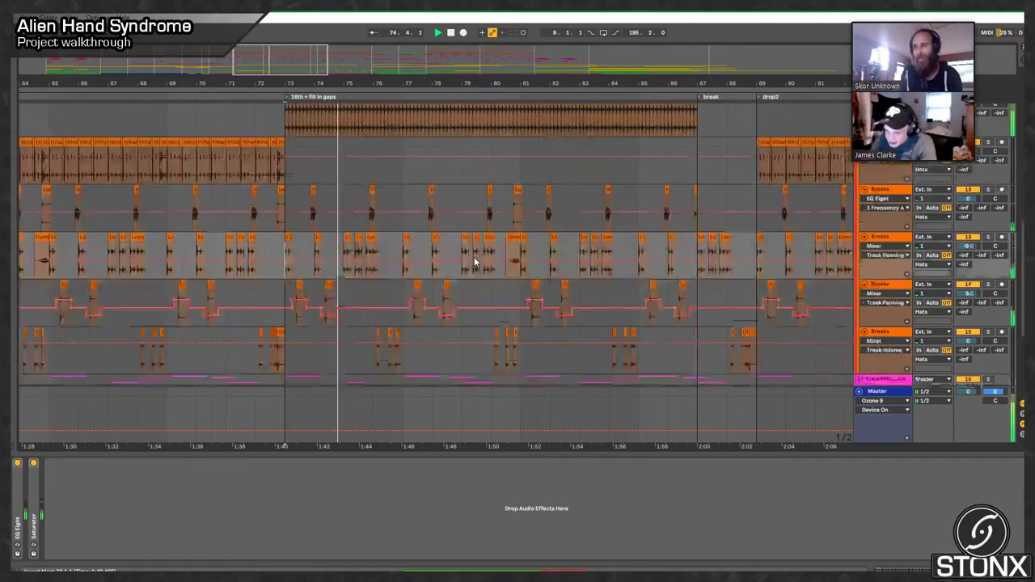
pyautogui.scroll(10, 474, 256)
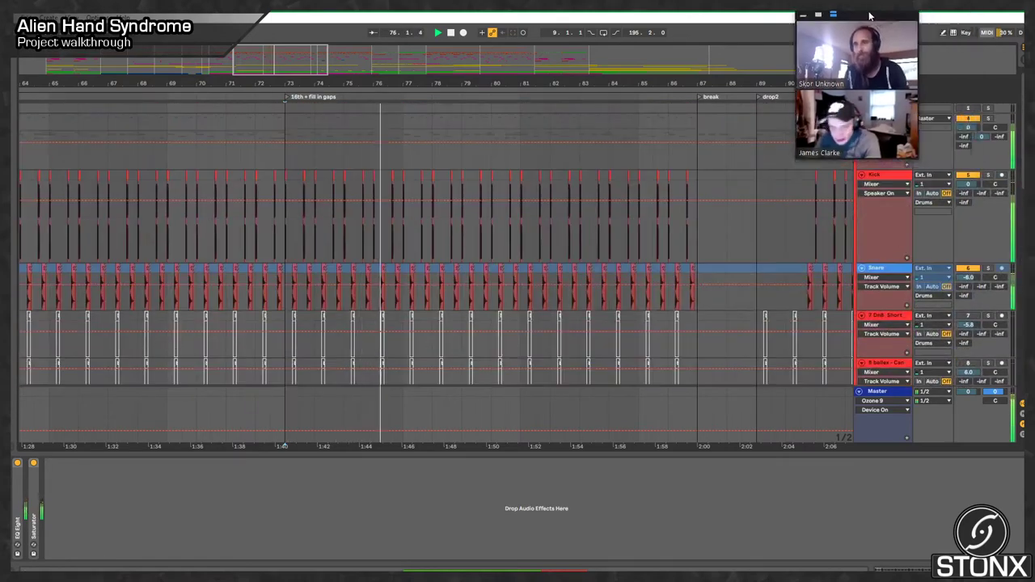
pyautogui.scroll(-1, 667, 193)
pyautogui.scroll(-4, 668, 193)
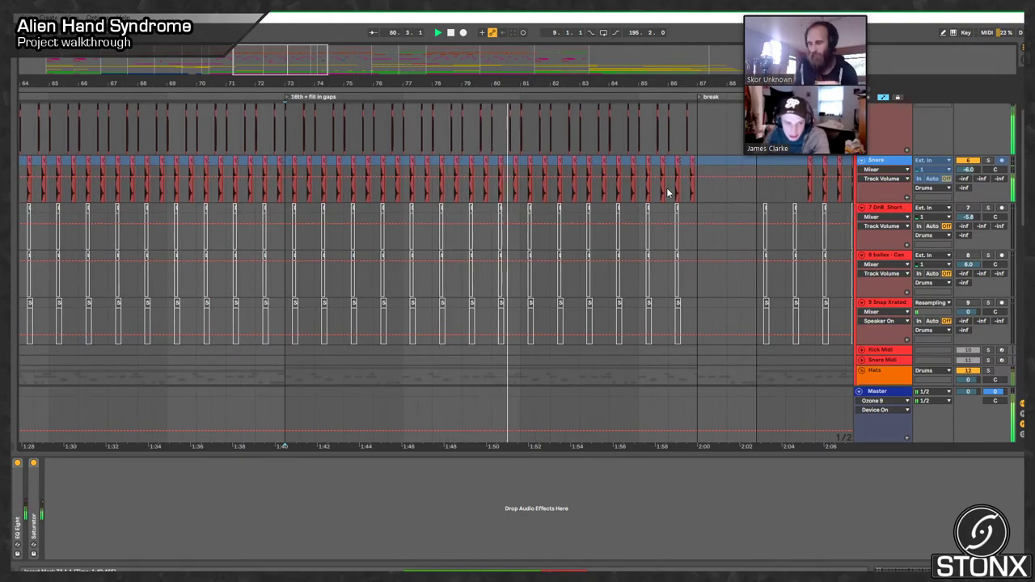
pyautogui.press('space')
# Step: Return the insert marker to bar 73 on Breaks track 17 and examine the Breaks, Everything_sid and sub arrangement around the drops
pyautogui.scroll(-6, 670, 194)
pyautogui.scroll(-11, 708, 261)
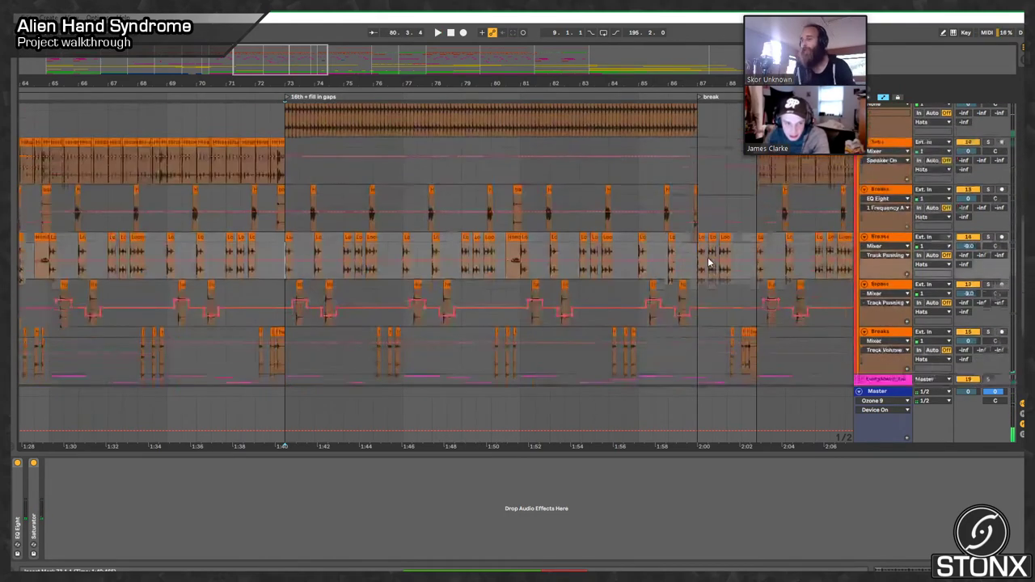
pyautogui.click(282, 203)
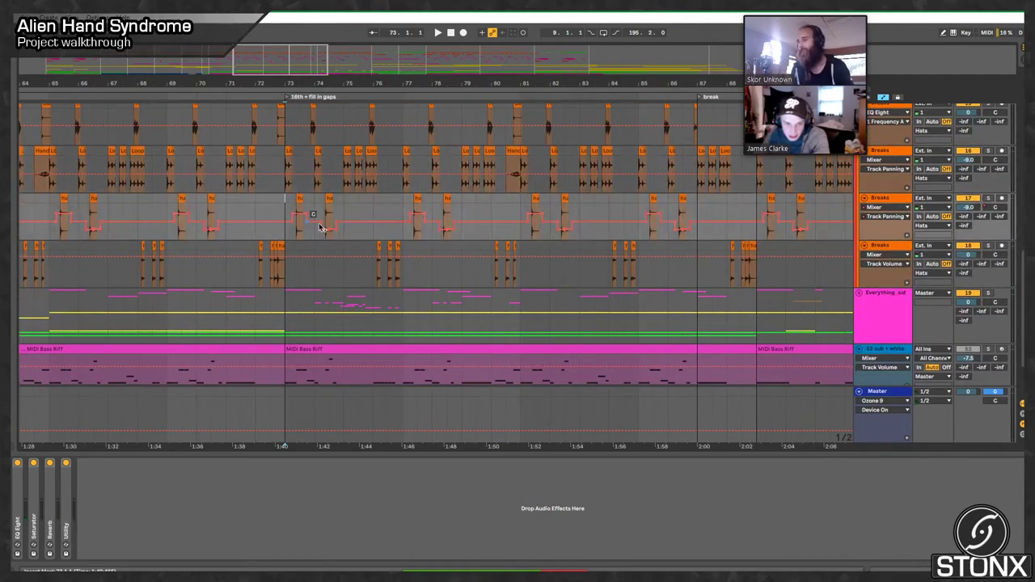
pyautogui.scroll(2, 321, 225)
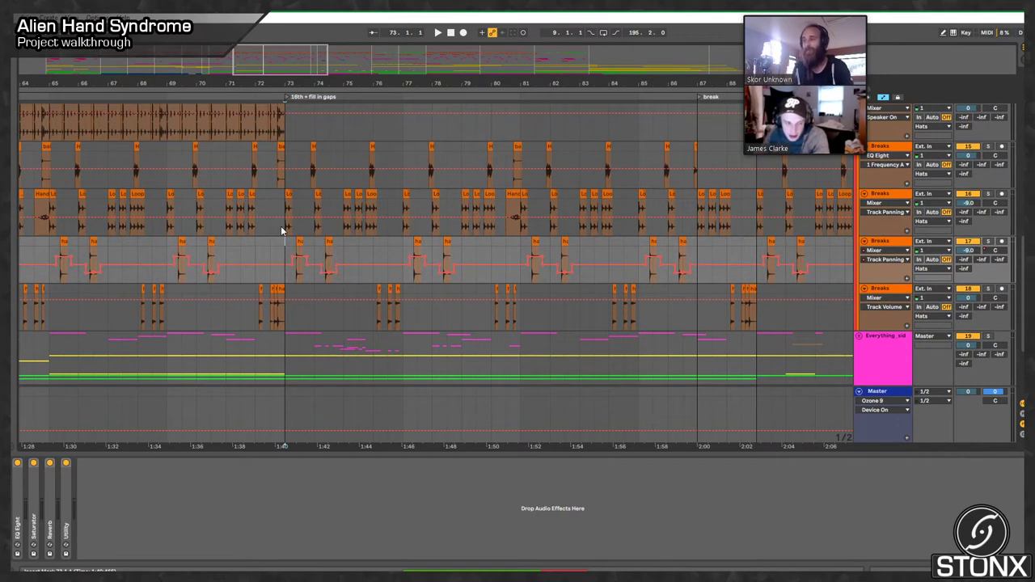
pyautogui.moveTo(280, 60); pyautogui.dragTo(258, 40)
pyautogui.scroll(-4, 341, 241)
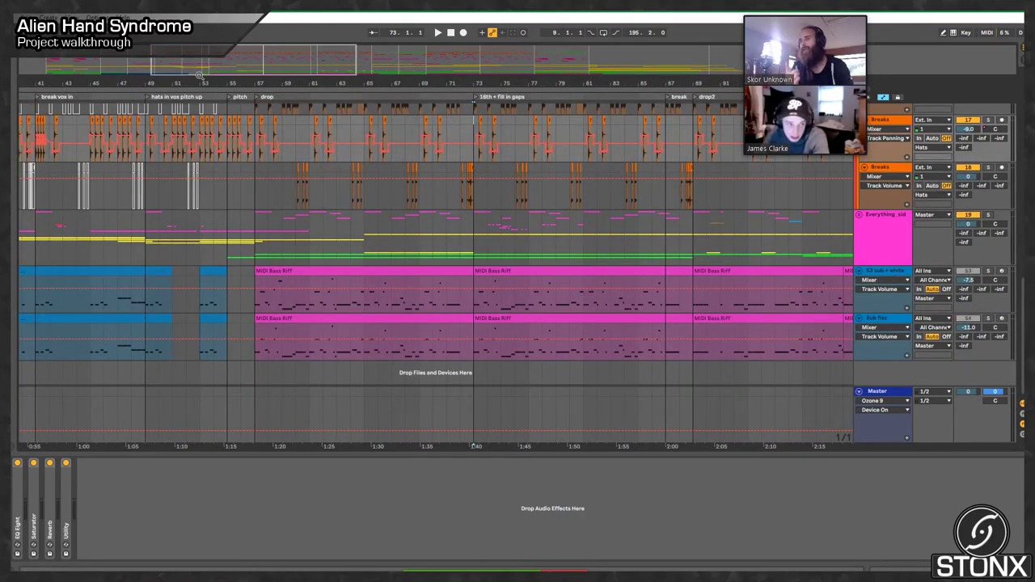
# Step: Open the preferences to examine the audio device and latency settings, and close them
pyautogui.click(96, 17)
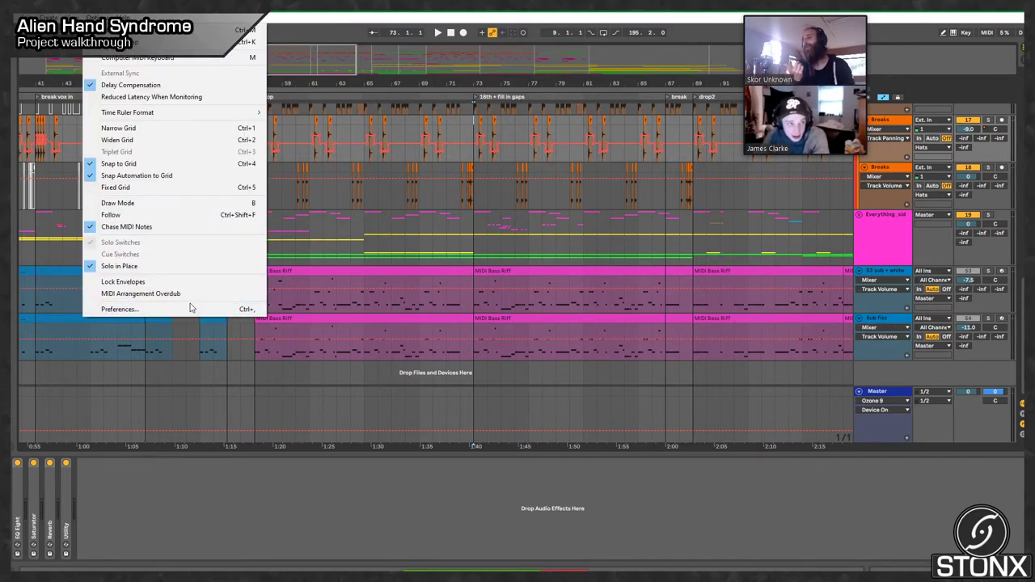
pyautogui.click(117, 308)
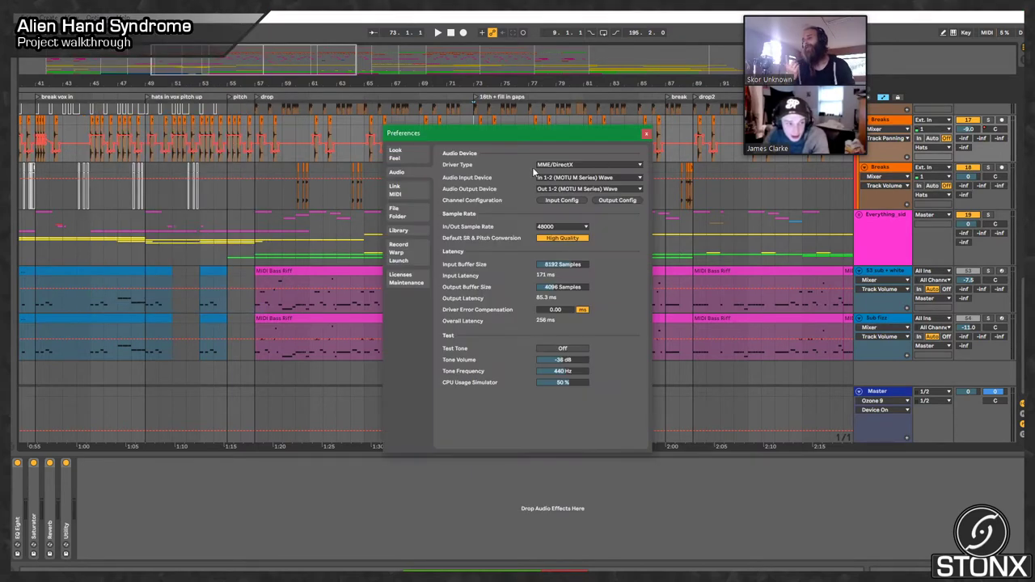
pyautogui.click(646, 134)
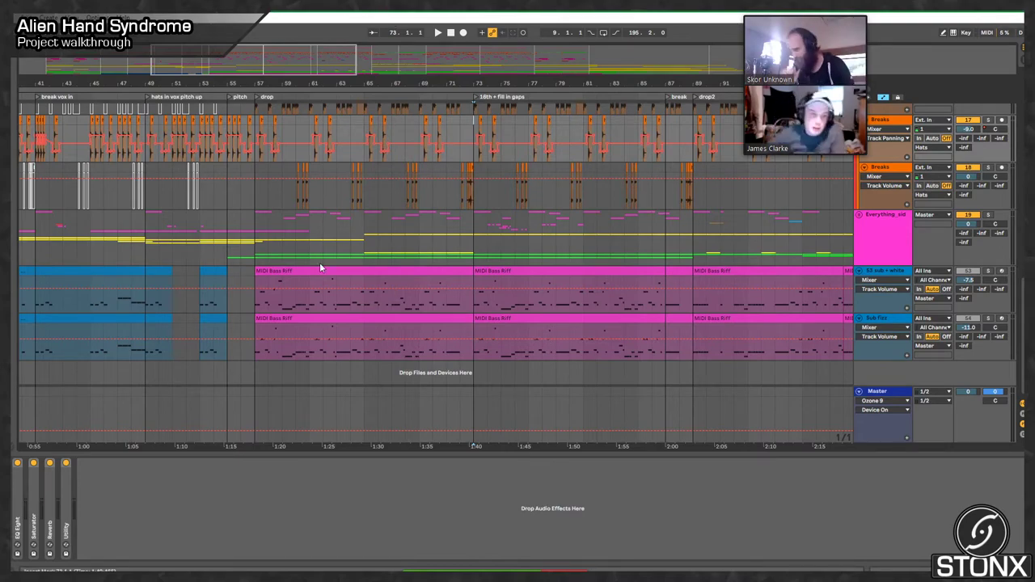
# Step: Solo the Tops track and play its green hi-hat clips in the intro from 10.3
pyautogui.scroll(5, 478, 200)
pyautogui.moveTo(336, 50); pyautogui.dragTo(89, 68)
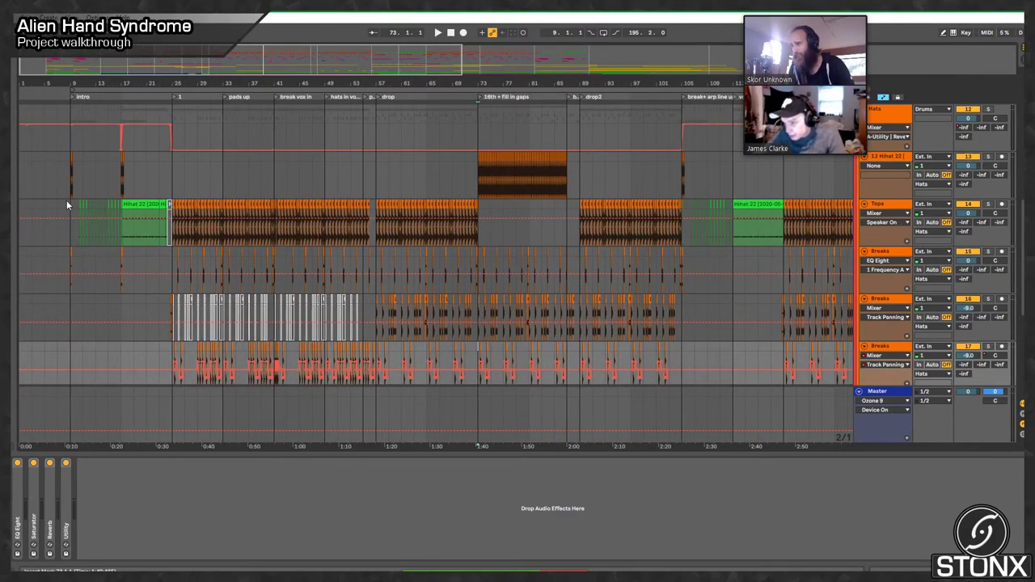
pyautogui.click(131, 203)
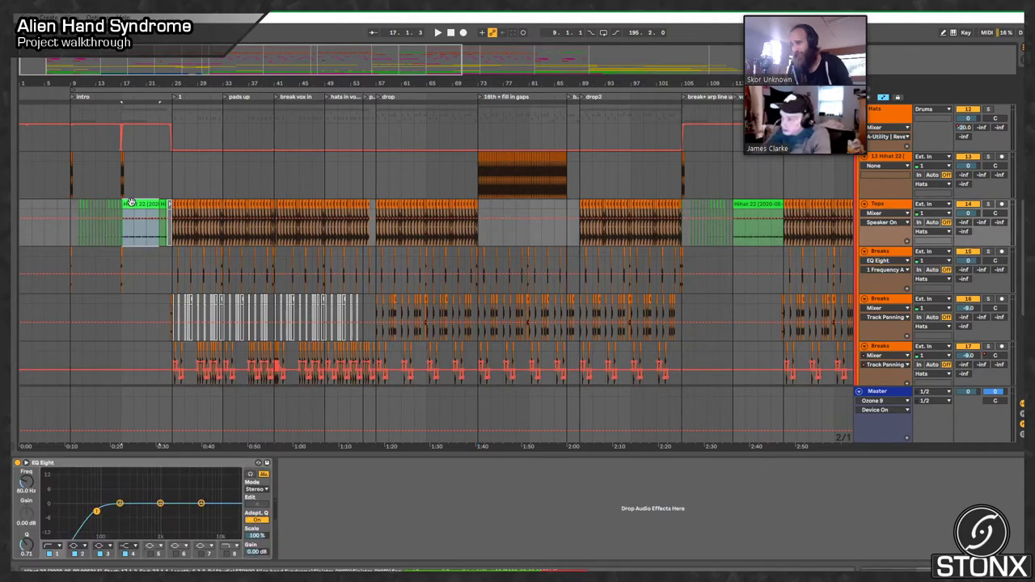
pyautogui.press('s')
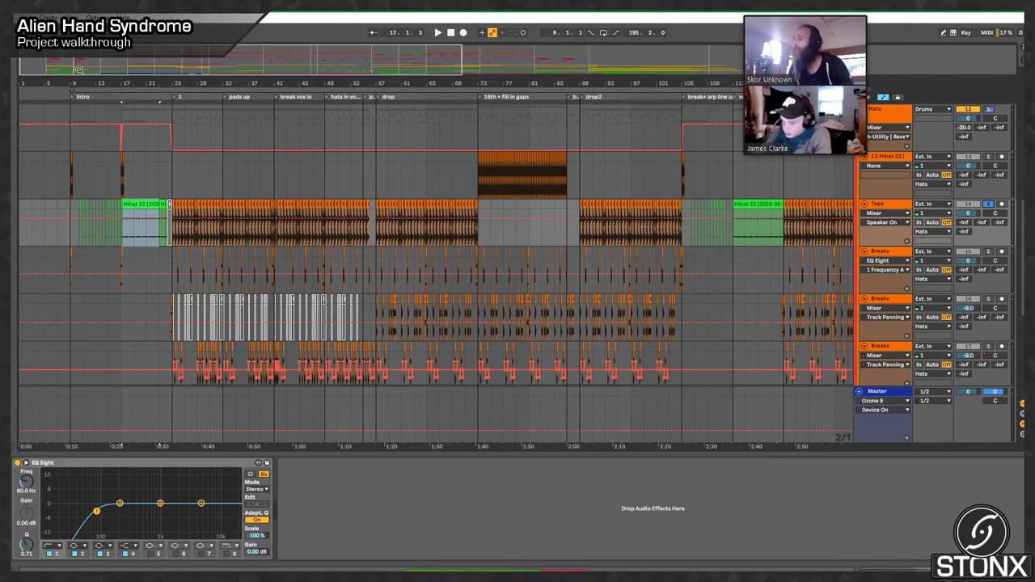
pyautogui.moveTo(78, 69); pyautogui.dragTo(95, 236)
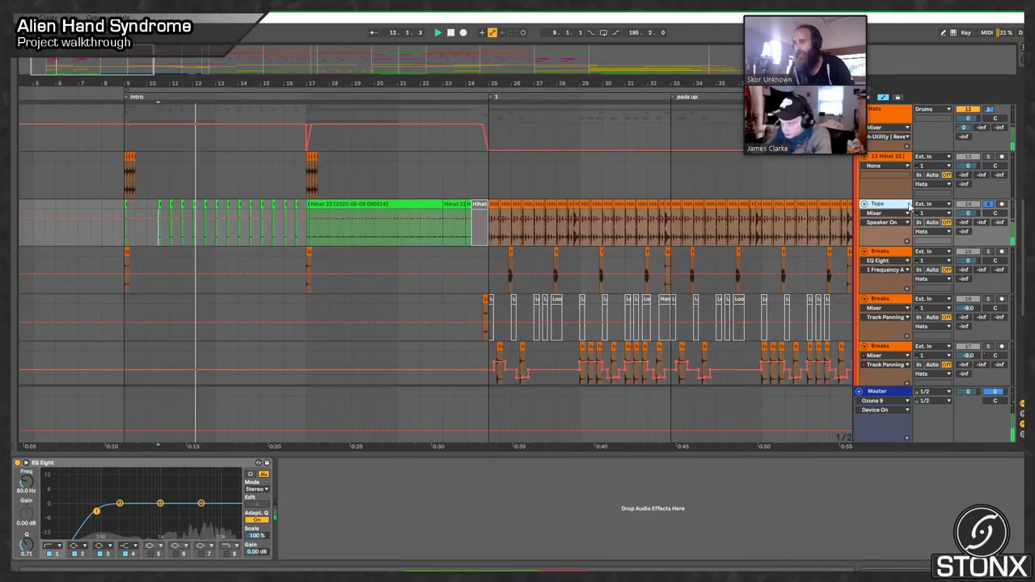
pyautogui.scroll(5, 909, 207)
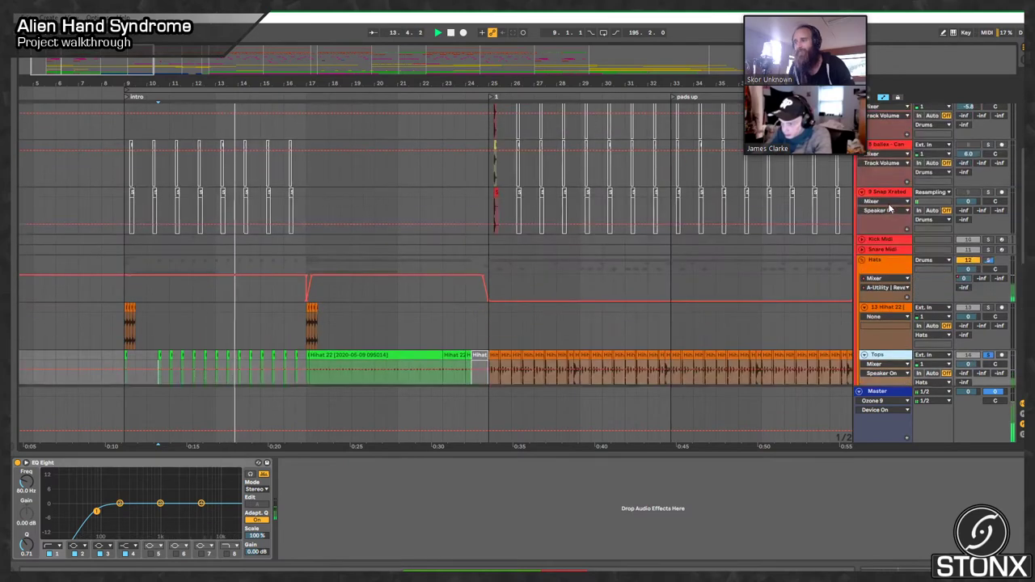
pyautogui.scroll(-4, 885, 240)
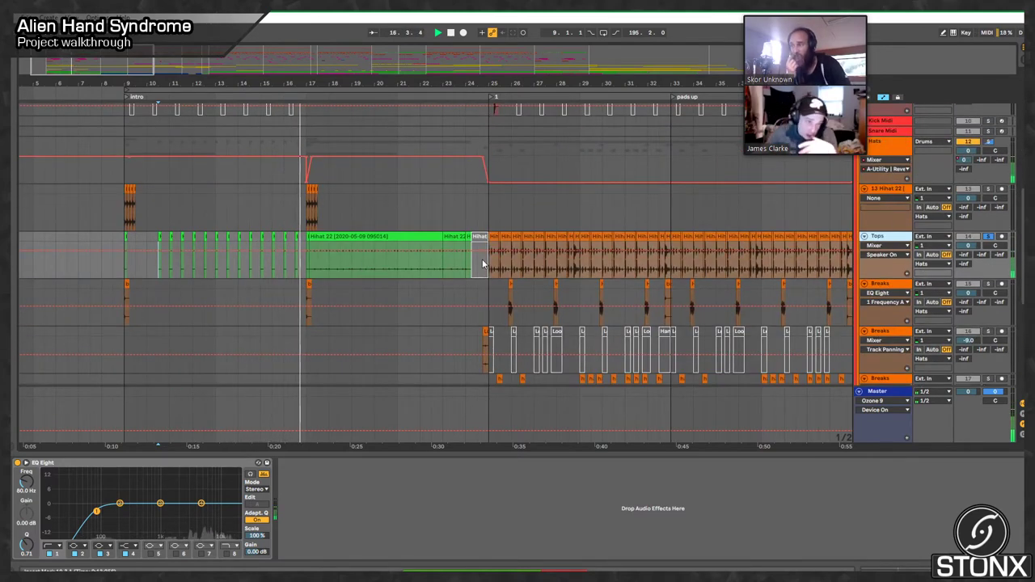
# Step: Select the Hats group to examine its sidechain compressors and its send A reverb automation, and stop playback
pyautogui.click(901, 153)
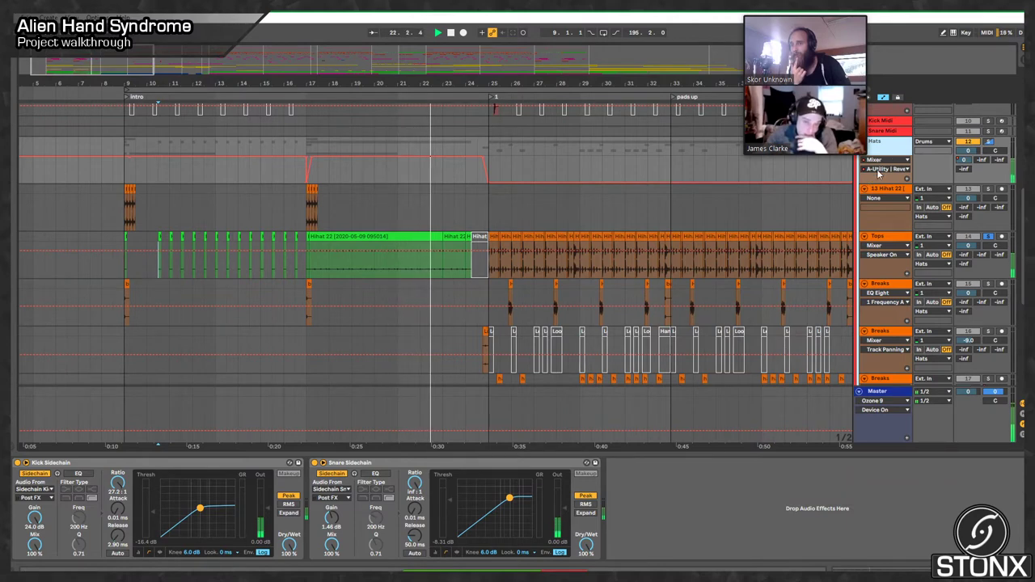
pyautogui.click(884, 161)
pyautogui.click(892, 213)
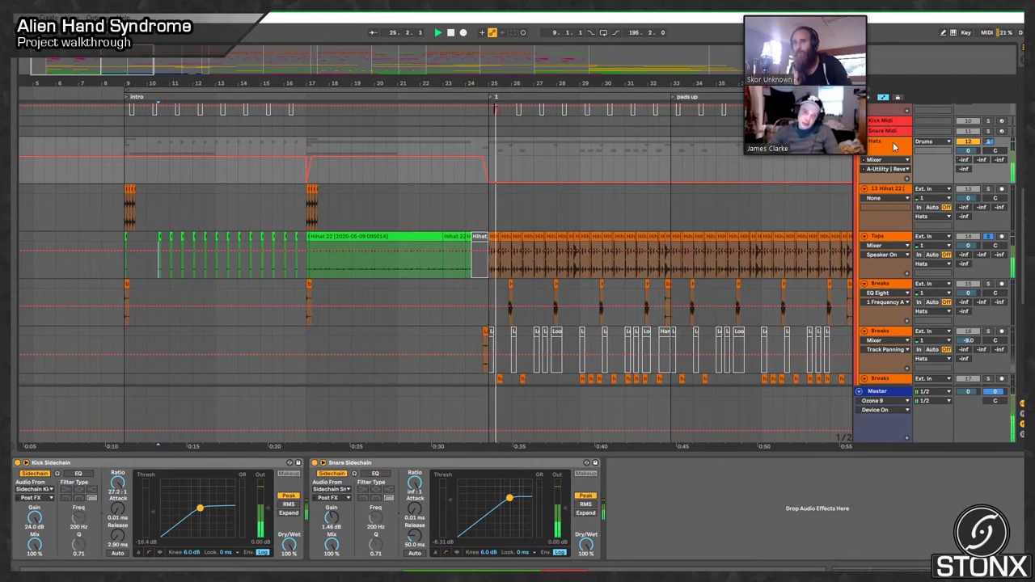
pyautogui.click(964, 160)
pyautogui.click(888, 153)
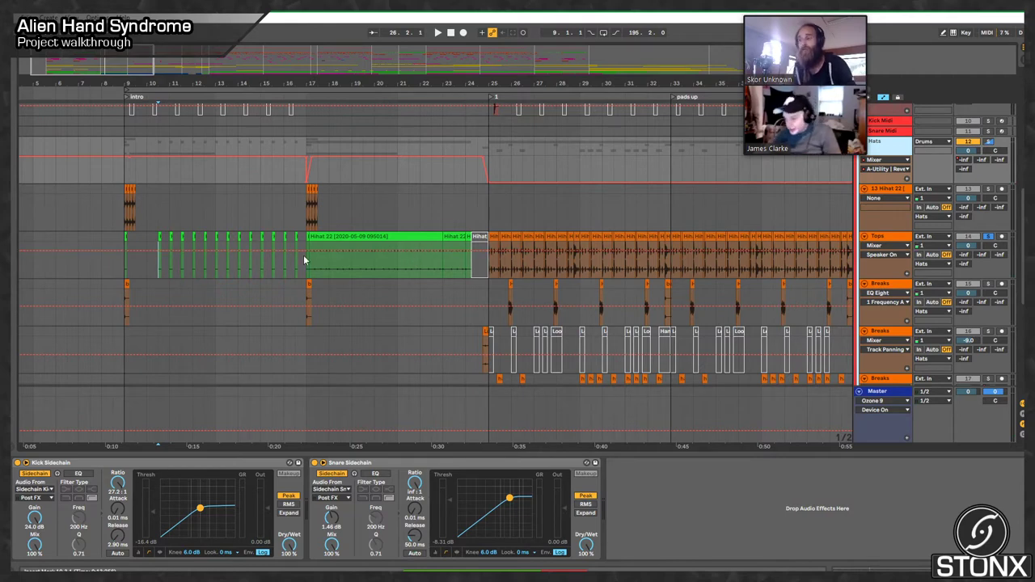
# Step: Show the return tracks to inspect return A's Utility and Reverb, hide them again and set the insert marker at bar 23
pyautogui.click(1022, 414)
pyautogui.click(884, 352)
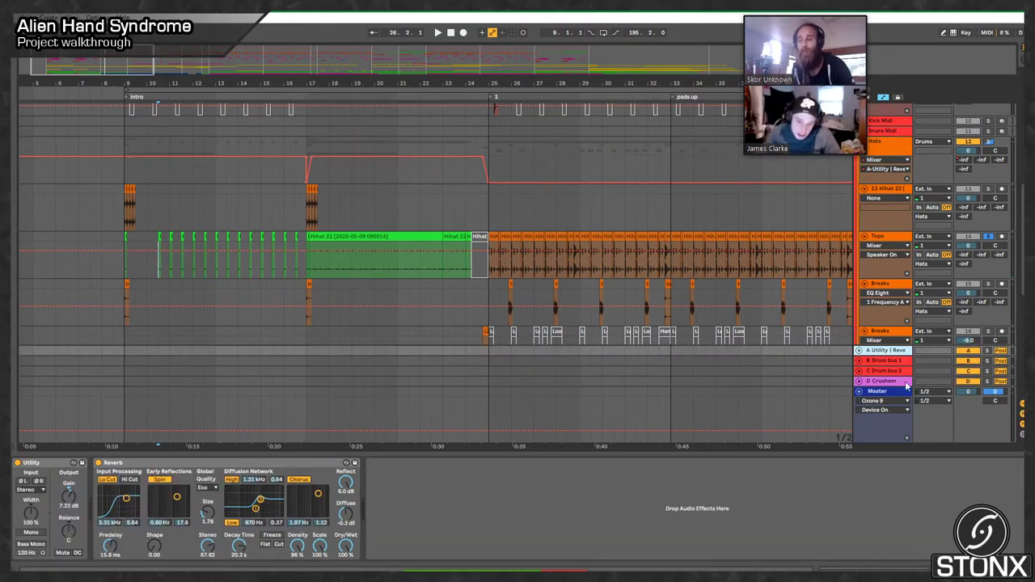
pyautogui.click(1021, 412)
pyautogui.click(443, 209)
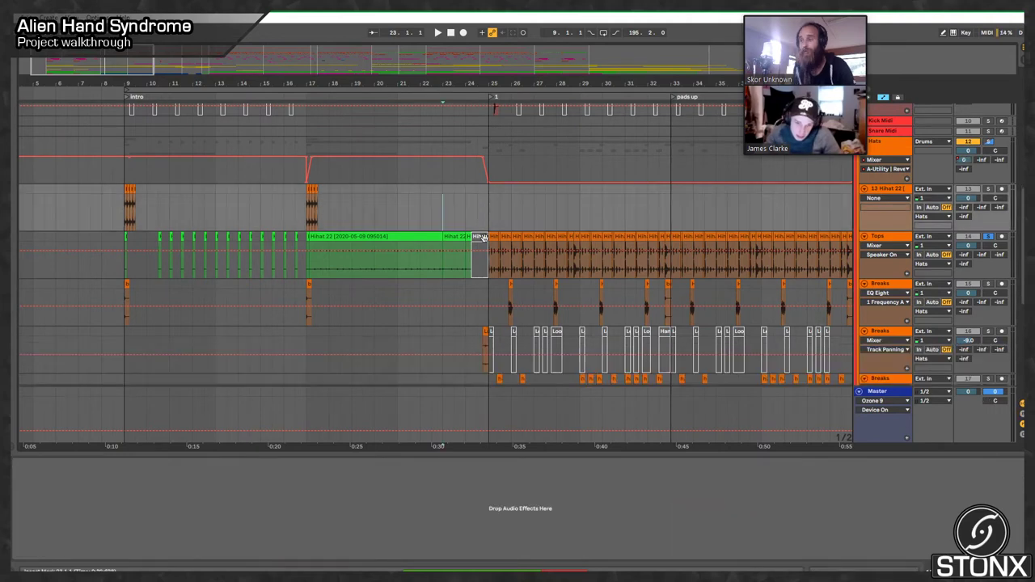
pyautogui.scroll(-5, 862, 241)
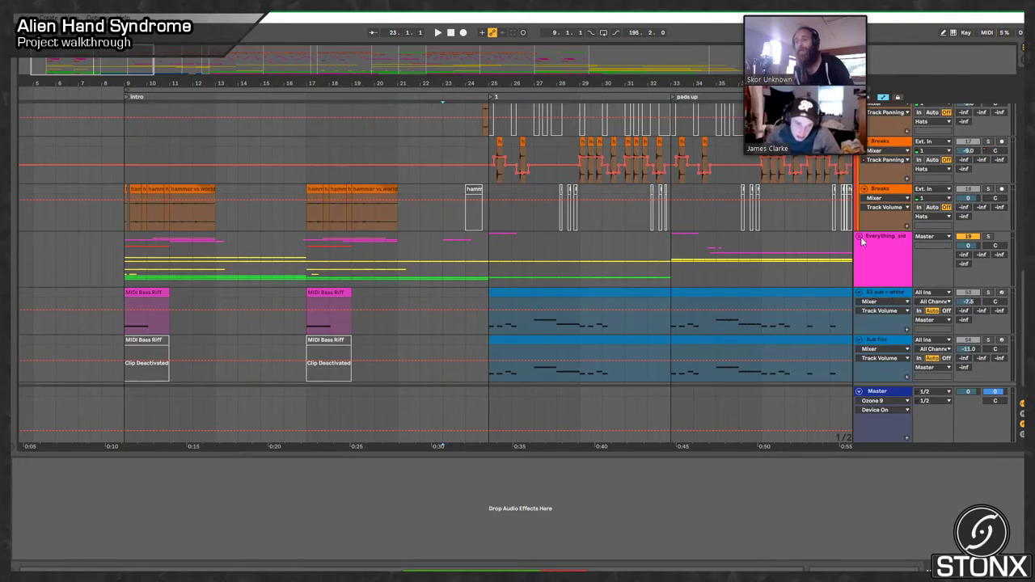
# Step: Unfold the pink Everything group and its Bass group to show the bass audio tracks, and set the insert marker at bar 9
pyautogui.click(861, 235)
pyautogui.scroll(-3, 858, 210)
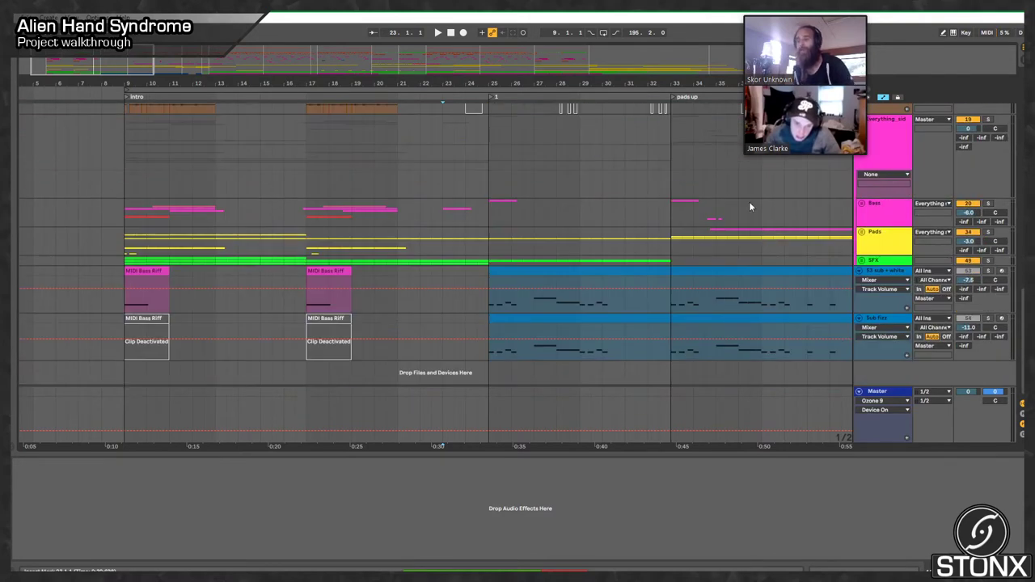
pyautogui.click(861, 203)
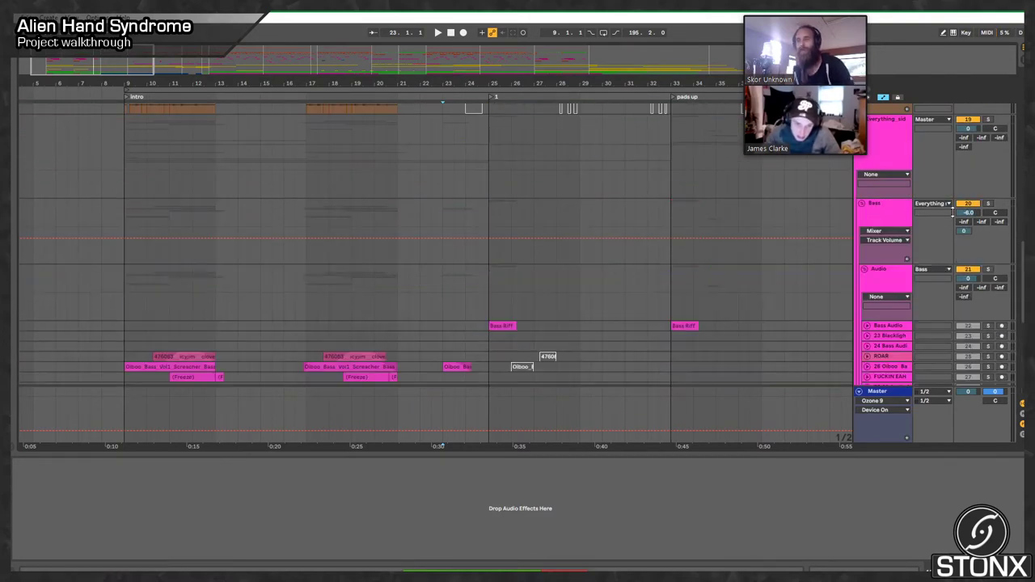
pyautogui.scroll(-3, 952, 211)
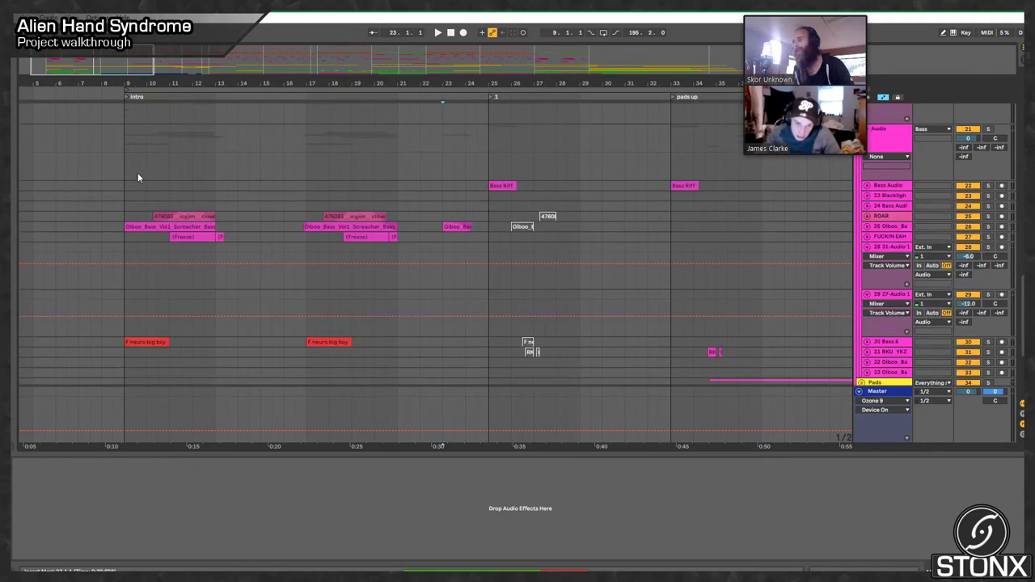
pyautogui.click(138, 183)
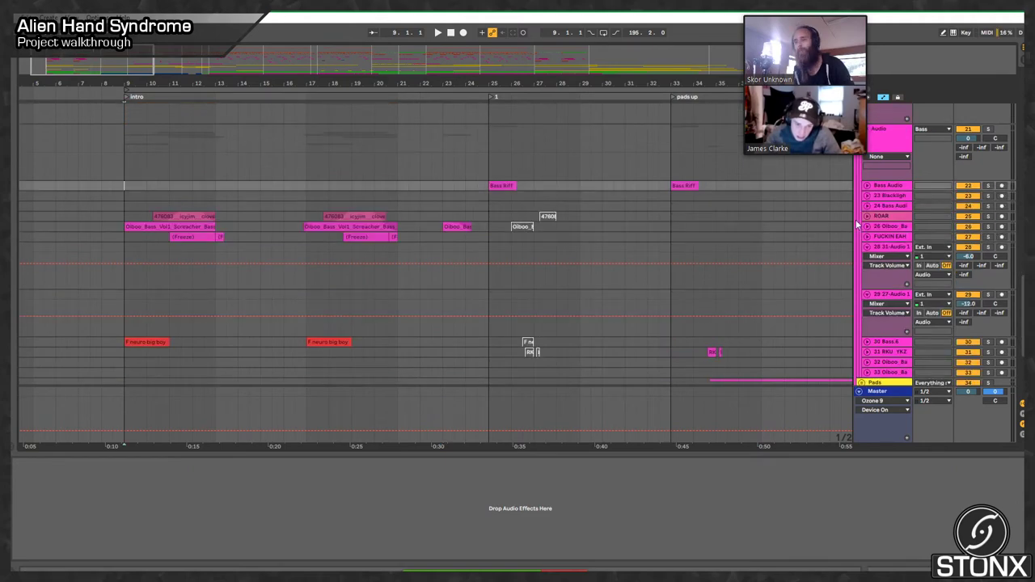
# Step: Unfold the ROAR track and tracks 26 and 27 below it to show the waveforms of their intro clips
pyautogui.moveTo(855, 219); pyautogui.dragTo(871, 247)
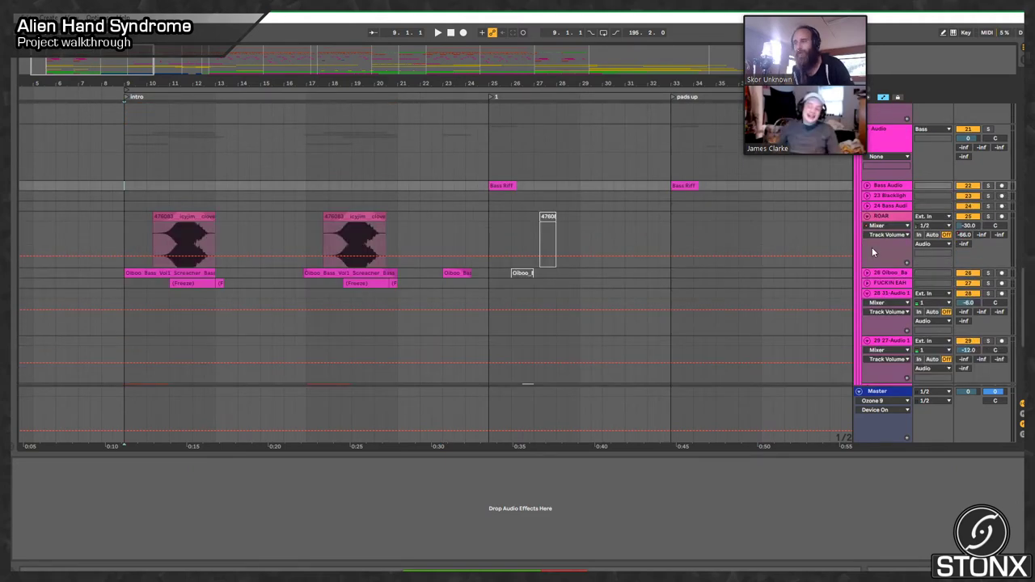
pyautogui.click(867, 272)
pyautogui.scroll(-2, 868, 263)
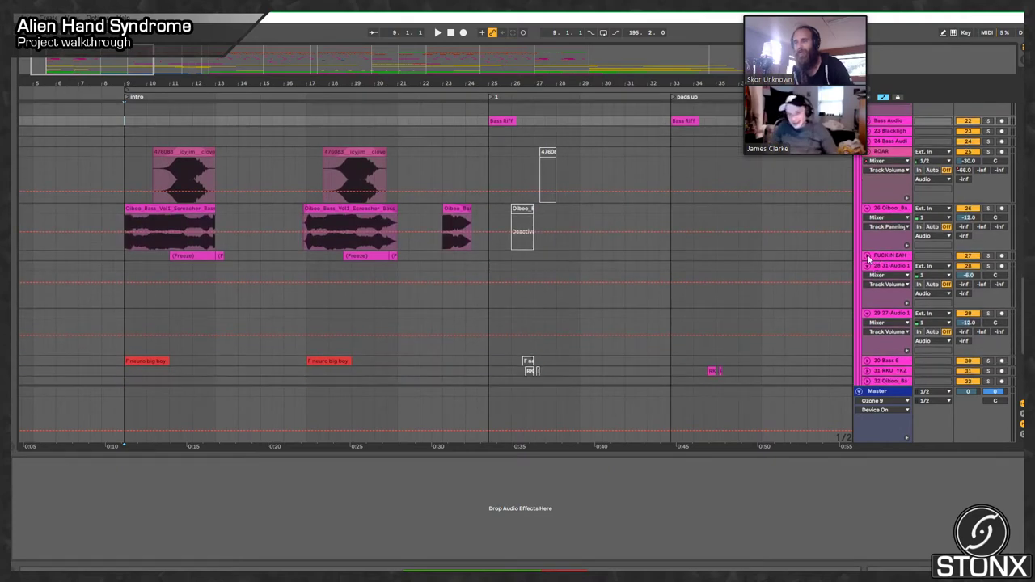
pyautogui.click(867, 255)
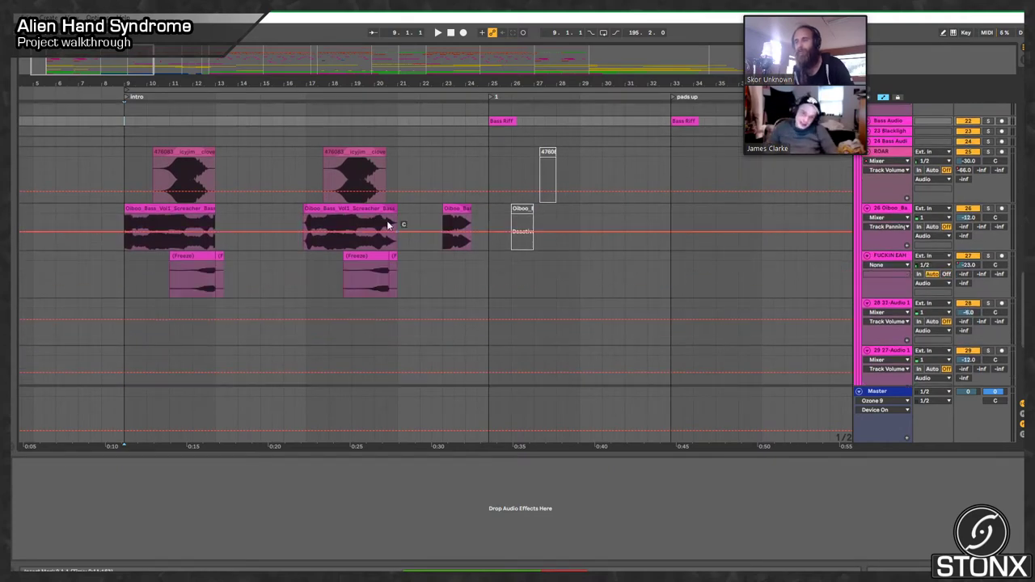
# Step: Play the intro from bar 9 to audition the layered bass clips together, and stop playback
pyautogui.click(118, 162)
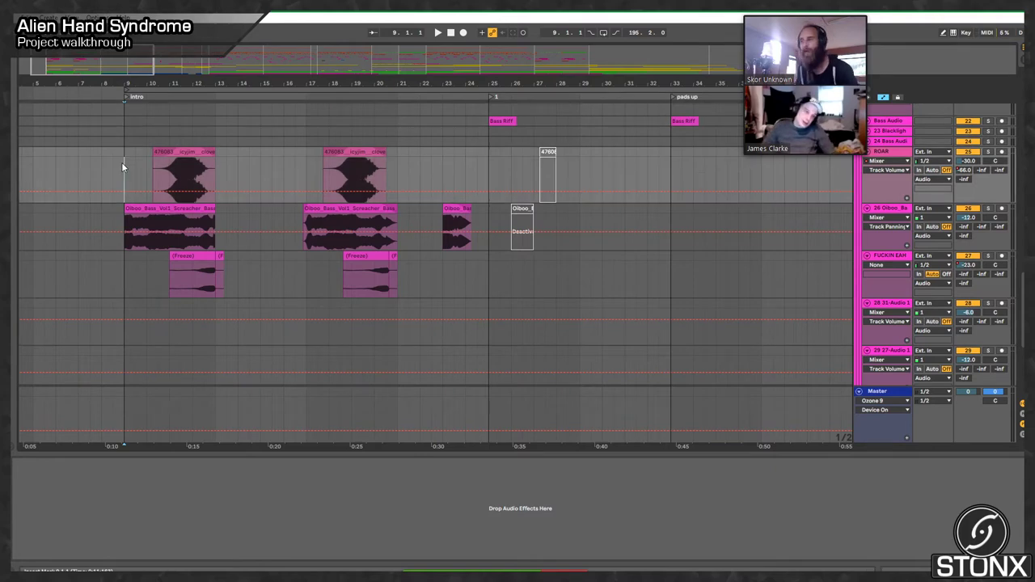
pyautogui.press('space')
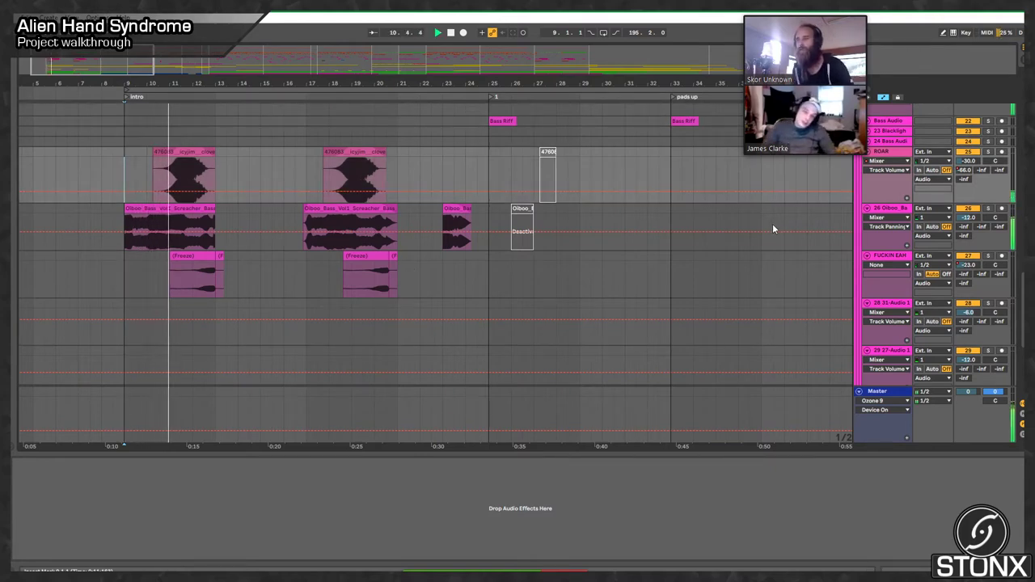
pyautogui.scroll(5, 655, 288)
pyautogui.scroll(-4, 377, 246)
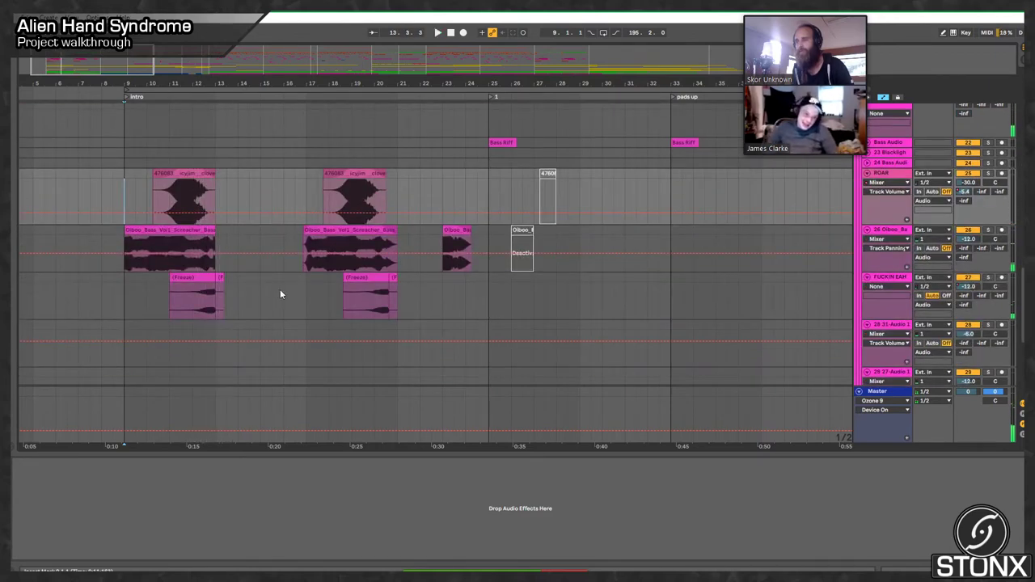
pyautogui.press('space')
# Step: Solo the Bass 6 track, play its red neuro bass clip from bar 9, stop, and unfold the track to show its waveform
pyautogui.scroll(-3, 266, 283)
pyautogui.scroll(-1, 246, 281)
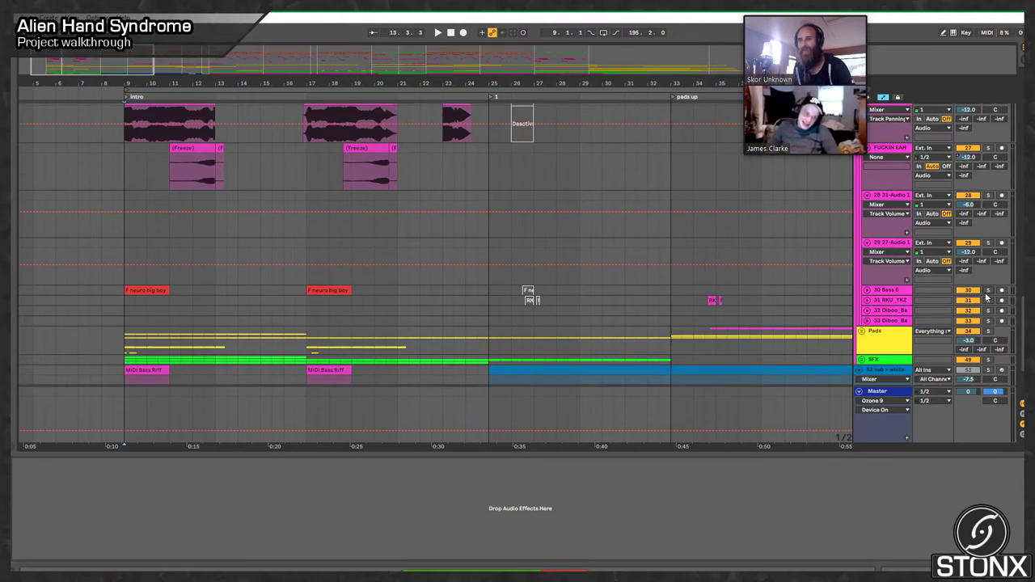
pyautogui.click(123, 250)
pyautogui.press('space')
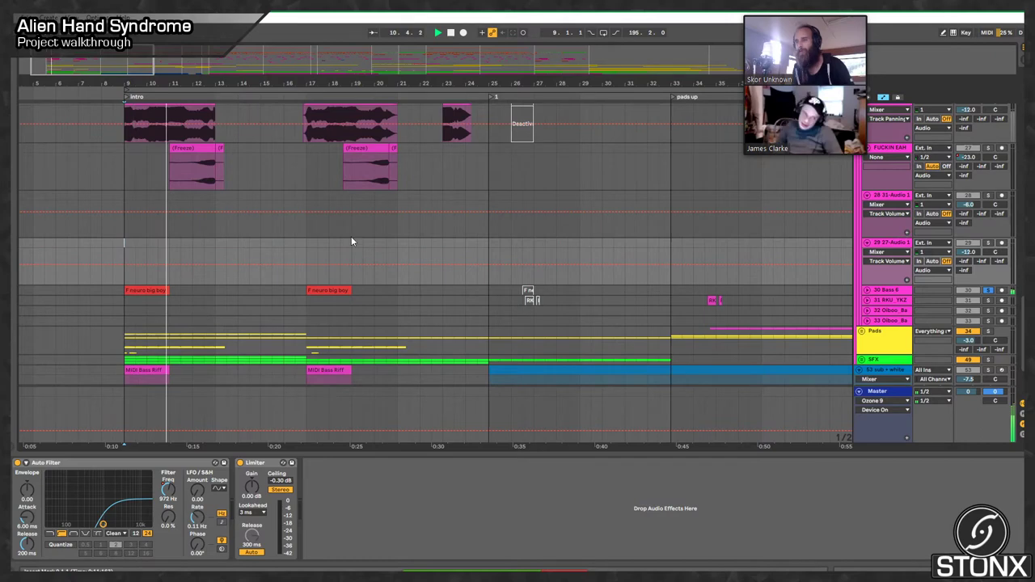
pyautogui.press('space')
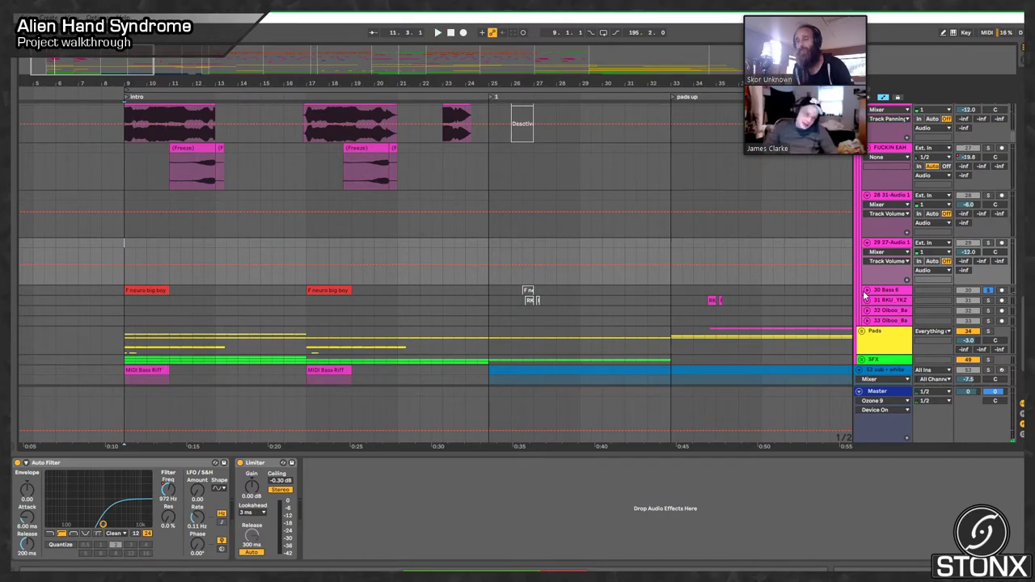
pyautogui.click(866, 289)
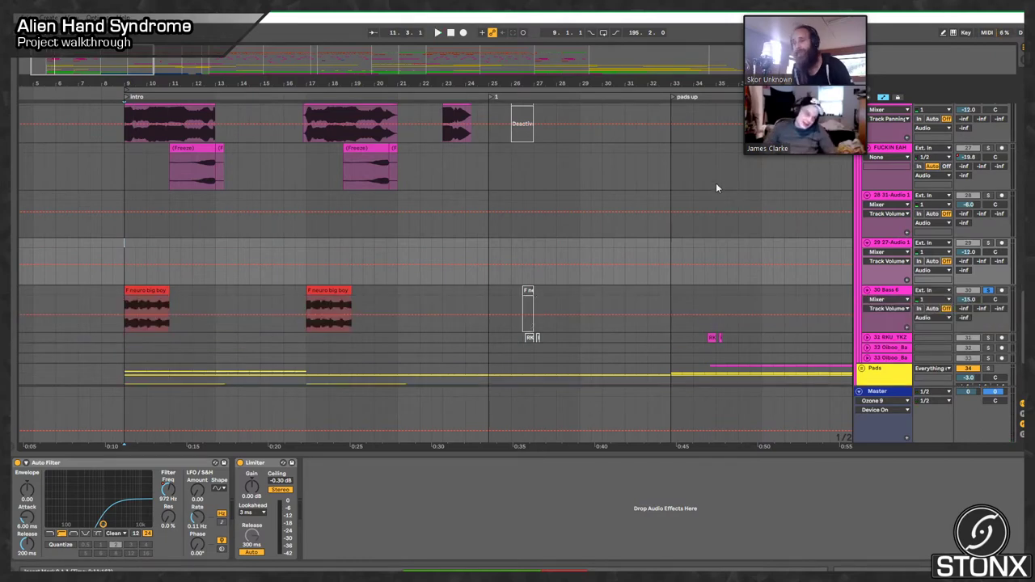
pyautogui.scroll(1, 984, 209)
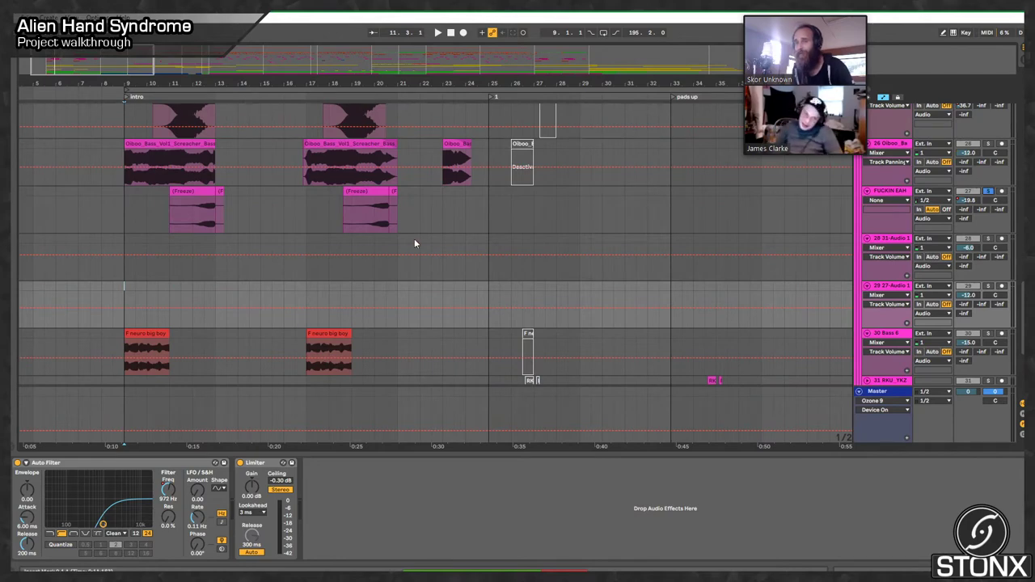
# Step: Solo track 27 and play its frozen clip from bar 11, and stop playback
pyautogui.press('space')
pyautogui.click(175, 222)
pyautogui.scroll(2, 396, 230)
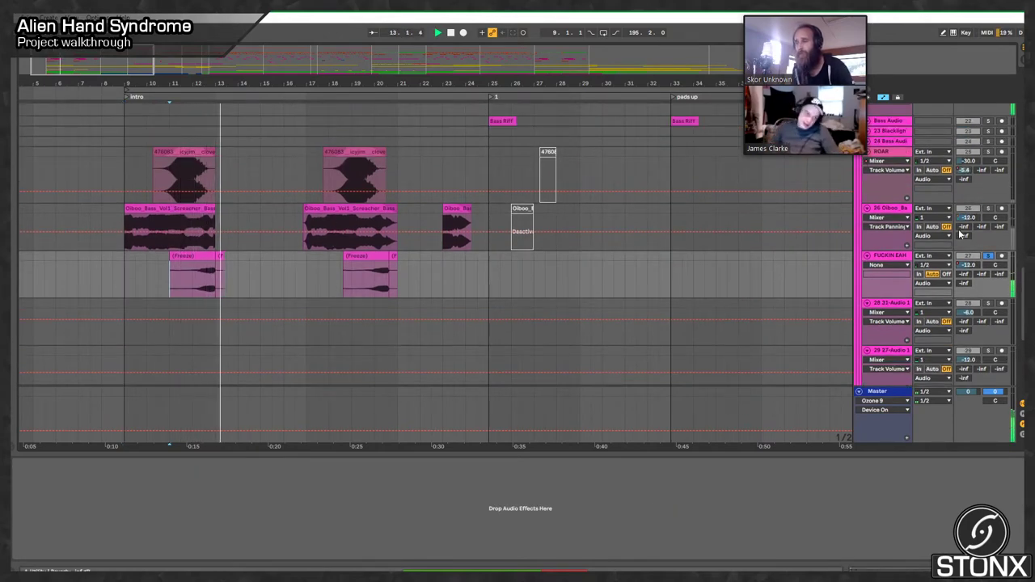
pyautogui.press('space')
# Step: Solo track 26, play its Screacher bass clip briefly, and move the insert marker back to bar 9
pyautogui.press('space')
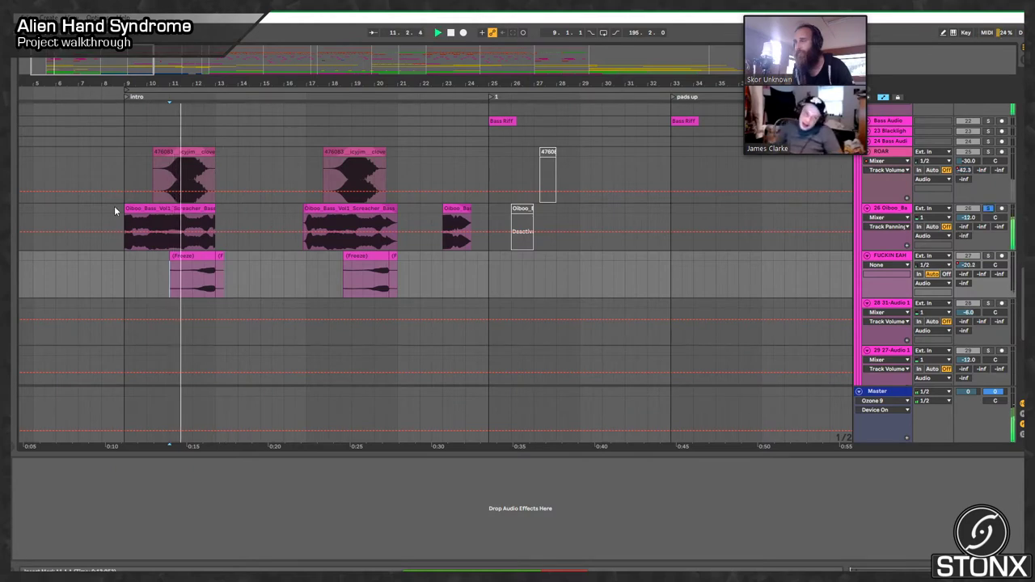
pyautogui.press('space')
pyautogui.click(140, 208)
pyautogui.click(137, 222)
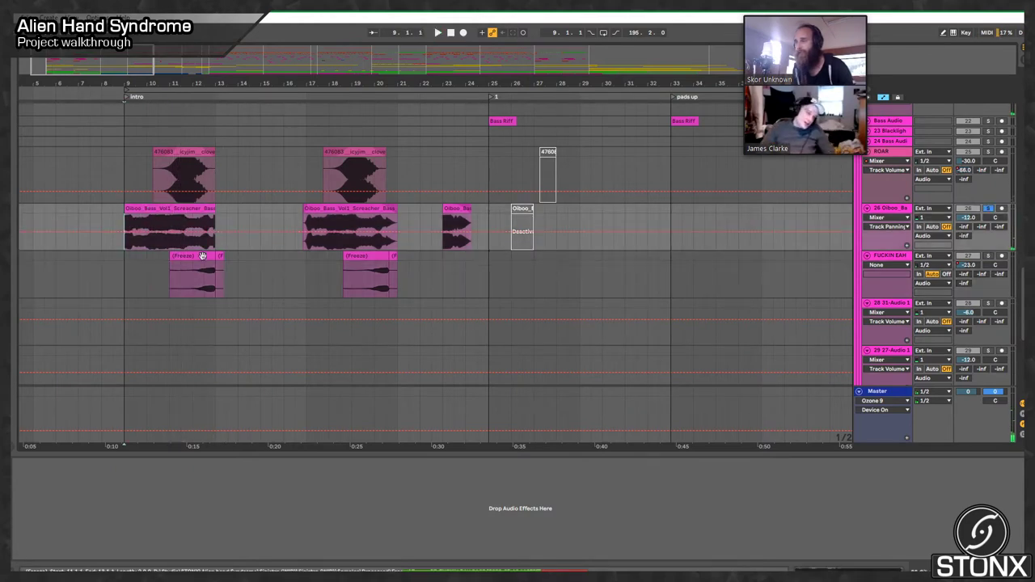
# Step: Select and play track 26's first intro clip, examine its sample view with warp markers and transposition, hide the view and stop
pyautogui.click(202, 256)
pyautogui.click(178, 214)
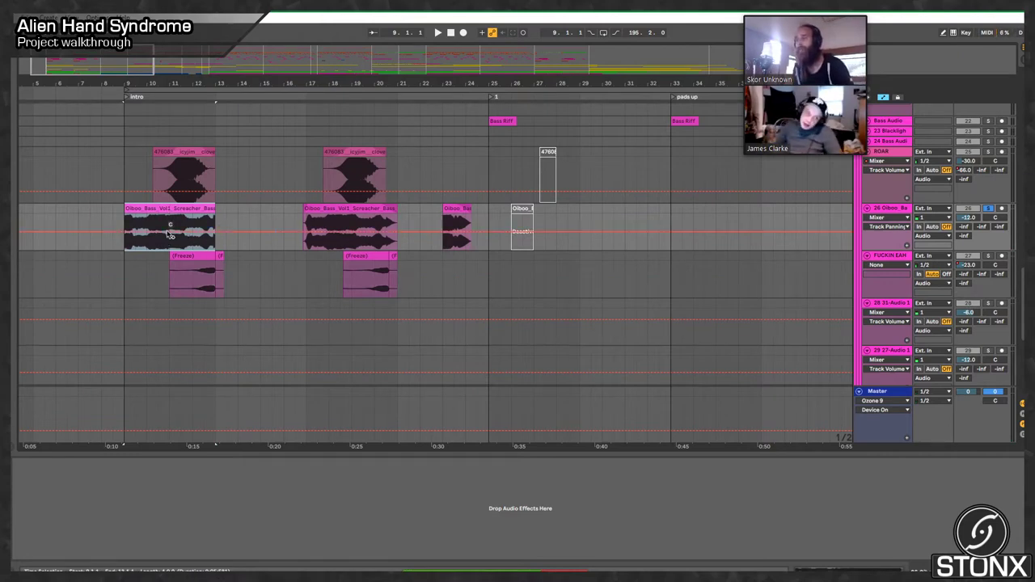
pyautogui.press('space')
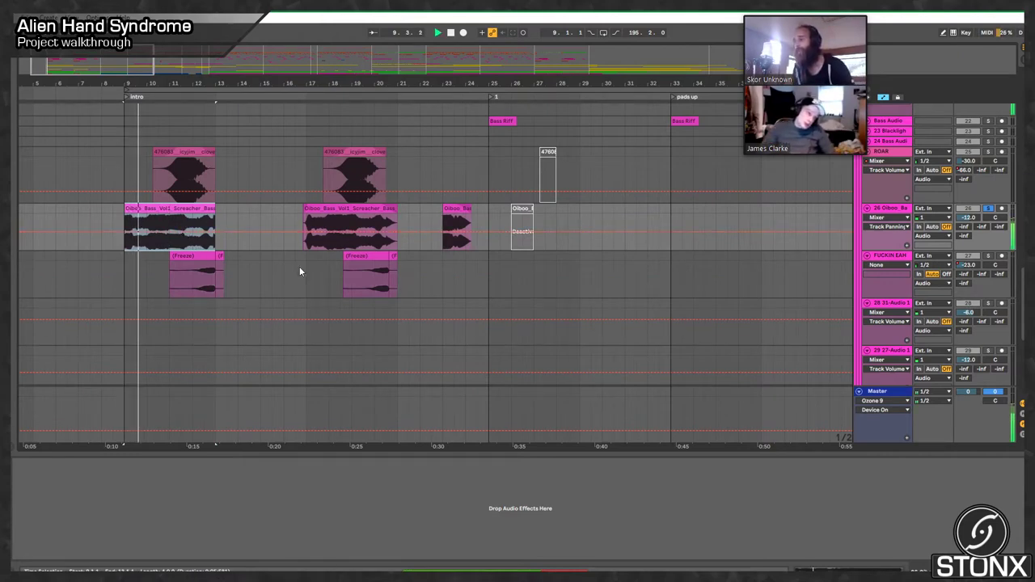
pyautogui.doubleClick(192, 210)
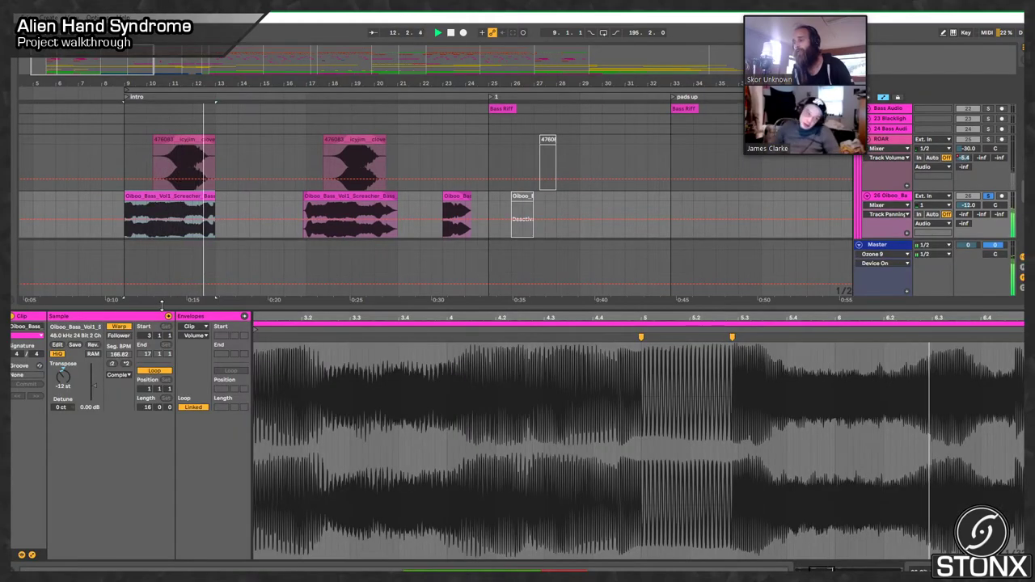
pyautogui.moveTo(162, 305); pyautogui.dragTo(168, 501)
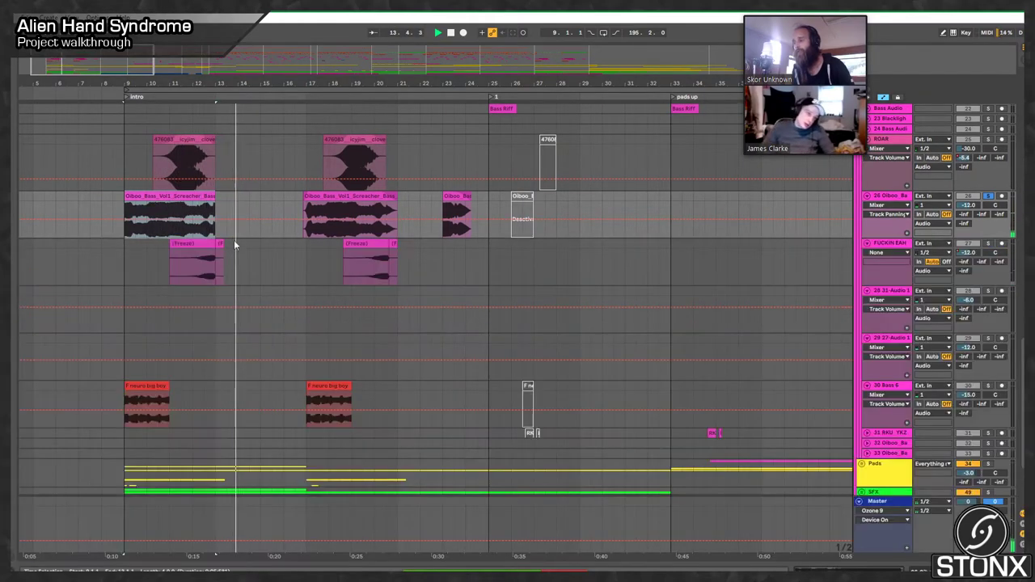
pyautogui.press('space')
# Step: Select the ROAR track's first intro clip, solo the track, and play the clip from 10.2
pyautogui.click(179, 129)
pyautogui.click(173, 142)
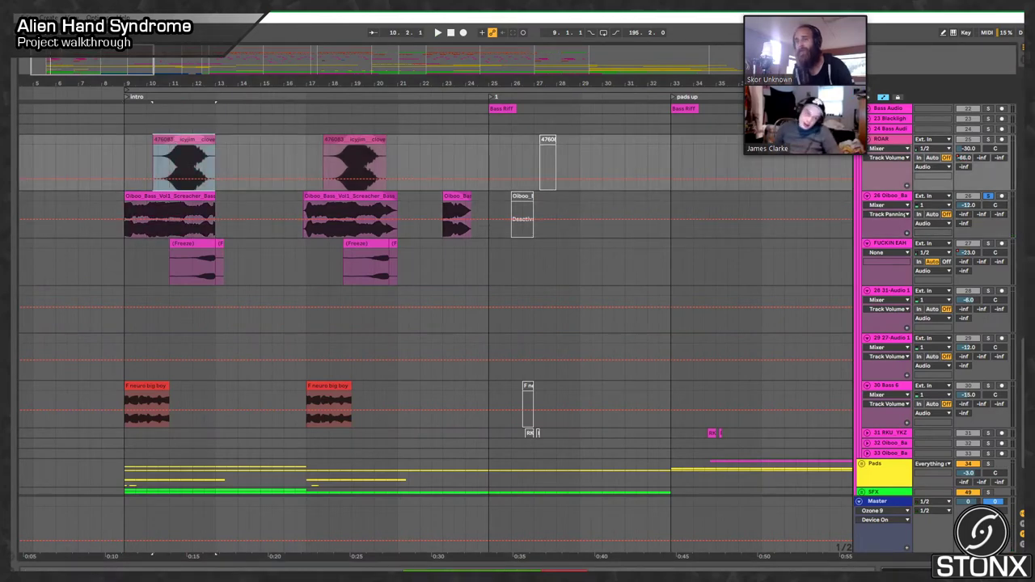
pyautogui.press('space')
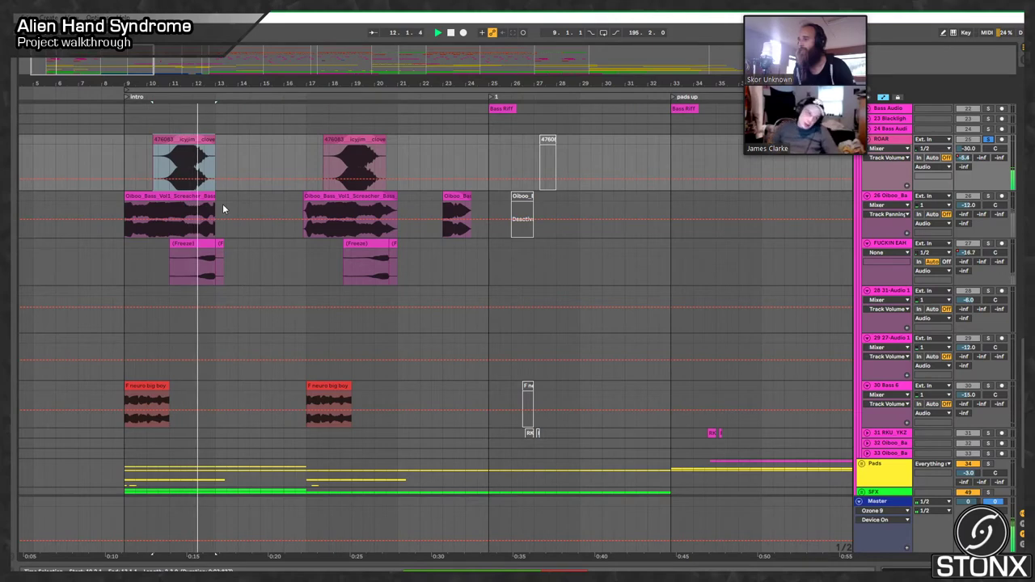
pyautogui.press('space')
# Step: Open the ROAR clip's sample view to examine its waveform, replay the clip and stop playback
pyautogui.scroll(2, 241, 192)
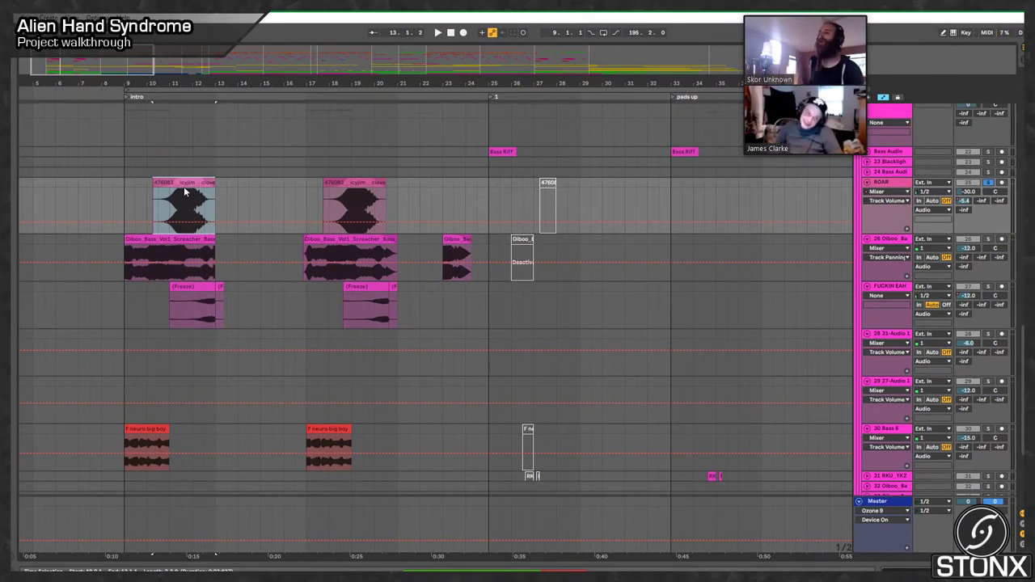
pyautogui.doubleClick(186, 180)
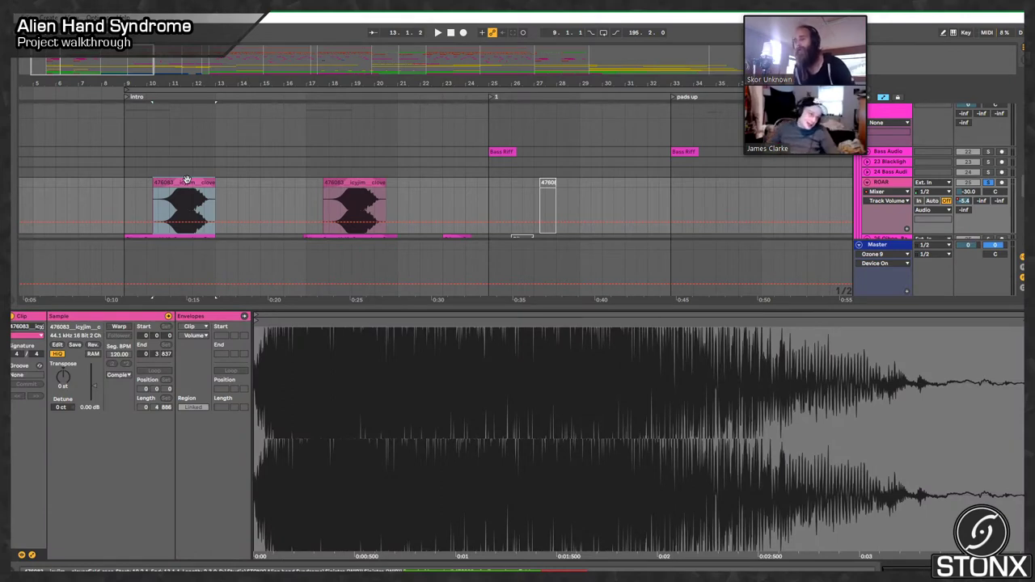
pyautogui.press('space')
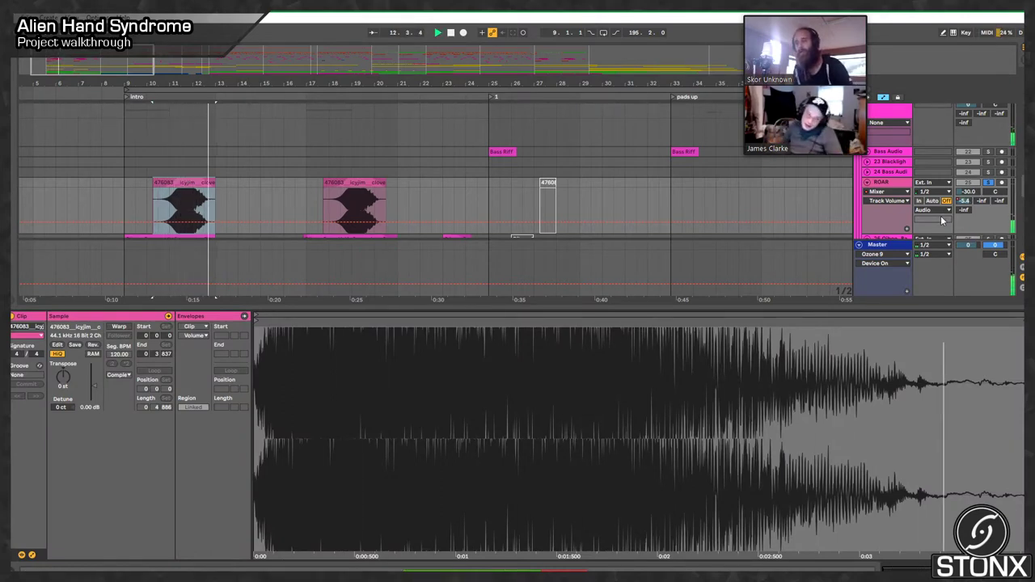
pyautogui.press('space')
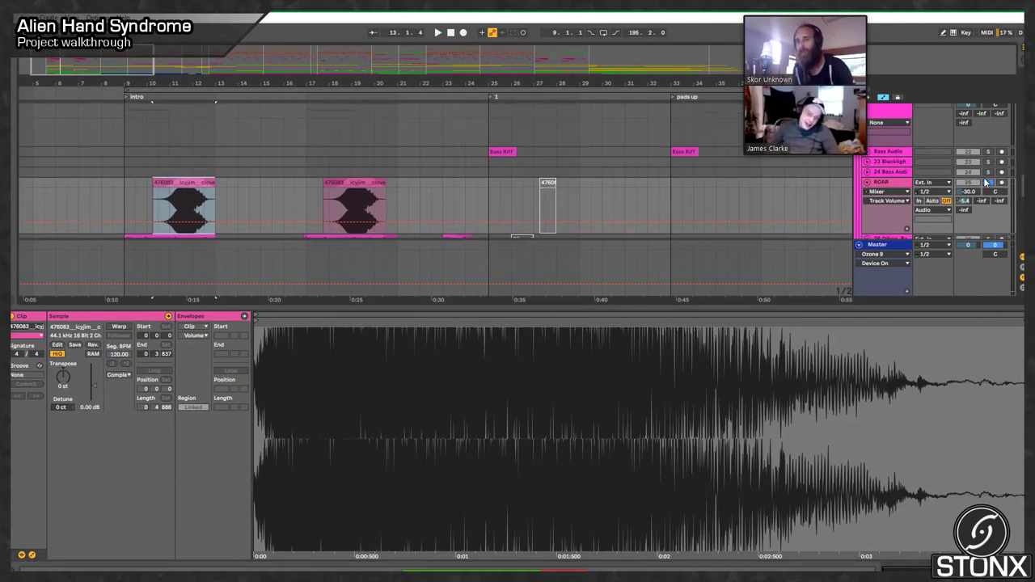
# Step: Solo track 27 again and replay its frozen clip from bar 11 with its sample waveform shown, and stop playback
pyautogui.scroll(-3, 990, 184)
pyautogui.scroll(-1, 1000, 202)
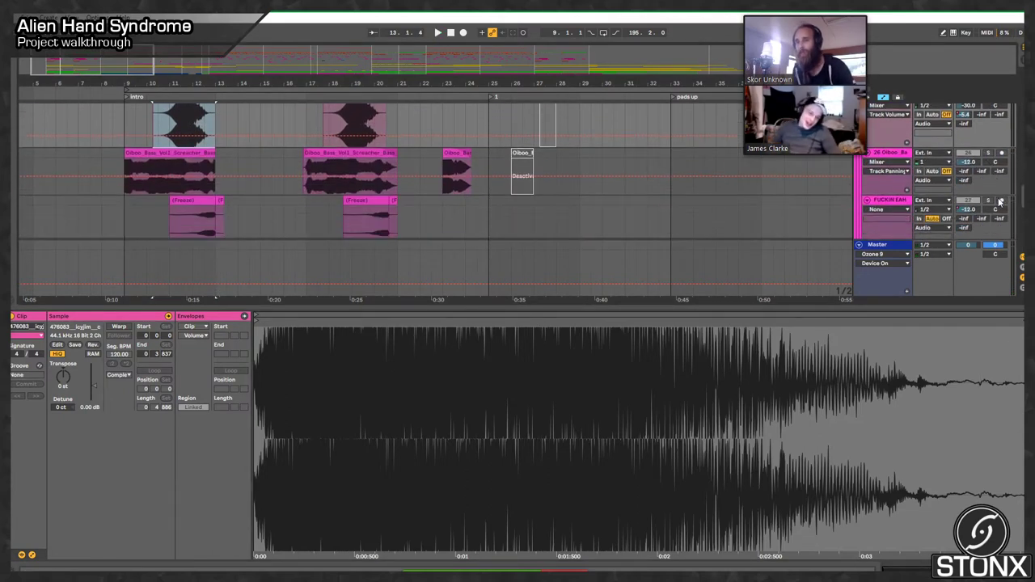
pyautogui.click(170, 220)
pyautogui.press('space')
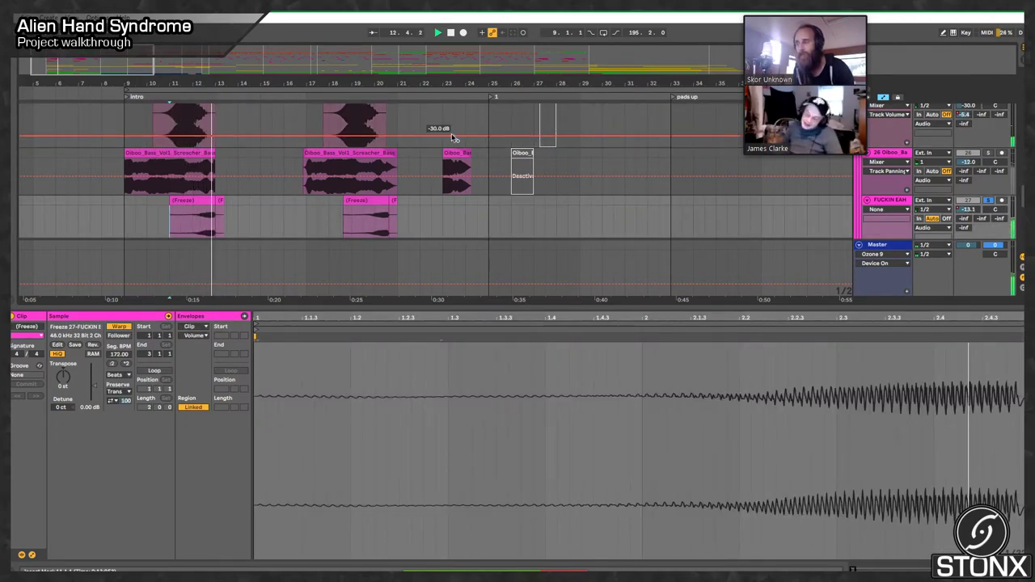
pyautogui.press('space')
# Step: Solo and unsolo the Bass 6 track to clear the solos, and hide the clip view
pyautogui.scroll(3, 474, 264)
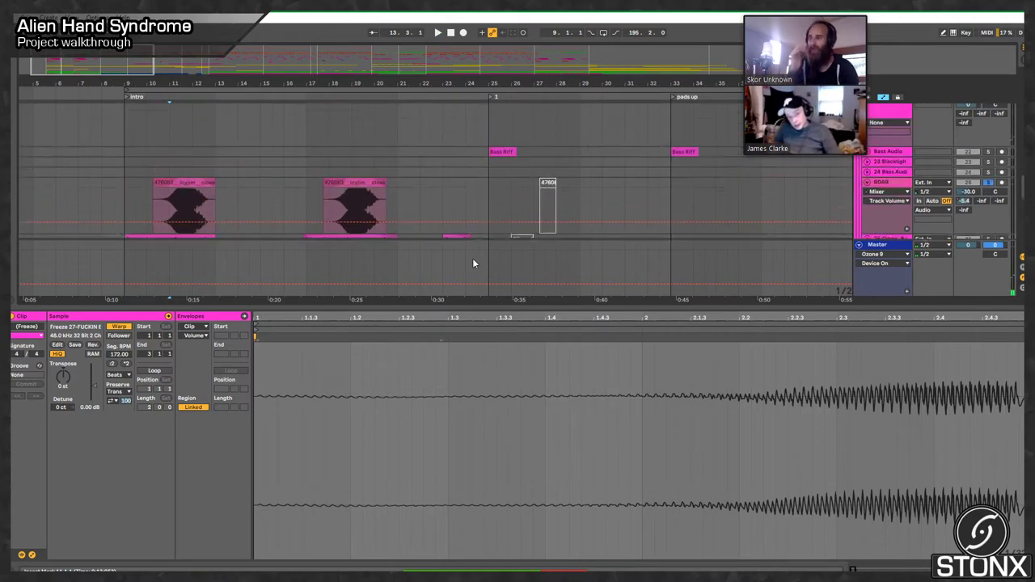
pyautogui.scroll(-4, 472, 258)
pyautogui.doubleClick(987, 171)
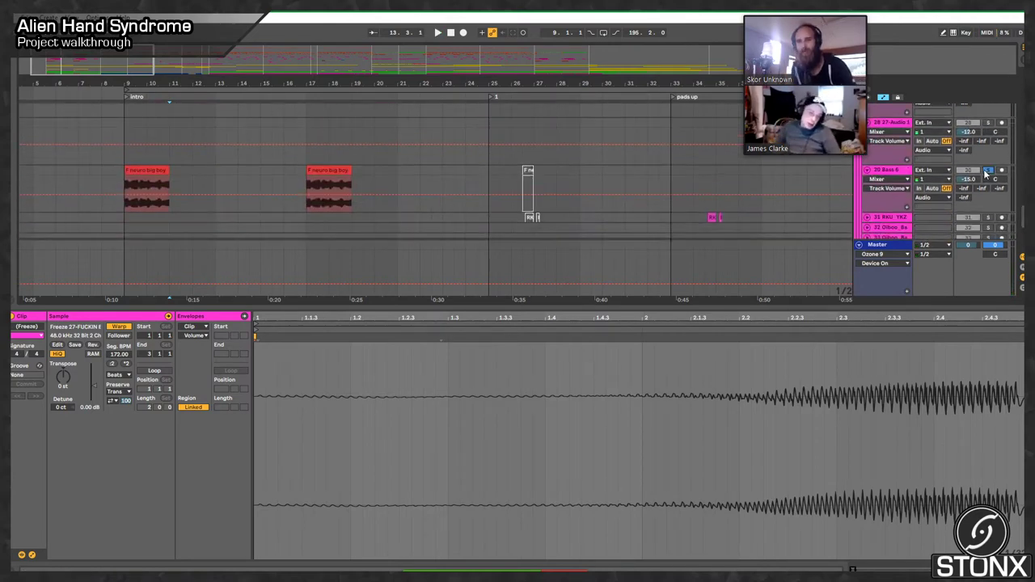
pyautogui.hotkey('ctrl', 'alt', 'l')
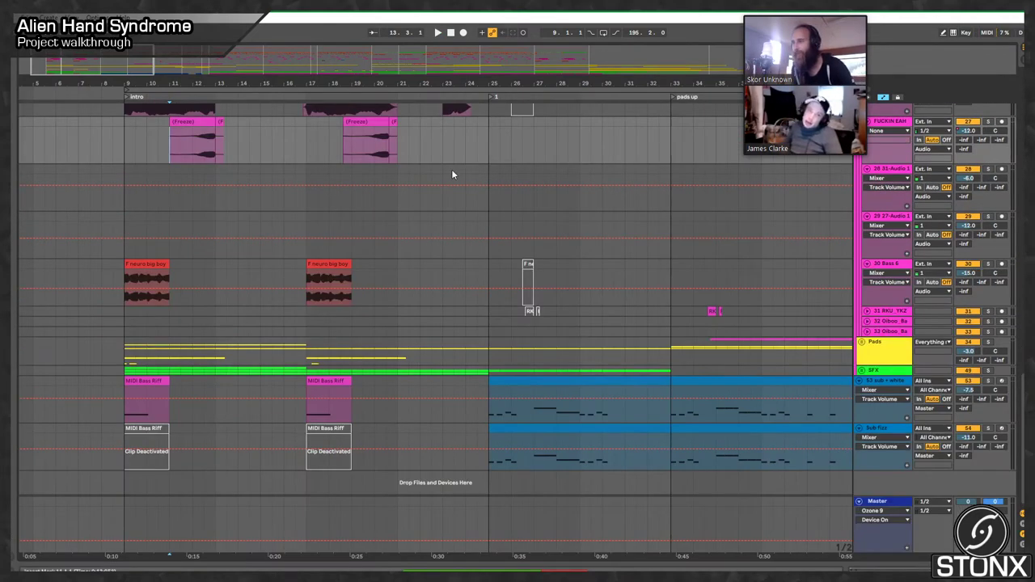
# Step: Set the insert marker at 24.3 and zoom the timeline out to examine the bass tracks from the intro past drop2
pyautogui.scroll(5, 479, 154)
pyautogui.click(479, 153)
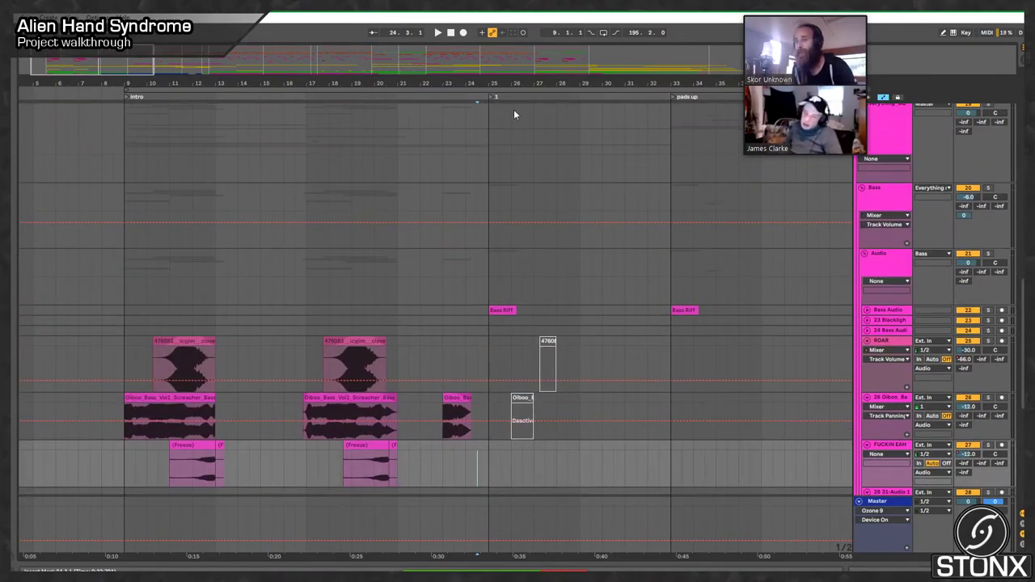
pyautogui.moveTo(447, 83); pyautogui.dragTo(172, 45)
pyautogui.scroll(-2, 171, 211)
pyautogui.scroll(-4, 171, 211)
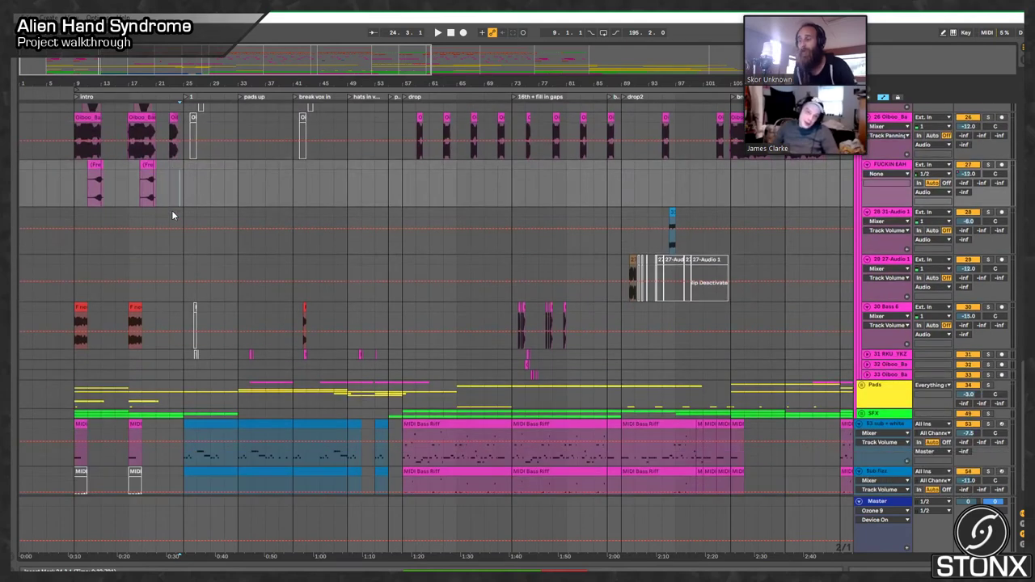
# Step: Play the soloed bass group from bar 25, unfold the Bass Audio track and stop playback
pyautogui.scroll(3, 351, 211)
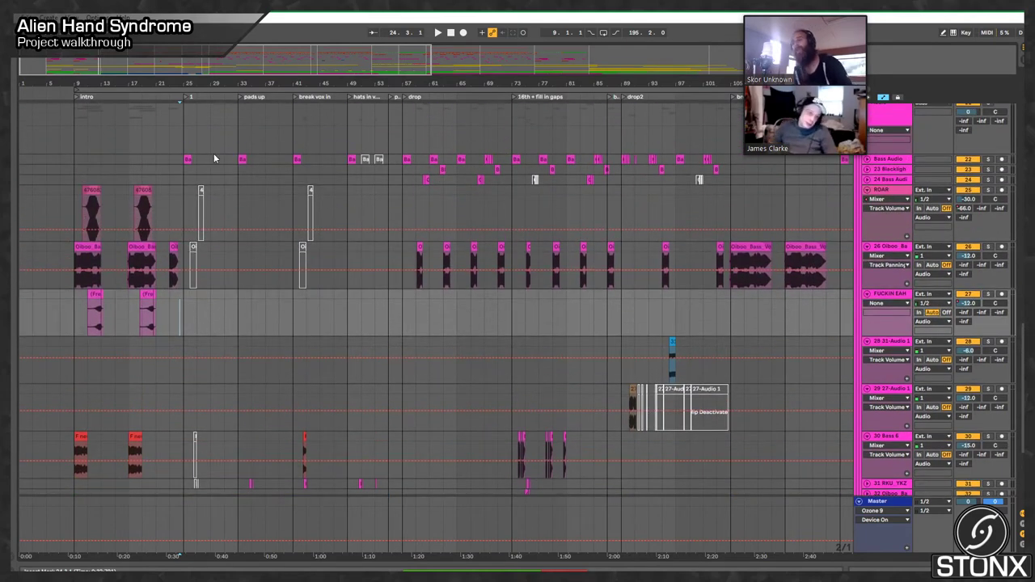
pyautogui.click(188, 144)
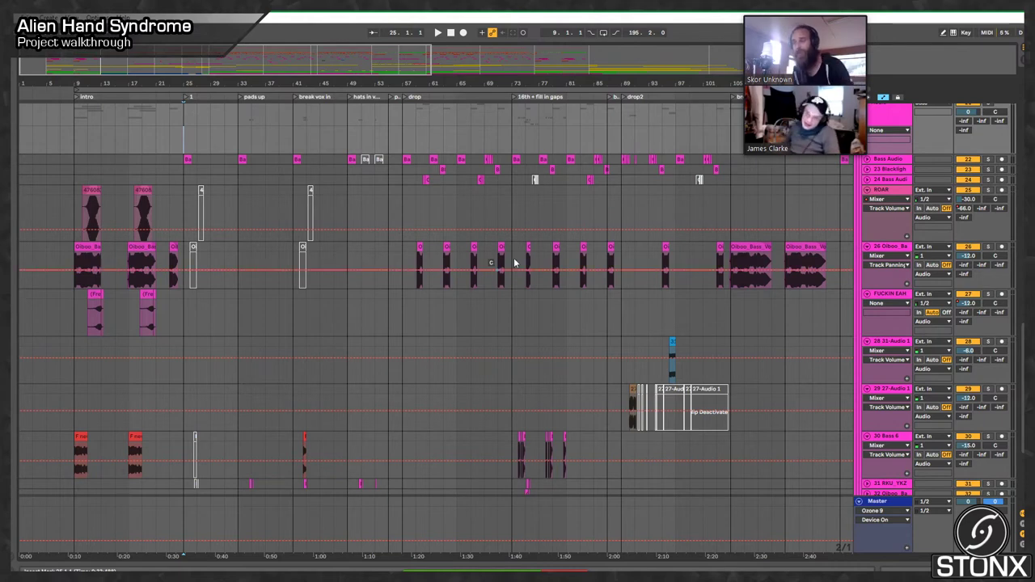
pyautogui.scroll(3, 930, 202)
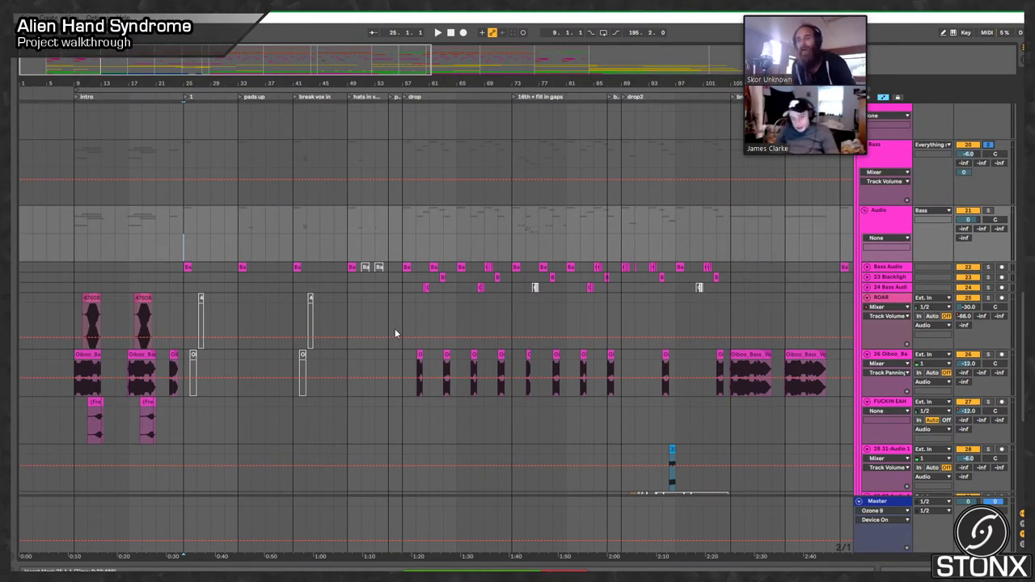
pyautogui.press('space')
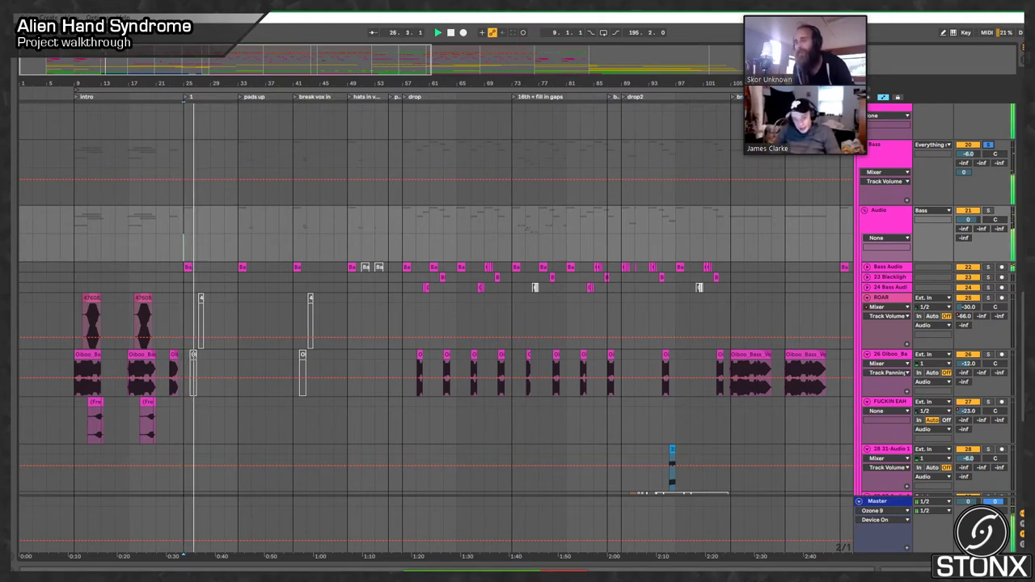
pyautogui.click(866, 266)
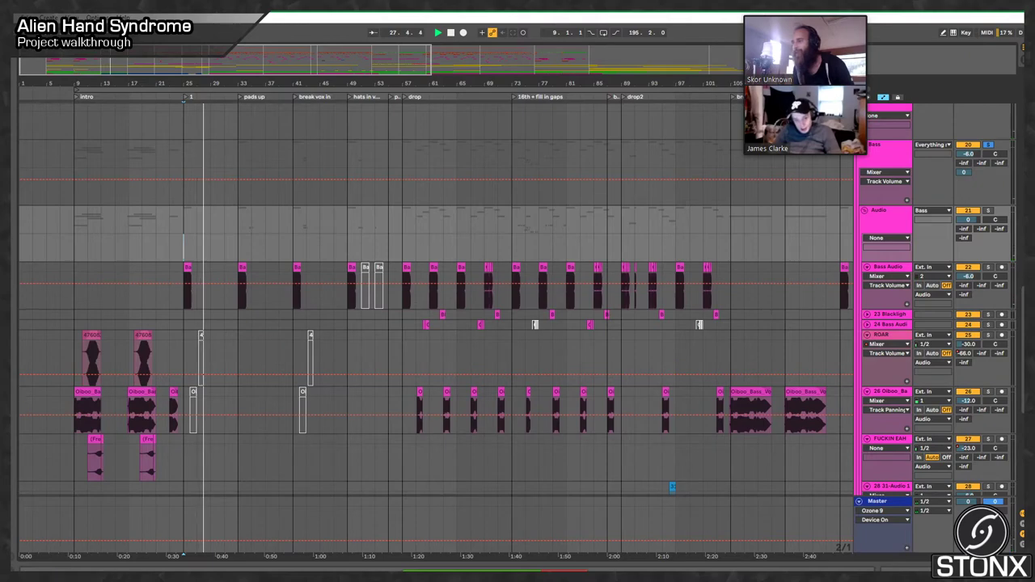
pyautogui.moveTo(170, 84); pyautogui.dragTo(299, 245)
pyautogui.press('space')
# Step: Open the sample view of the Bass Riff clip at bar 25 to examine its waveform
pyautogui.doubleClick(332, 268)
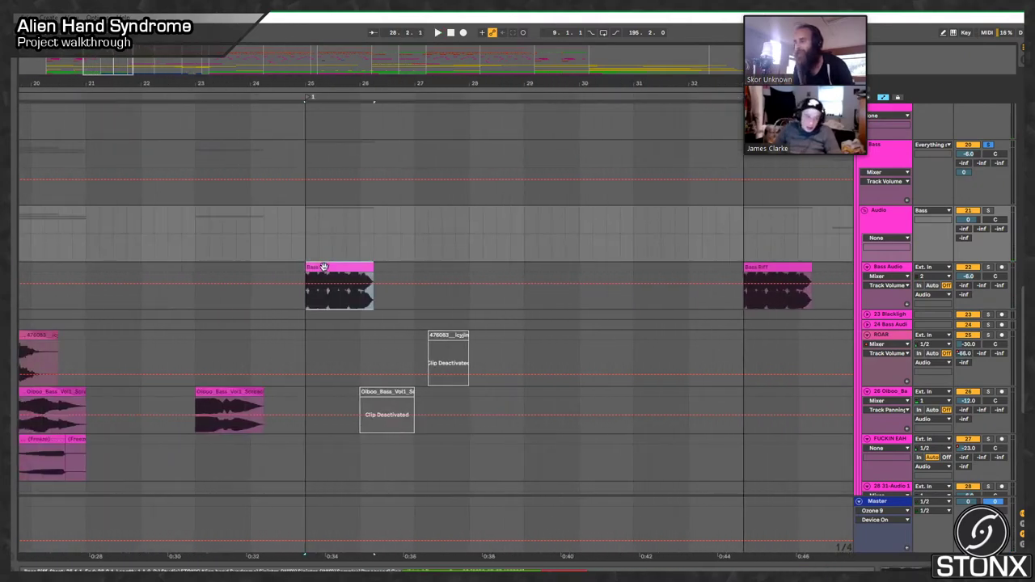
pyautogui.scroll(-6, 743, 296)
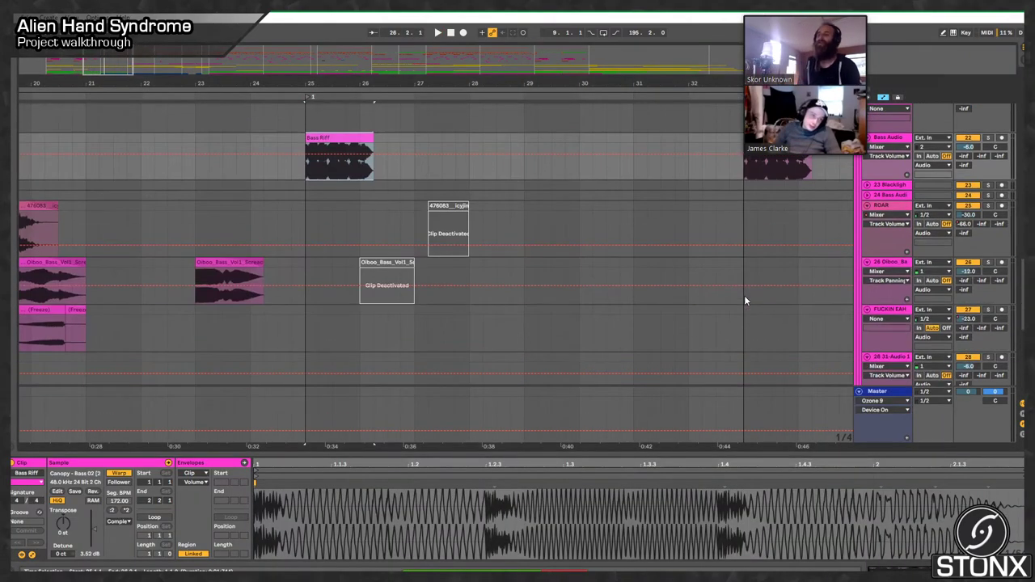
pyautogui.scroll(6, 744, 299)
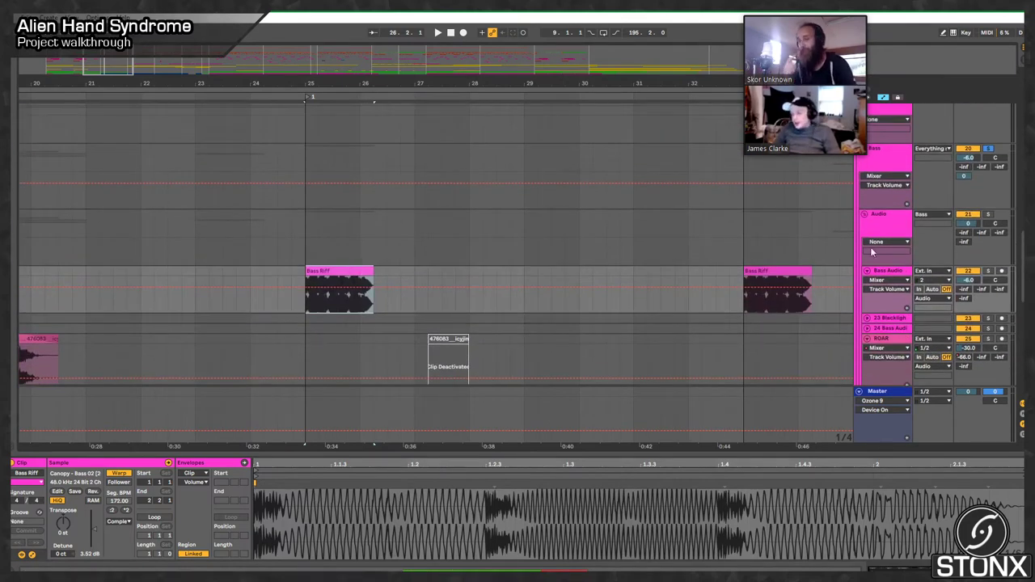
pyautogui.moveTo(107, 63)
pyautogui.mouseDown()
pyautogui.moveTo(106, 32)
pyautogui.moveTo(107, 73)
pyautogui.mouseUp()
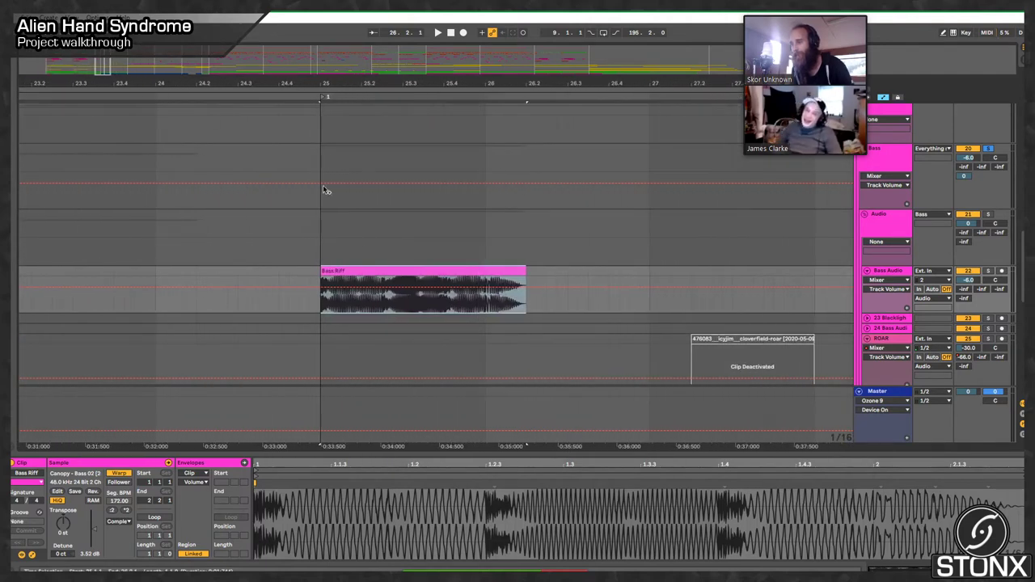
# Step: Play the Bass Riff clip at bar 25 twice, stopping playback after each pass
pyautogui.click(367, 270)
pyautogui.press('space')
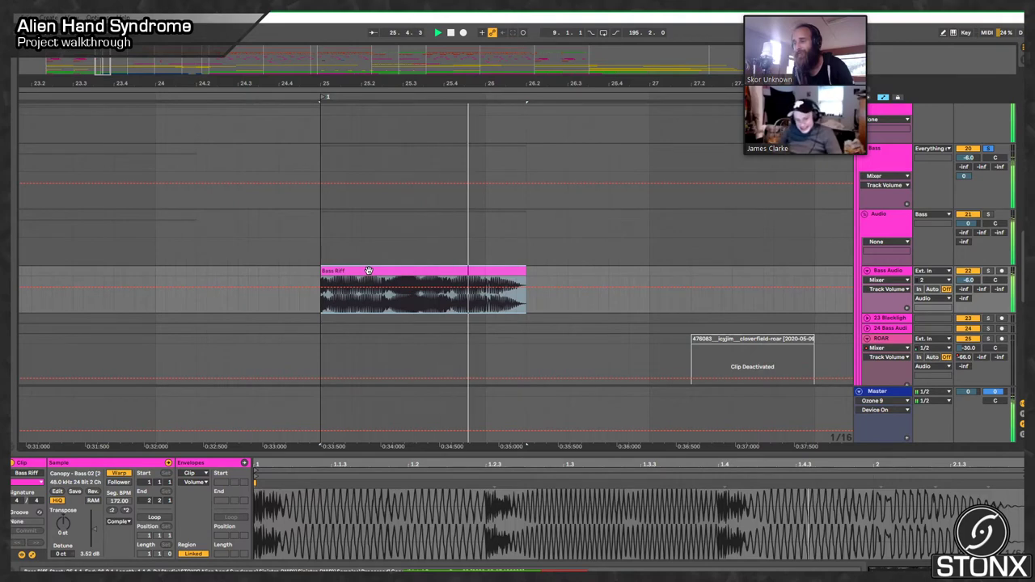
pyautogui.press('space')
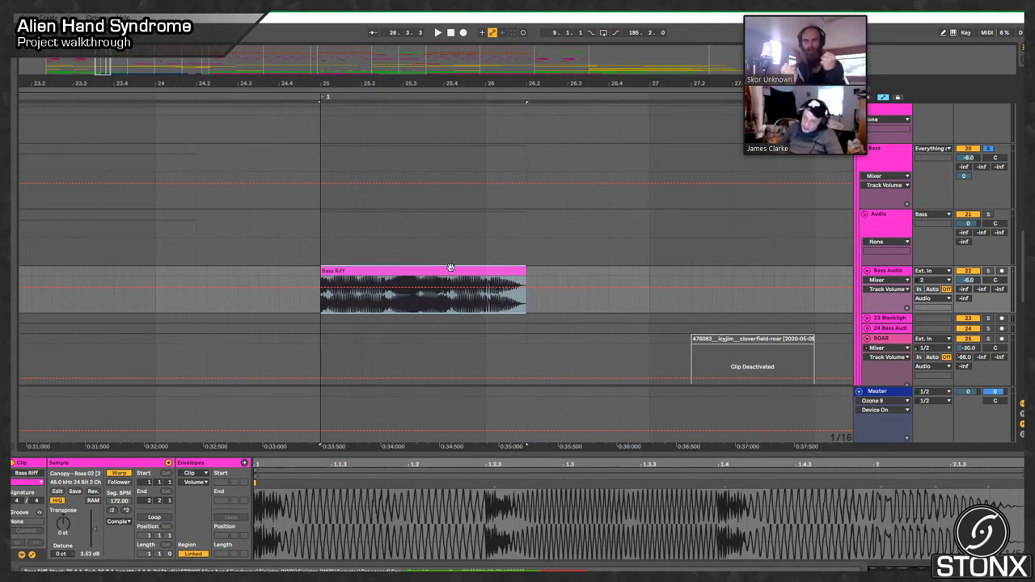
pyautogui.press('space')
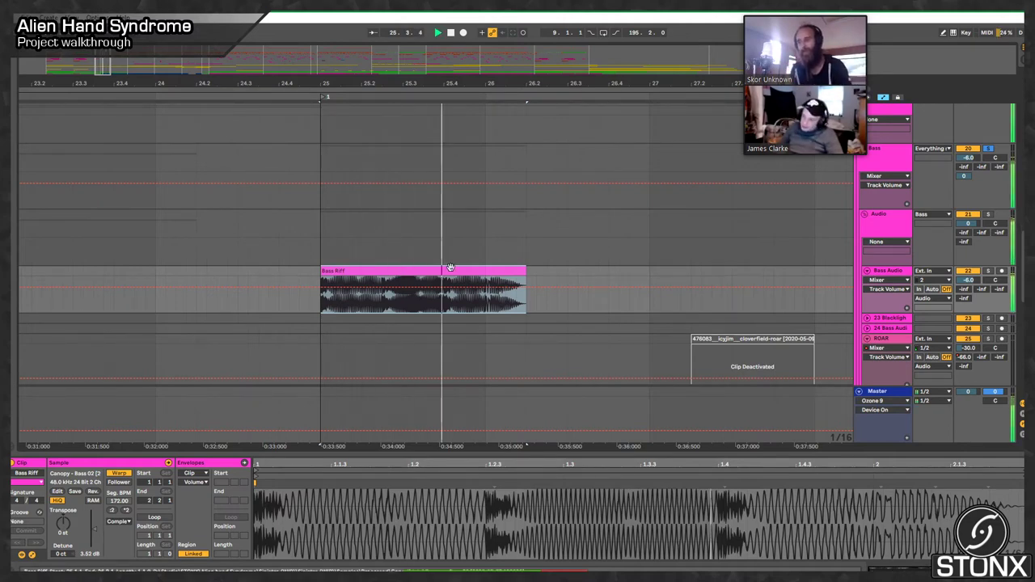
pyautogui.press('space')
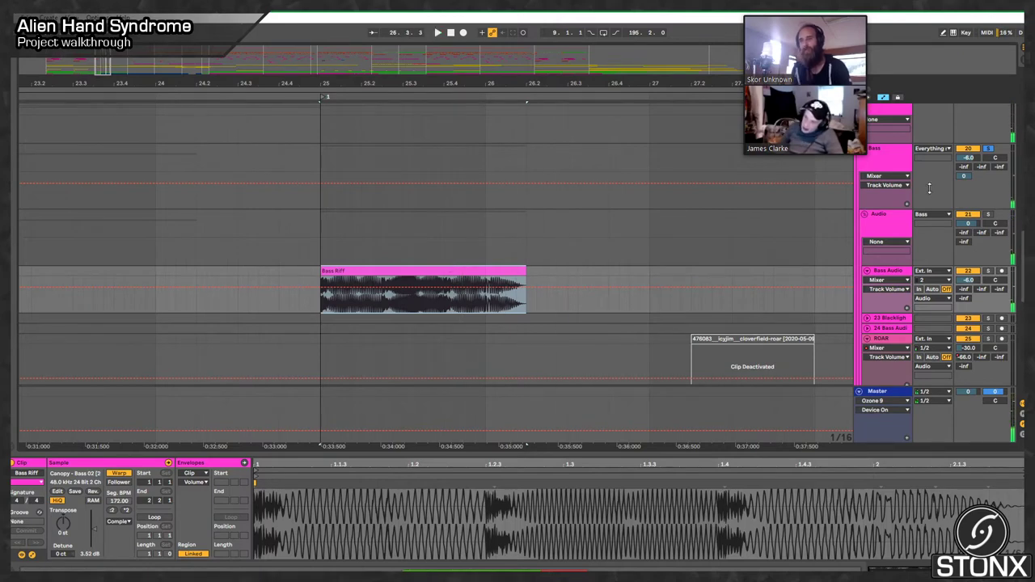
# Step: Play the Bass Riff clip at the pads up locator and stop playback
pyautogui.scroll(-5, 781, 191)
pyautogui.scroll(3, 733, 162)
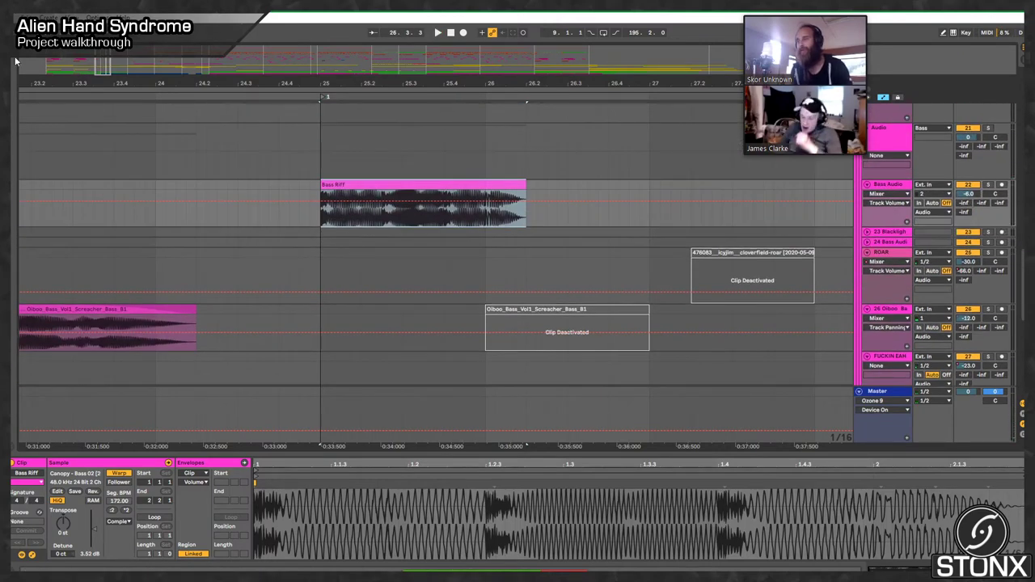
pyautogui.scroll(-5, 188, 248)
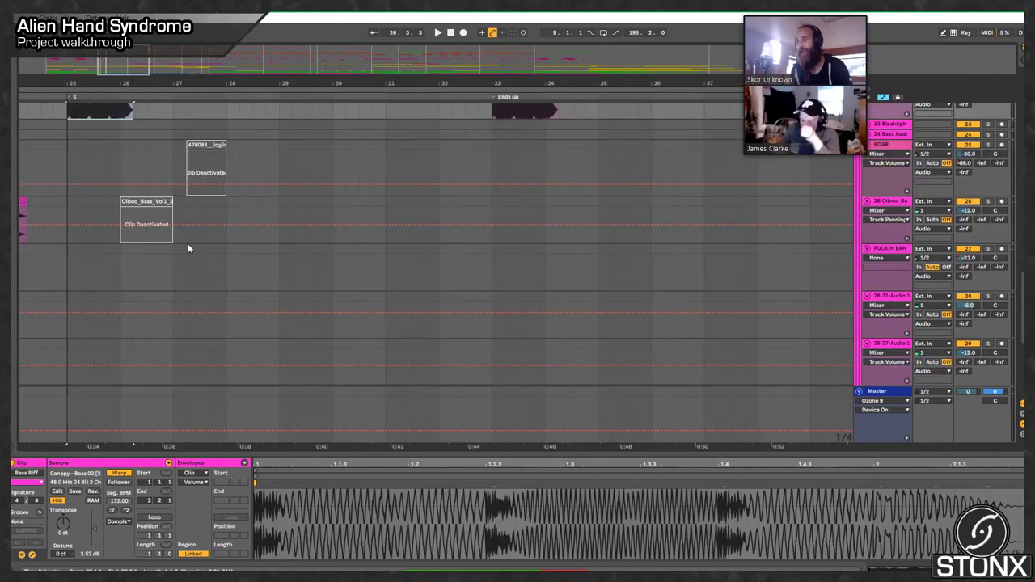
pyautogui.scroll(3, 187, 243)
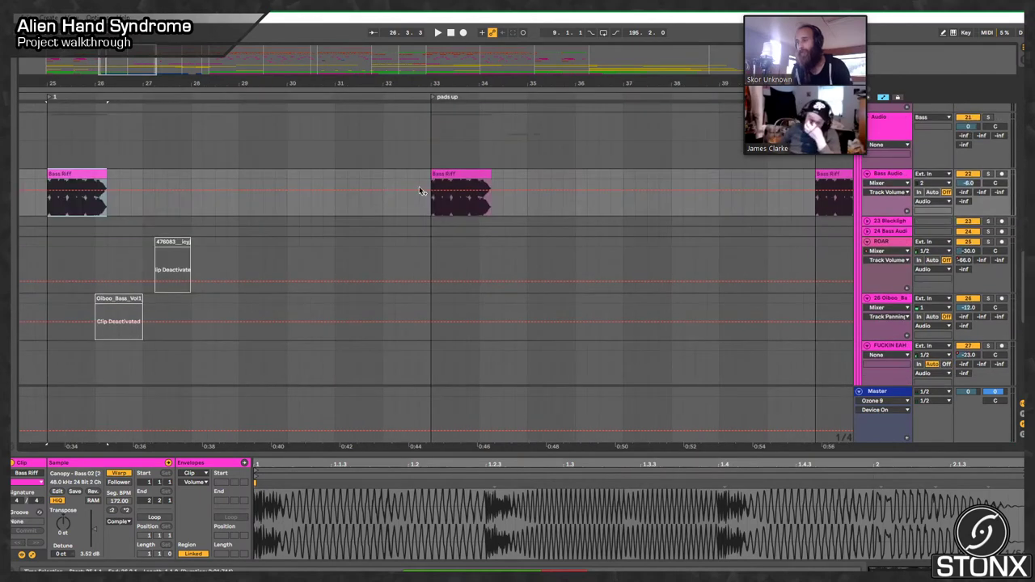
pyautogui.press('space')
pyautogui.moveTo(647, 84); pyautogui.dragTo(512, 81)
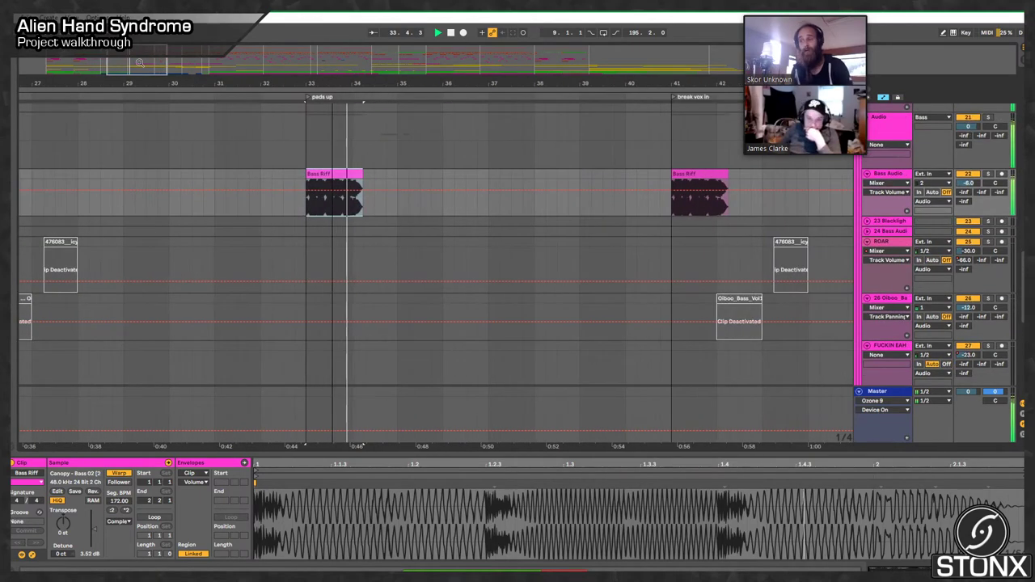
pyautogui.scroll(-5, 659, 179)
pyautogui.press('space')
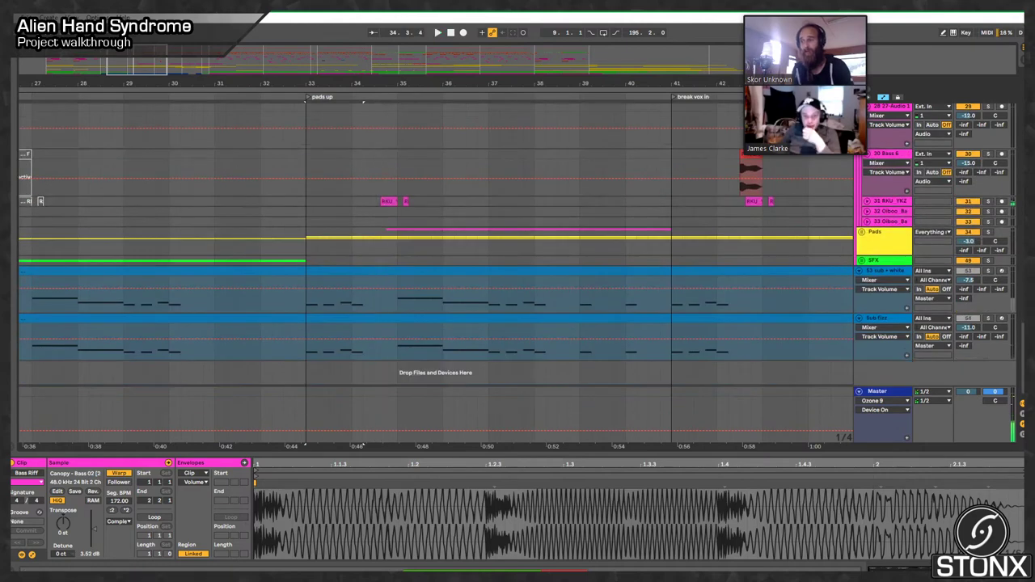
# Step: Unfold track 31, audition its clips in the pads up section, and open the Bass 6 clip in the break vox in section
pyautogui.click(867, 202)
pyautogui.click(368, 206)
pyautogui.press('space')
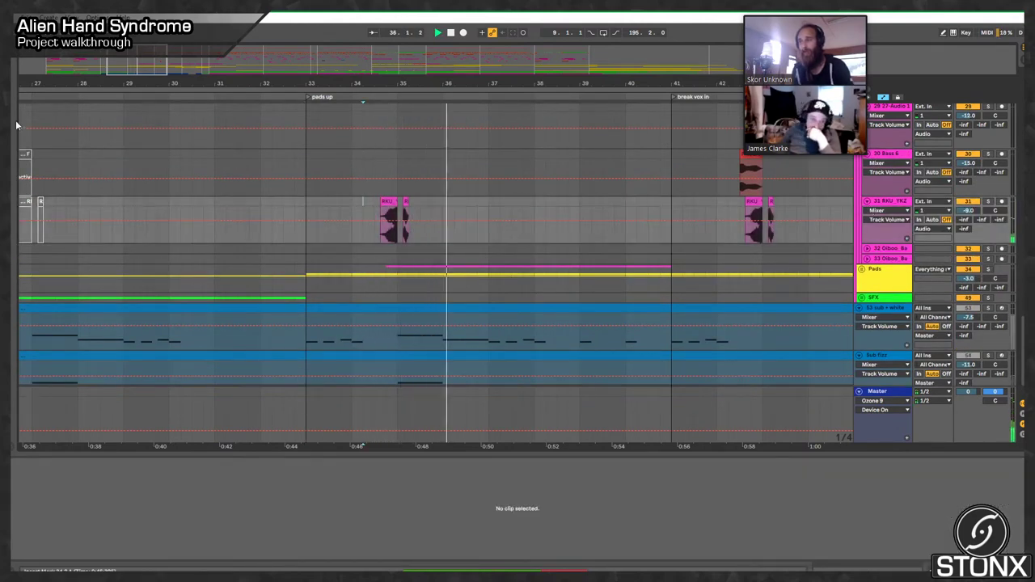
pyautogui.moveTo(152, 69); pyautogui.dragTo(169, 53)
pyautogui.scroll(1, 332, 198)
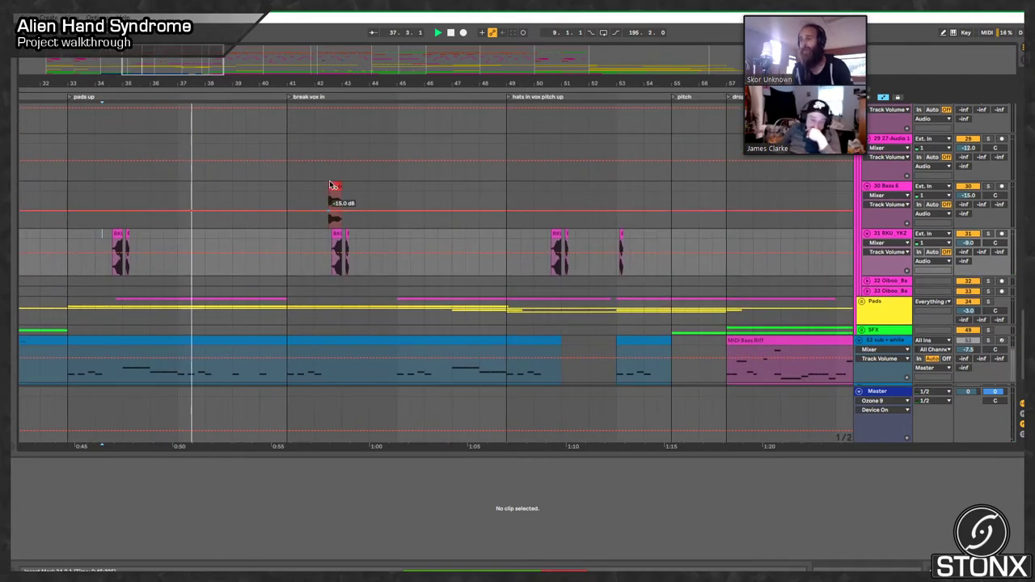
pyautogui.click(329, 200)
# Step: Set the insert marker at bar 57 and play the bass clips from the start of the drop
pyautogui.scroll(10, 329, 200)
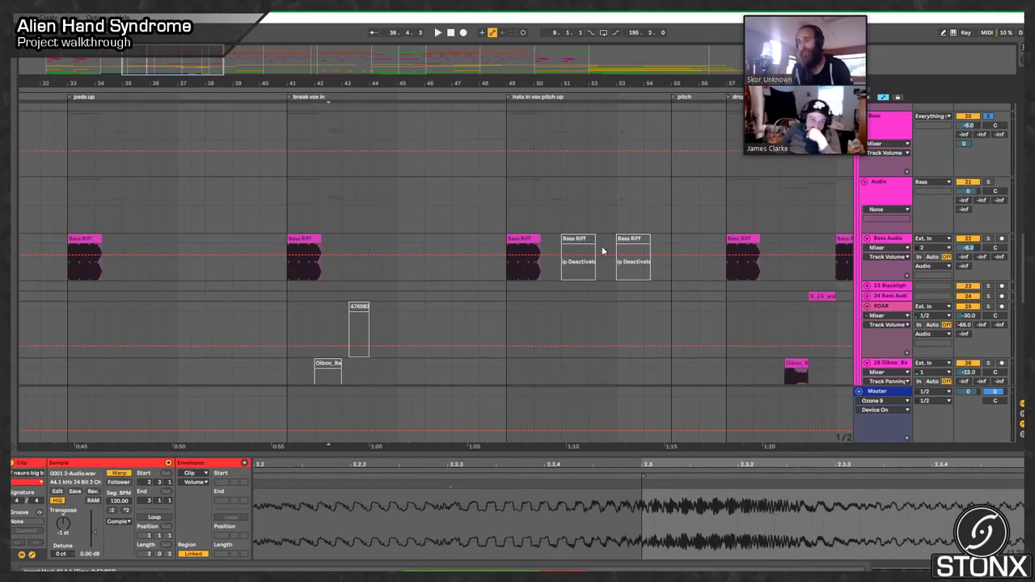
pyautogui.hscroll(10, 272, 80)
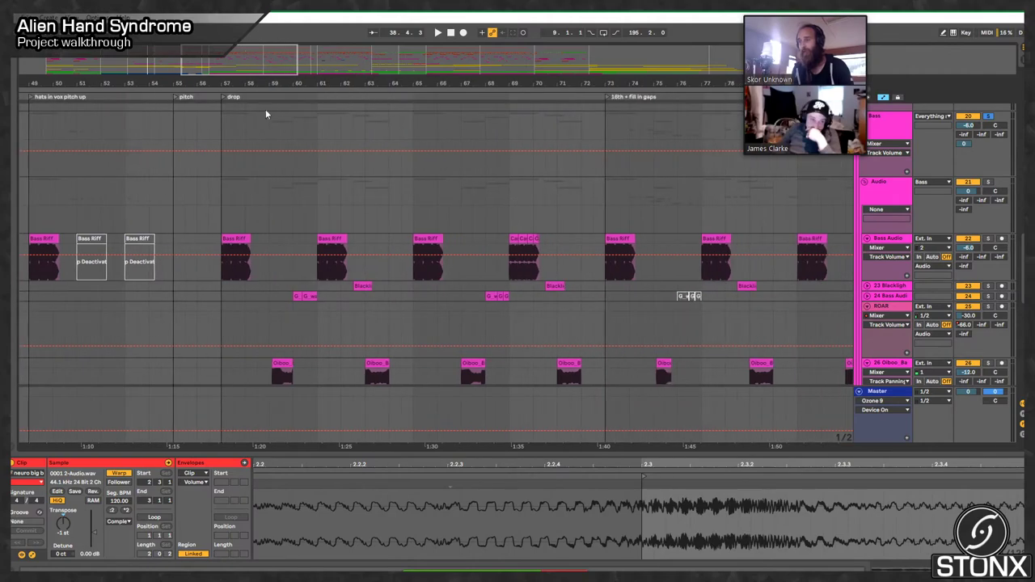
pyautogui.click(221, 127)
pyautogui.scroll(-10, 230, 138)
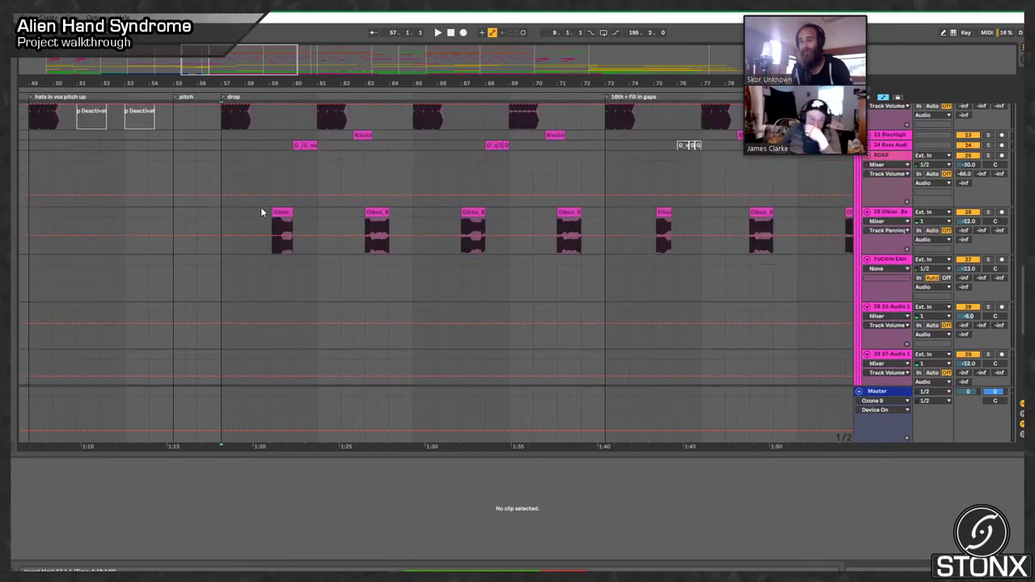
pyautogui.scroll(10, 260, 212)
pyautogui.press('space')
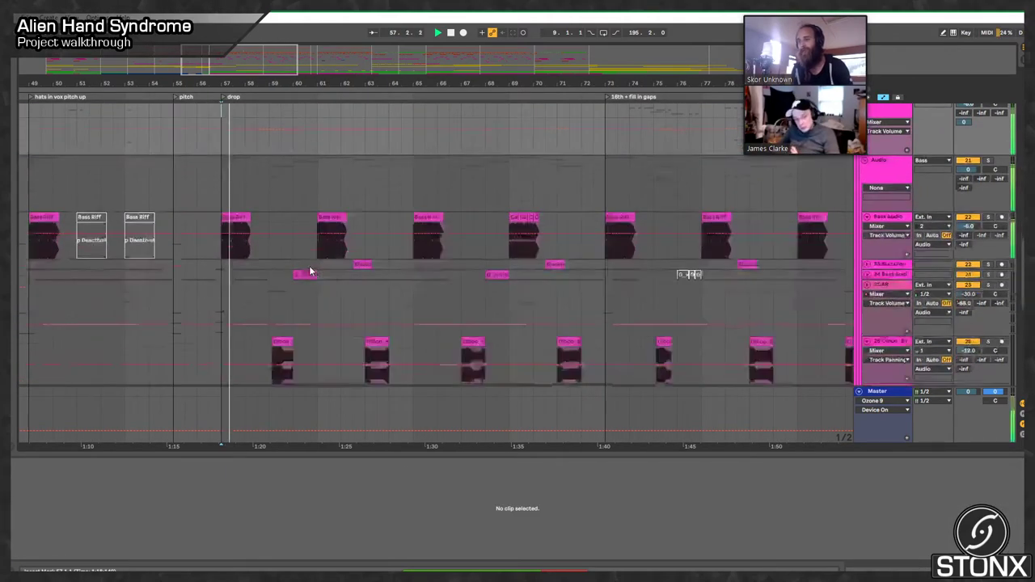
pyautogui.scroll(5, 372, 287)
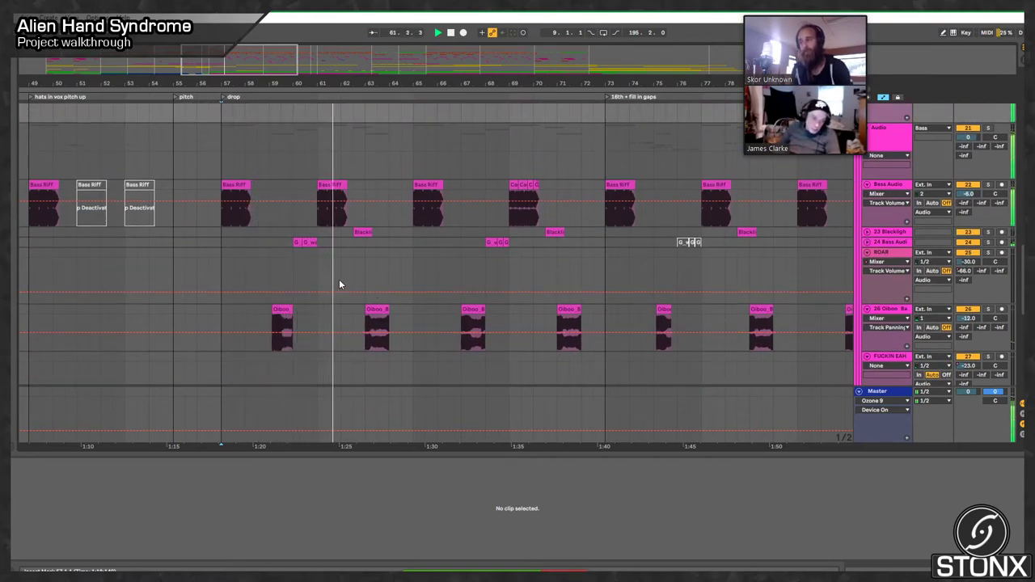
# Step: Unfold track 24, select the first G_wabbadubba clip at bar 60 to show its waveform, and stop playback
pyautogui.click(867, 243)
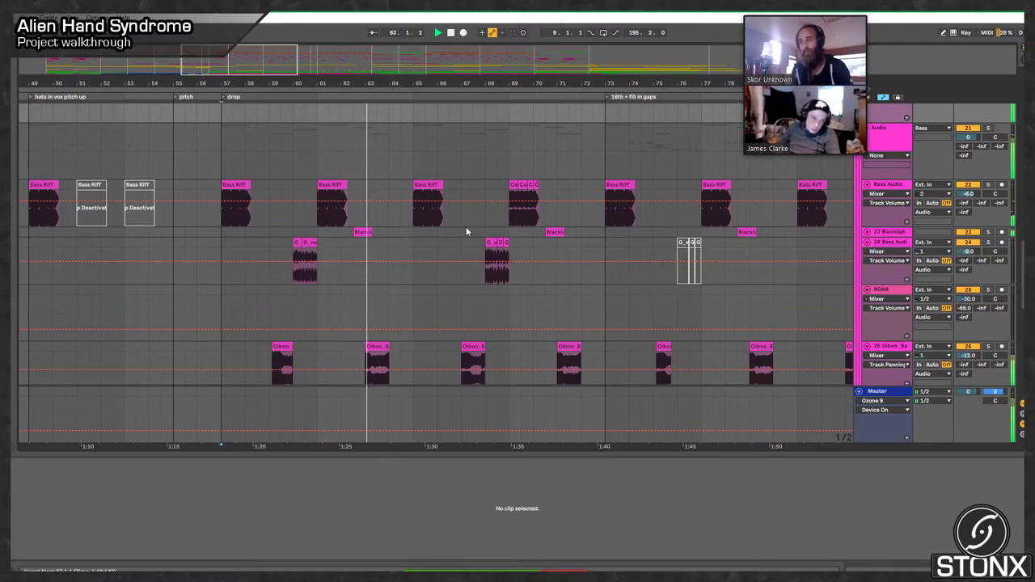
pyautogui.moveTo(422, 84); pyautogui.dragTo(743, 149)
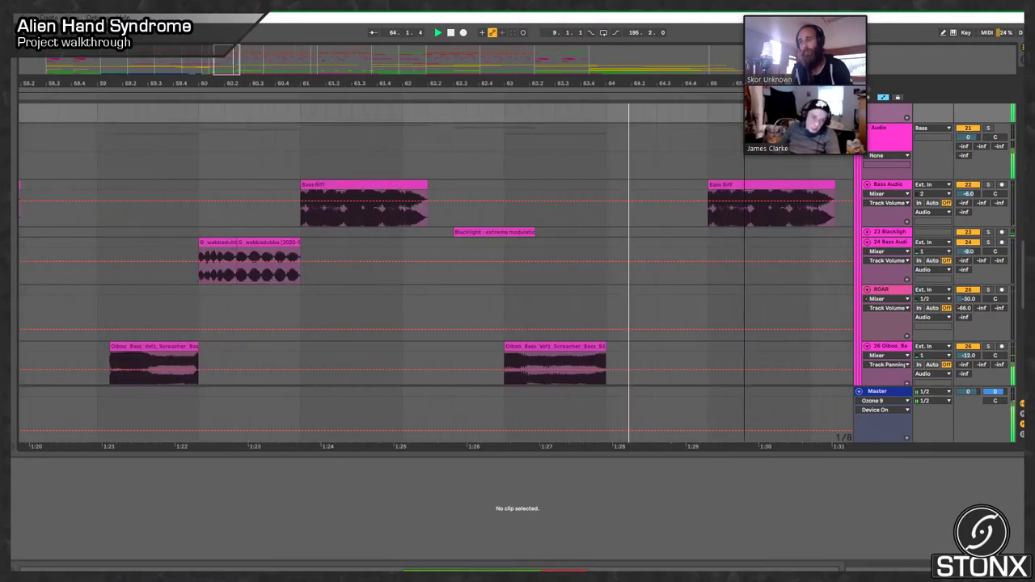
pyautogui.click(215, 243)
pyautogui.press('space')
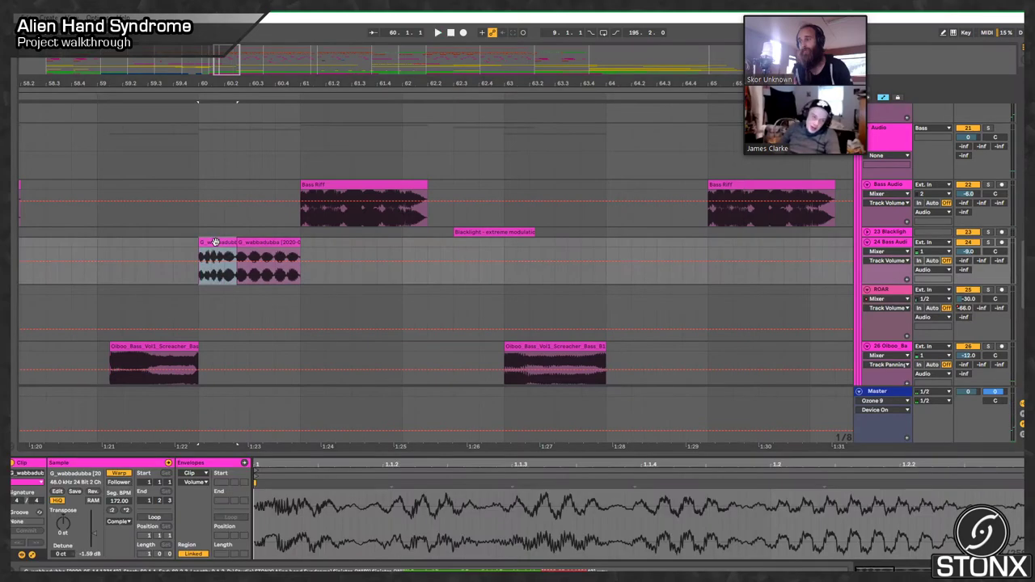
# Step: Select the Blacklight clip at 62.3, unfold track 23, play from the clip and stop playback
pyautogui.click(493, 232)
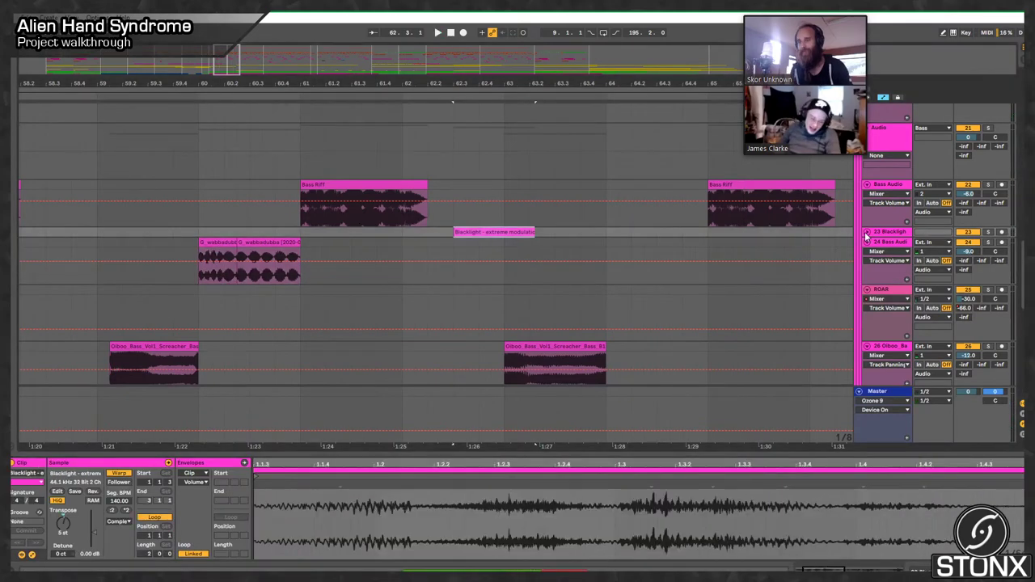
pyautogui.click(865, 233)
pyautogui.scroll(-3, 700, 289)
pyautogui.press('space')
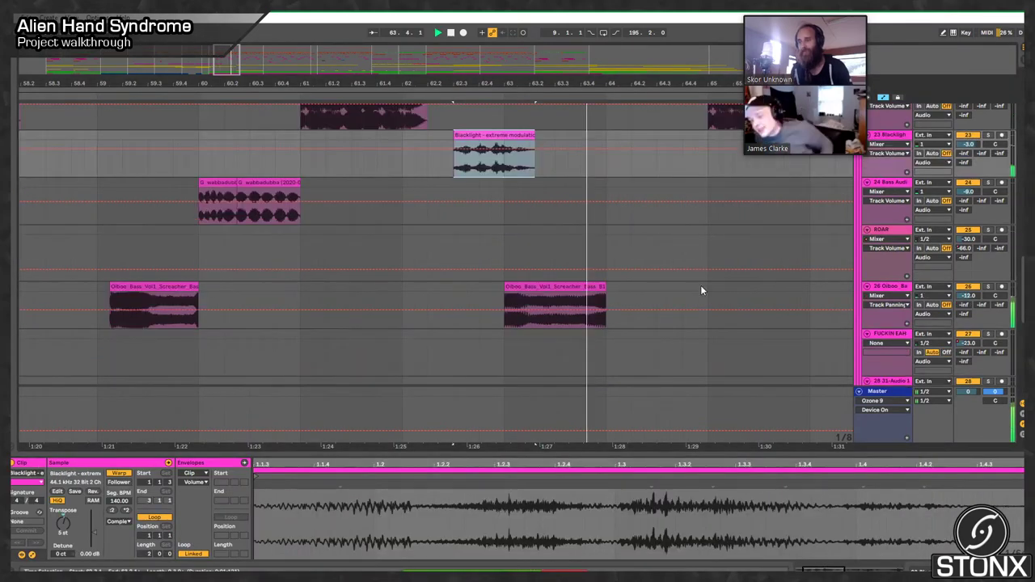
pyautogui.press('space')
# Step: Select the Oiboo bass clip at bar 63, solo track 26, and examine the bass tracks from there to the break
pyautogui.click(552, 286)
pyautogui.press('s')
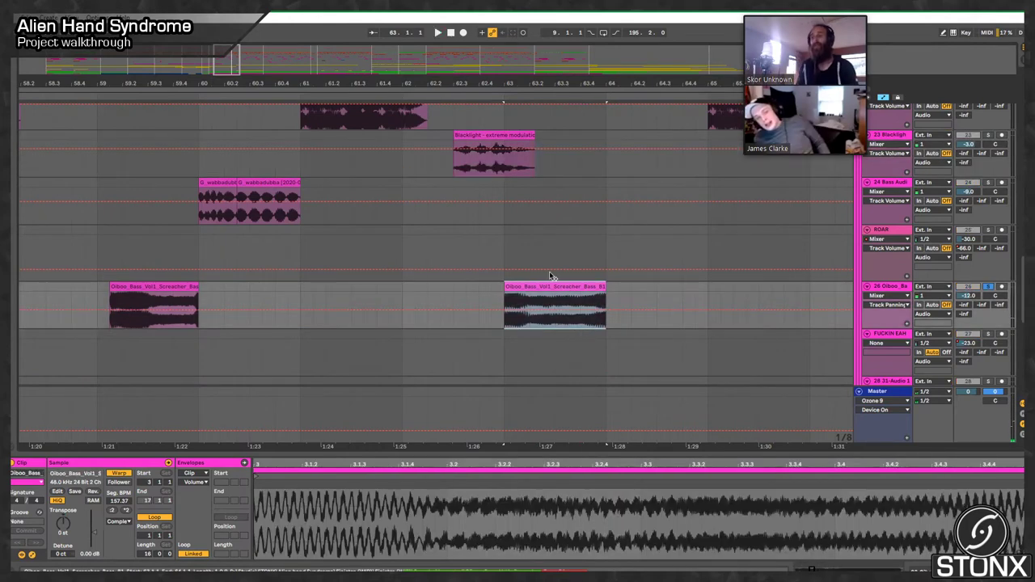
pyautogui.moveTo(196, 83); pyautogui.dragTo(57, 40)
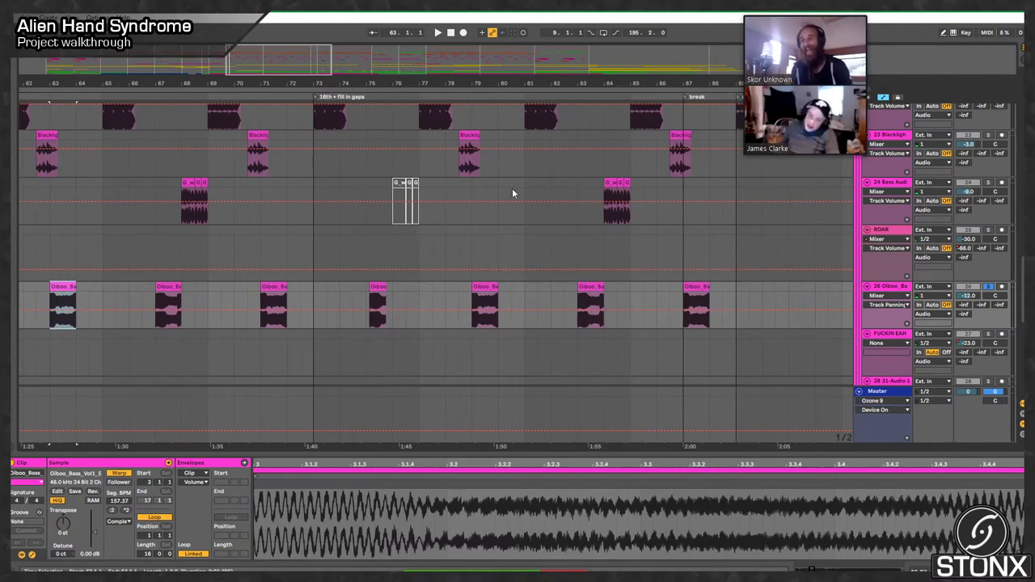
pyautogui.scroll(3, 579, 253)
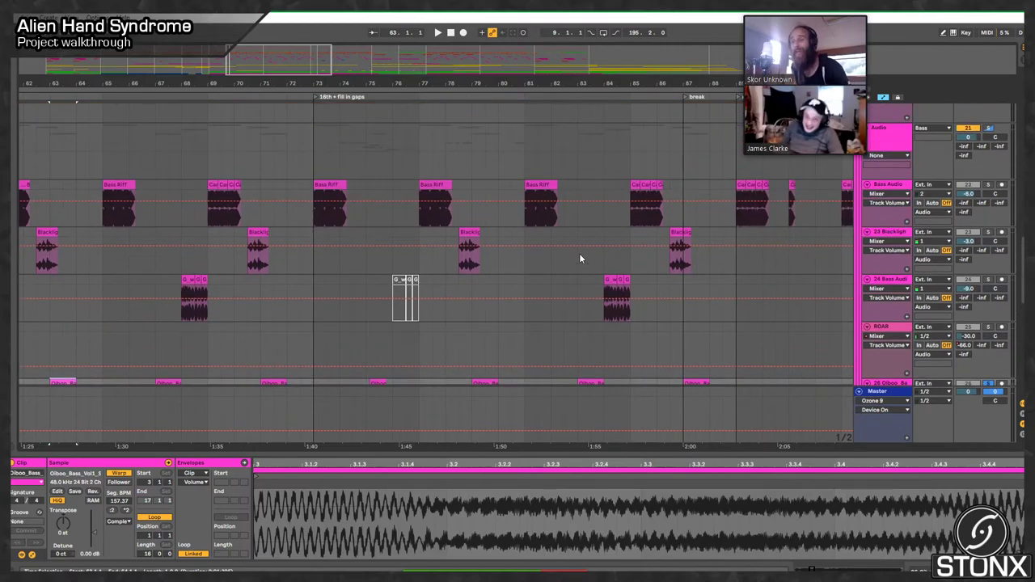
pyautogui.scroll(-4, 458, 293)
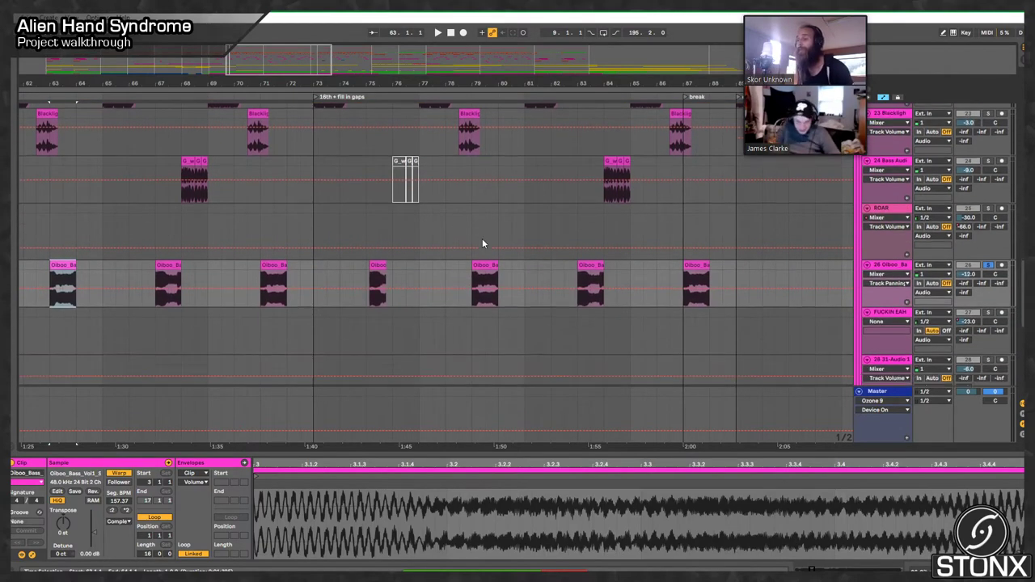
pyautogui.scroll(6, 483, 241)
pyautogui.scroll(-2, 550, 241)
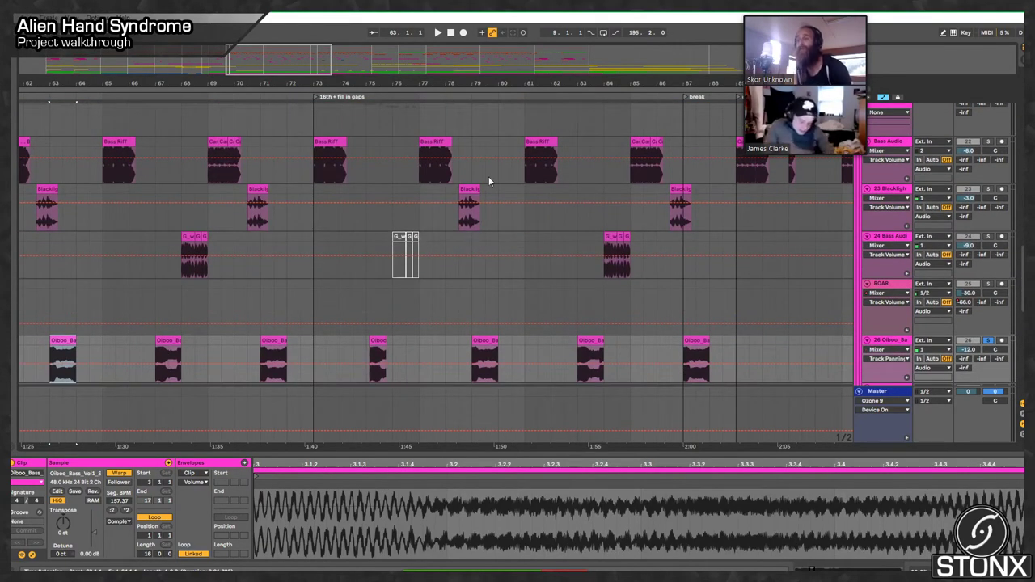
# Step: Set the insert marker at bar 137 on track 30, the start of the 16th section of the second drop
pyautogui.moveTo(380, 86); pyautogui.dragTo(463, 37)
pyautogui.moveTo(445, 84); pyautogui.dragTo(162, 79)
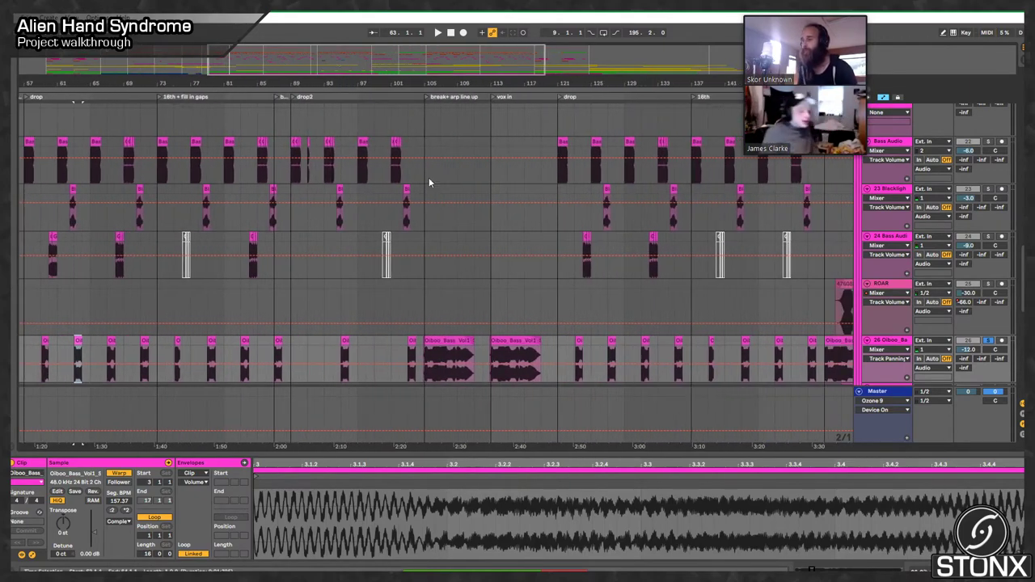
pyautogui.moveTo(429, 83); pyautogui.dragTo(237, 79)
pyautogui.scroll(-10, 701, 302)
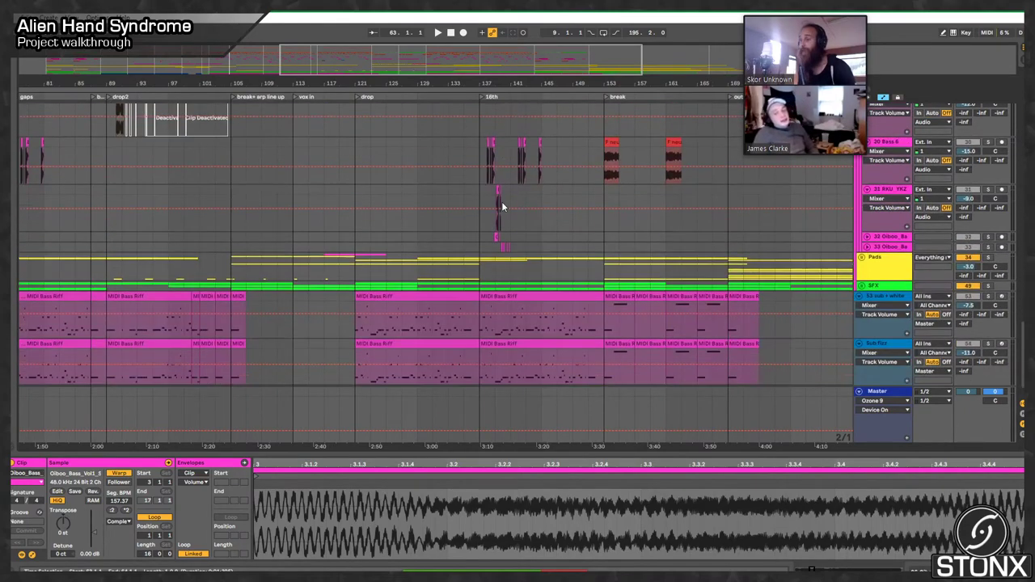
pyautogui.click(475, 154)
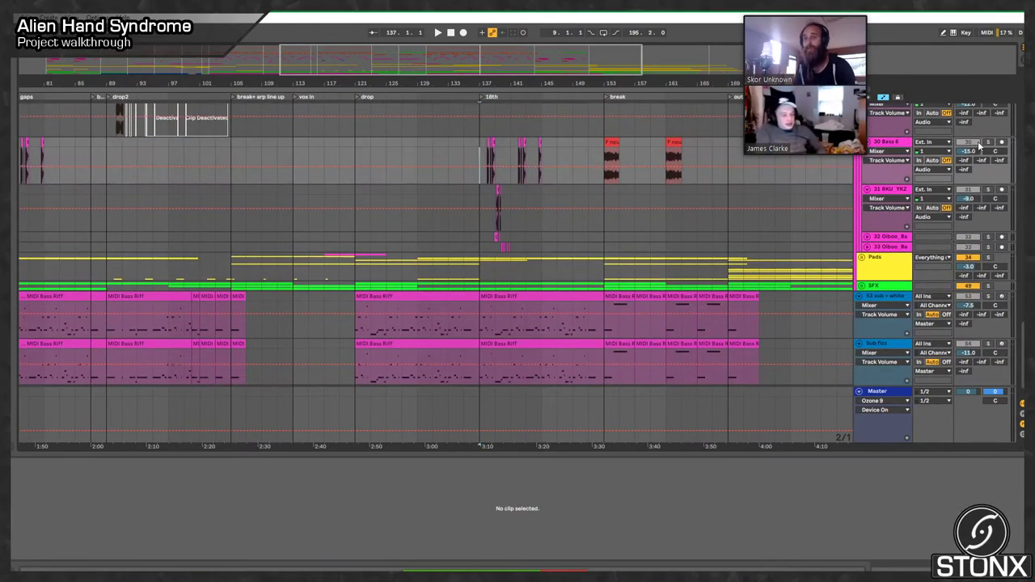
# Step: Audition the fill basses from bar 137 with tracks 30, 31, 32 and 33 soloed, and stop playback
pyautogui.click(986, 143)
pyautogui.press('space')
pyautogui.click(987, 189)
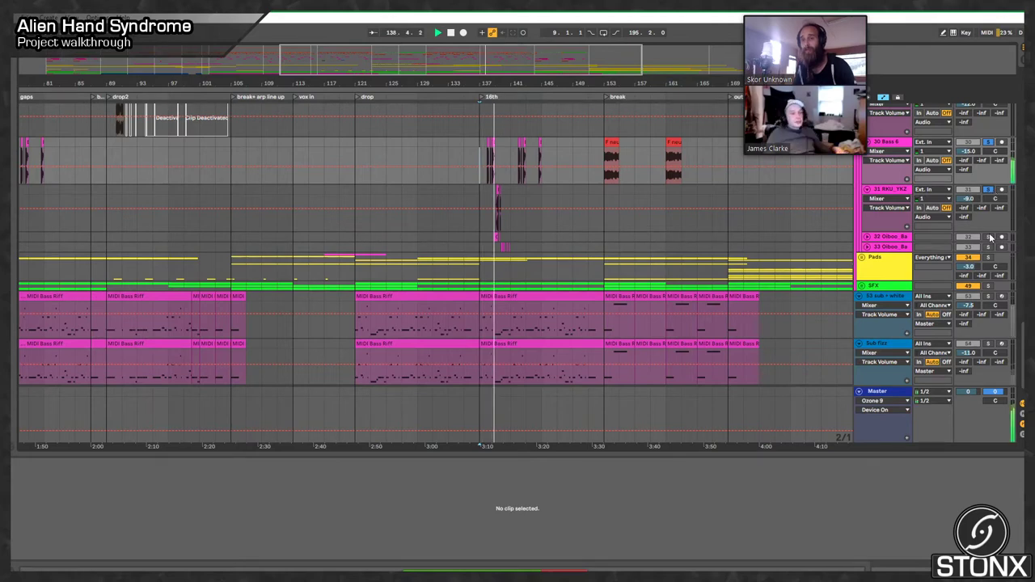
pyautogui.click(987, 237)
pyautogui.click(987, 246)
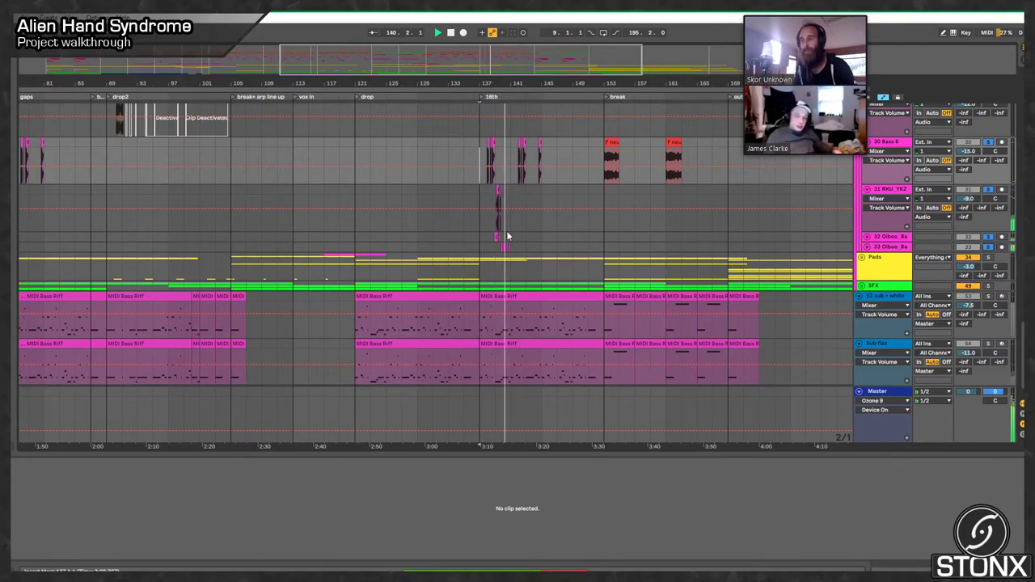
pyautogui.press('space')
# Step: Add the Bass Audio track 22 to the solo and play it together with the fill basses from bar 137
pyautogui.scroll(5, 577, 221)
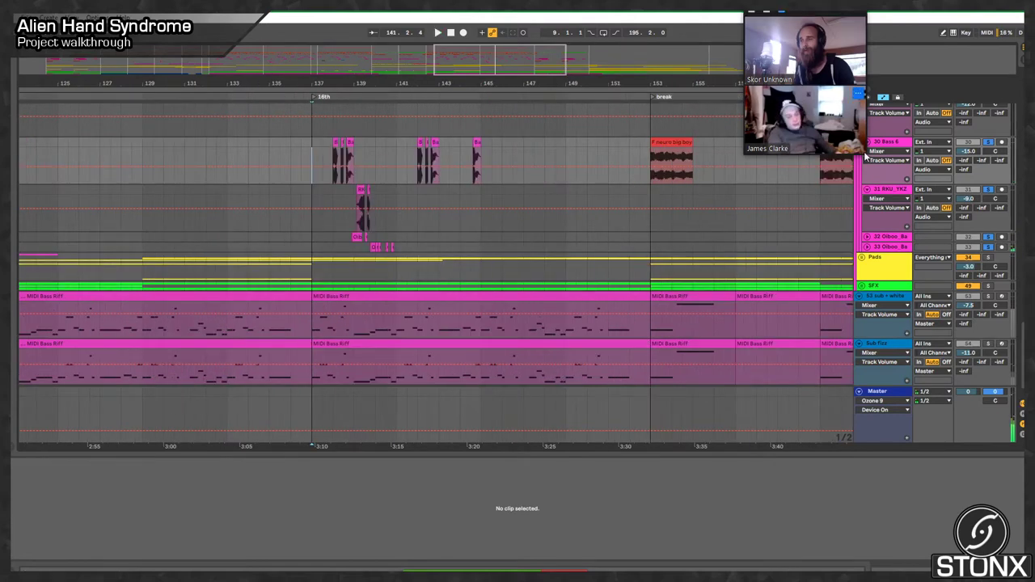
pyautogui.scroll(3, 494, 230)
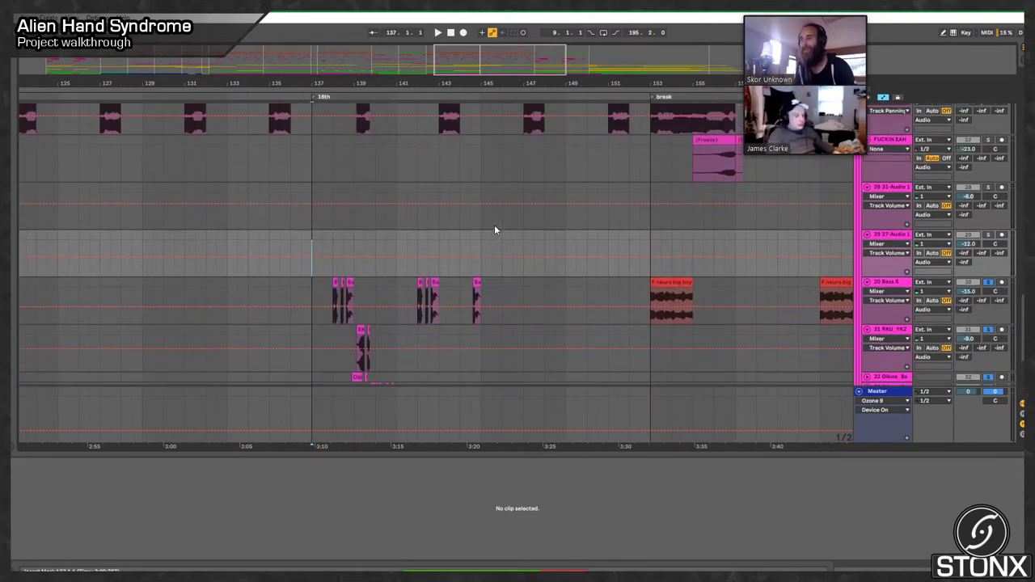
pyautogui.scroll(5, 977, 303)
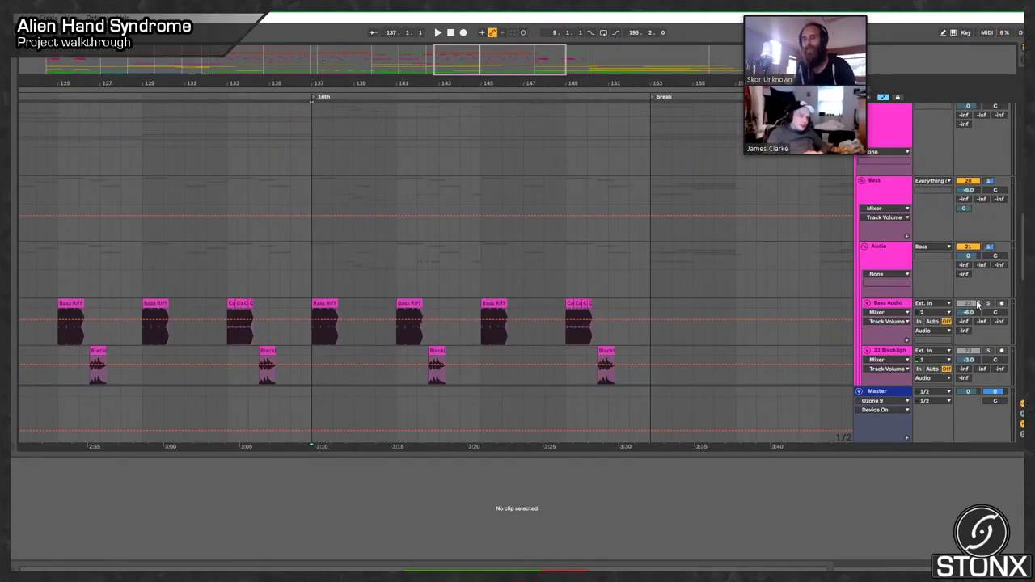
pyautogui.click(987, 303)
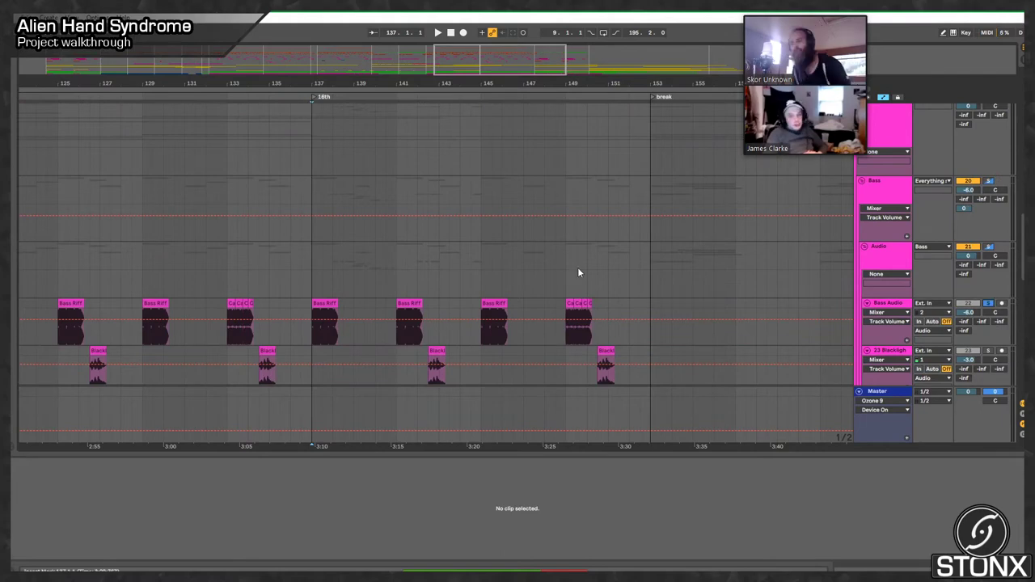
pyautogui.scroll(-5, 577, 272)
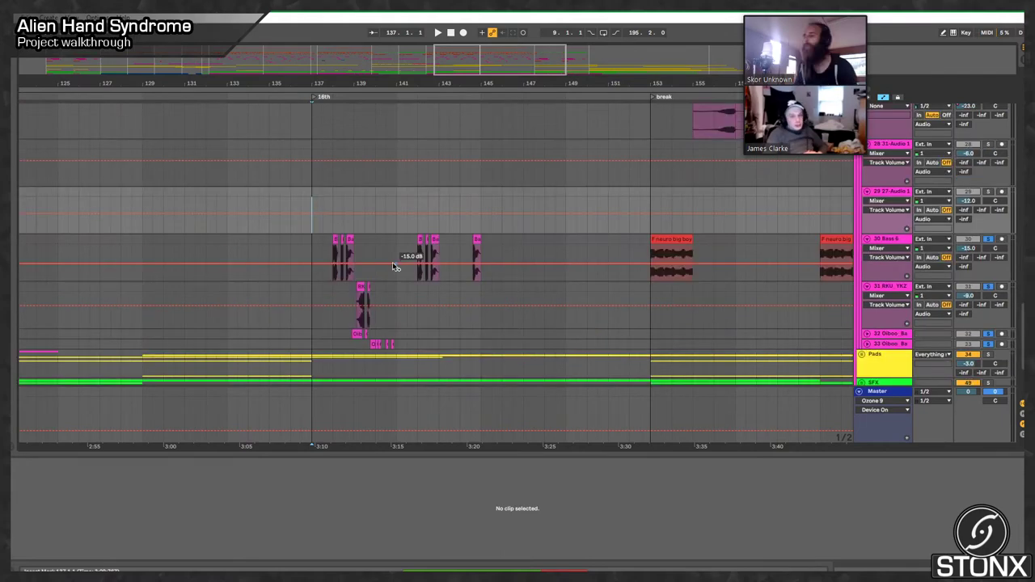
pyautogui.press('space')
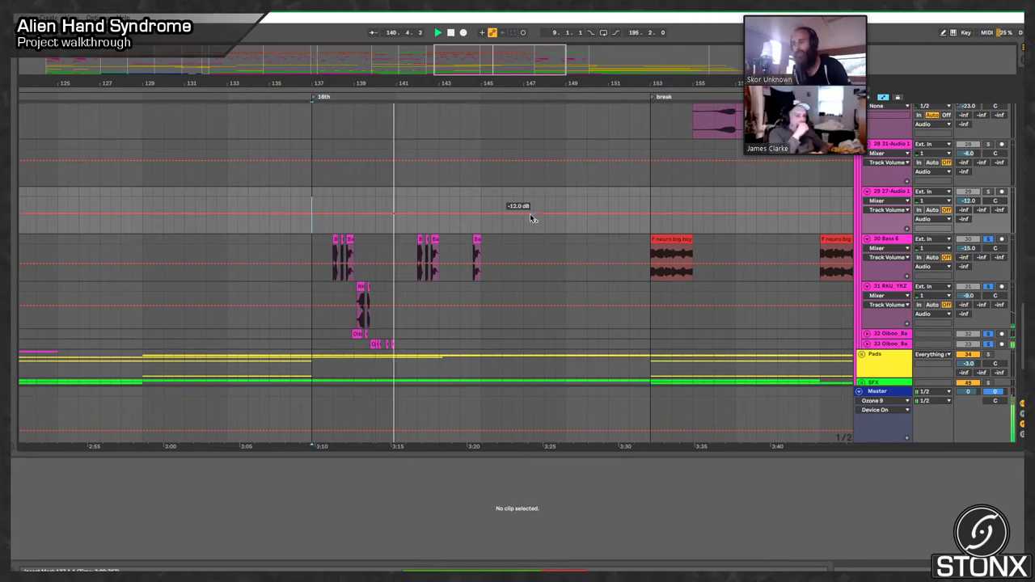
# Step: Solo the sub + white and Sub fizz tracks and select the MIDI Bass Riff clip at bar 57
pyautogui.scroll(-5, 430, 217)
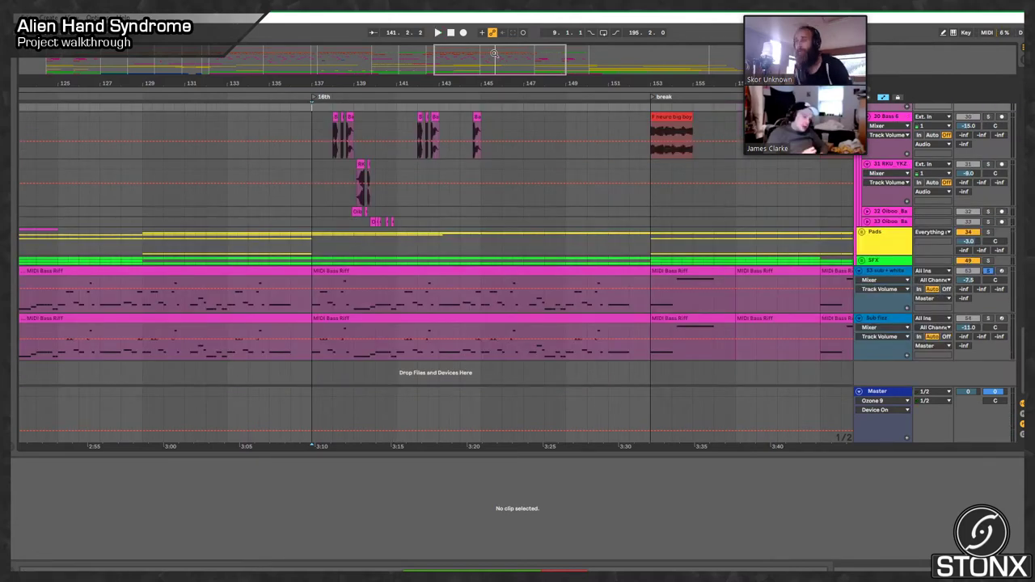
pyautogui.moveTo(495, 53); pyautogui.dragTo(356, 88)
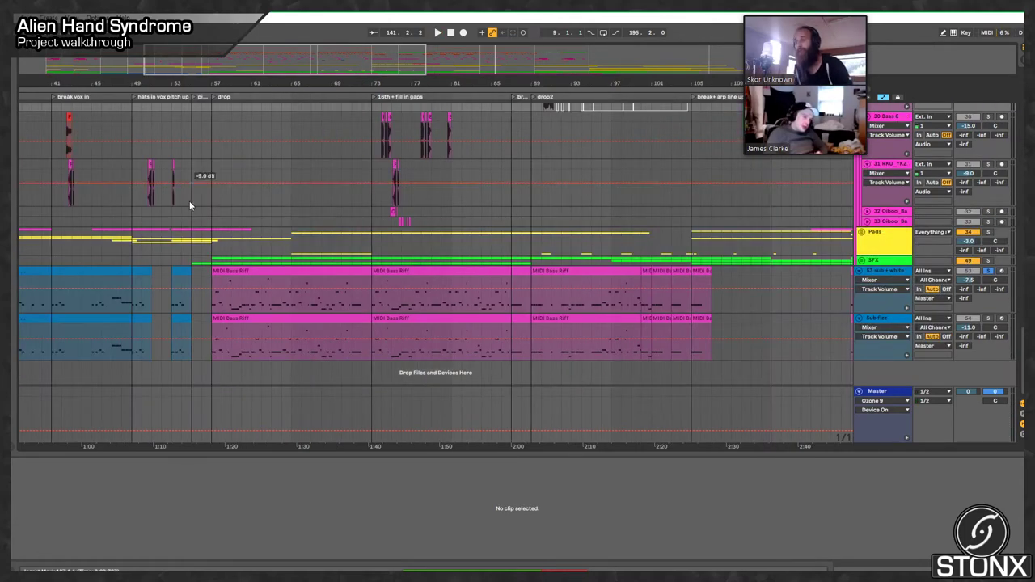
pyautogui.click(354, 279)
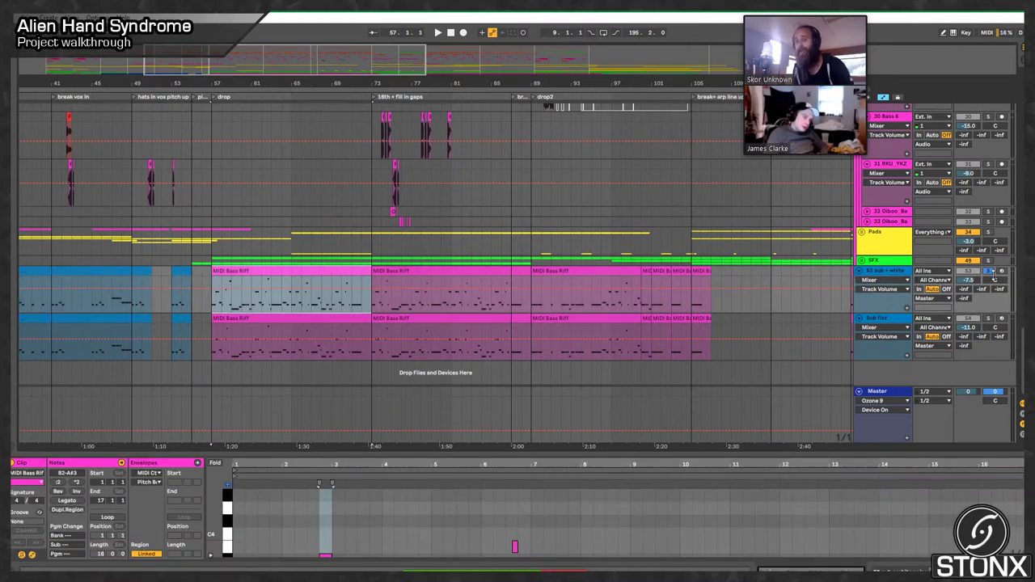
pyautogui.keyDown('ctrl'); pyautogui.click(988, 319); pyautogui.keyUp('ctrl')
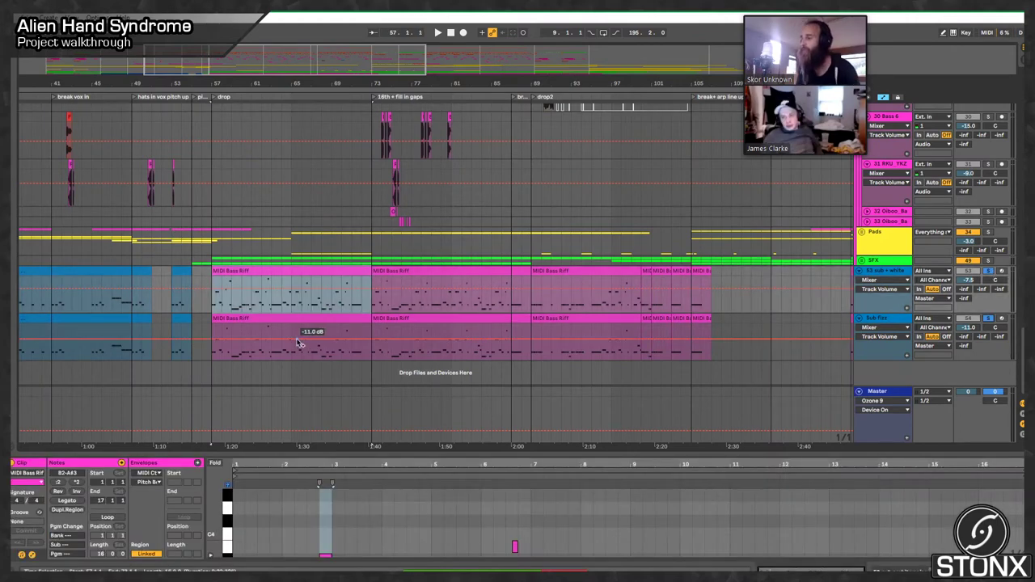
# Step: Enlarge the note editor of the bar 57 MIDI Bass Riff clip, play the riff, and shrink the editor again
pyautogui.doubleClick(235, 272)
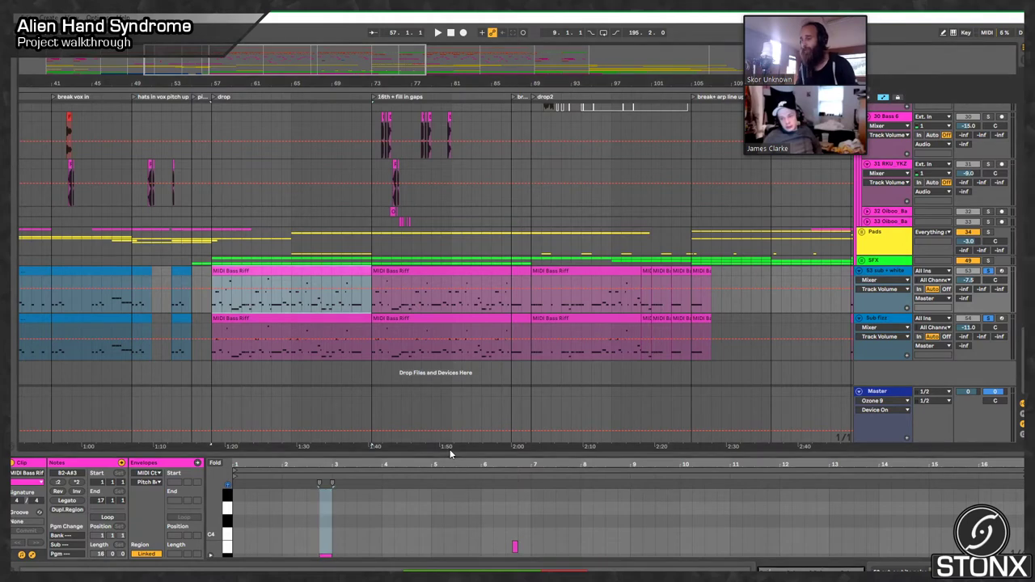
pyautogui.moveTo(450, 453); pyautogui.dragTo(398, 198)
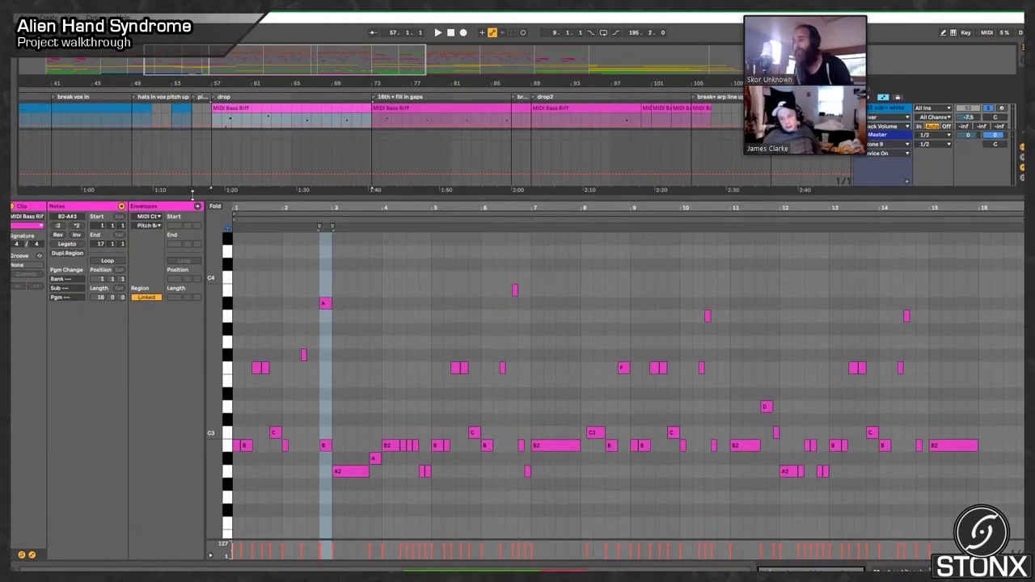
pyautogui.press('space')
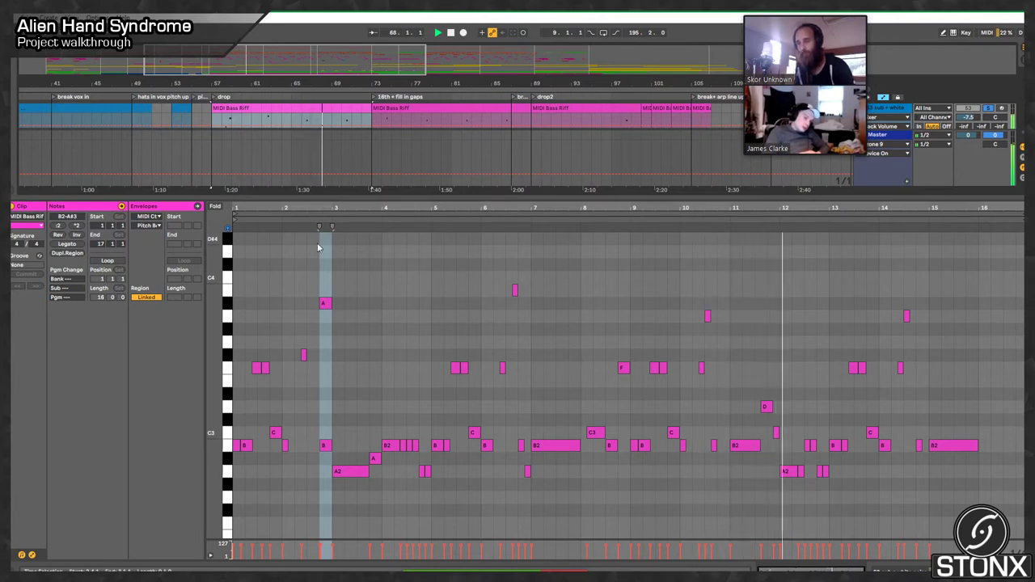
pyautogui.moveTo(491, 194); pyautogui.dragTo(477, 408)
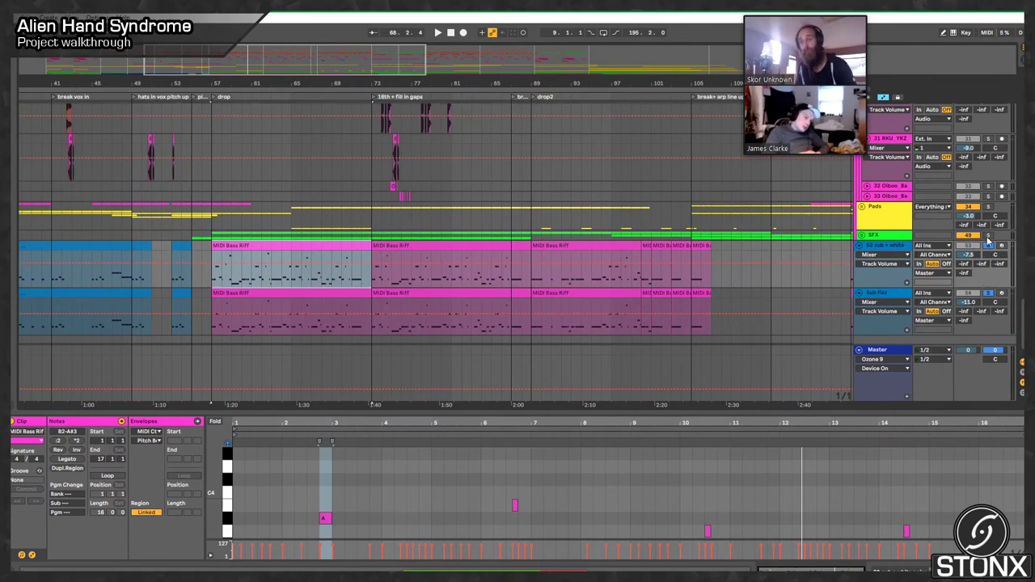
# Step: Unsolo the sub tracks, show the devices of sub + white and Sub fizz, and unfold the sub + white noise rack
pyautogui.click(993, 246)
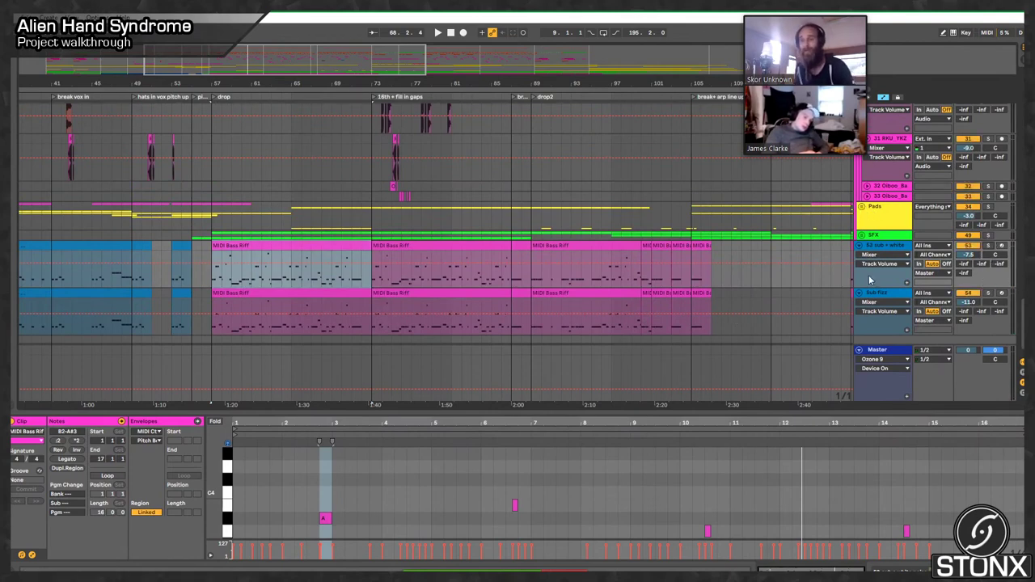
pyautogui.click(870, 249)
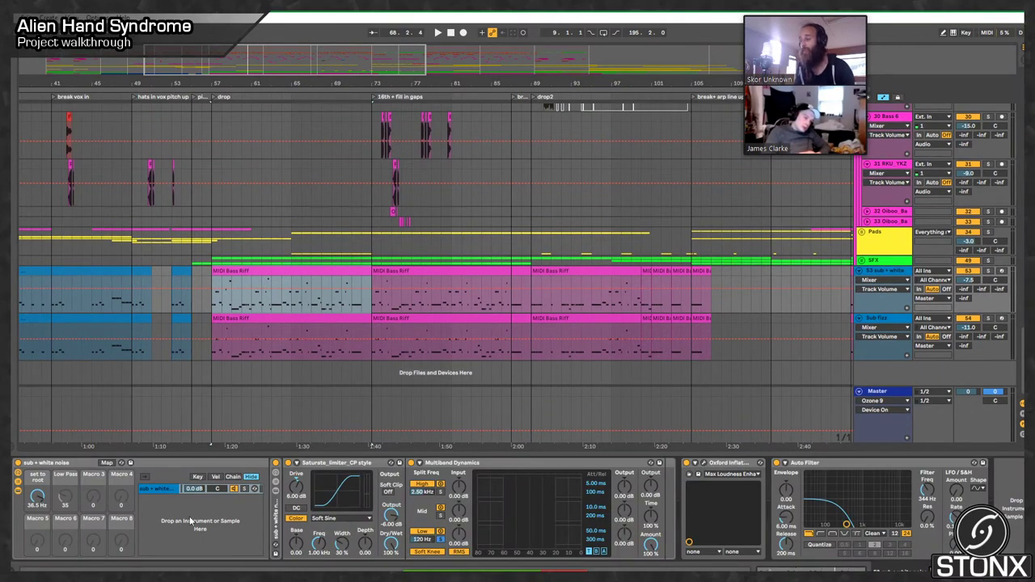
pyautogui.click(887, 323)
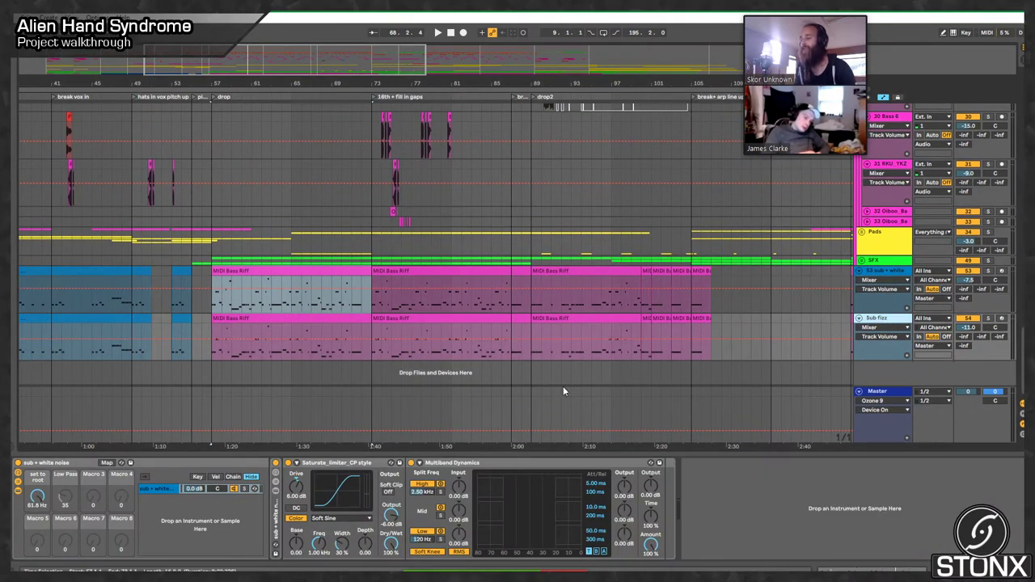
pyautogui.doubleClick(274, 513)
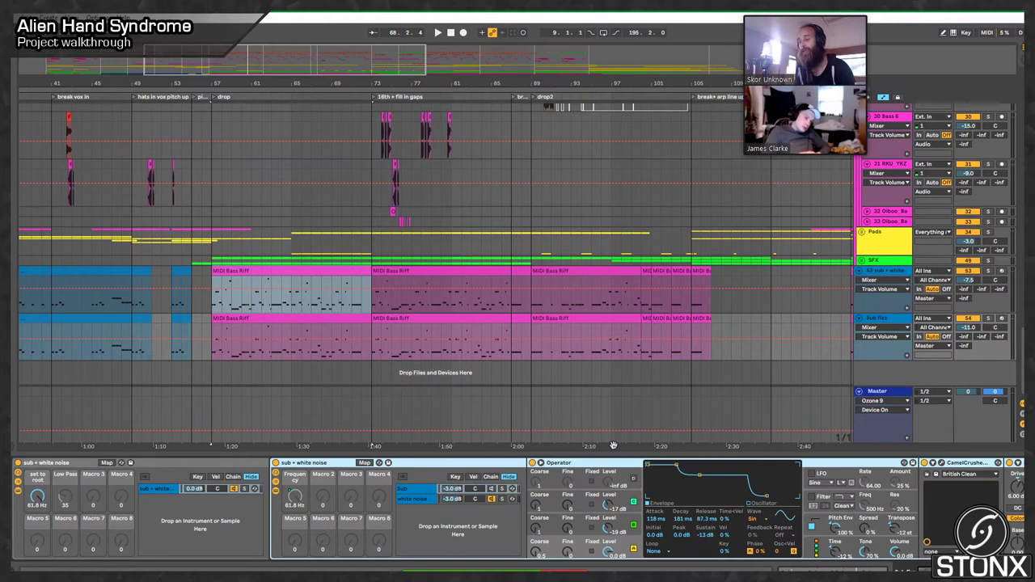
# Step: Unfold the SFX group and audition track 50's Bass Audio clip soloed from bar 57, stopping playback at the end
pyautogui.click(860, 261)
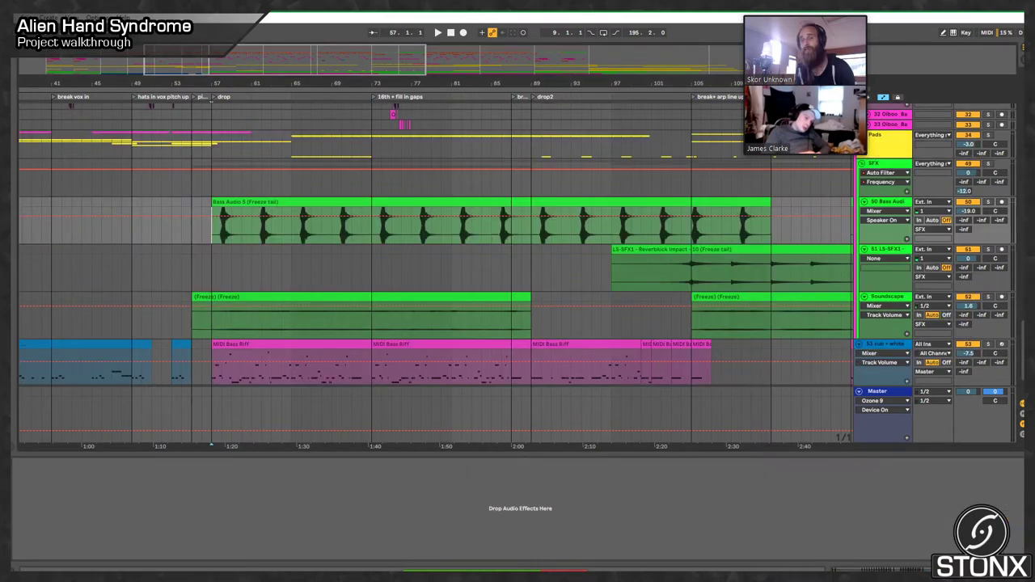
pyautogui.press('space')
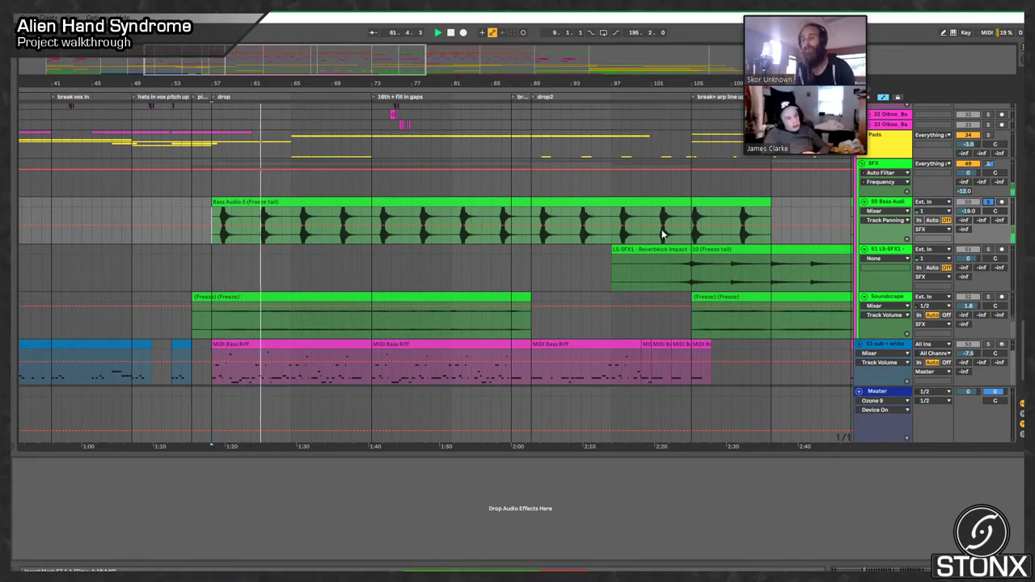
pyautogui.press('space')
# Step: Select the frozen Soundscape clip at bar 55, solo its track, play from there and stop playback
pyautogui.click(273, 297)
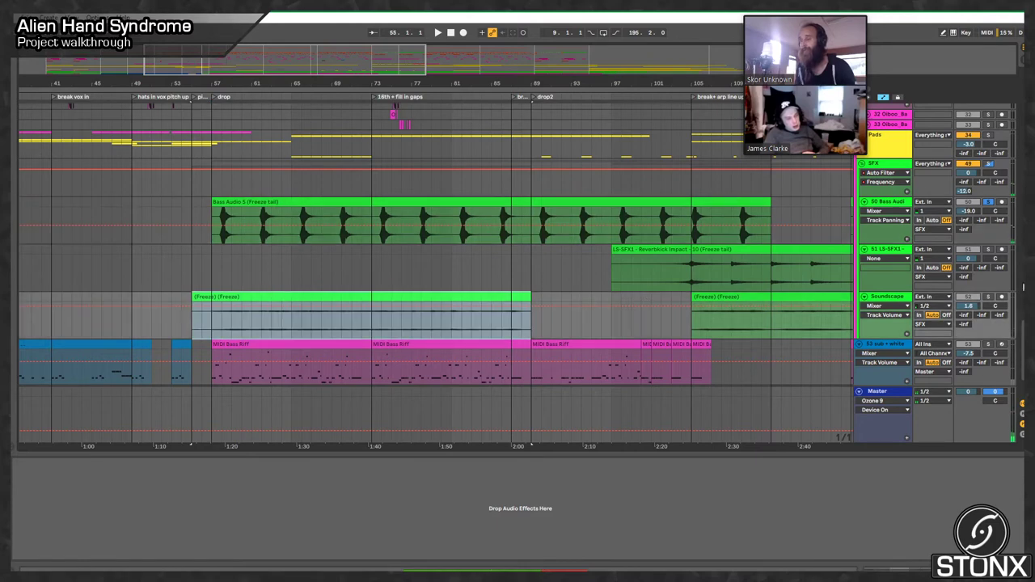
pyautogui.click(987, 298)
pyautogui.press('space')
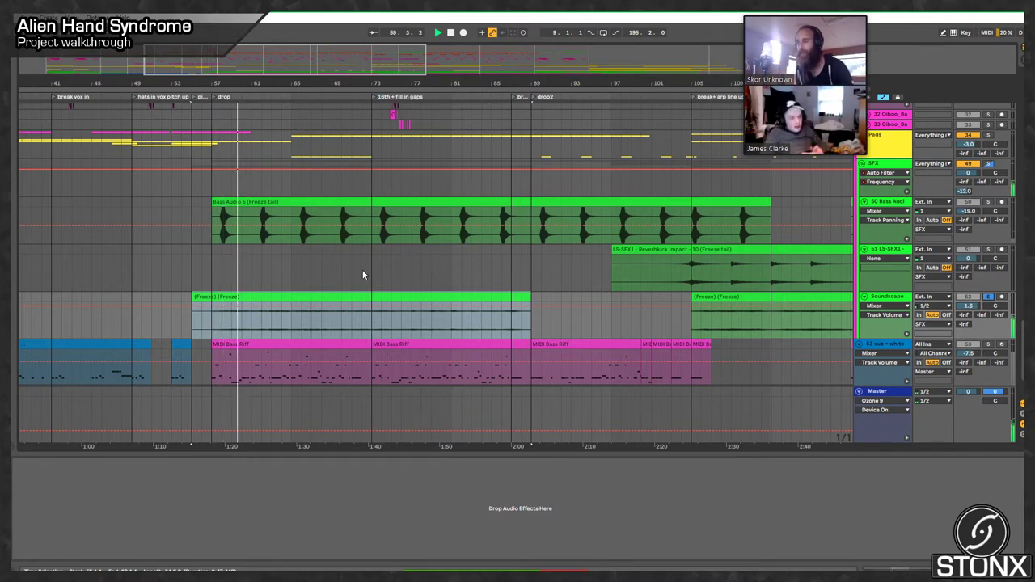
pyautogui.scroll(-4, 362, 272)
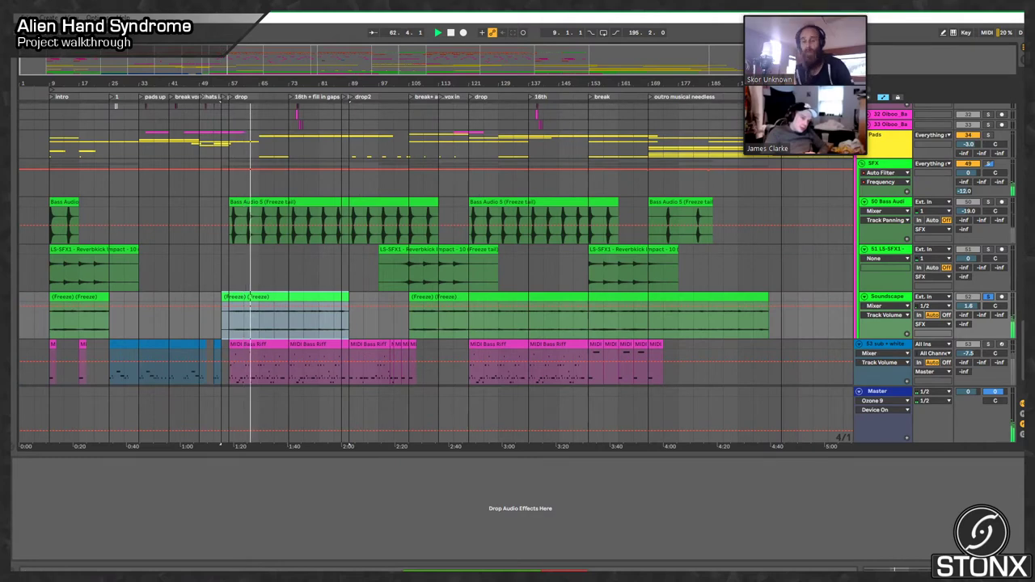
pyautogui.press('space')
# Step: Unfold the Pads group and examine its tracks across the arrangement, from the intro at bar 9 to the outro
pyautogui.scroll(-1, 556, 297)
pyautogui.scroll(-1, 556, 297)
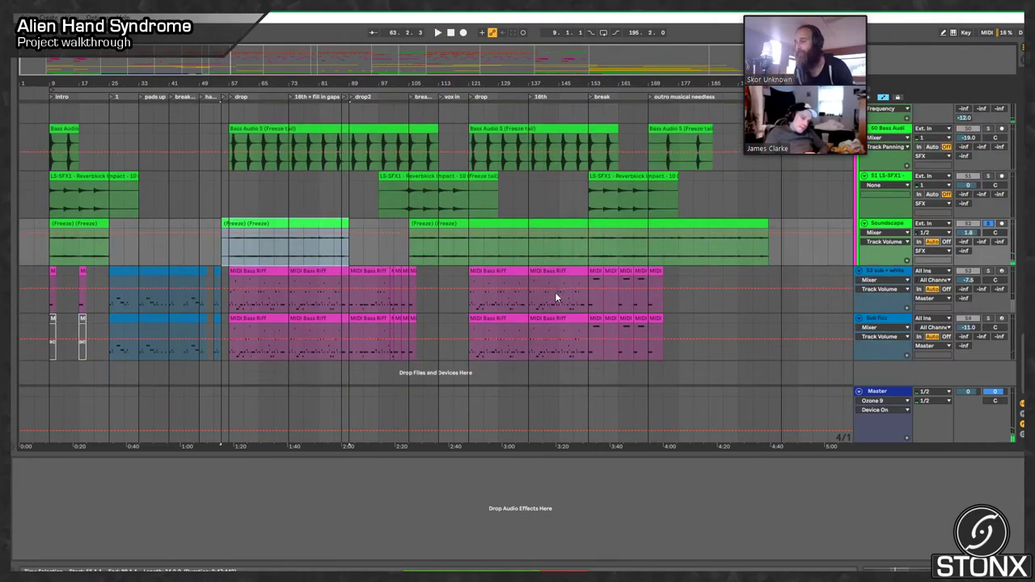
pyautogui.scroll(5, 555, 297)
pyautogui.scroll(5, 556, 298)
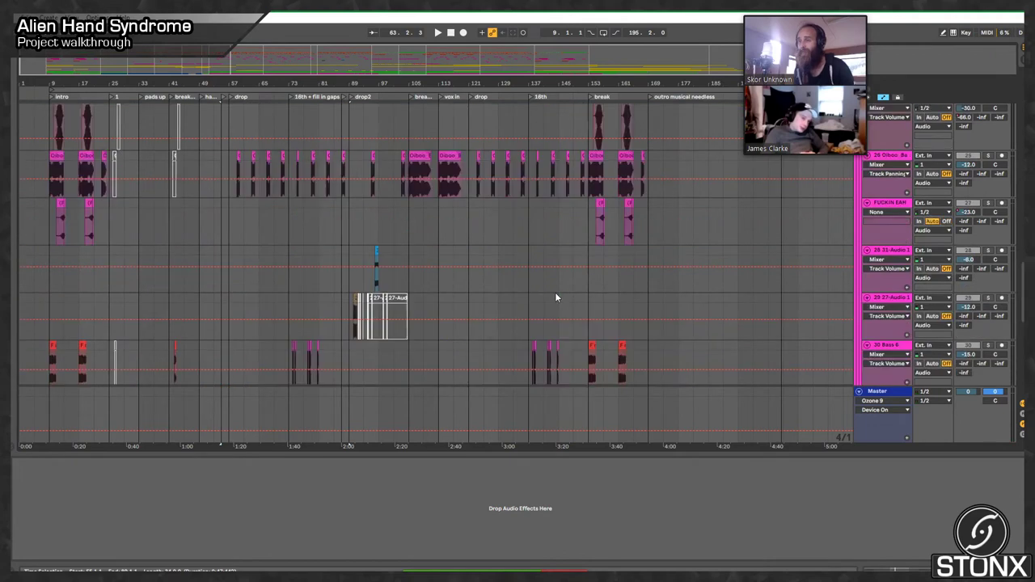
pyautogui.scroll(-12, 556, 297)
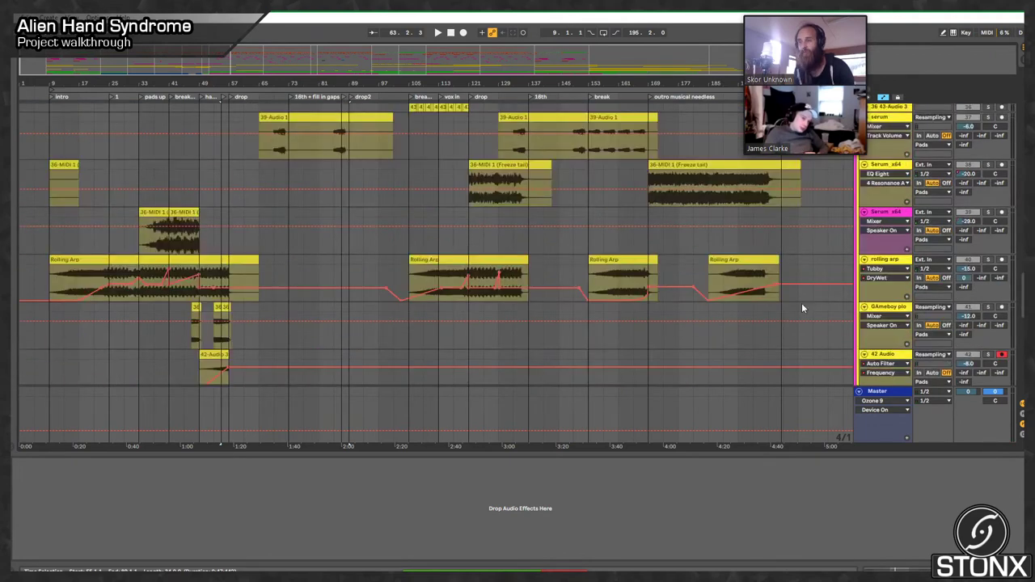
pyautogui.scroll(2, 802, 307)
pyautogui.moveTo(290, 67); pyautogui.dragTo(197, 61)
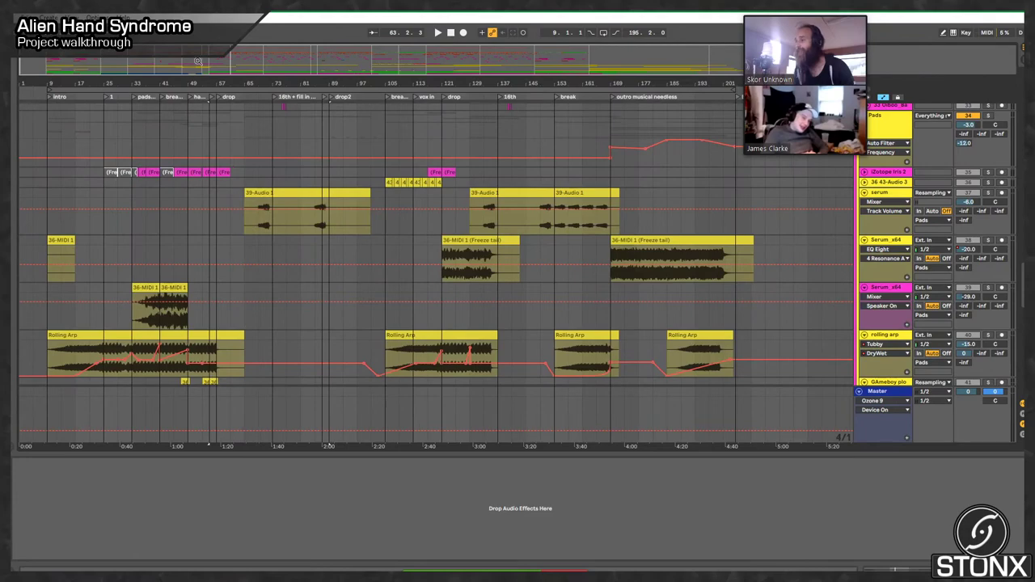
pyautogui.click(42, 240)
pyautogui.click(50, 233)
pyautogui.scroll(-6, 95, 290)
pyautogui.scroll(3, 95, 290)
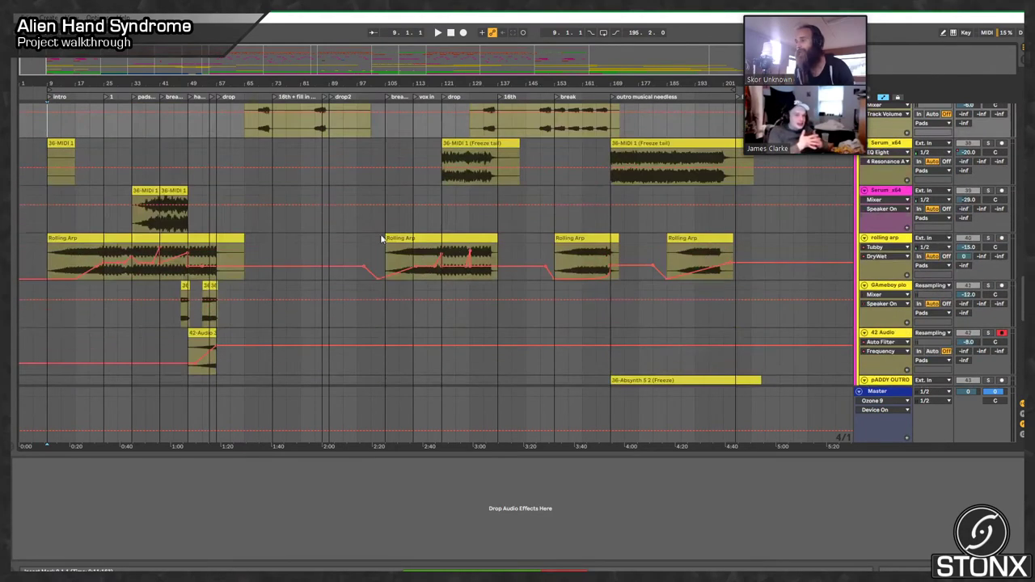
# Step: Set the insert marker at the start of the outro, solo the Pads group and play from there
pyautogui.click(614, 314)
pyautogui.scroll(-3, 614, 315)
pyautogui.scroll(6, 981, 166)
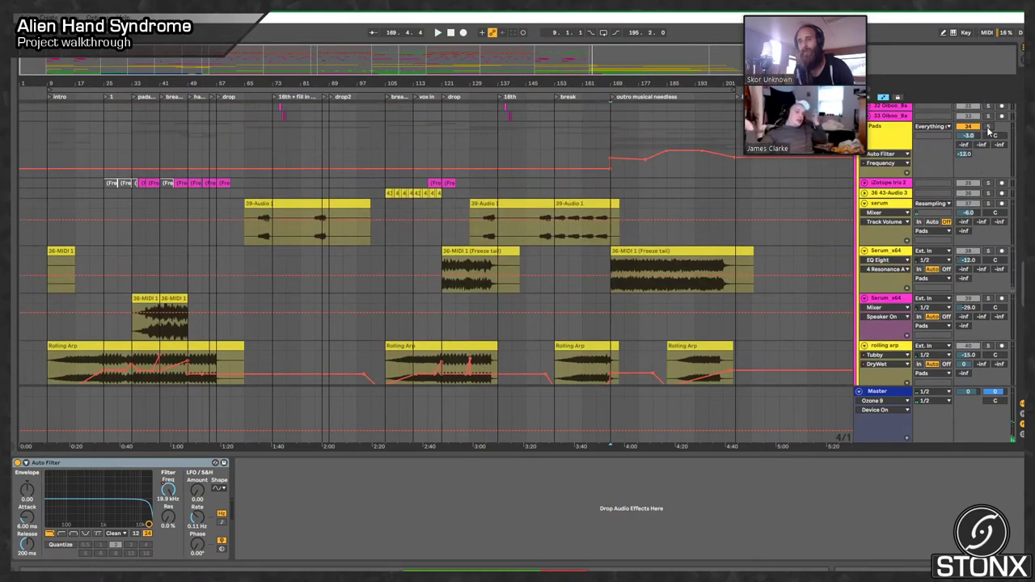
pyautogui.click(988, 128)
pyautogui.scroll(4, 732, 217)
pyautogui.scroll(-1, 628, 249)
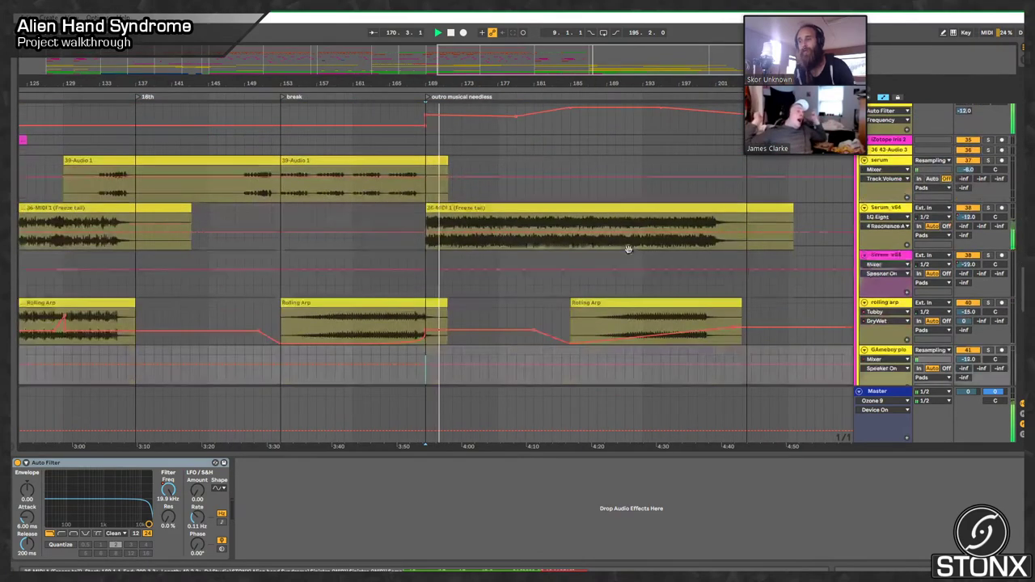
# Step: Solo the didjge track during the outro, and solo Glitchy vox to audition it from just before the break
pyautogui.scroll(-8, 628, 248)
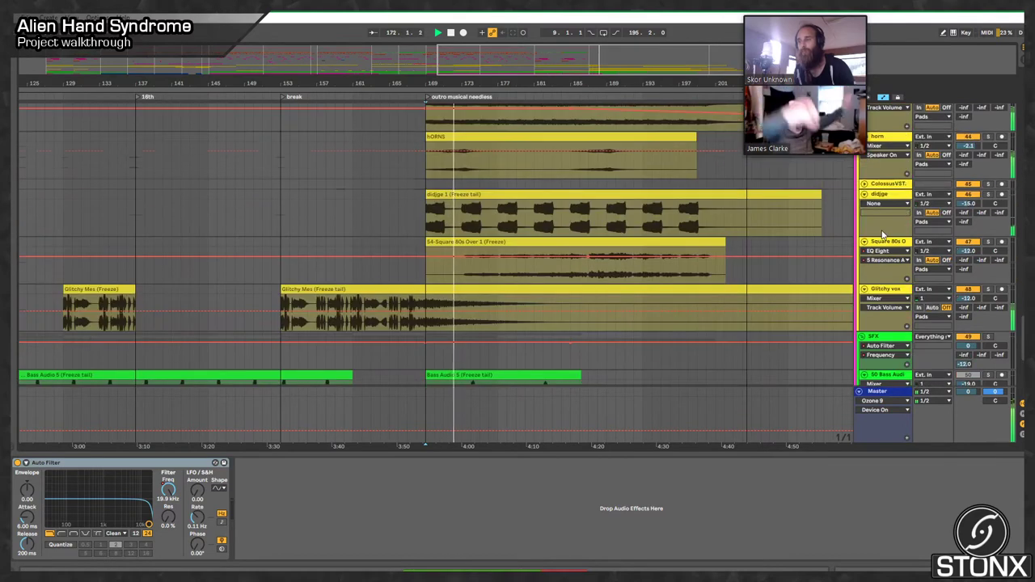
pyautogui.press('space')
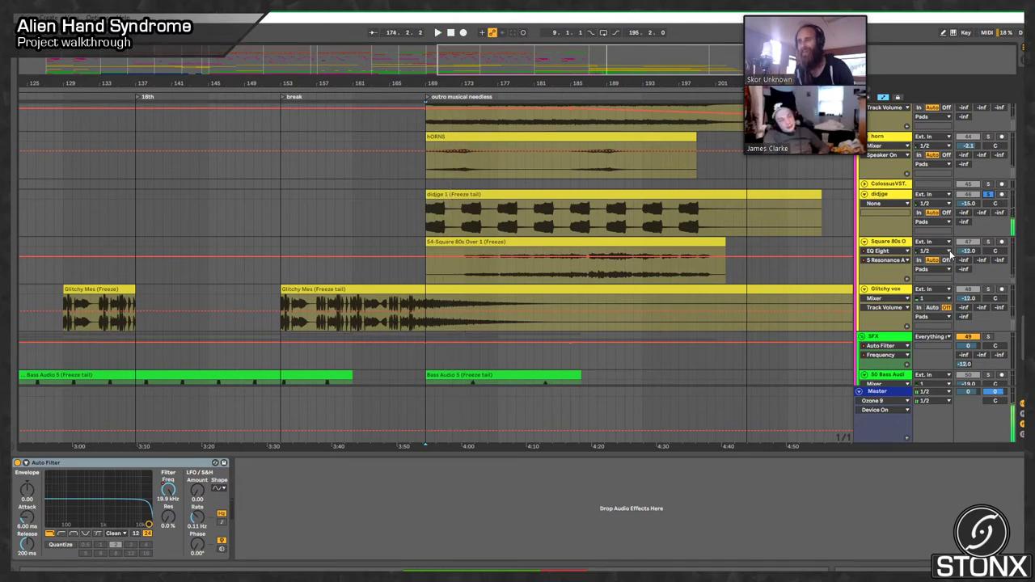
pyautogui.scroll(-1, 951, 255)
pyautogui.click(988, 268)
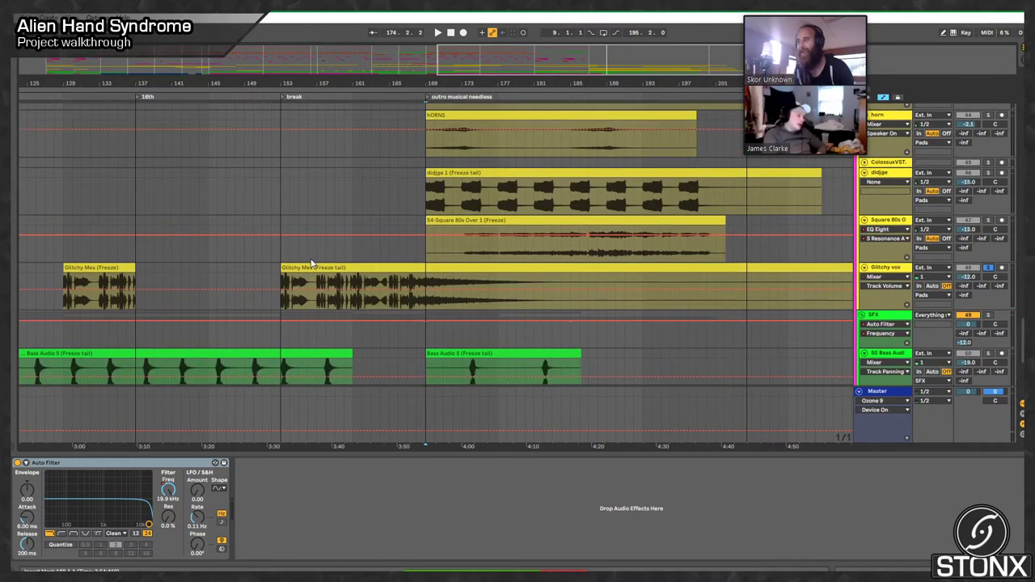
pyautogui.click(272, 254)
pyautogui.press('space')
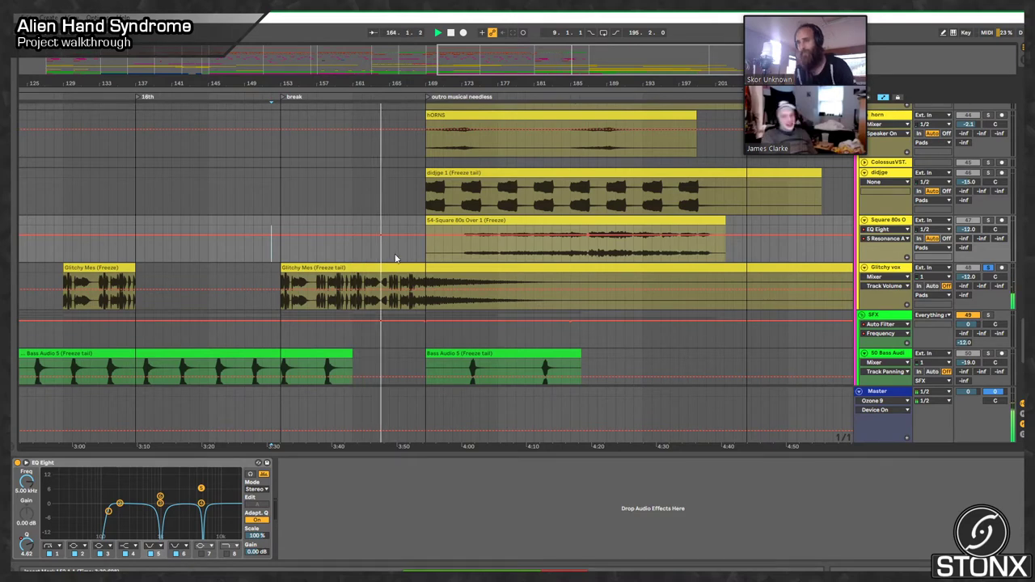
pyautogui.press('space')
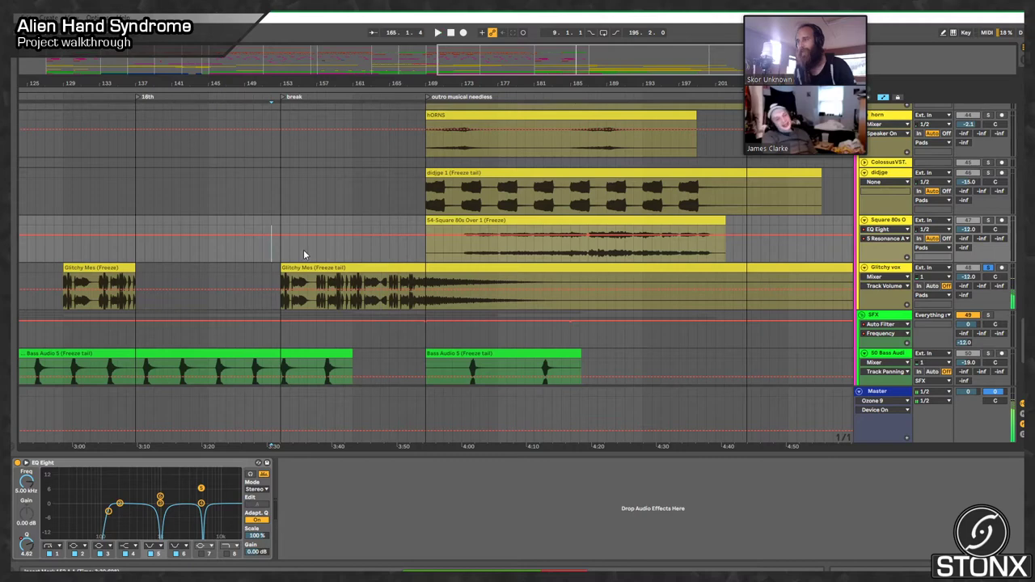
# Step: Audition the tail of the long Glitchy Mes clip from bar 167 into the outro and stop playback
pyautogui.press('Right')
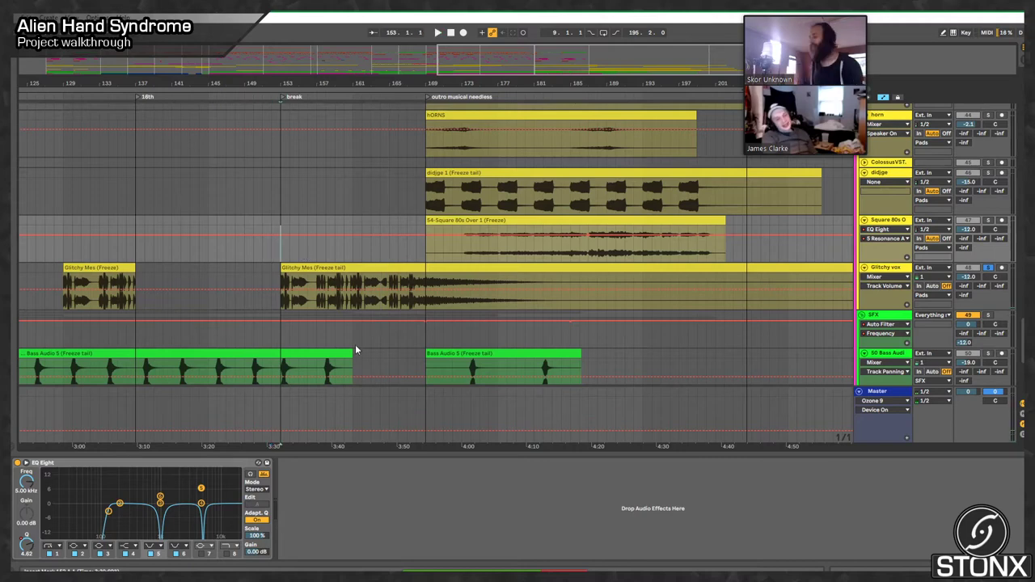
pyautogui.click(284, 304)
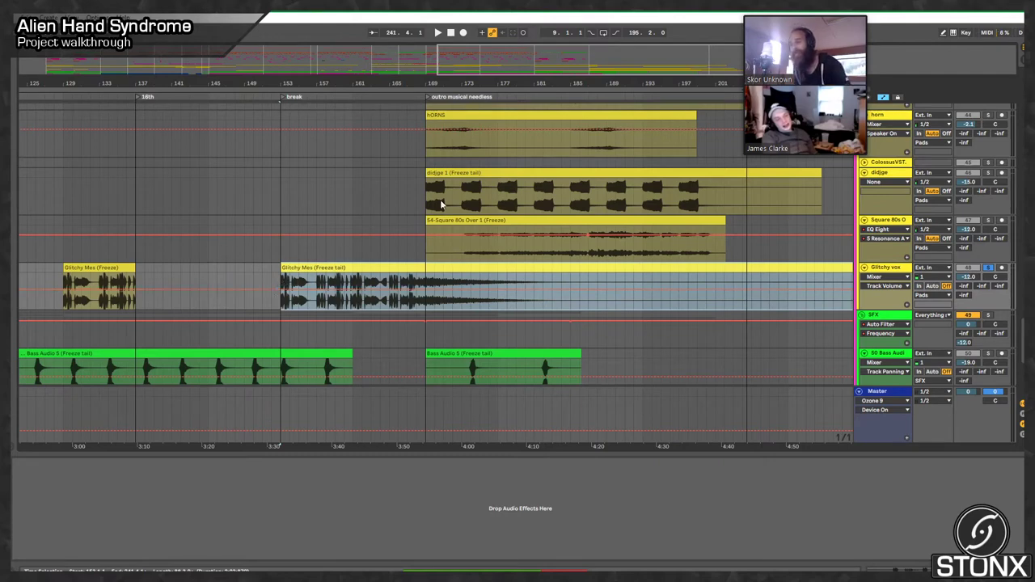
pyautogui.click(407, 292)
pyautogui.press('space')
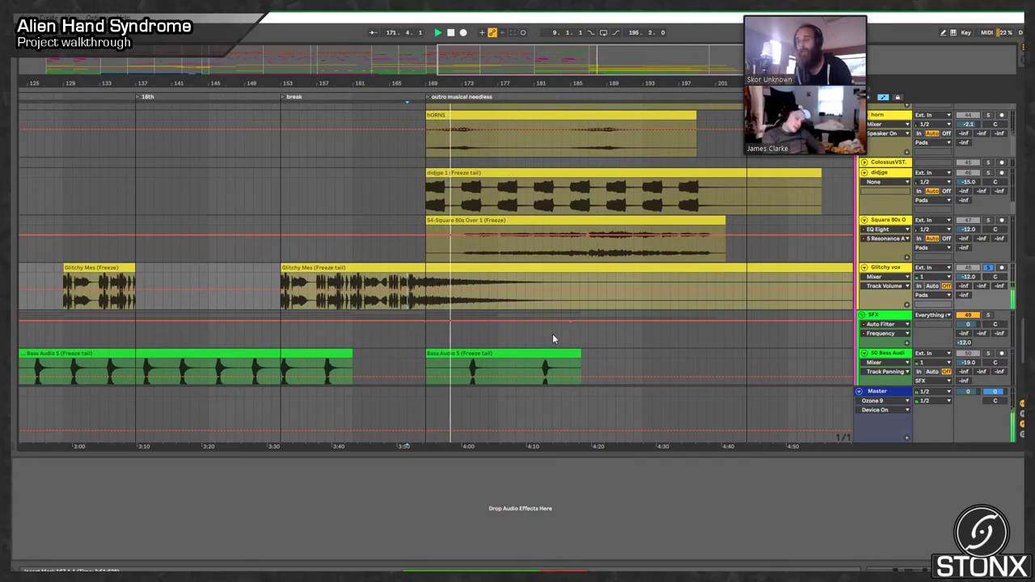
pyautogui.scroll(-3, 582, 327)
pyautogui.scroll(-1, 582, 327)
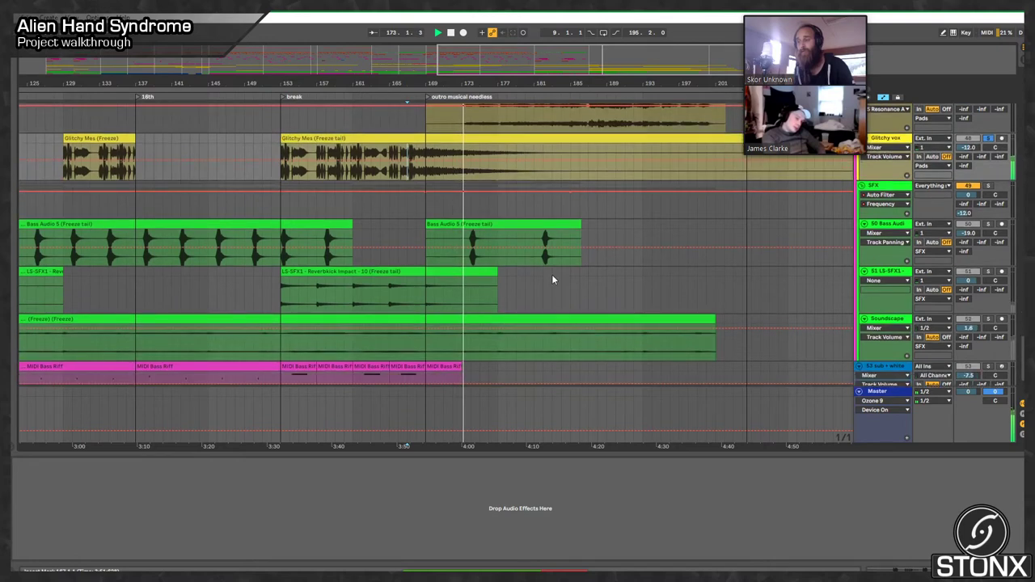
pyautogui.scroll(2, 551, 274)
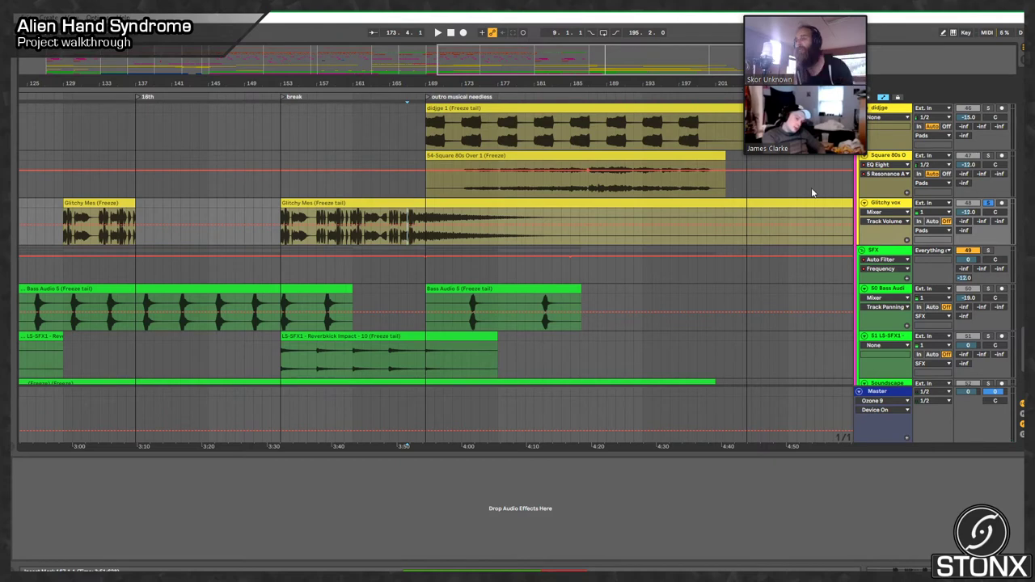
# Step: Solo and record-arm the pADDY OUTRO track and play its Absynth clip from the start of the outro
pyautogui.scroll(3, 598, 231)
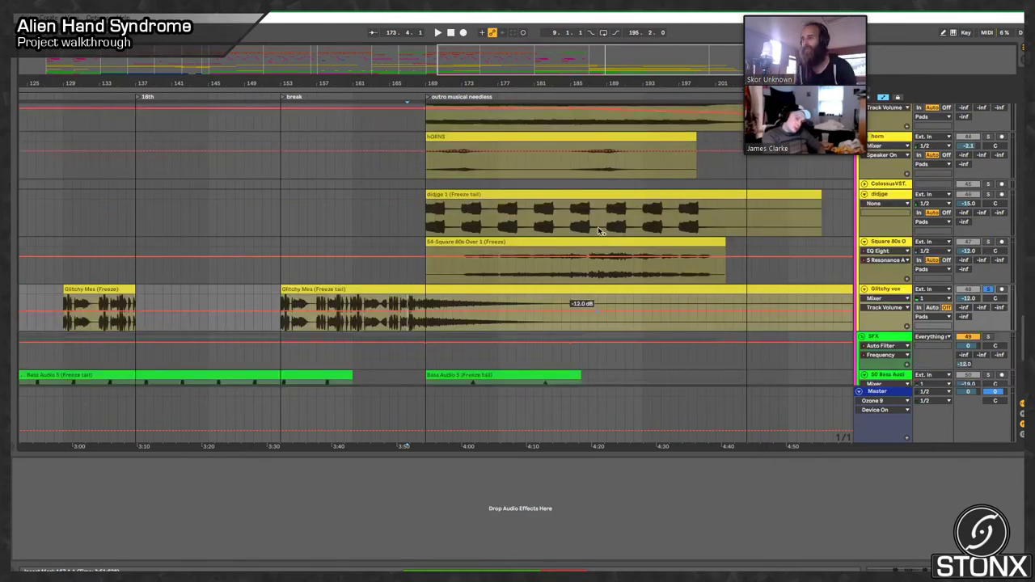
pyautogui.click(599, 241)
pyautogui.scroll(1, 601, 226)
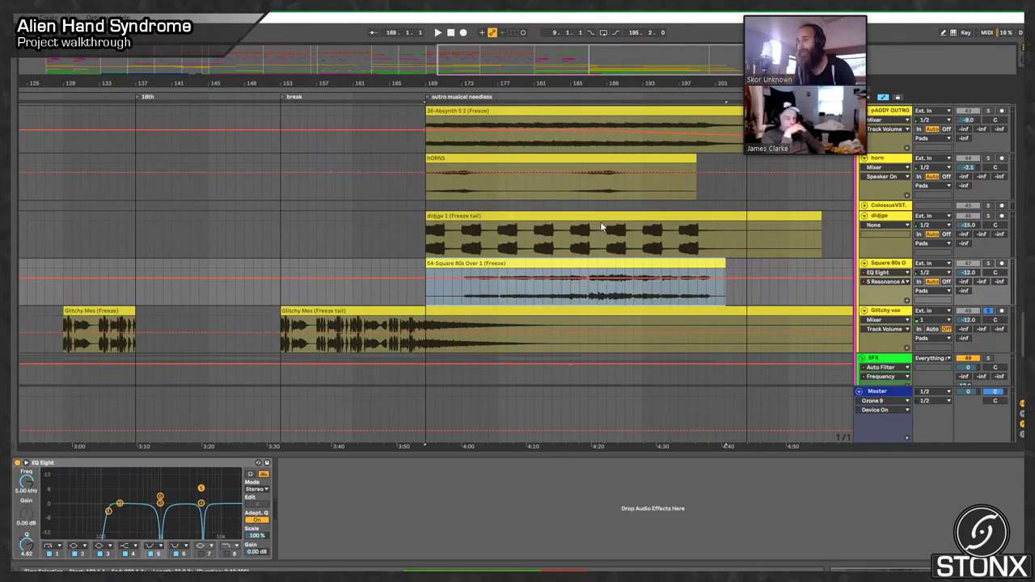
pyautogui.scroll(3, 601, 227)
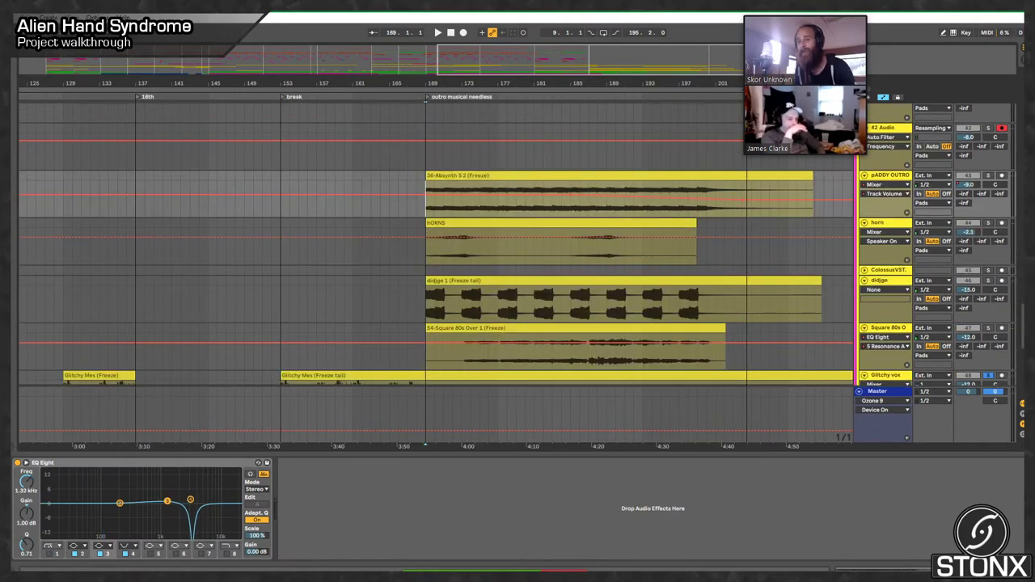
pyautogui.press('space')
pyautogui.click(1001, 175)
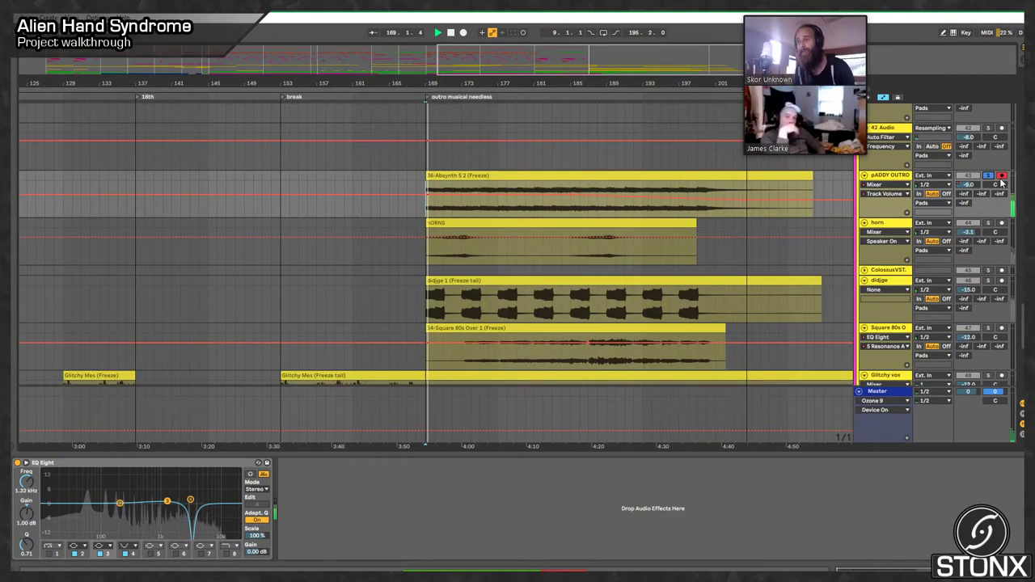
# Step: Solo the yellow Serum_x64 pad track during outro playback and show its device chain
pyautogui.scroll(10, 776, 241)
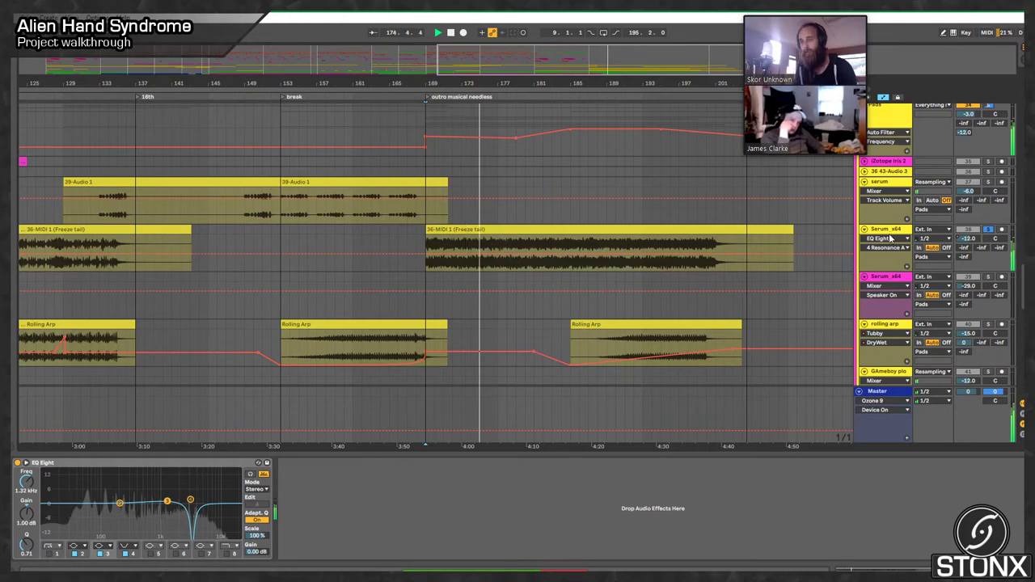
pyautogui.click(890, 237)
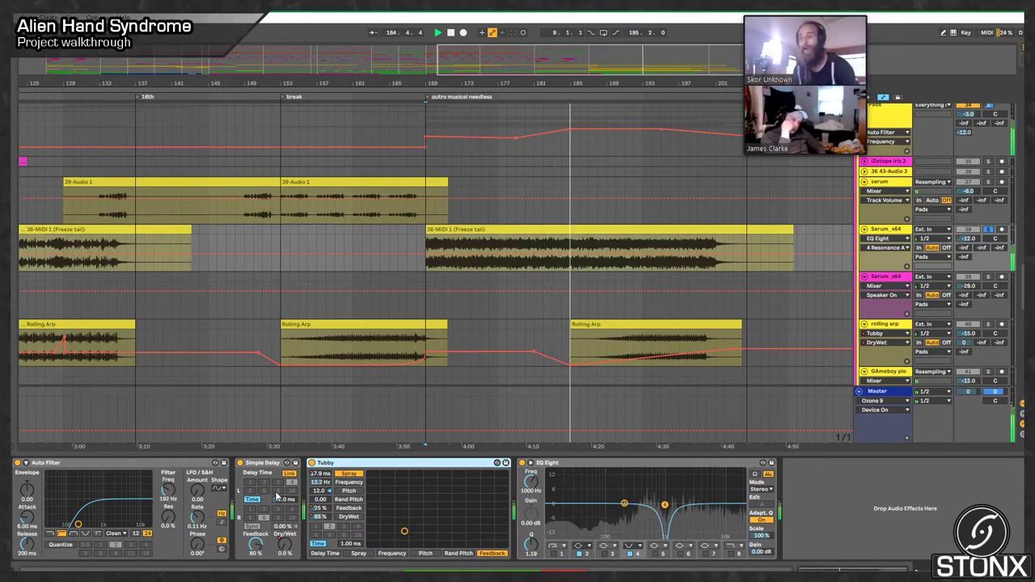
# Step: Stop playback, show the Master track's device chain and set the Master volume to -6.0 dB
pyautogui.click(888, 393)
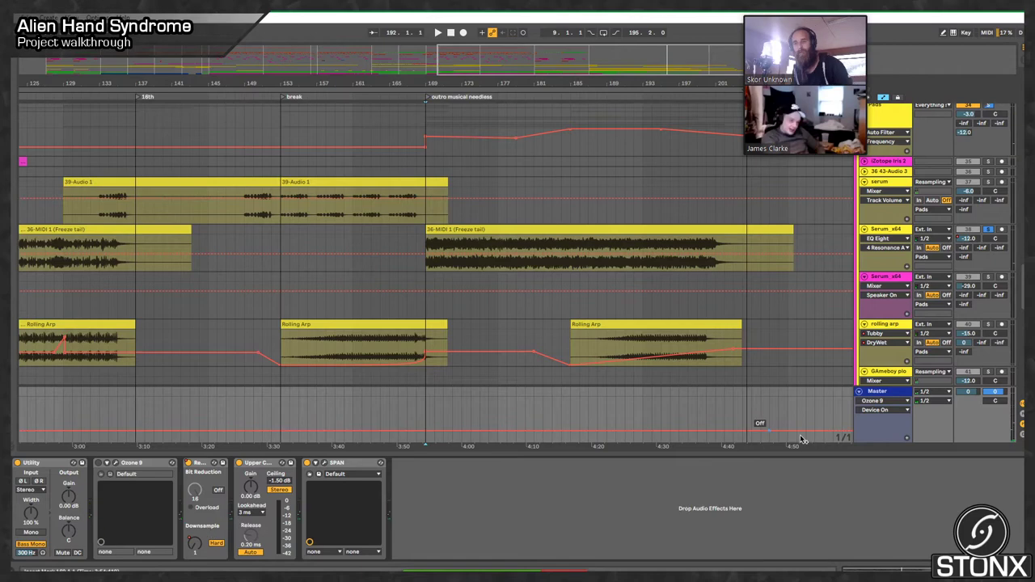
pyautogui.click(970, 392)
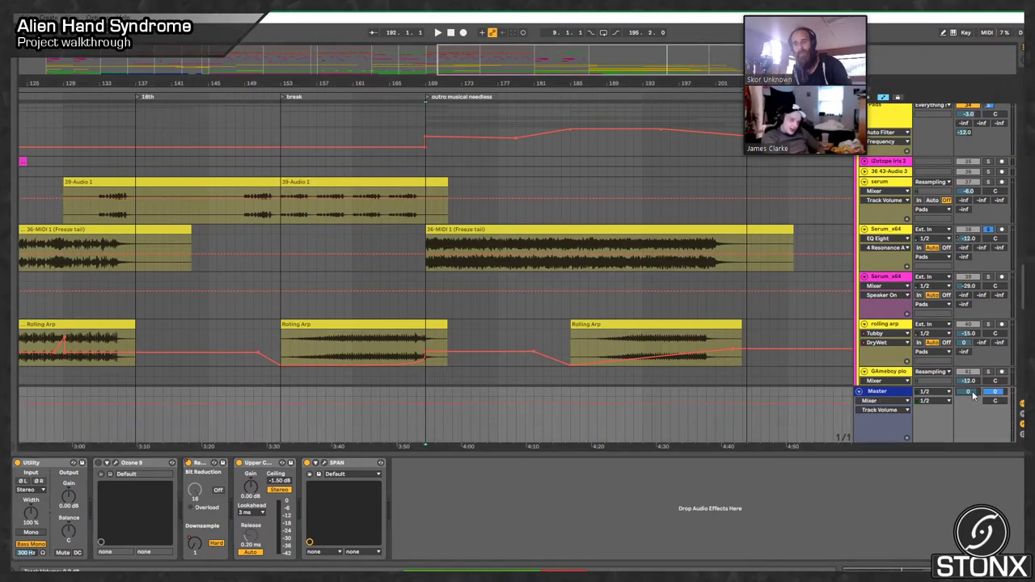
pyautogui.hotkey('ctrl', 'z')
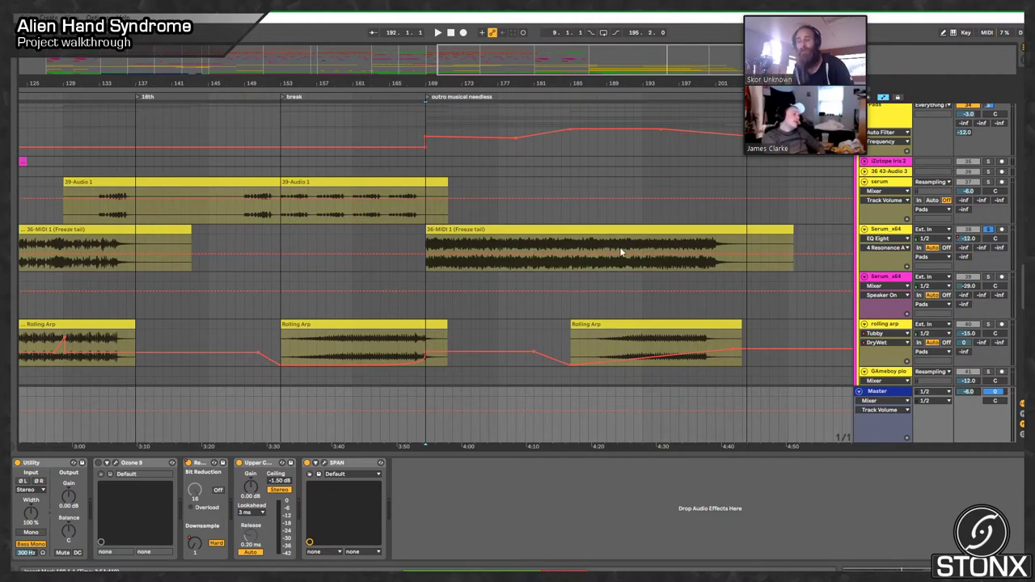
# Step: Examine the device chains of the outro's 36-MIDI 1 clip and the Master, opening and cancelling the Redux hot-swap
pyautogui.click(603, 232)
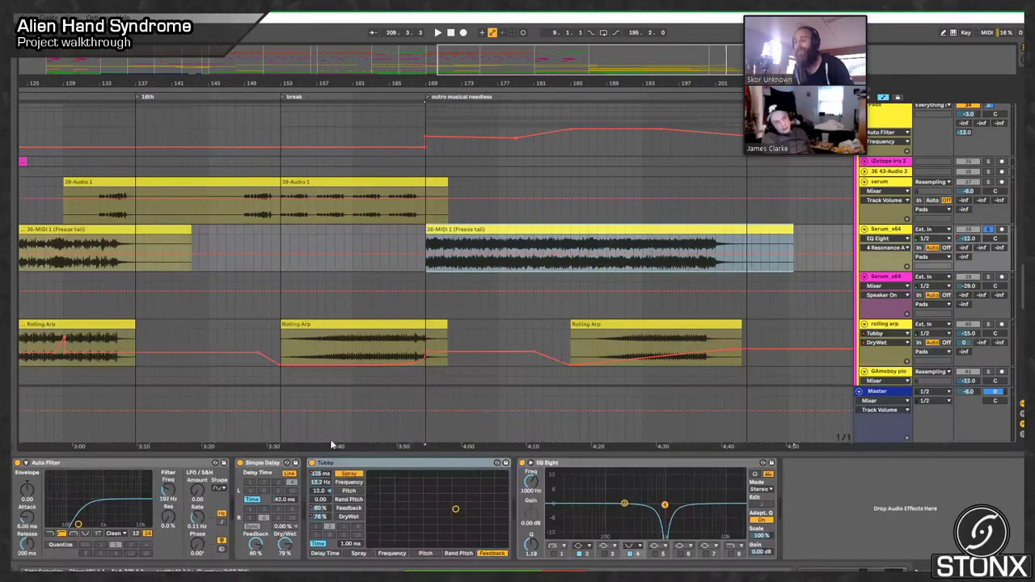
pyautogui.click(578, 408)
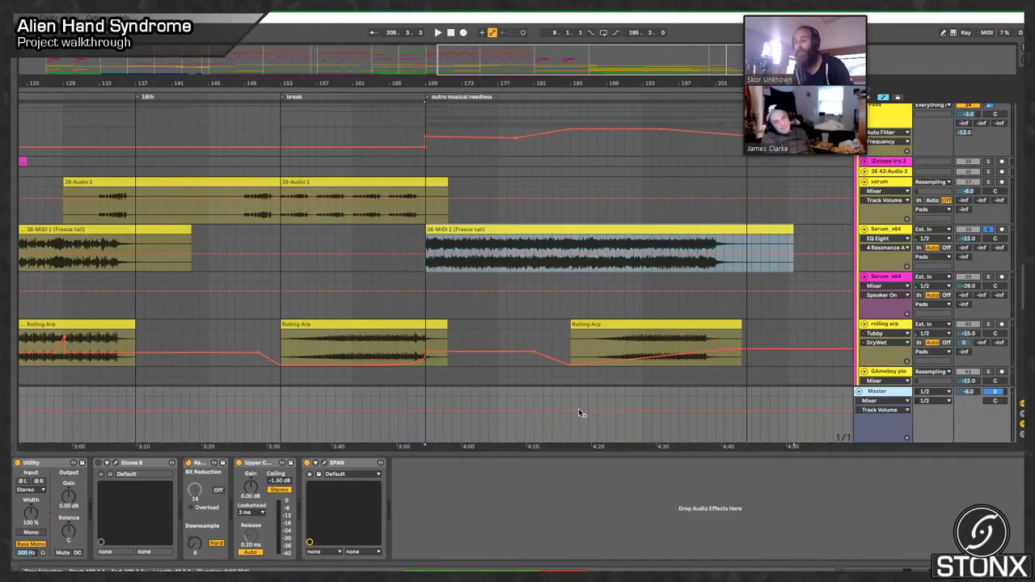
pyautogui.click(214, 463)
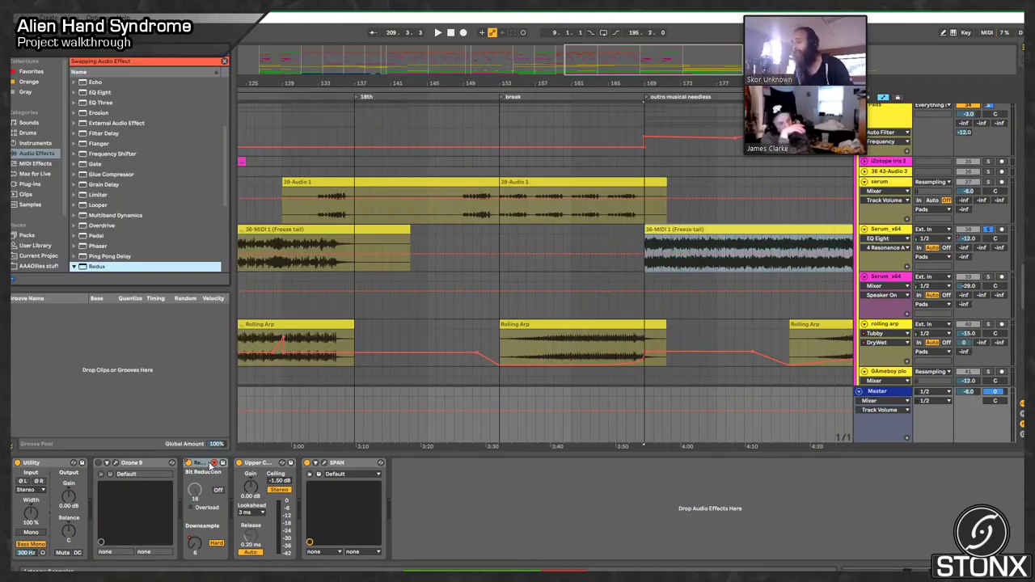
pyautogui.click(215, 464)
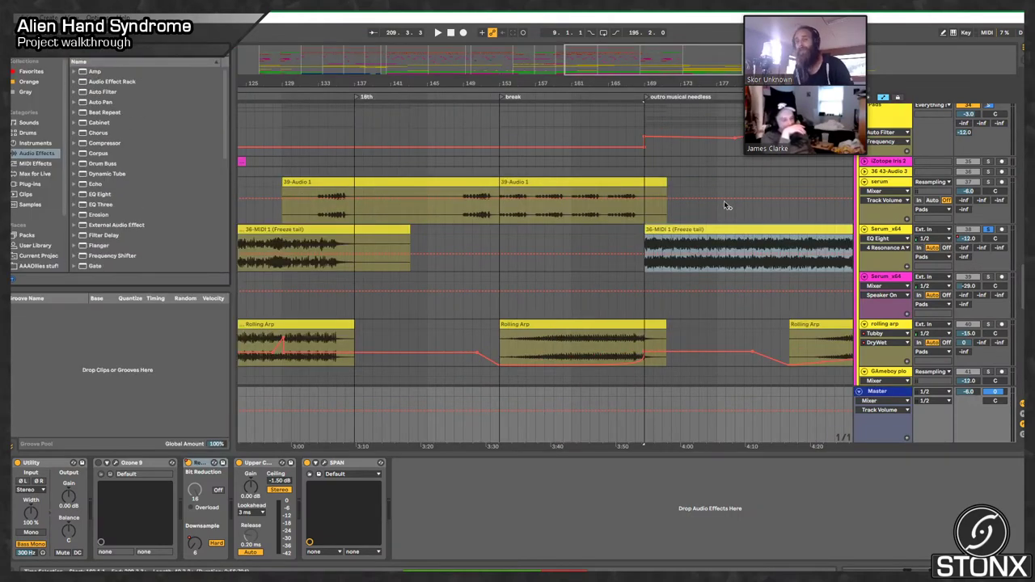
# Step: Solo the rolling arp track, play its outro clip from bar 189 and stop playback
pyautogui.moveTo(658, 62); pyautogui.dragTo(705, 61)
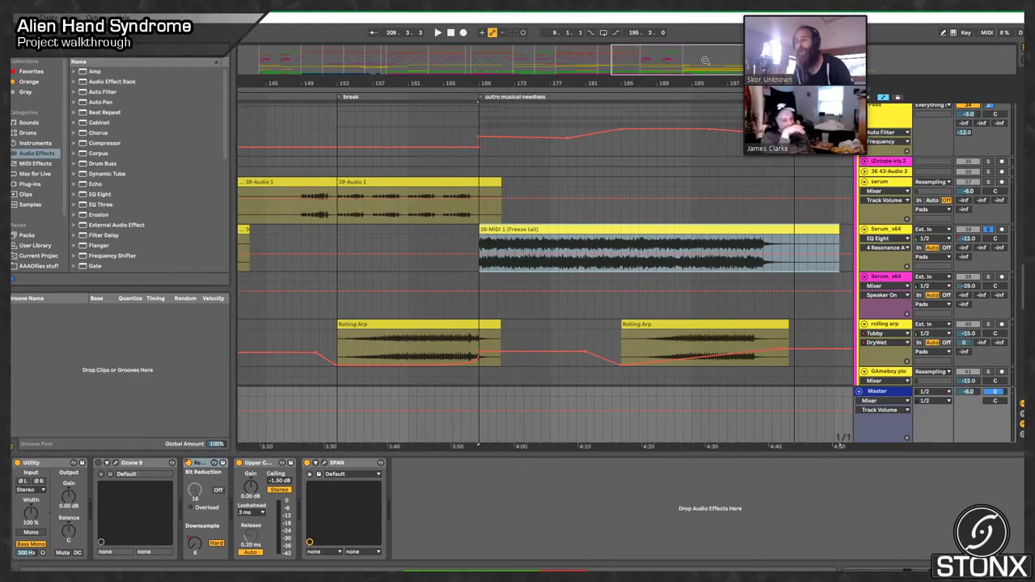
pyautogui.click(616, 303)
pyautogui.scroll(-5, 616, 307)
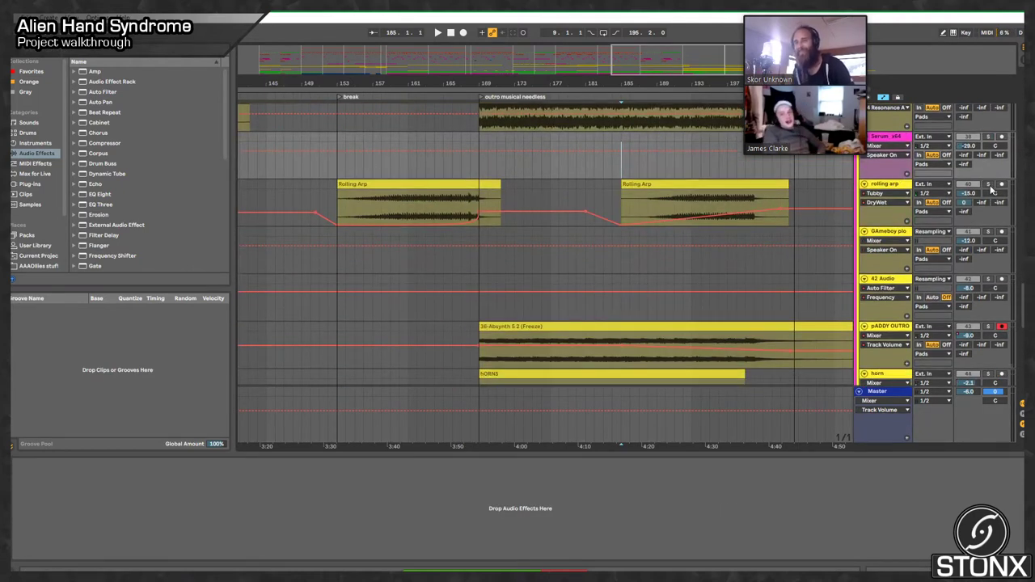
pyautogui.click(989, 185)
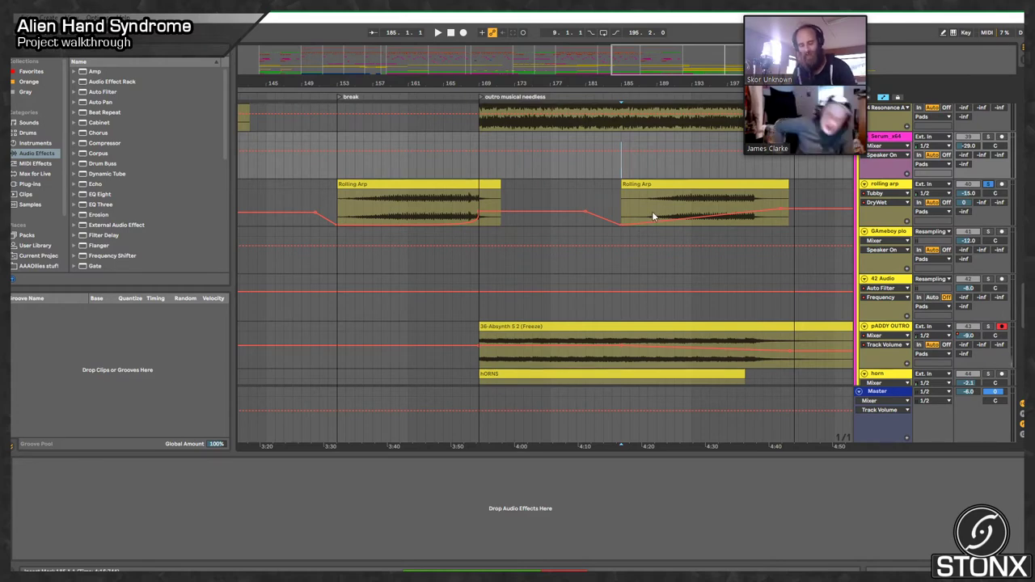
pyautogui.click(657, 205)
pyautogui.press('space')
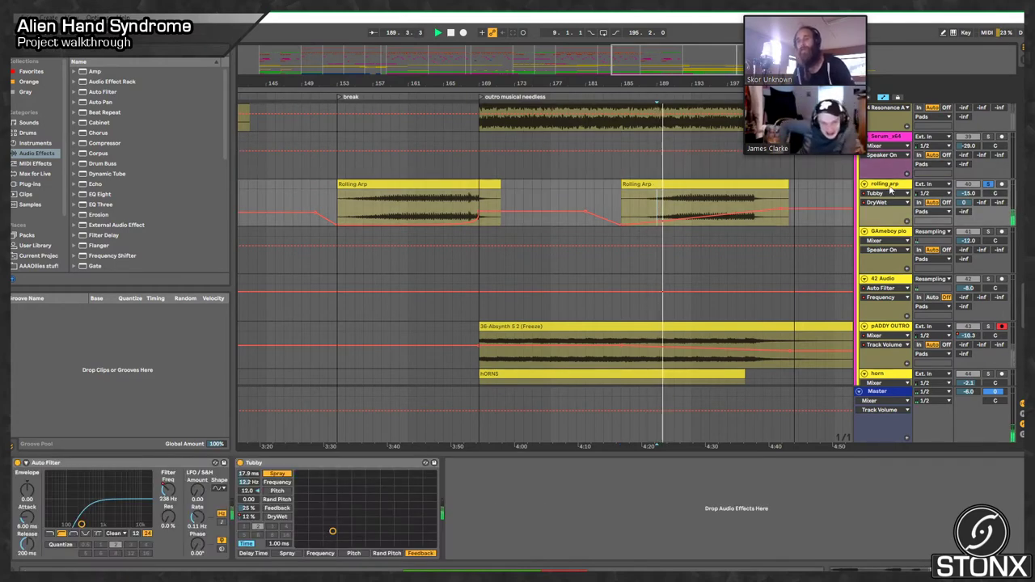
pyautogui.scroll(3, 703, 224)
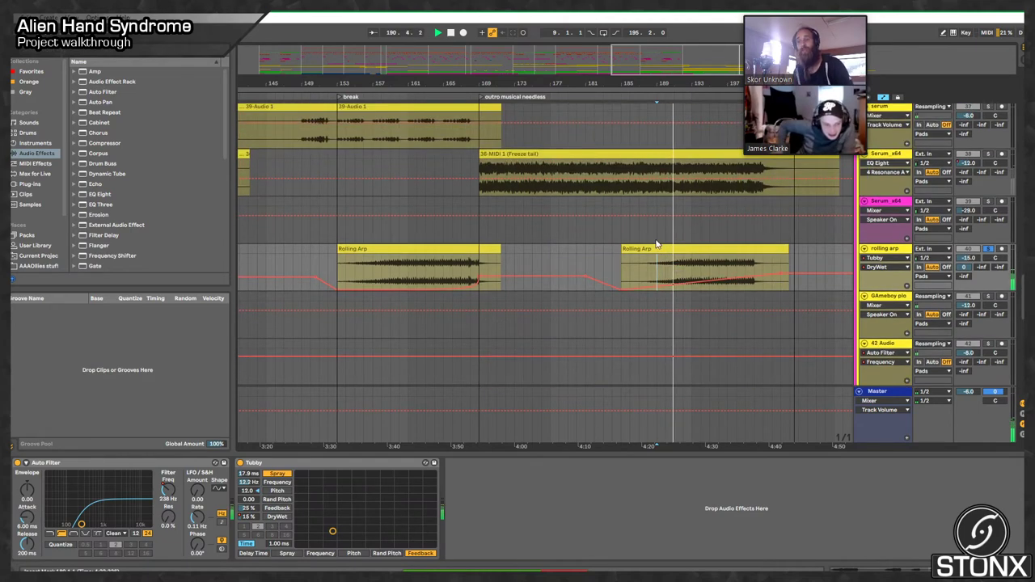
pyautogui.scroll(-10, 719, 199)
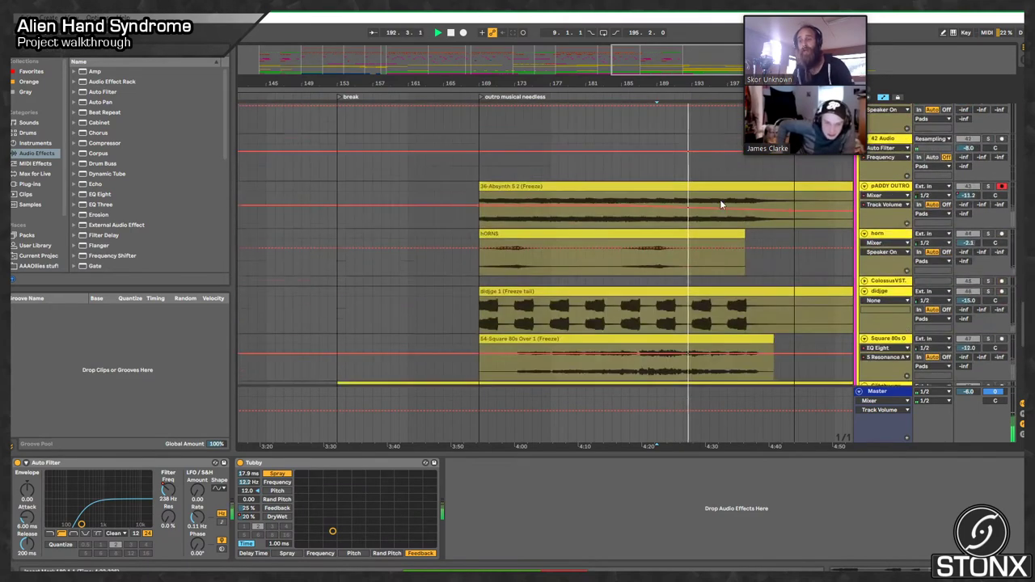
pyautogui.scroll(1, 784, 233)
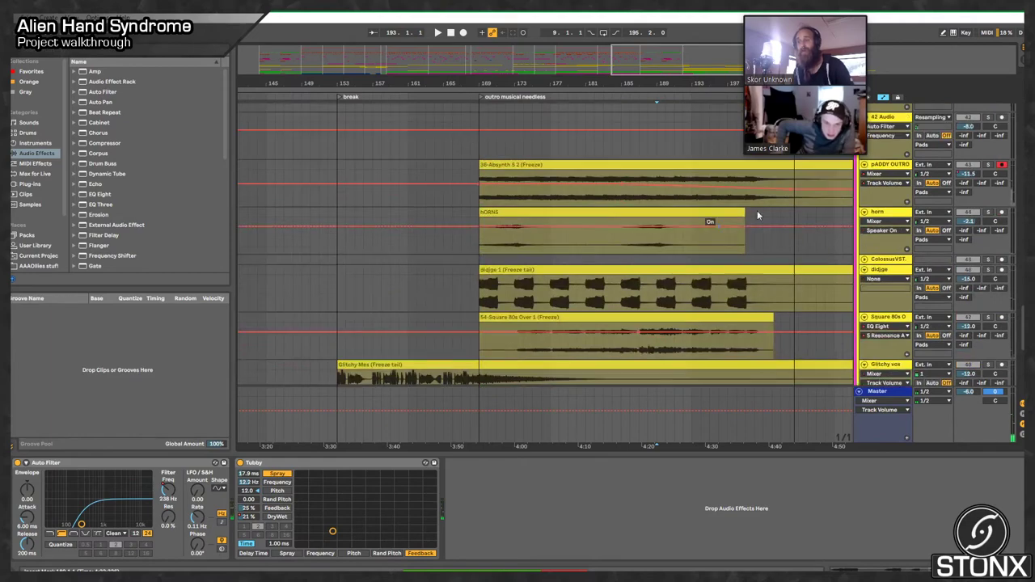
# Step: Solo the pADDY OUTRO track and audition its Absynth clip from bar 187
pyautogui.click(644, 194)
pyautogui.scroll(-5, 647, 202)
pyautogui.scroll(8, 649, 210)
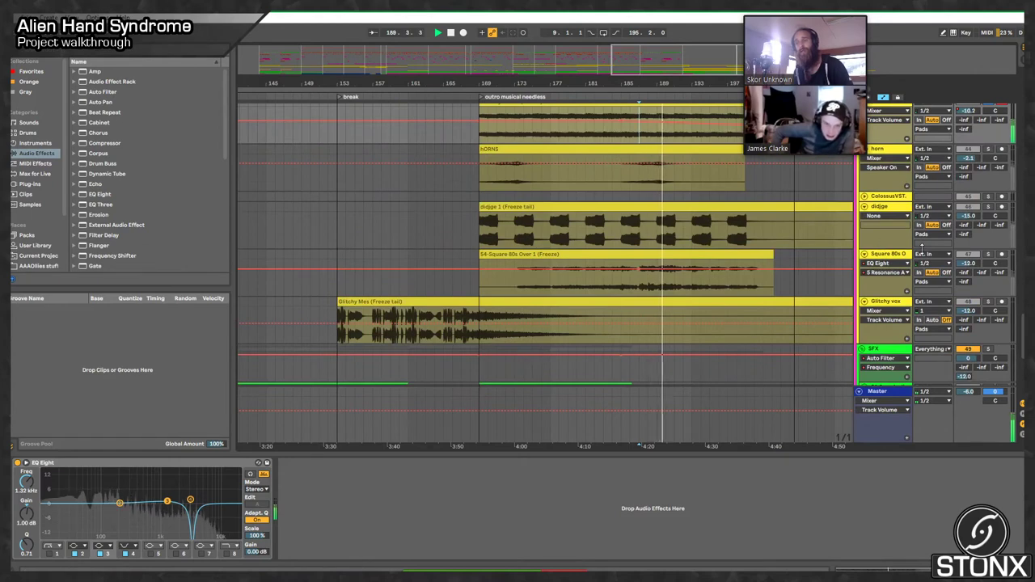
# Step: Solo the Square 80s track, play its outro clip from bar 173 and reset the Master volume to 0 dB
pyautogui.click(989, 255)
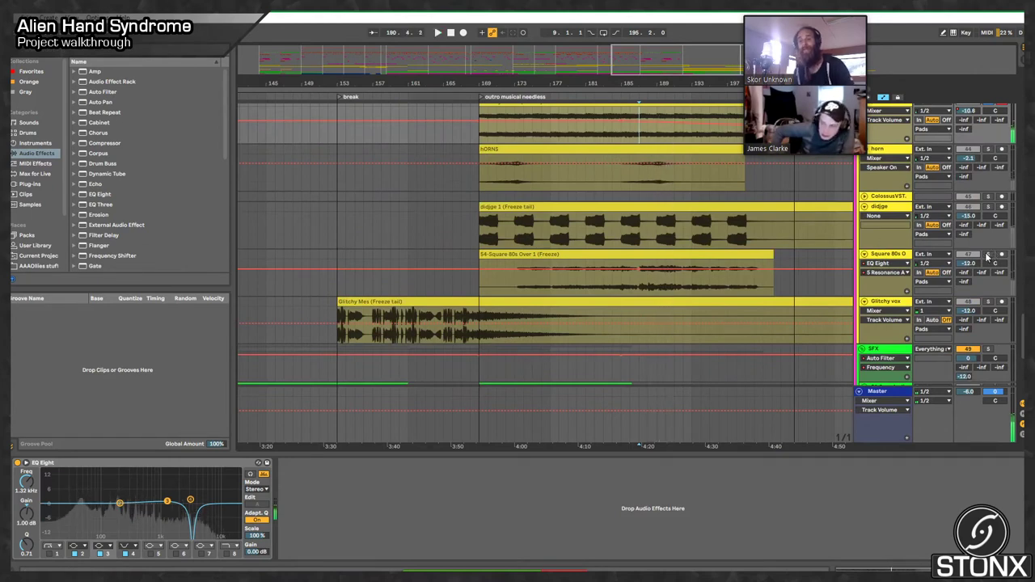
pyautogui.click(624, 254)
pyautogui.press('space')
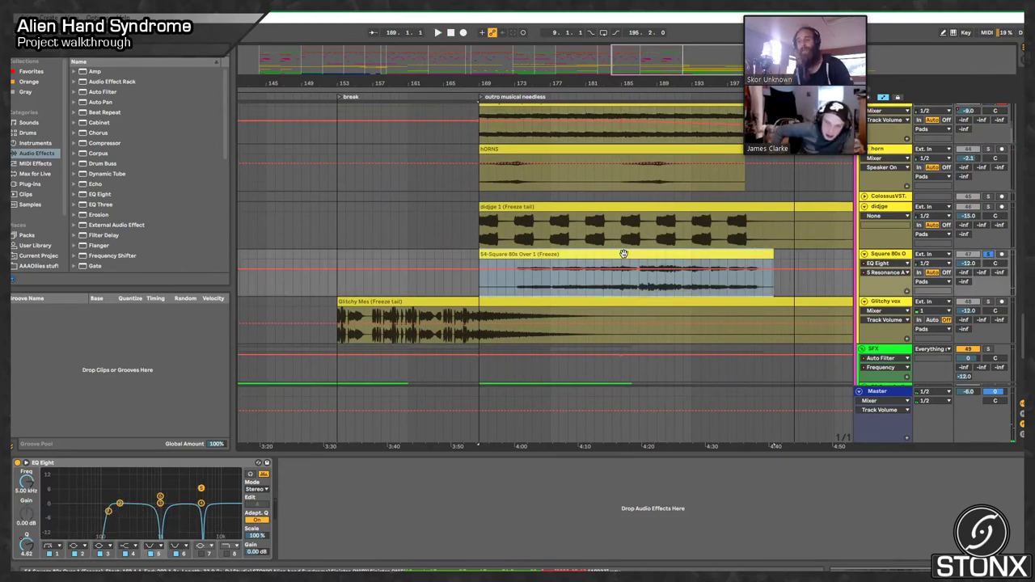
pyautogui.click(517, 292)
pyautogui.press('space')
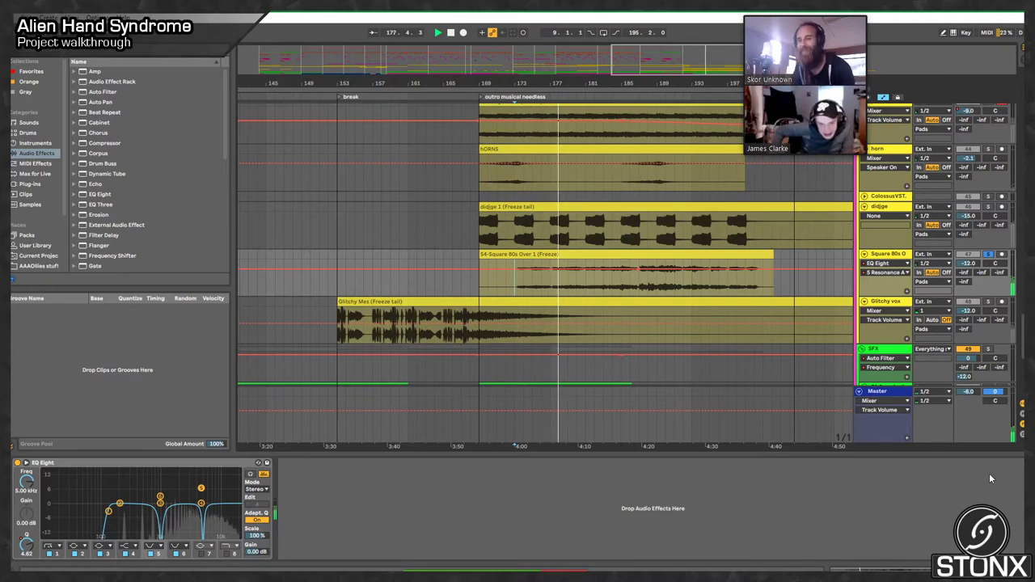
pyautogui.doubleClick(968, 392)
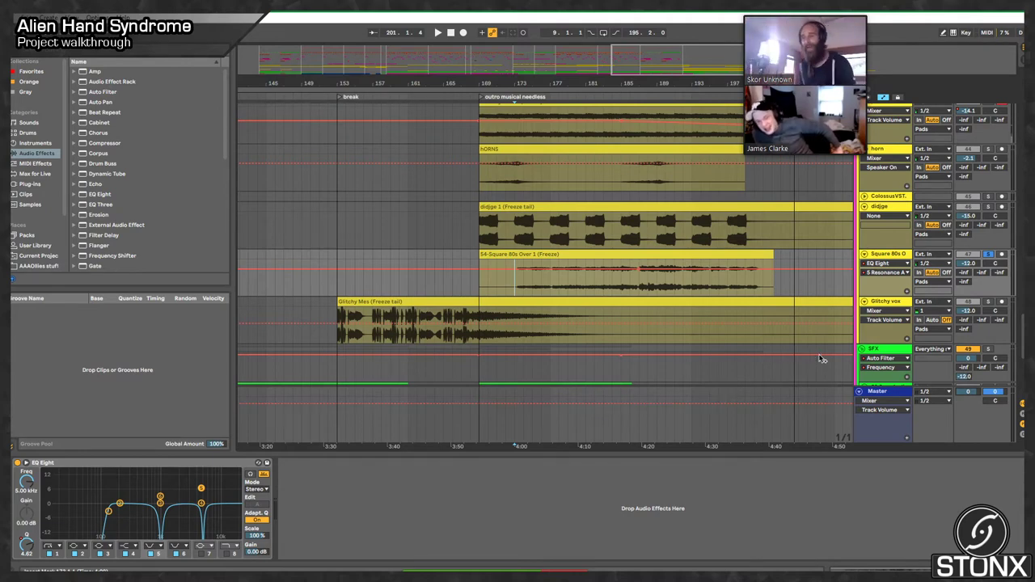
# Step: Audition the 54-Square 80s Over 1 clip from around bar 187 in the outro and stop playback
pyautogui.click(639, 271)
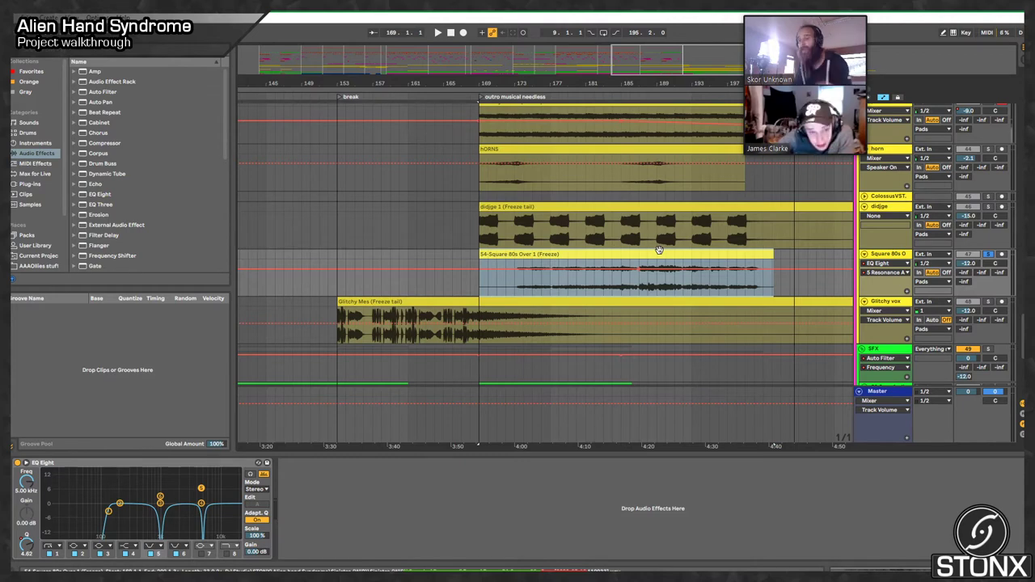
pyautogui.click(654, 287)
pyautogui.press('space')
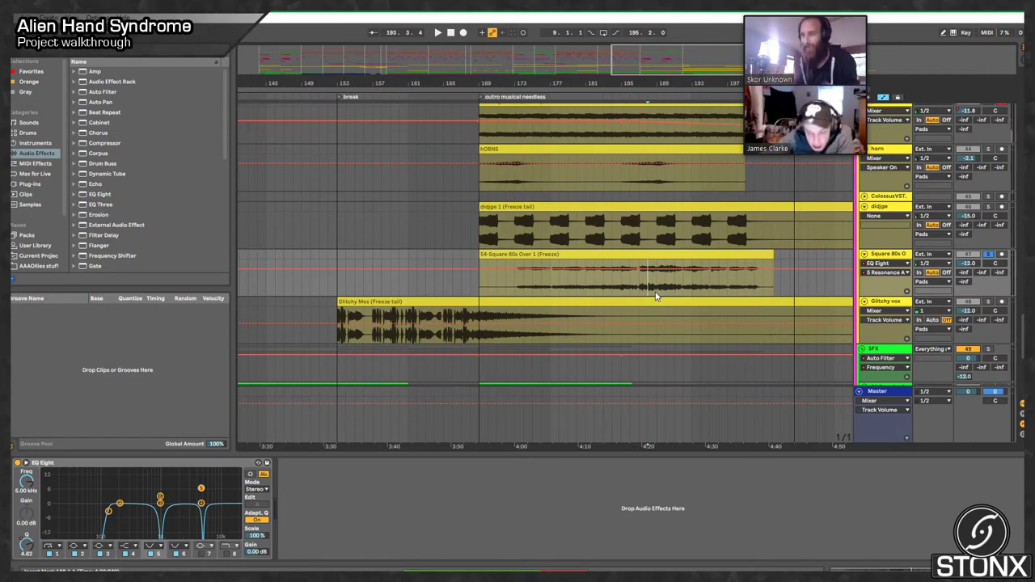
# Step: Unsolo the Square 80s track and disarm recording on the pADDY OUTRO track
pyautogui.click(975, 254)
pyautogui.click(985, 255)
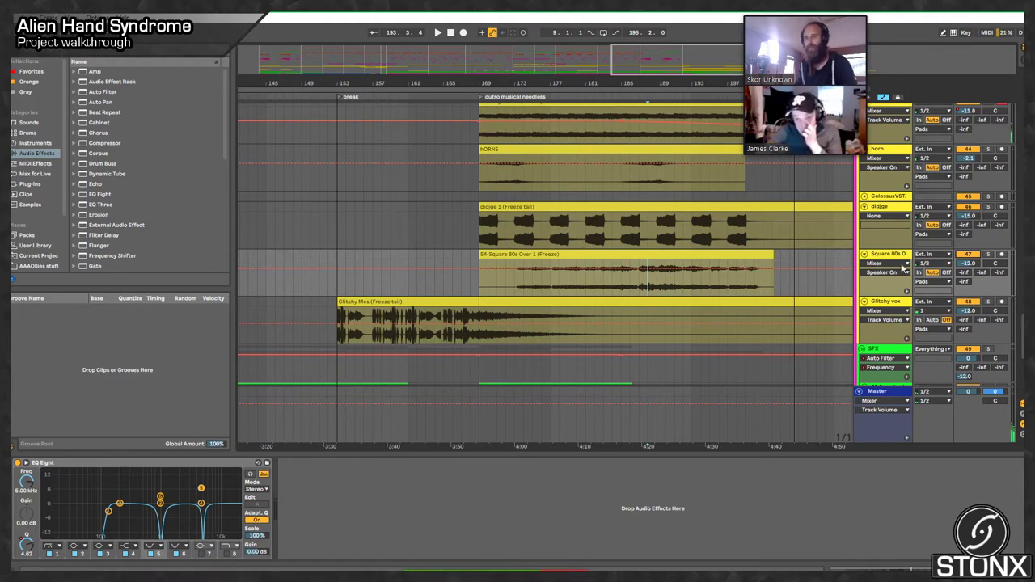
pyautogui.scroll(2, 995, 181)
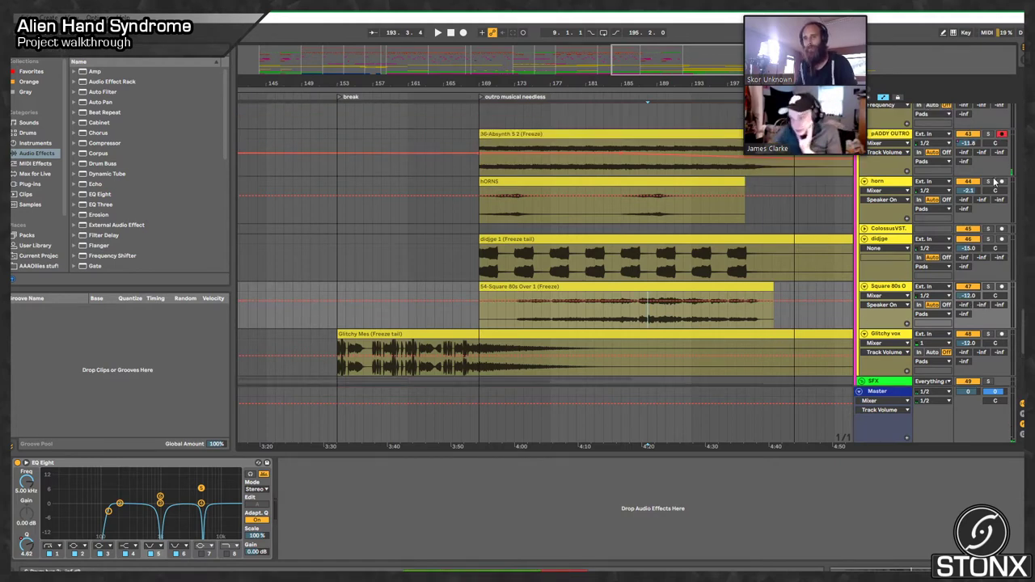
pyautogui.click(1002, 134)
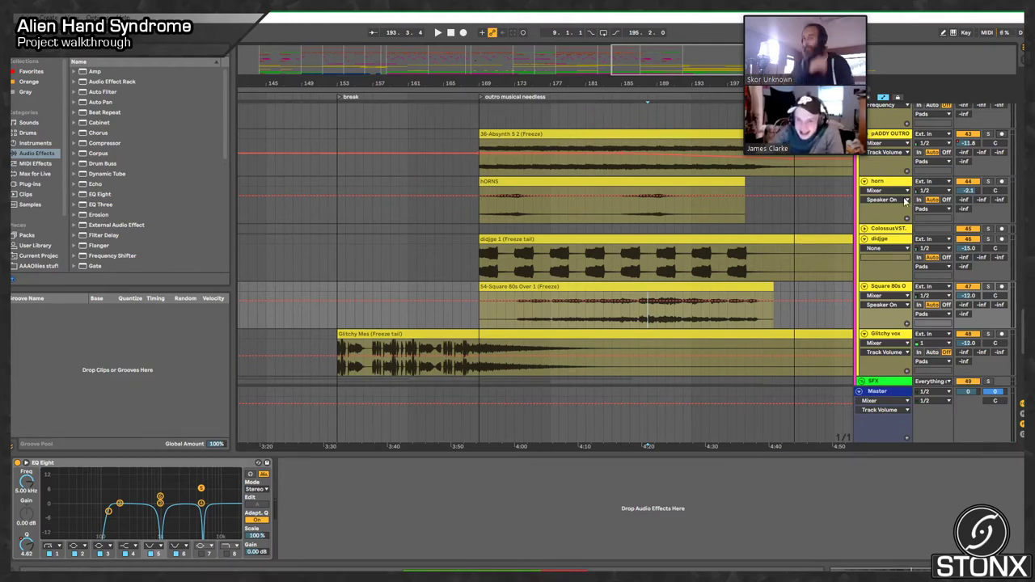
# Step: Review the whole arrangement from the outro pads and SFX tracks up to the bass audio tracks
pyautogui.click(481, 231)
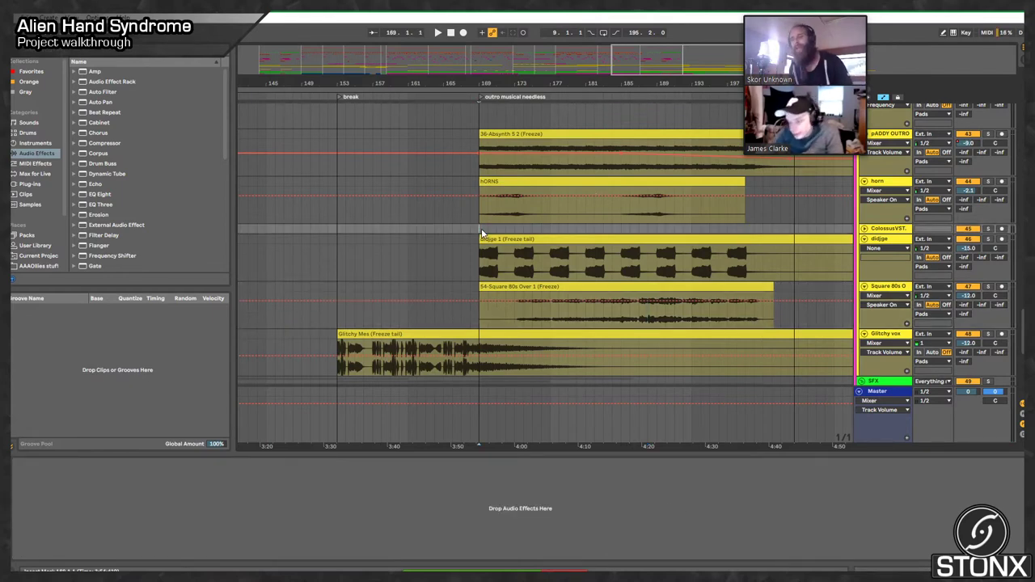
pyautogui.moveTo(643, 65); pyautogui.dragTo(372, 65)
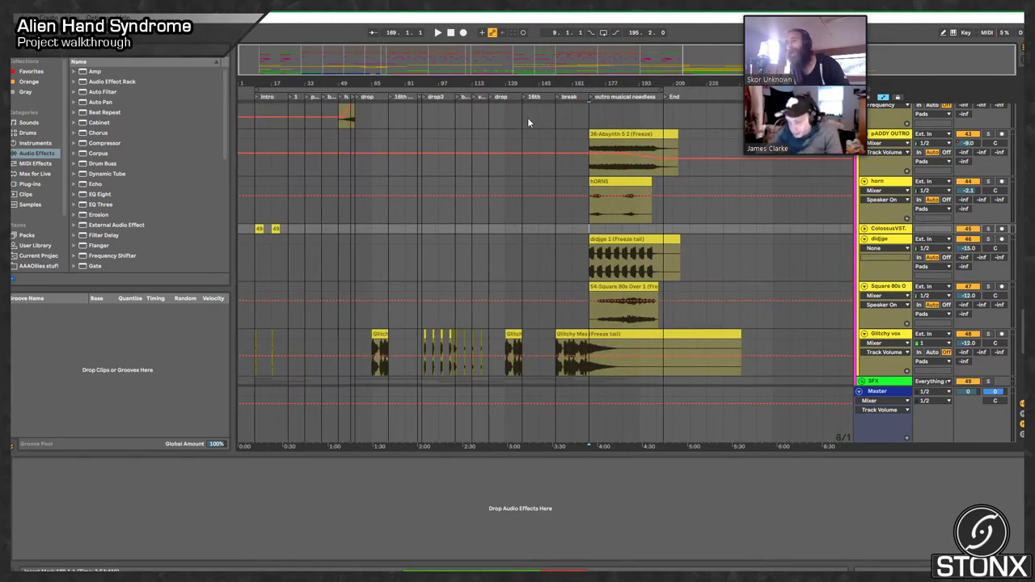
pyautogui.moveTo(518, 77)
pyautogui.mouseDown()
pyautogui.moveTo(512, 85)
pyautogui.moveTo(501, 65)
pyautogui.mouseUp()
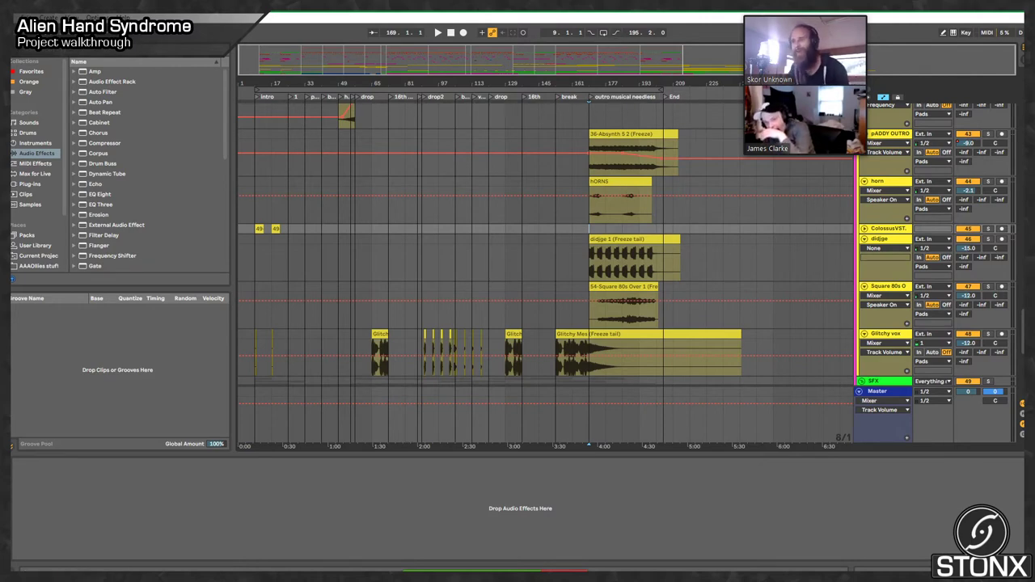
pyautogui.scroll(-5, 454, 202)
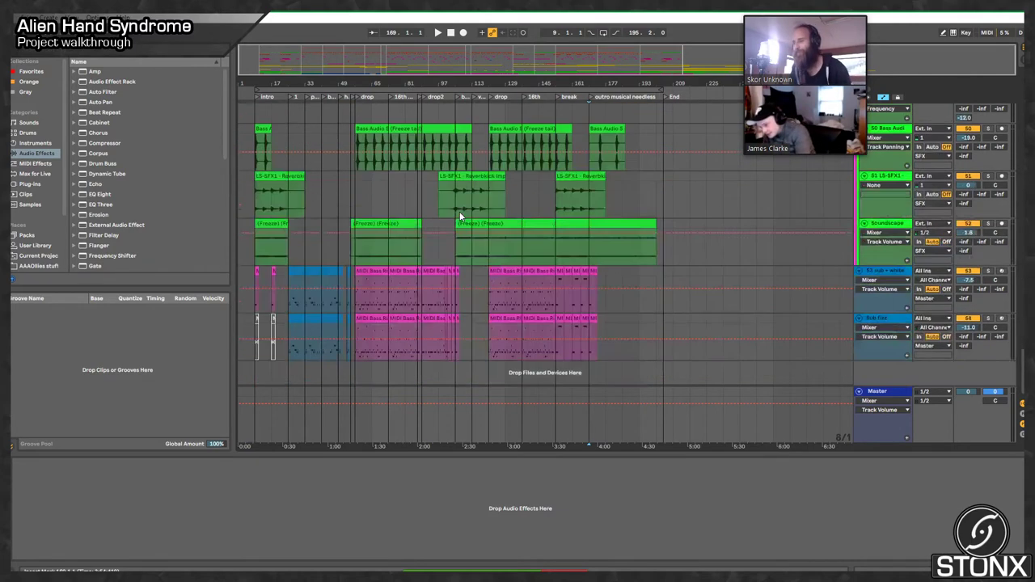
pyautogui.scroll(2, 459, 215)
pyautogui.scroll(5, 327, 200)
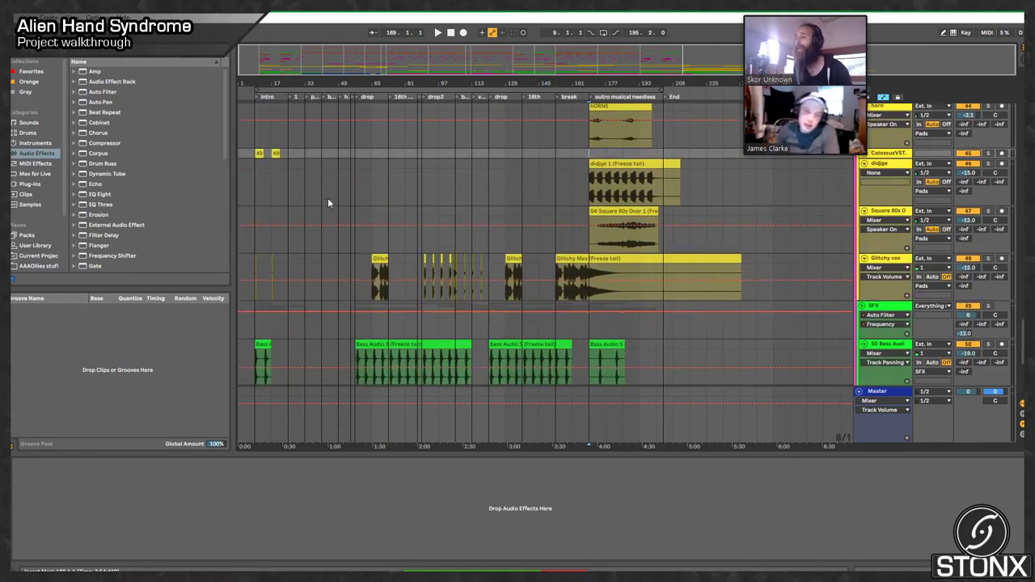
pyautogui.scroll(15, 328, 203)
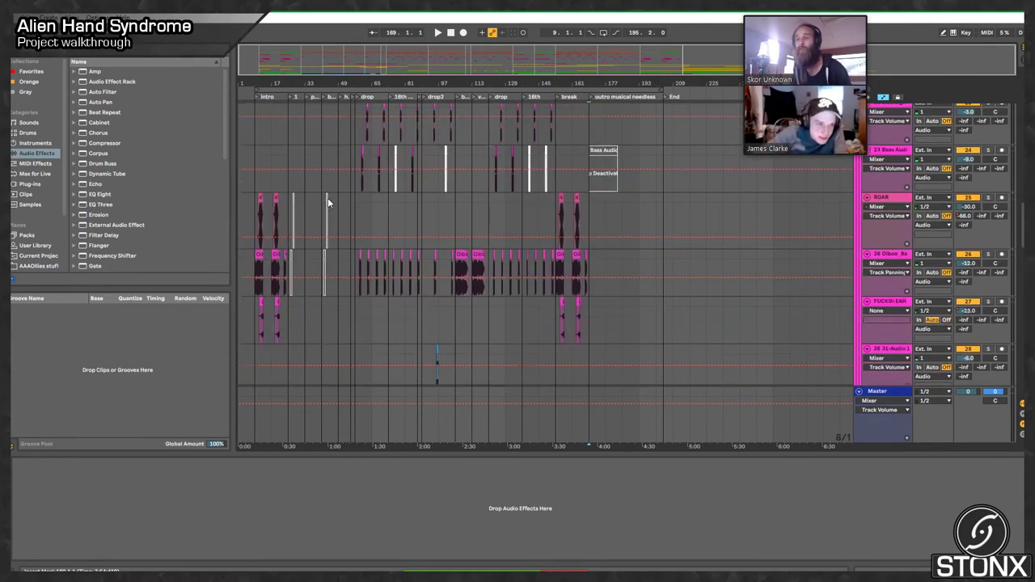
pyautogui.scroll(5, 327, 200)
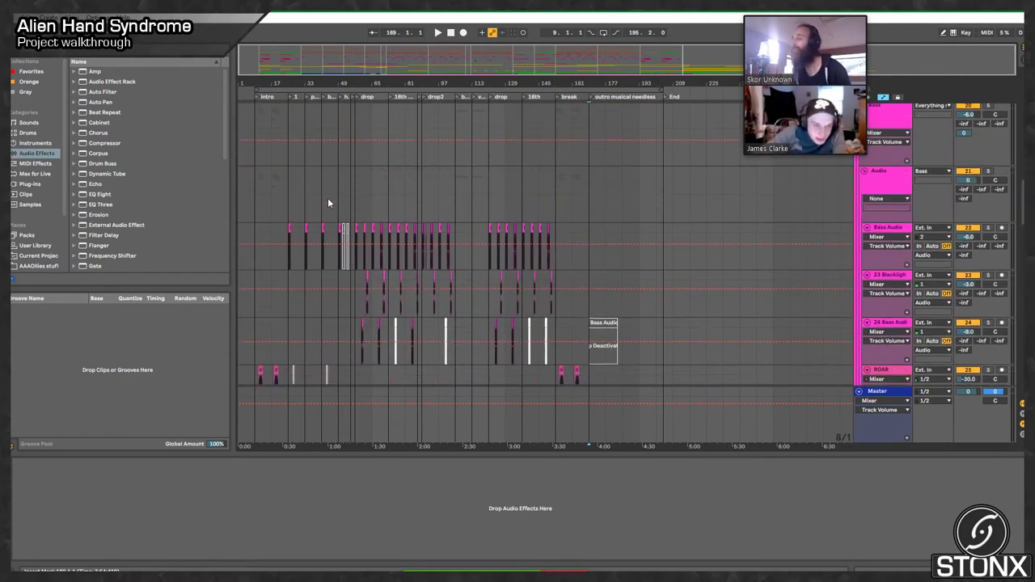
# Step: Collapse the Drums group and play the full mix from the second drop marker at bar 121
pyautogui.click(358, 95)
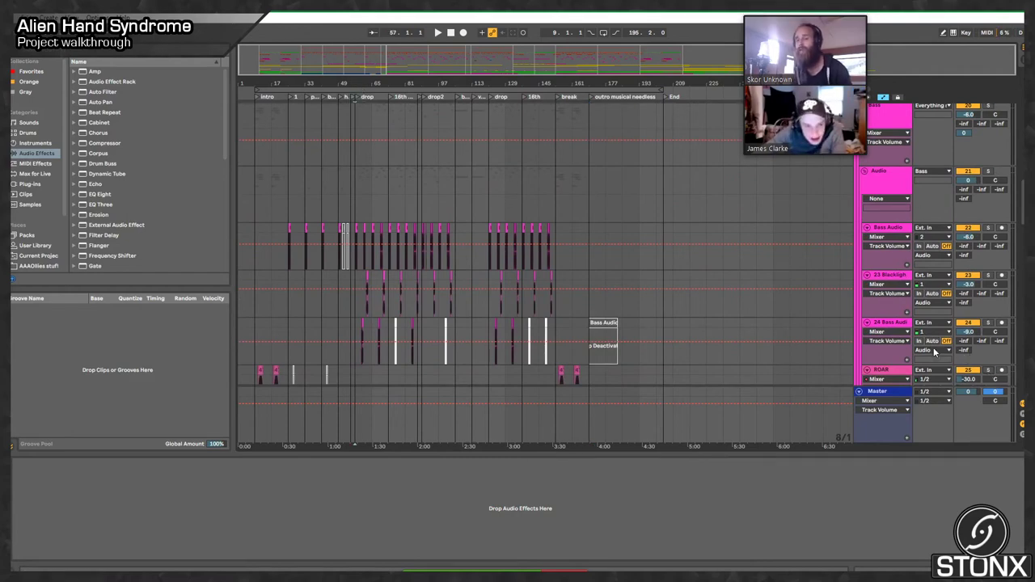
pyautogui.scroll(5, 450, 220)
pyautogui.scroll(5, 450, 215)
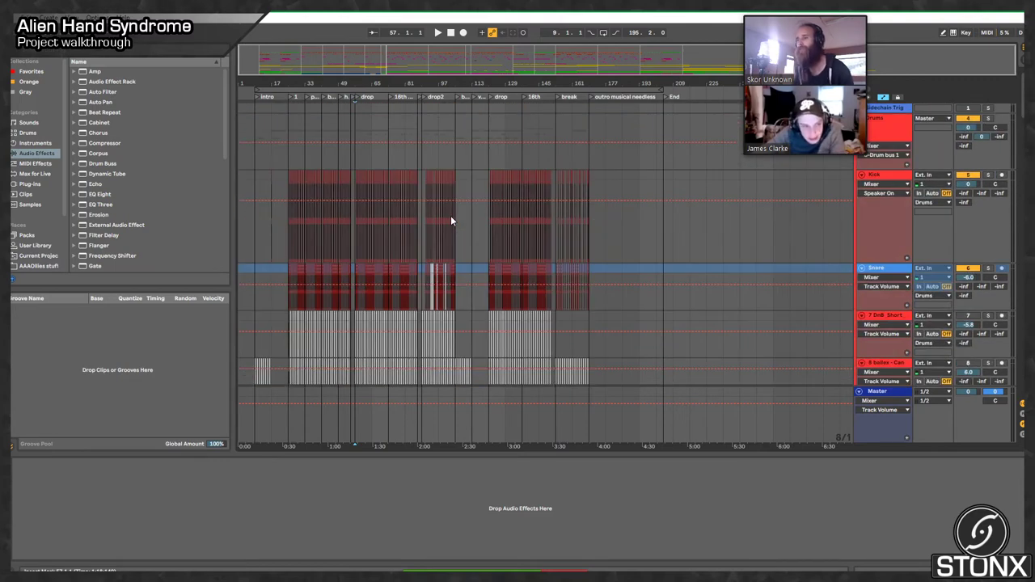
pyautogui.moveTo(826, 16); pyautogui.dragTo(961, 16)
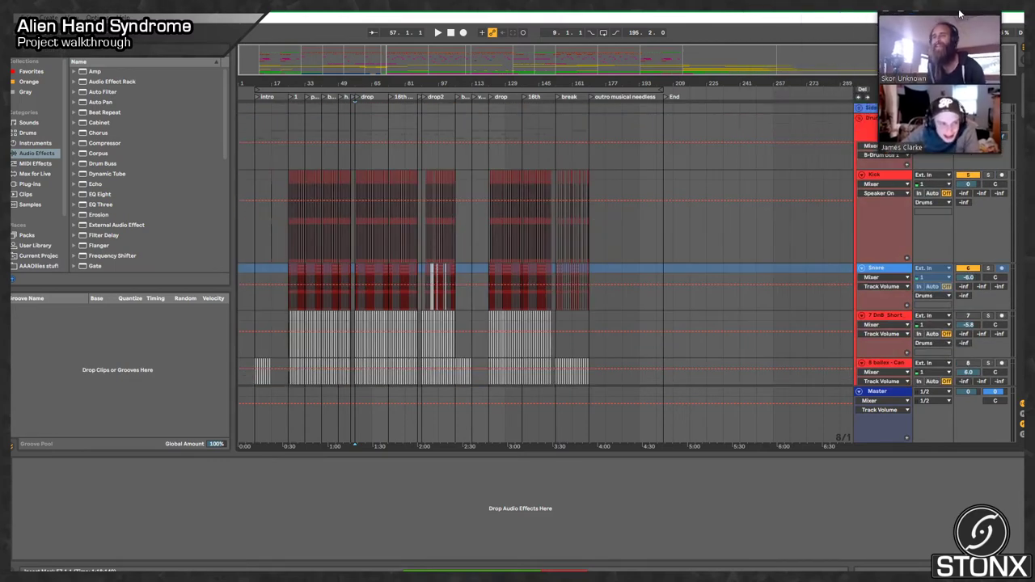
pyautogui.click(860, 118)
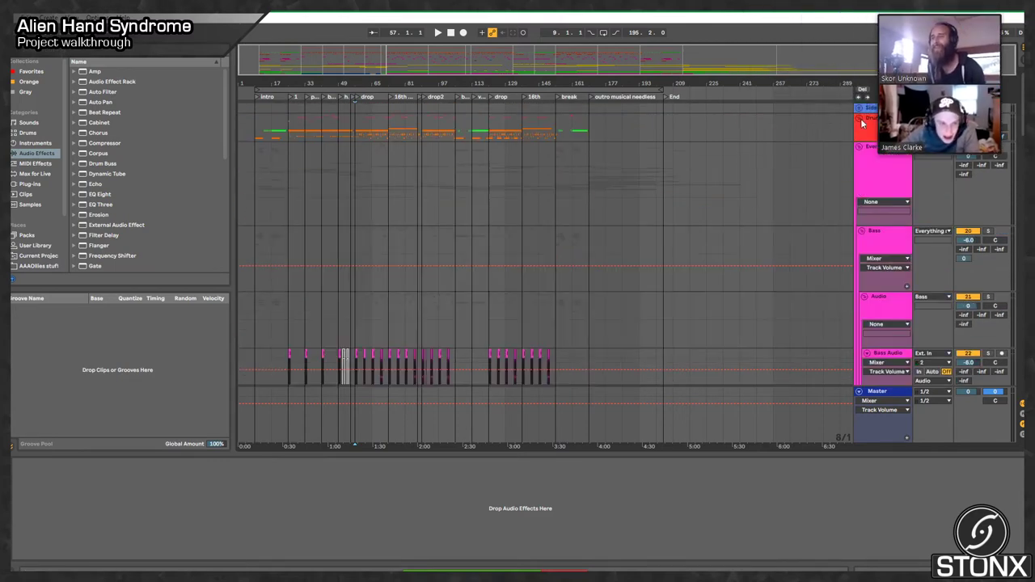
pyautogui.click(491, 101)
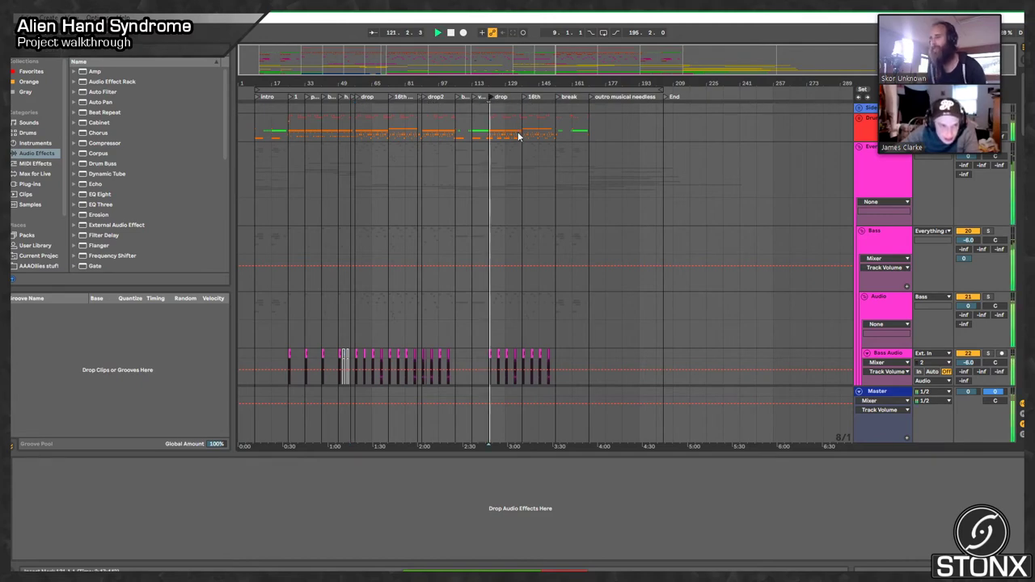
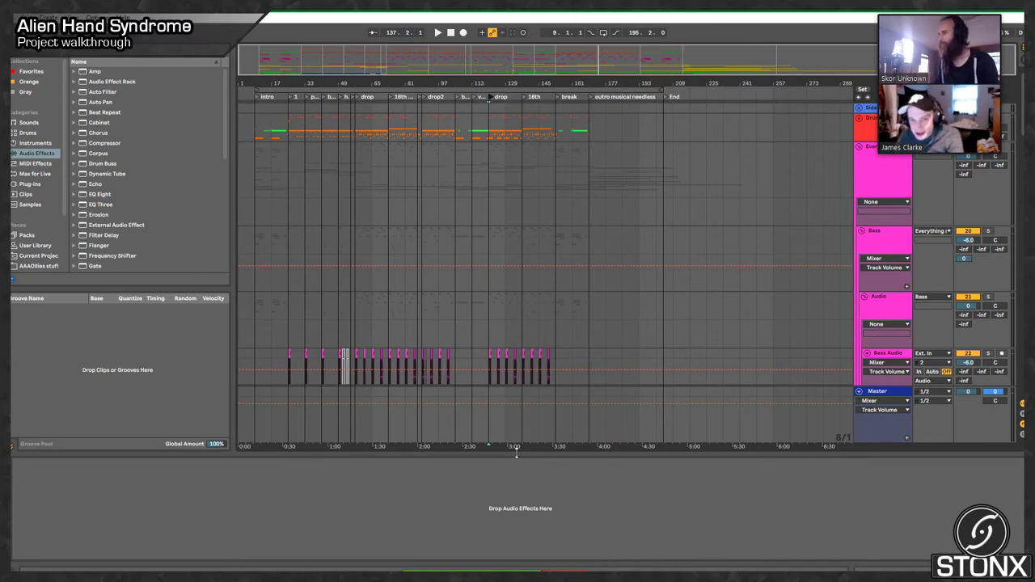
# Step: Switch to the other Live project, play its Drop A (Legit) section from bar 33 and stop playback
pyautogui.click(538, 417)
pyautogui.click(564, 571)
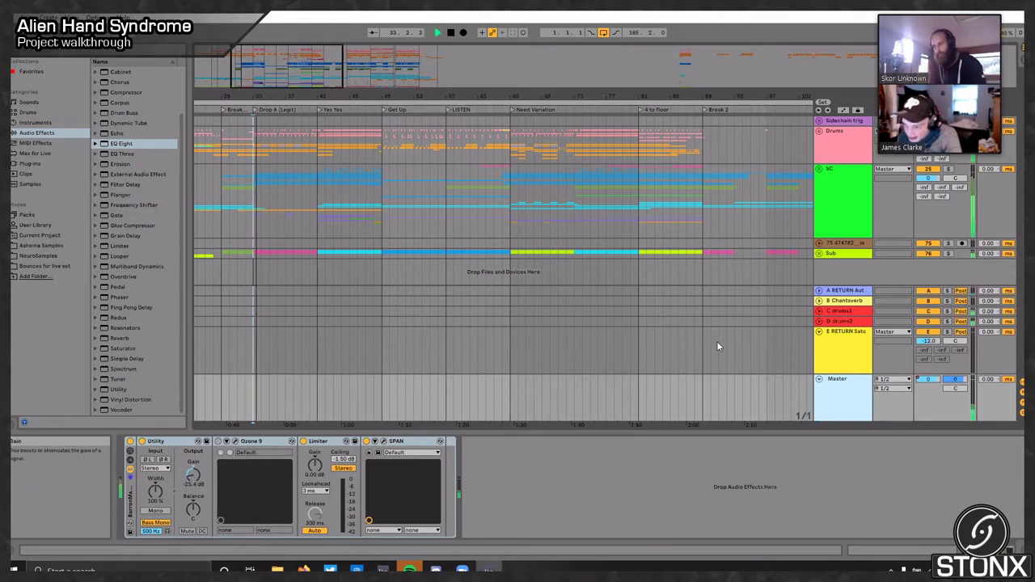
pyautogui.press('space')
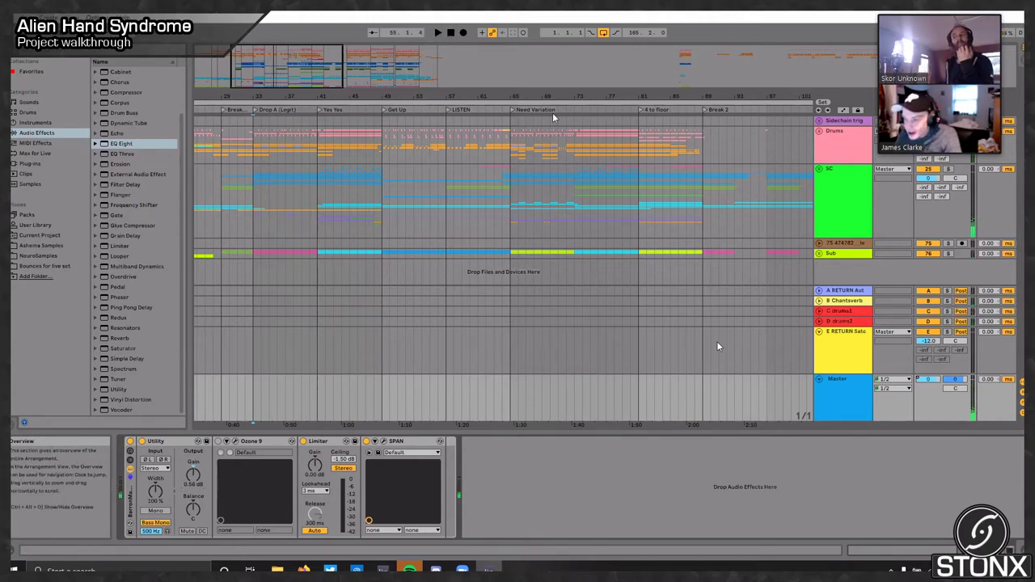
# Step: Show the full arrangement, play its intro briefly from bar 1 and stop
pyautogui.moveTo(327, 73); pyautogui.dragTo(300, 73)
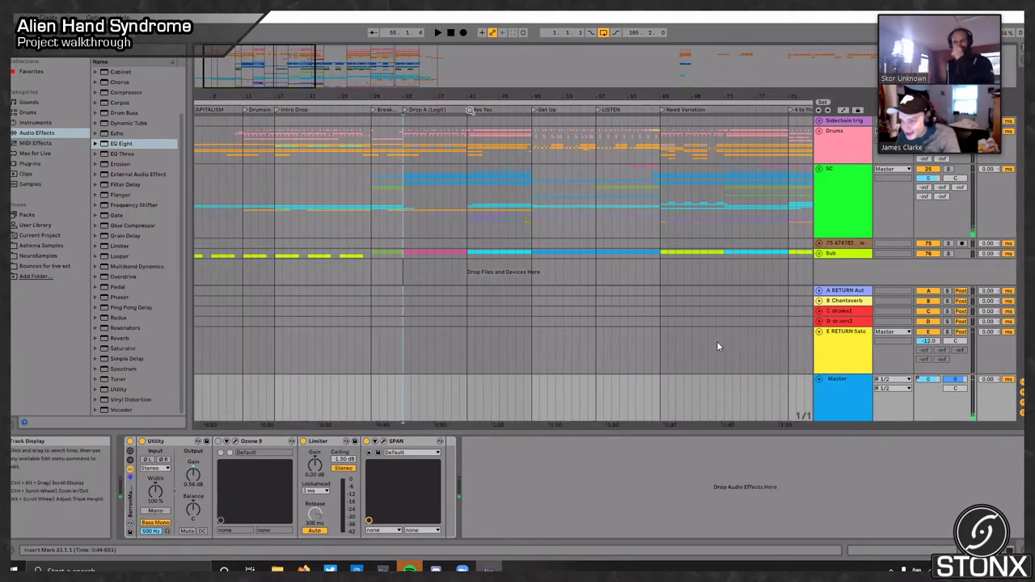
pyautogui.scroll(3, 365, 66)
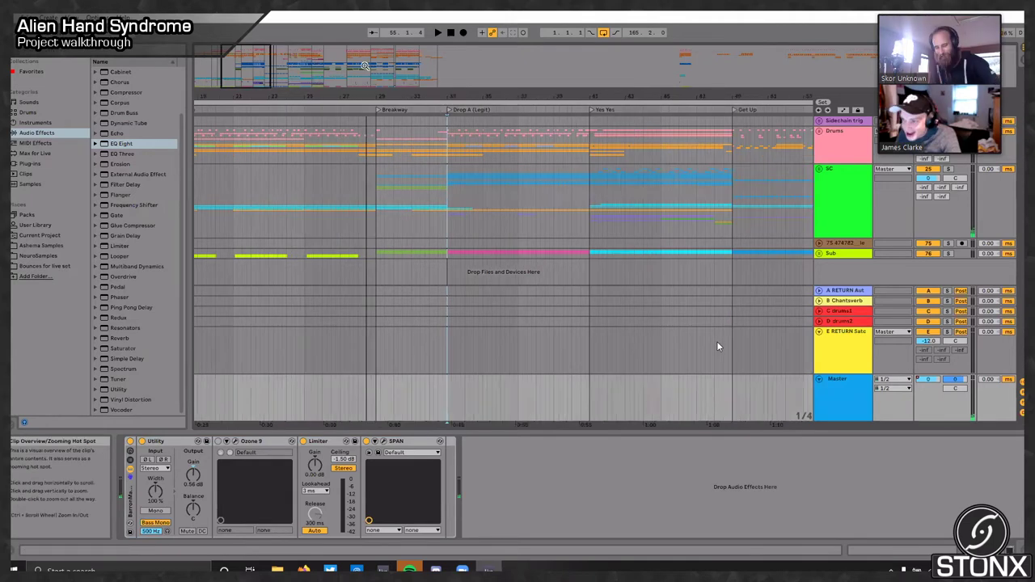
pyautogui.scroll(-6, 364, 66)
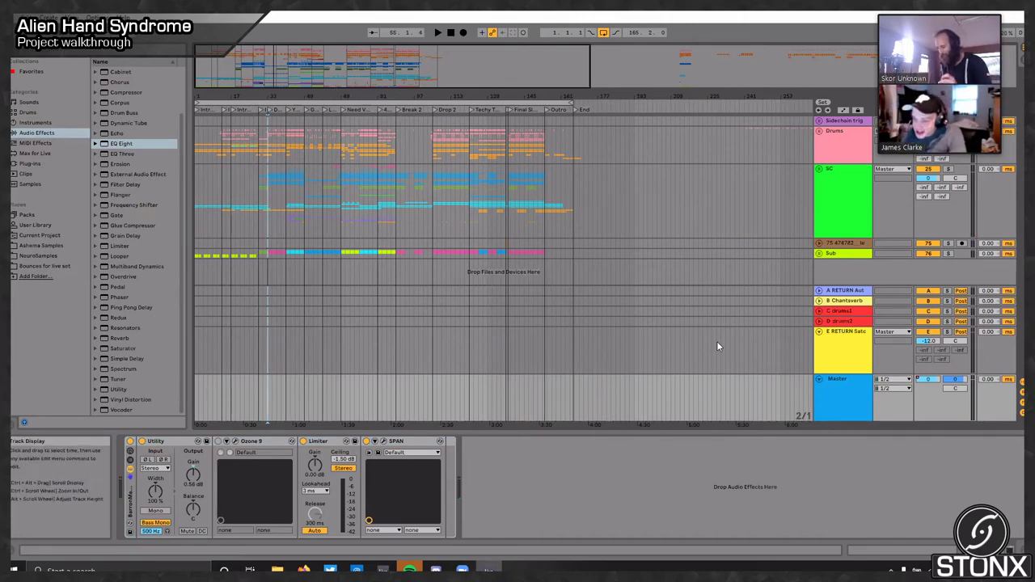
pyautogui.click(196, 110)
pyautogui.press('space')
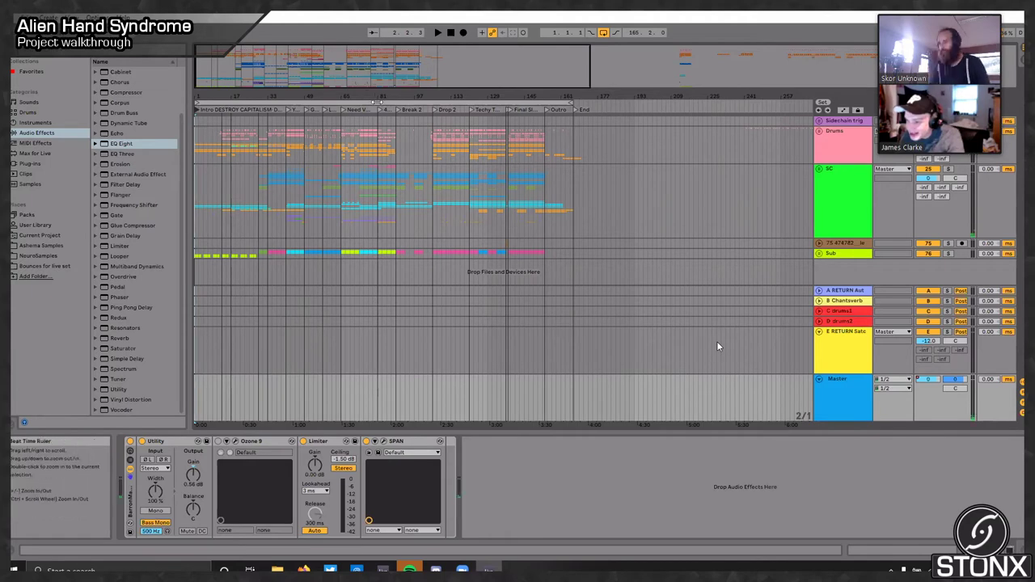
# Step: Select the full arrangement range and expand the Drums group to show its kick and snare tracks
pyautogui.hotkey('ctrl', 'a')
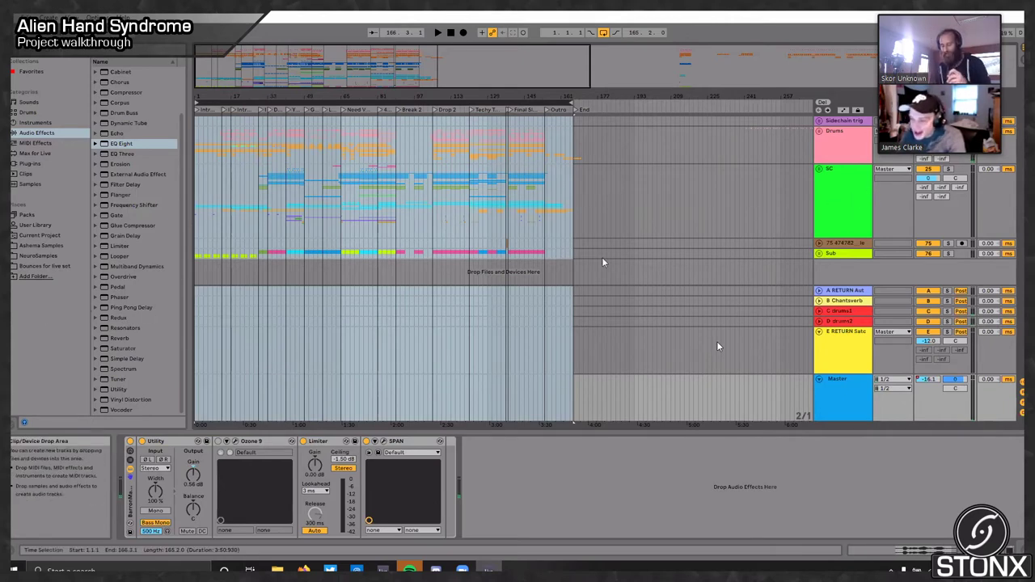
pyautogui.click(823, 186)
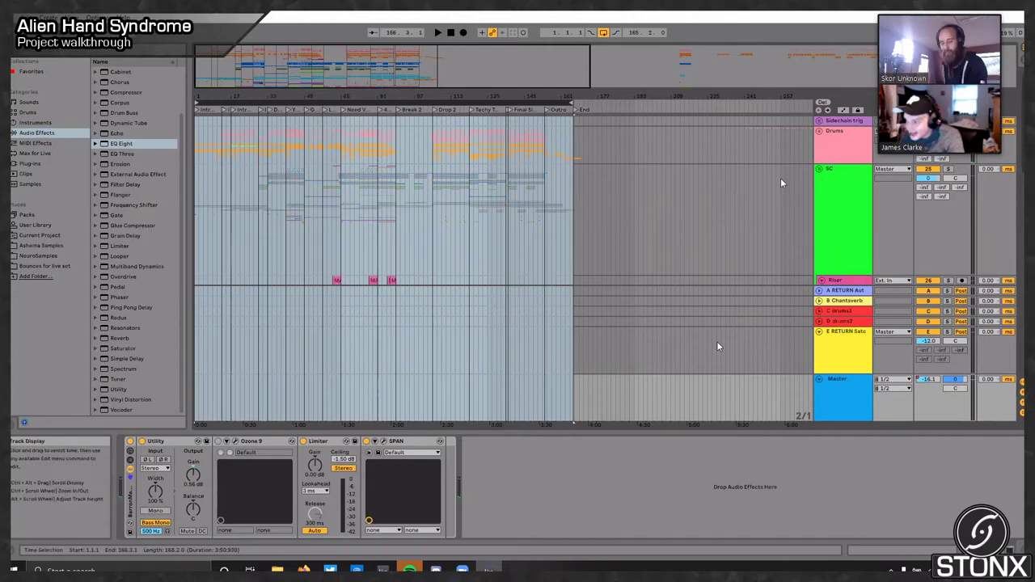
pyautogui.click(819, 169)
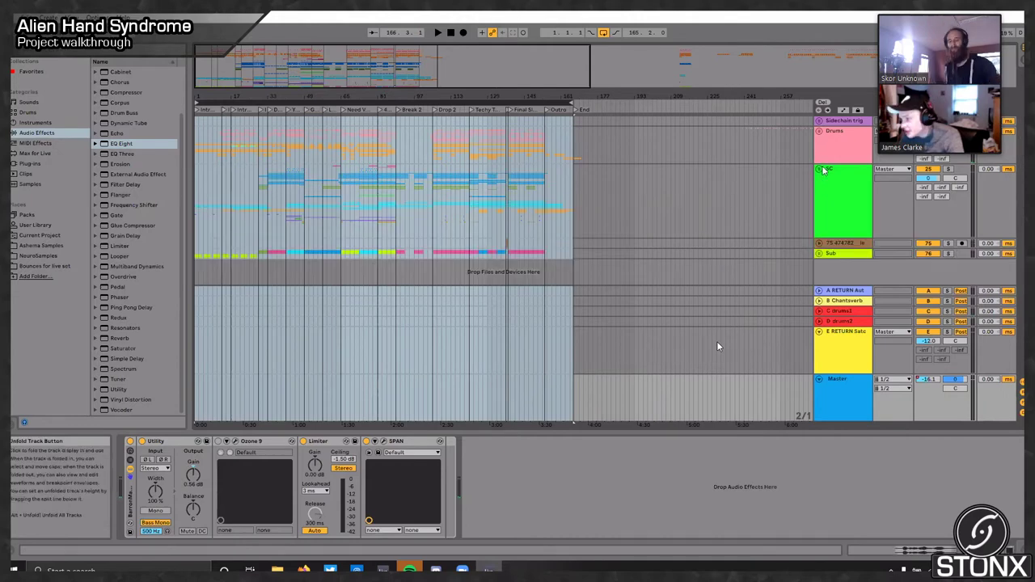
pyautogui.click(819, 130)
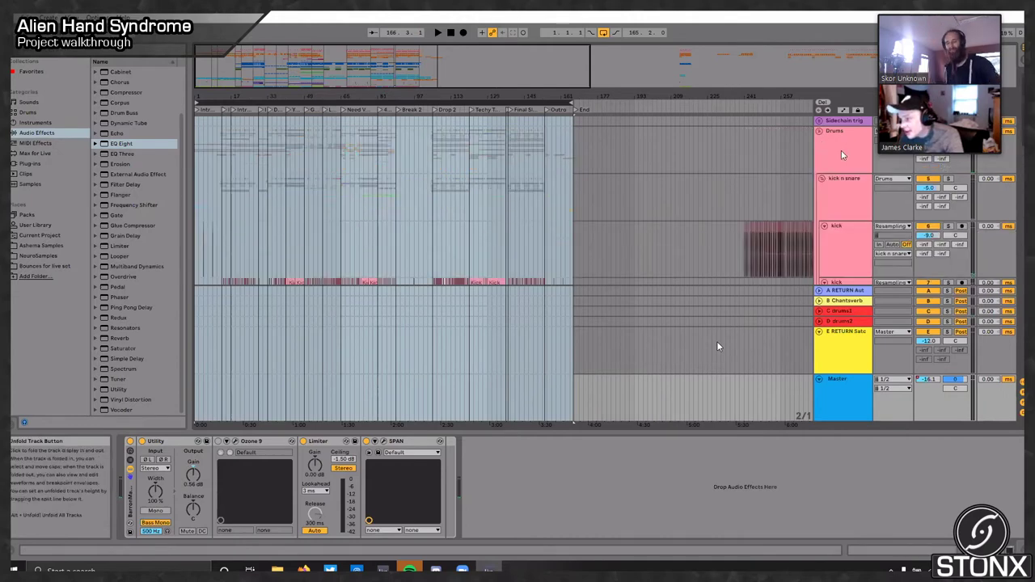
pyautogui.scroll(-3, 599, 236)
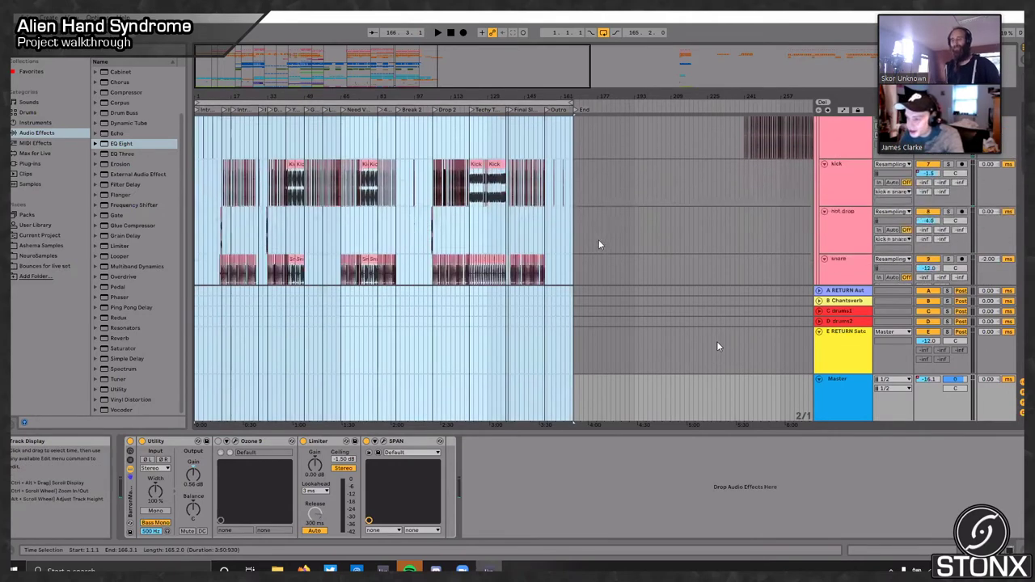
pyautogui.scroll(1, 598, 241)
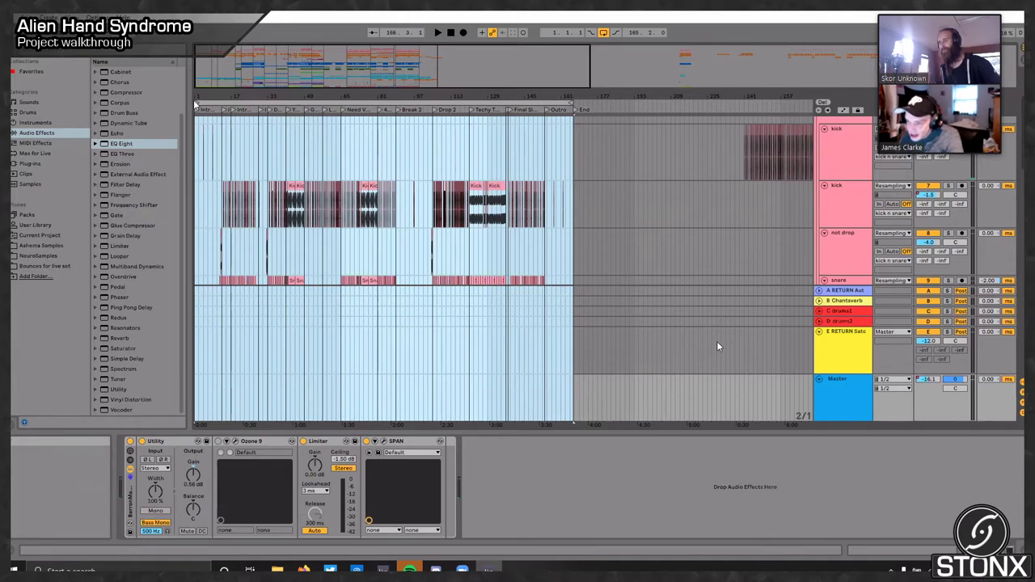
# Step: Move the loop start to bar 17, then solo and audition track 7, the kick with clips throughout the arrangement
pyautogui.moveTo(197, 101); pyautogui.dragTo(232, 102)
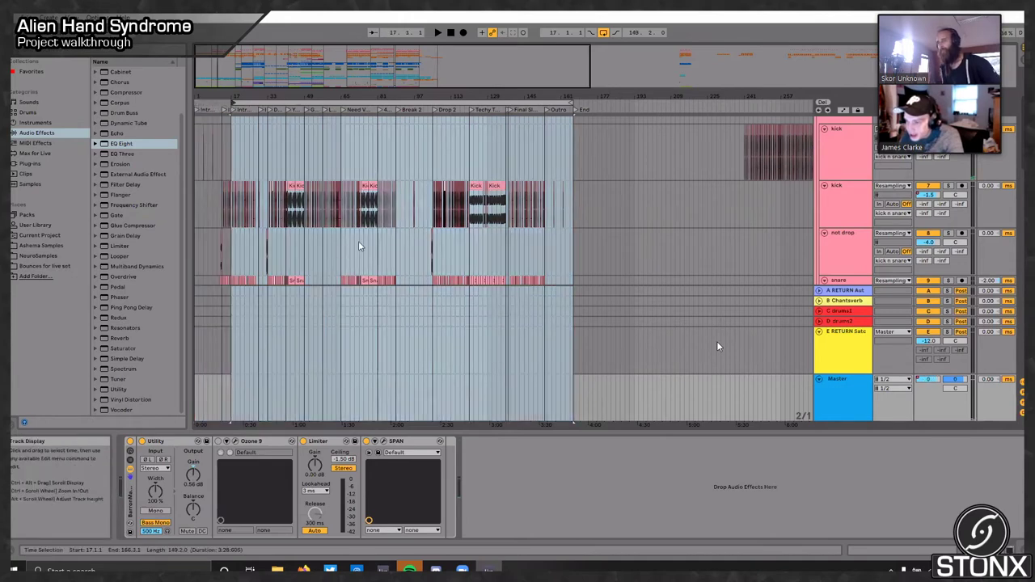
pyautogui.click(948, 185)
pyautogui.press('space')
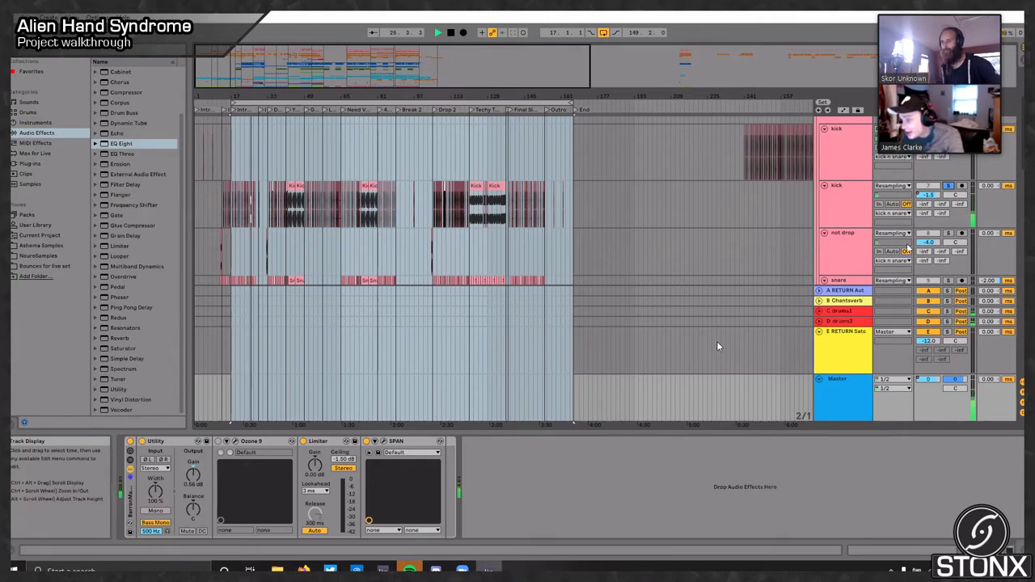
pyautogui.click(397, 354)
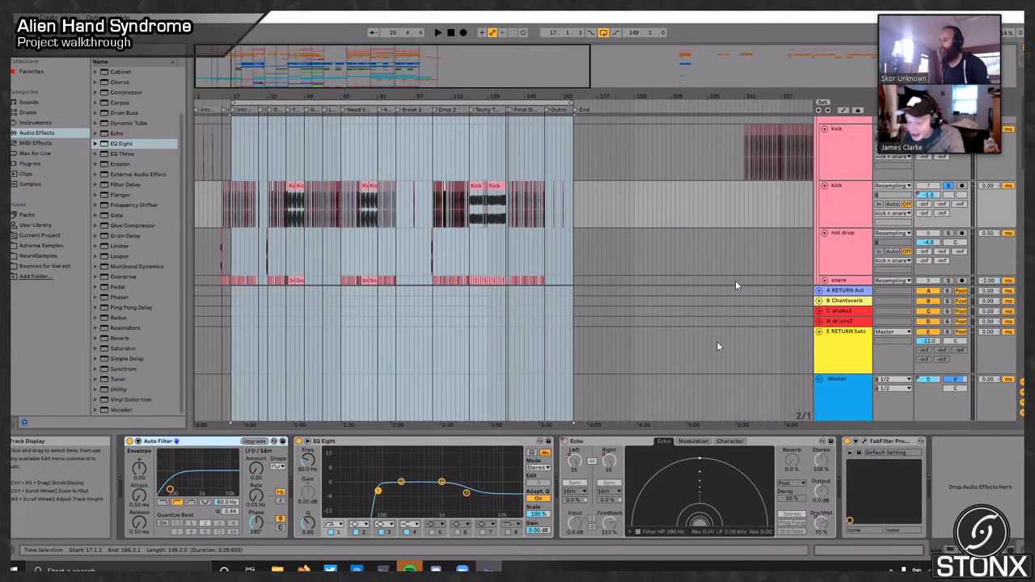
# Step: Select the soloed kick track and play it from the start of the intro drop
pyautogui.scroll(-1, 735, 285)
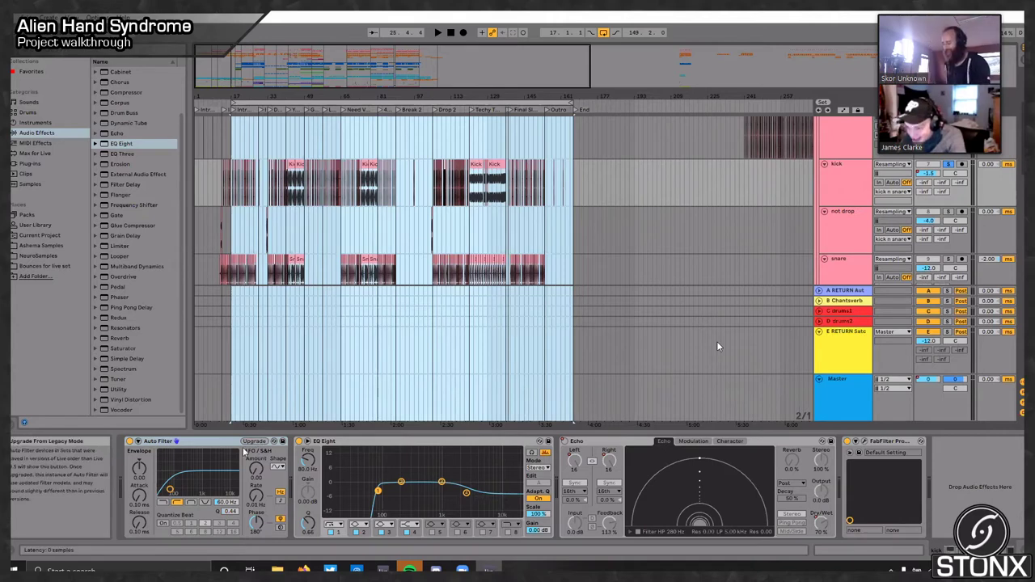
pyautogui.click(195, 443)
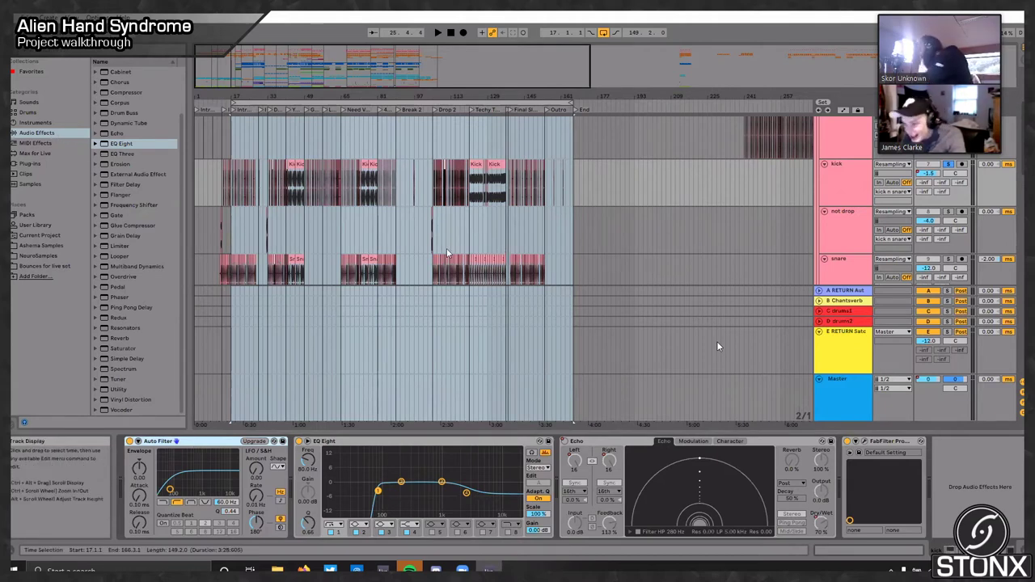
pyautogui.click(864, 178)
pyautogui.press('space')
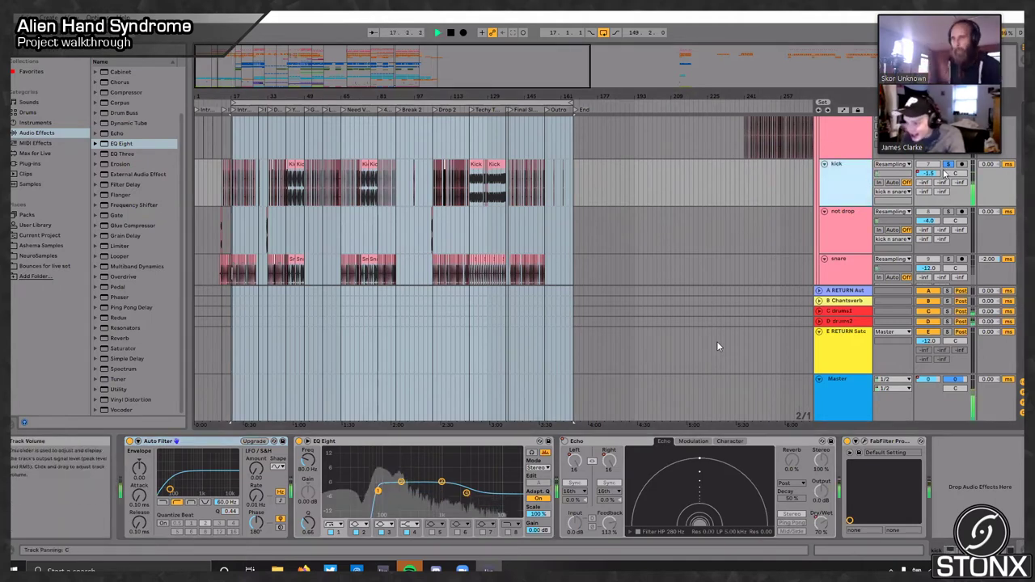
# Step: Audition the snare track soloed, switch the solo to the 10 Snare 12 track, and stop playback
pyautogui.click(948, 259)
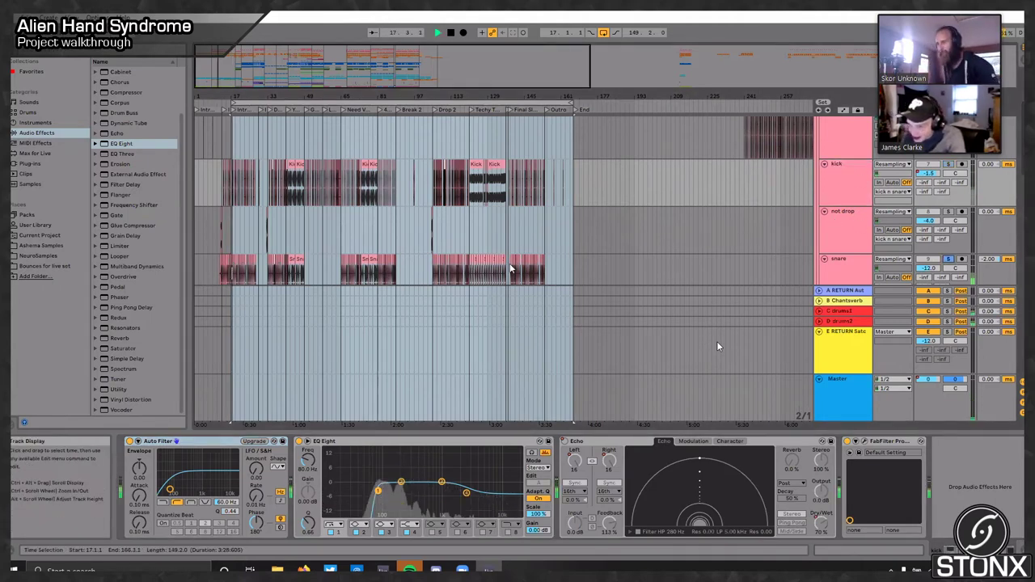
pyautogui.scroll(-2, 551, 257)
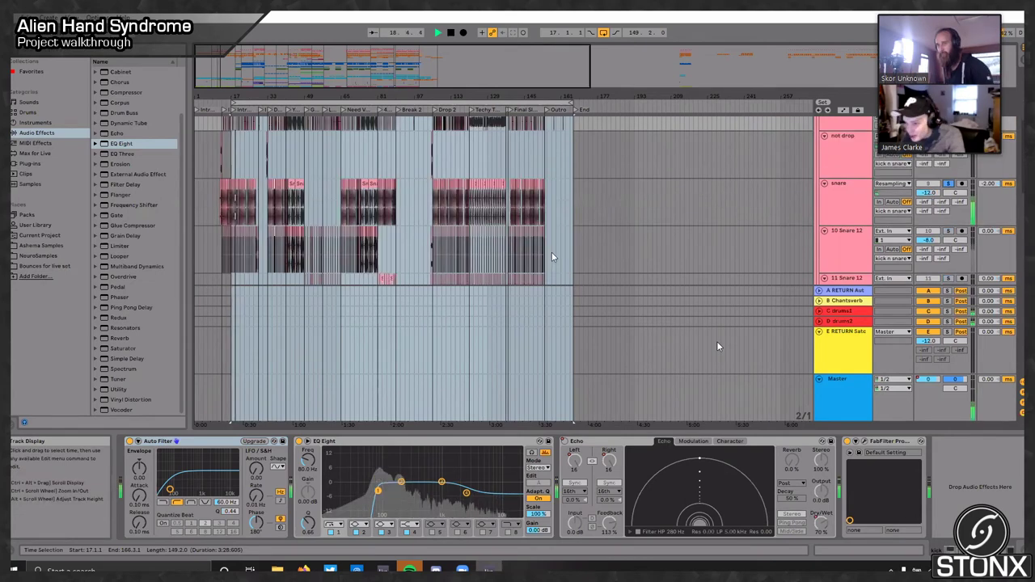
pyautogui.scroll(-1, 552, 257)
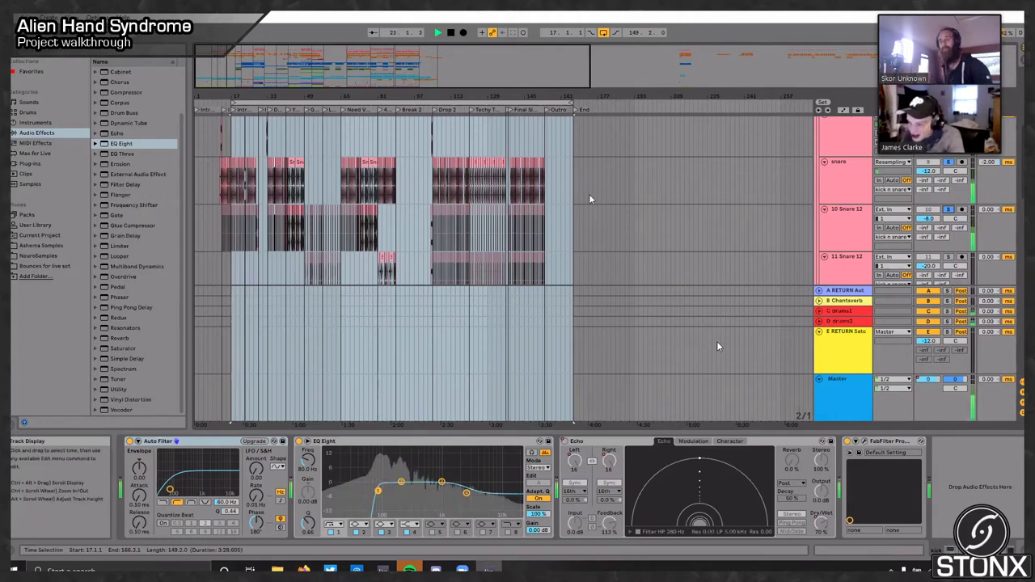
pyautogui.click(949, 211)
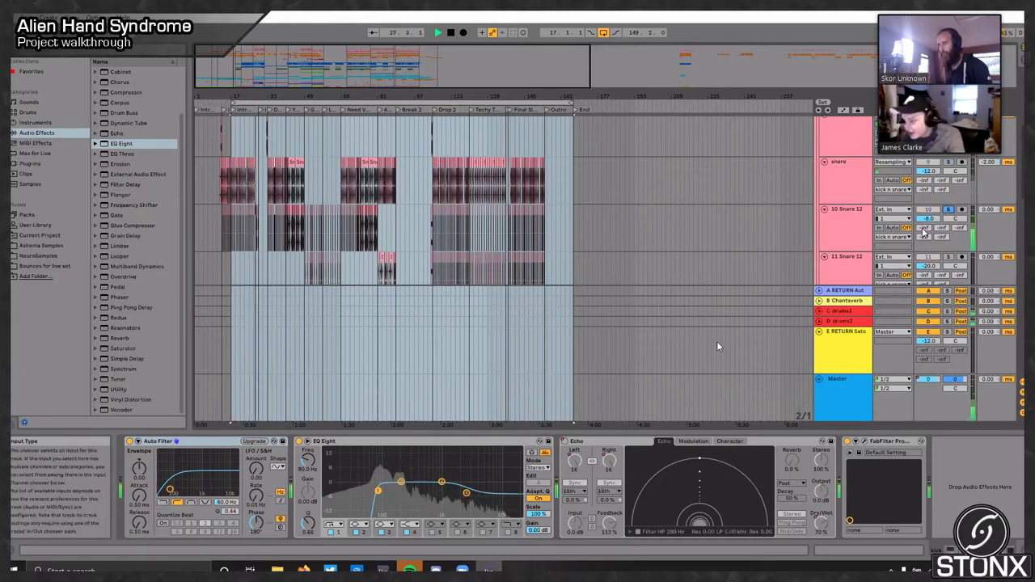
pyautogui.press('space')
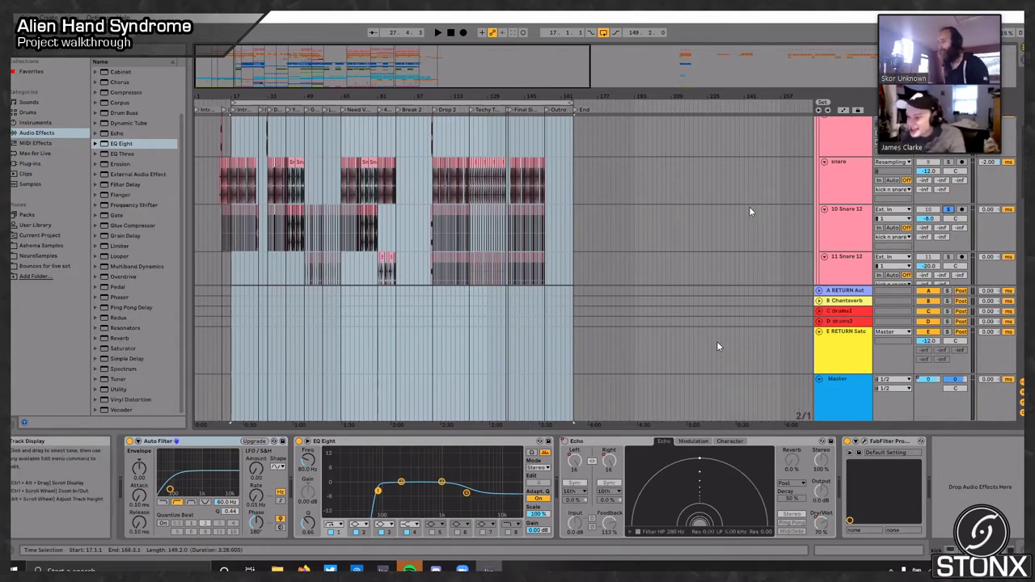
# Step: Open a Snare 12 clip in the Drop 2 section and look through its clip envelope options
pyautogui.click(848, 220)
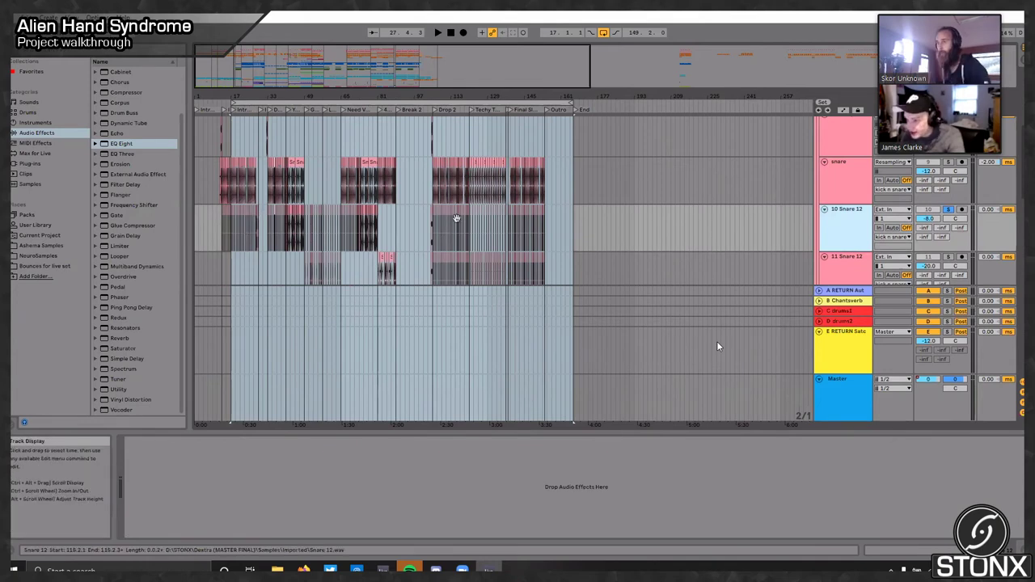
pyautogui.click(396, 249)
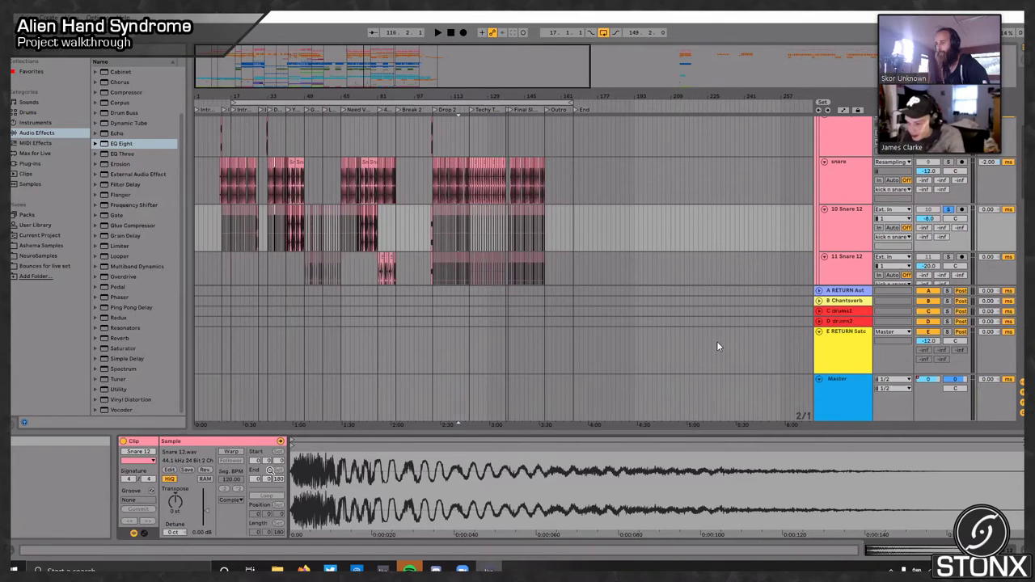
pyautogui.click(144, 534)
pyautogui.click(308, 452)
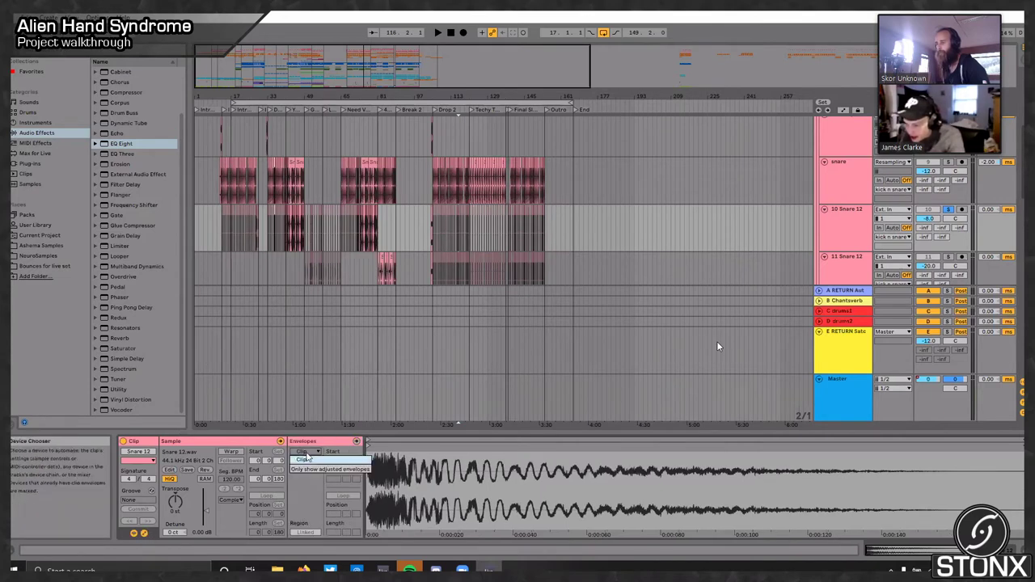
pyautogui.click(309, 460)
pyautogui.click(310, 462)
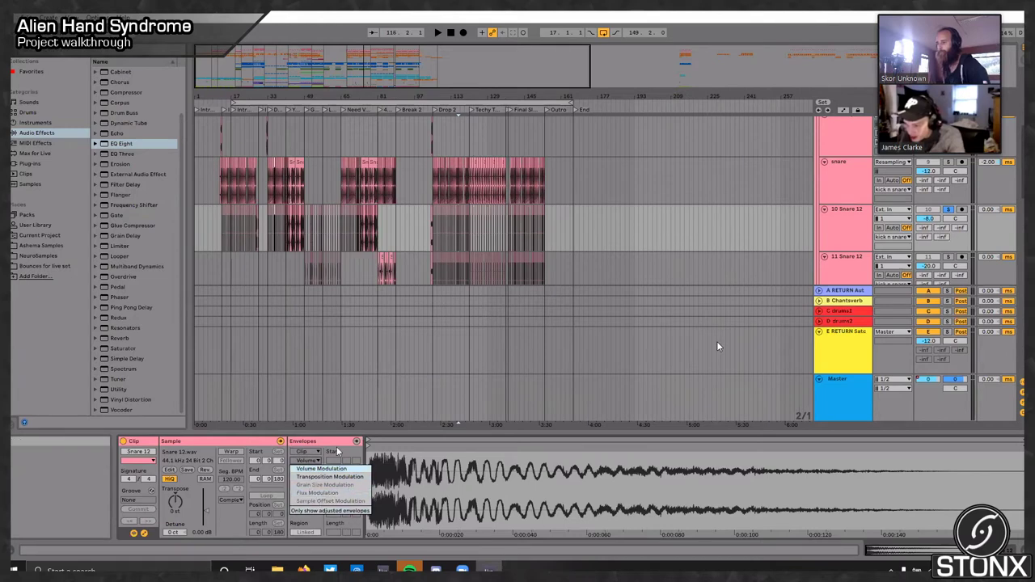
pyautogui.click(332, 446)
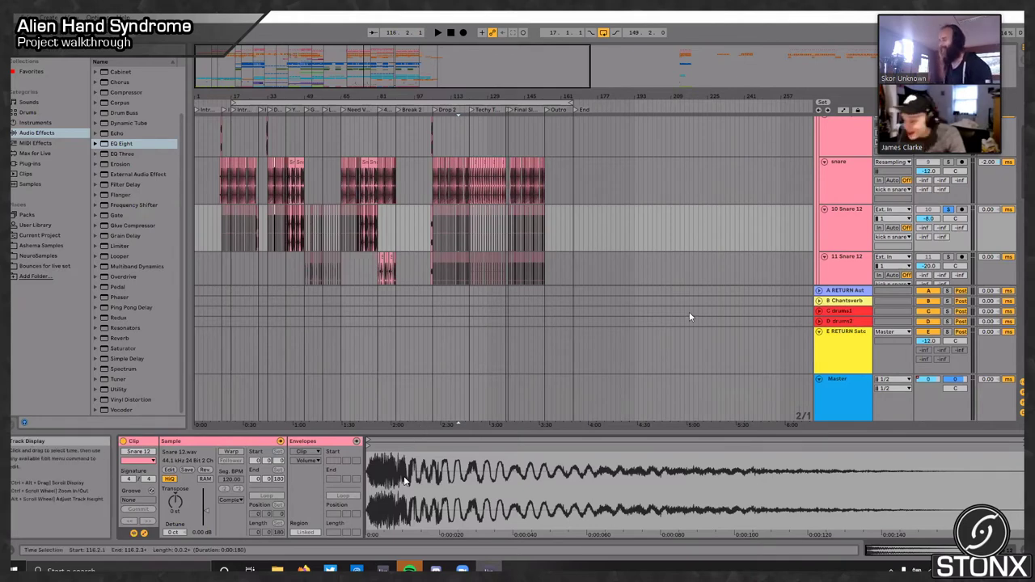
# Step: Audition the 10 Snare 12 and 11 Snare 12 tracks soloed together from the Drop 2 locator
pyautogui.click(847, 209)
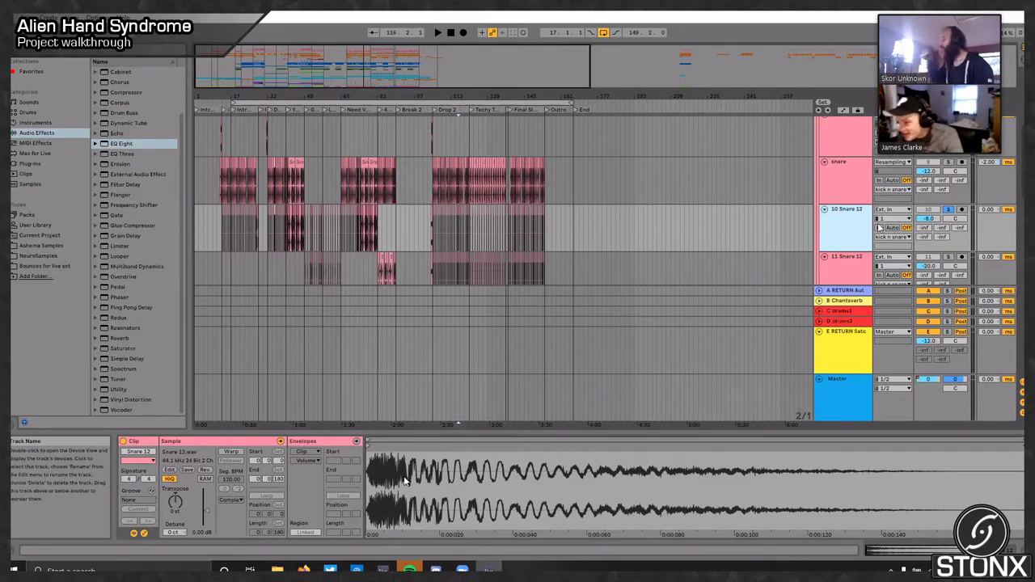
pyautogui.scroll(-1, 211, 276)
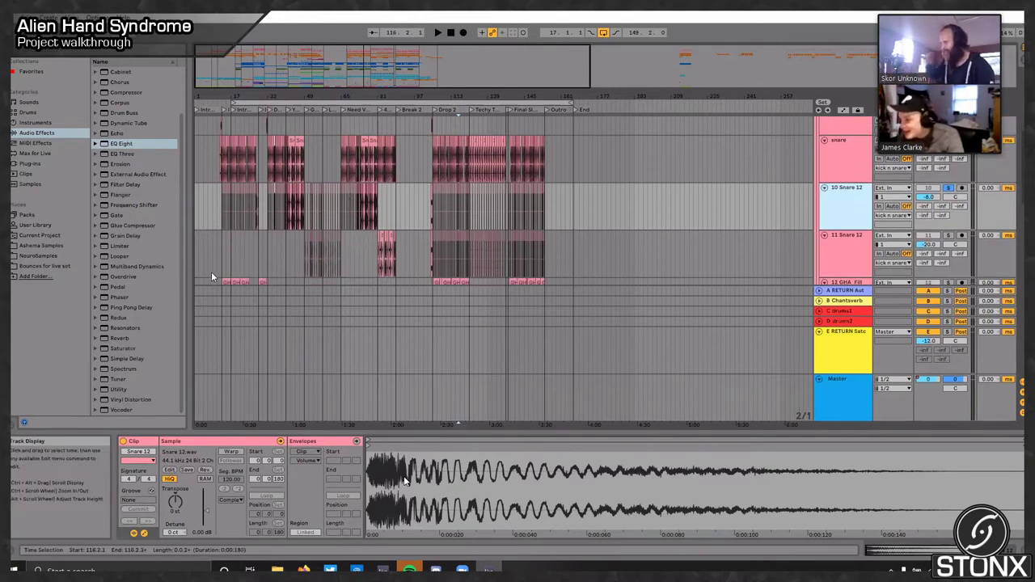
pyautogui.press('space')
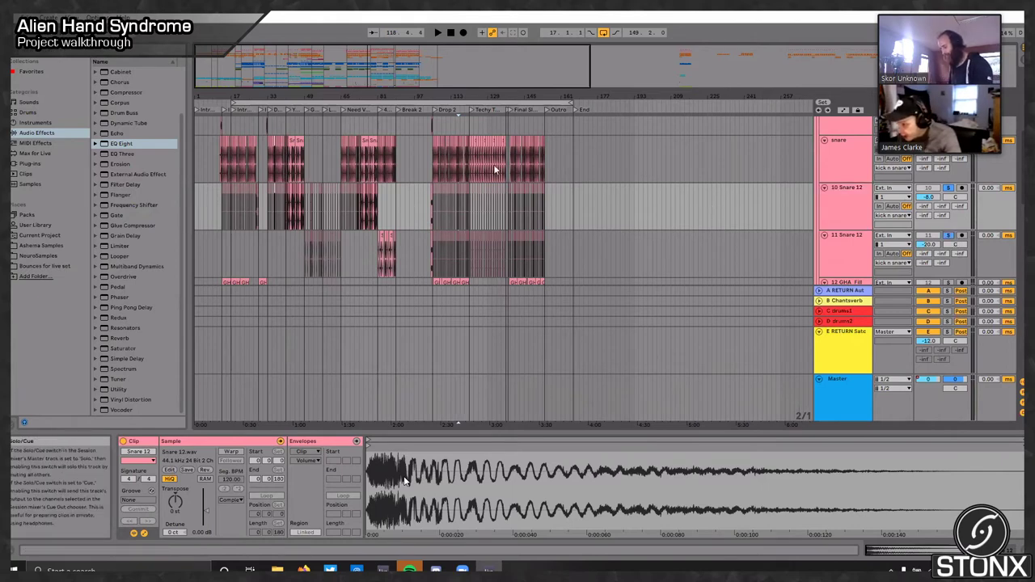
pyautogui.click(433, 108)
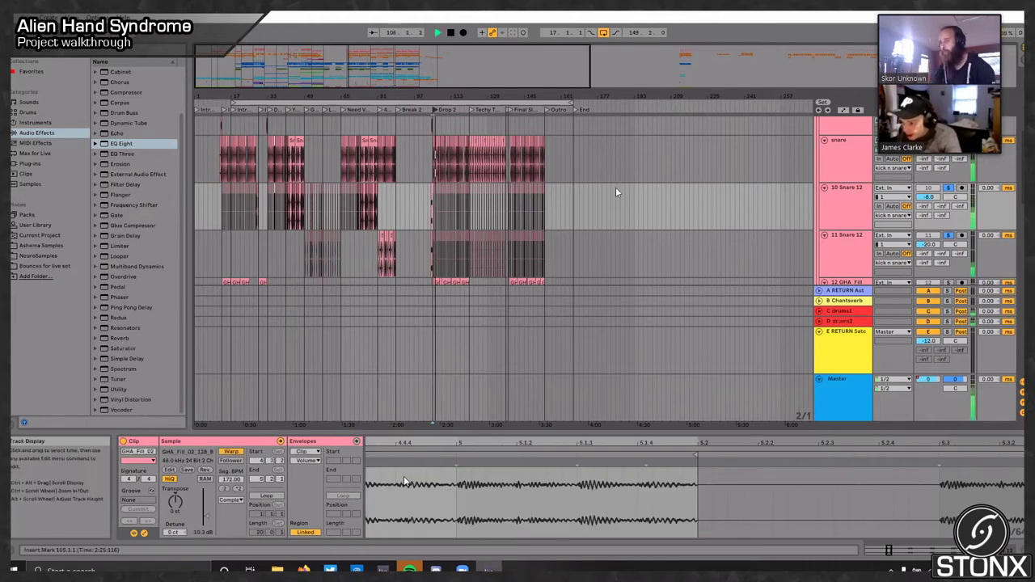
pyautogui.press('space')
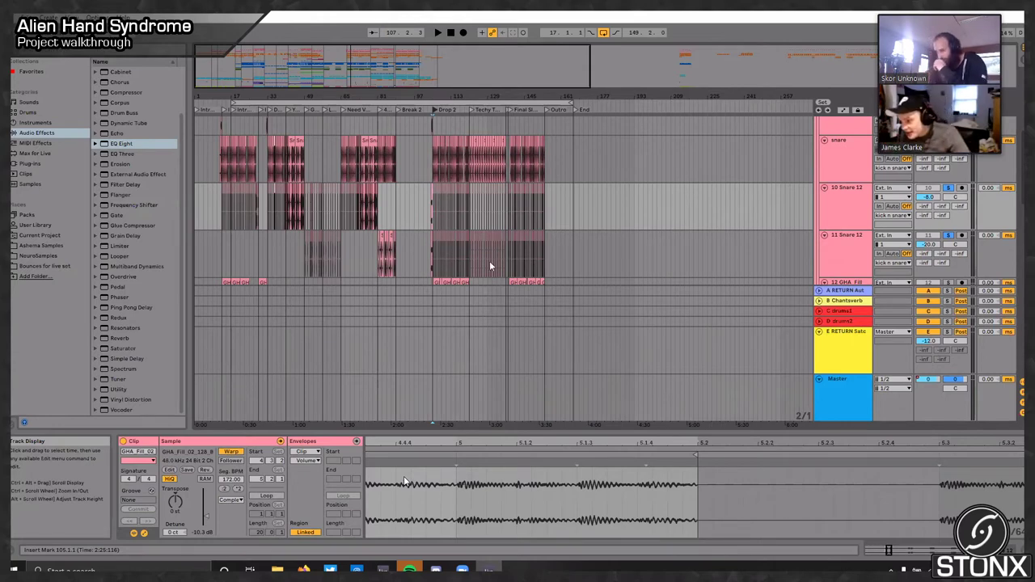
# Step: Select the 12 GHA_Fill track and solo it
pyautogui.scroll(-2, 489, 260)
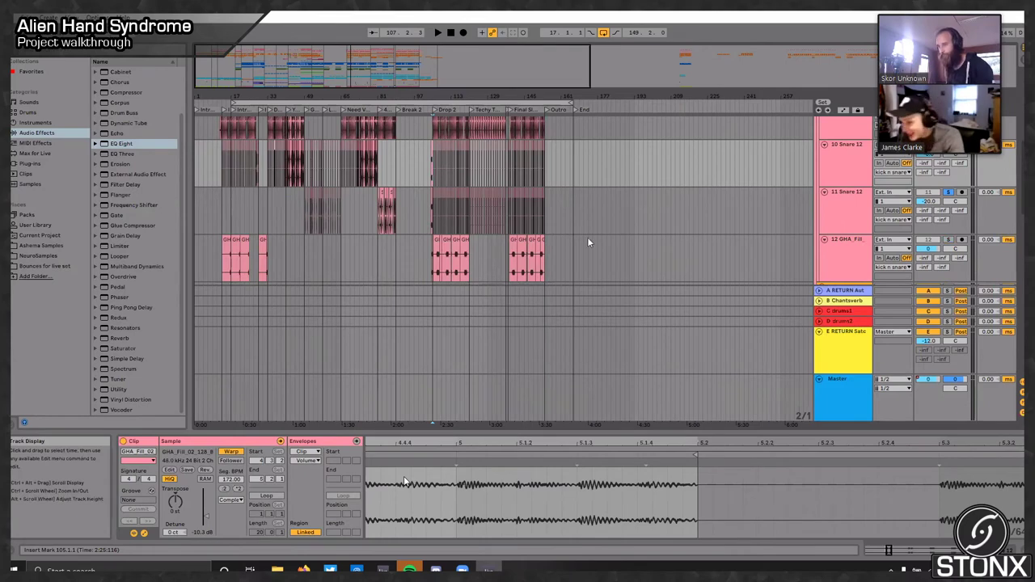
pyautogui.click(587, 239)
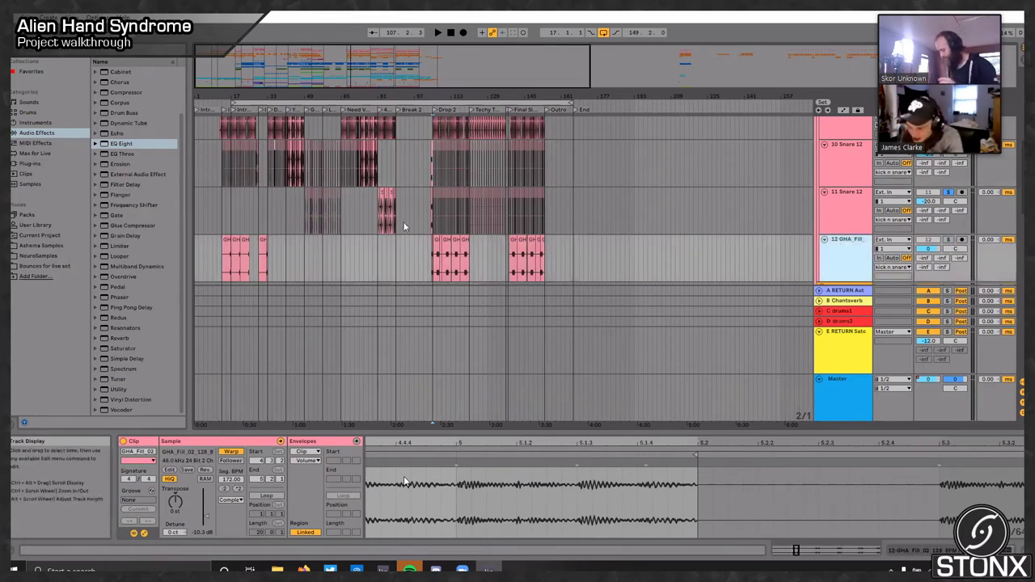
pyautogui.click(948, 240)
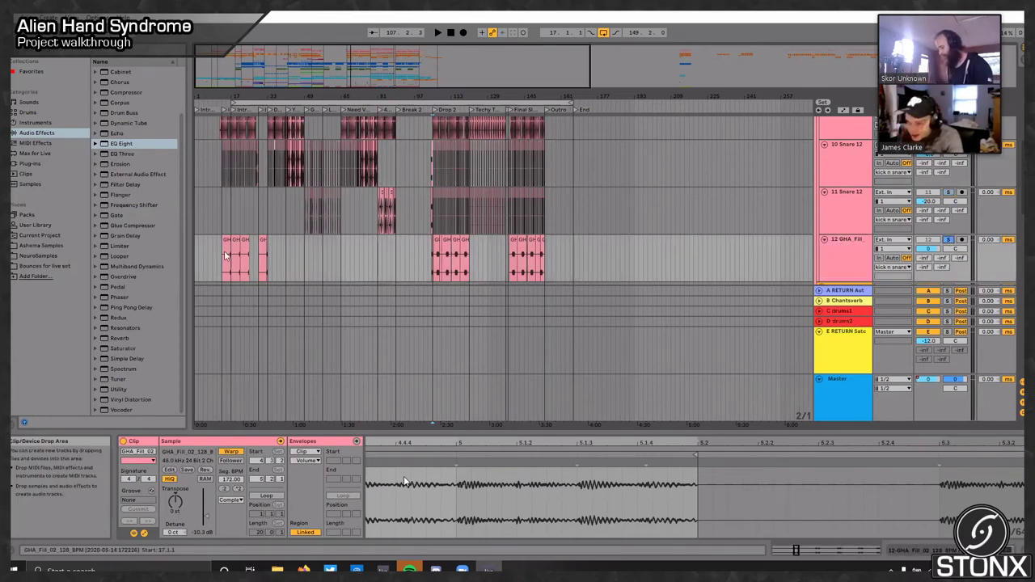
# Step: Select the GHA_Fill clip at the Intro Drop and play the fill at its end
pyautogui.scroll(5, 288, 218)
pyautogui.hscroll(-4, 373, 190)
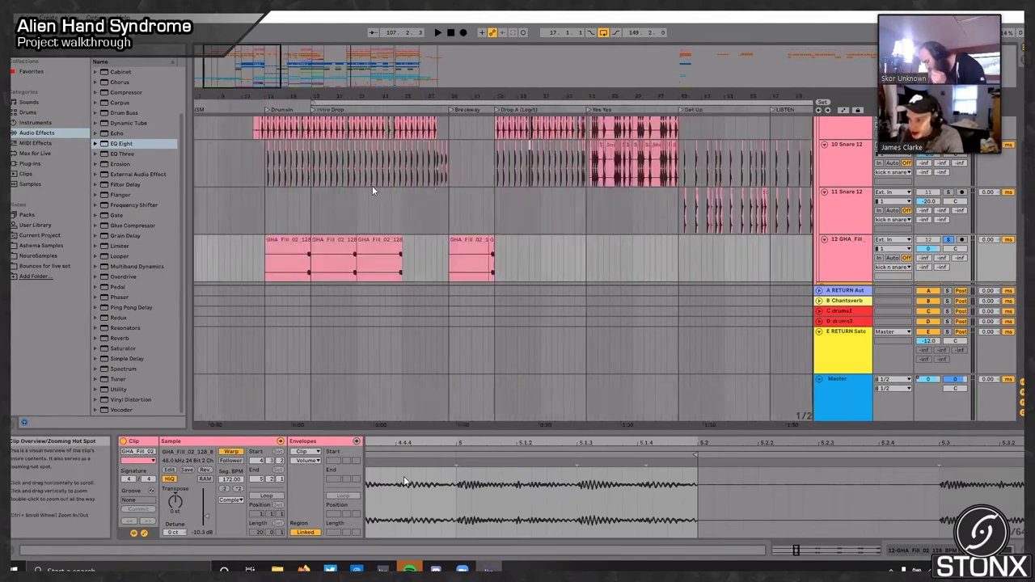
pyautogui.hscroll(-2, 372, 190)
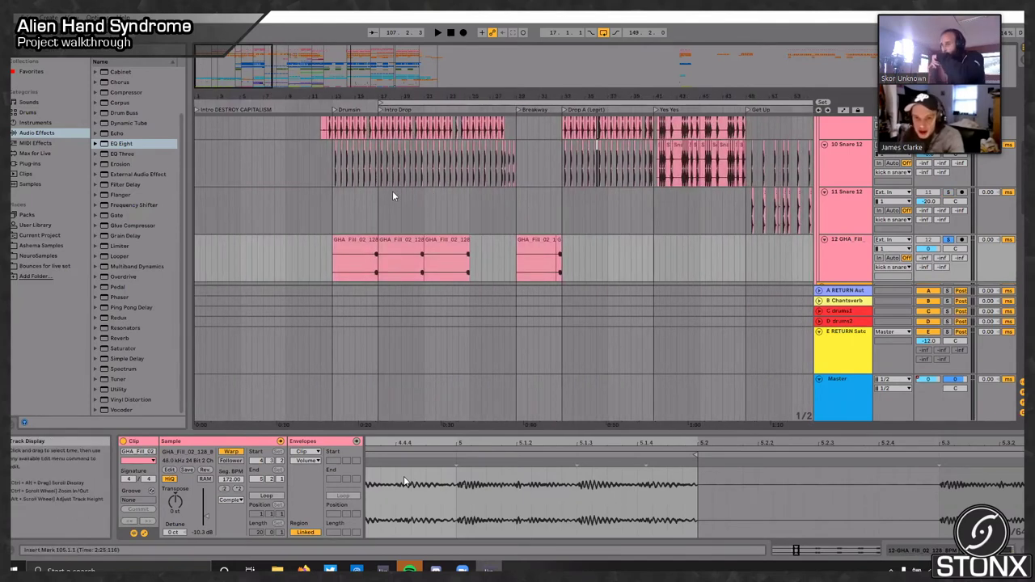
pyautogui.click(407, 253)
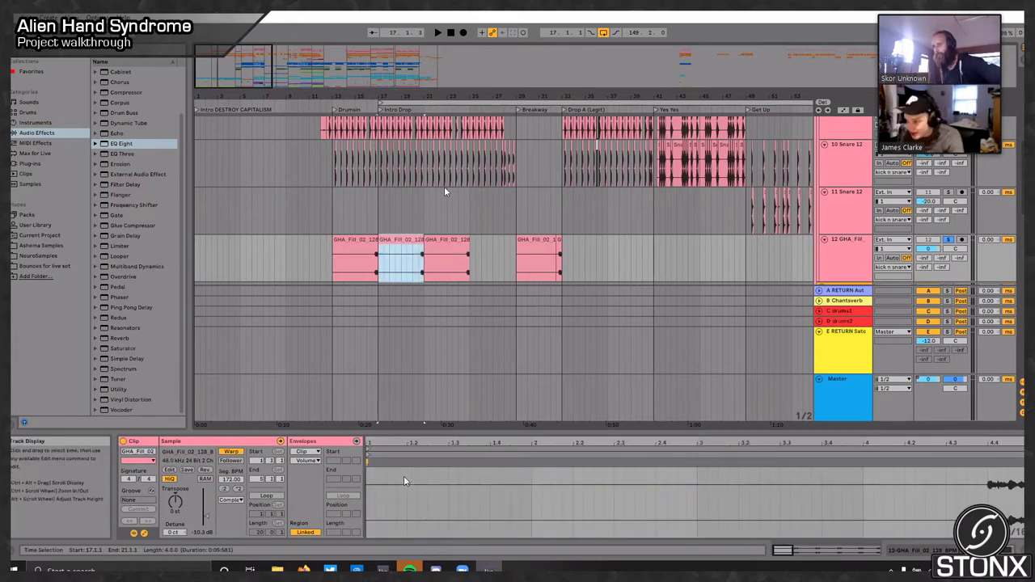
pyautogui.press('z')
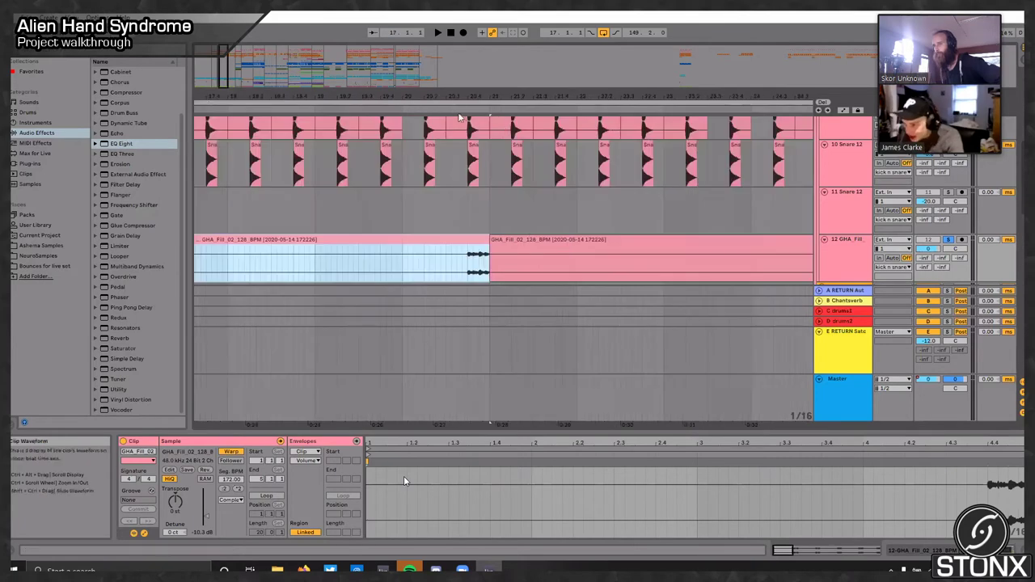
pyautogui.press('space')
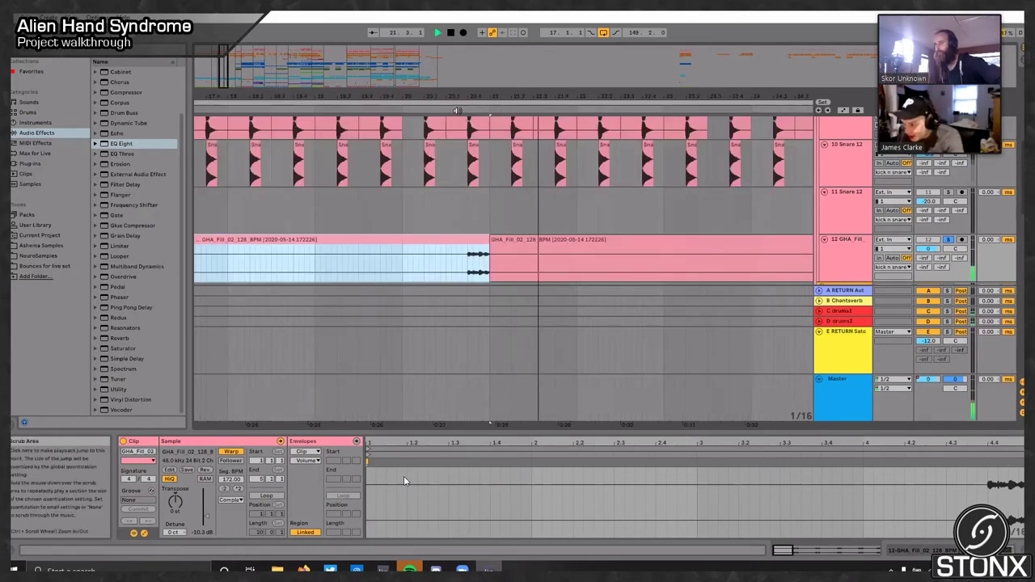
pyautogui.press('space')
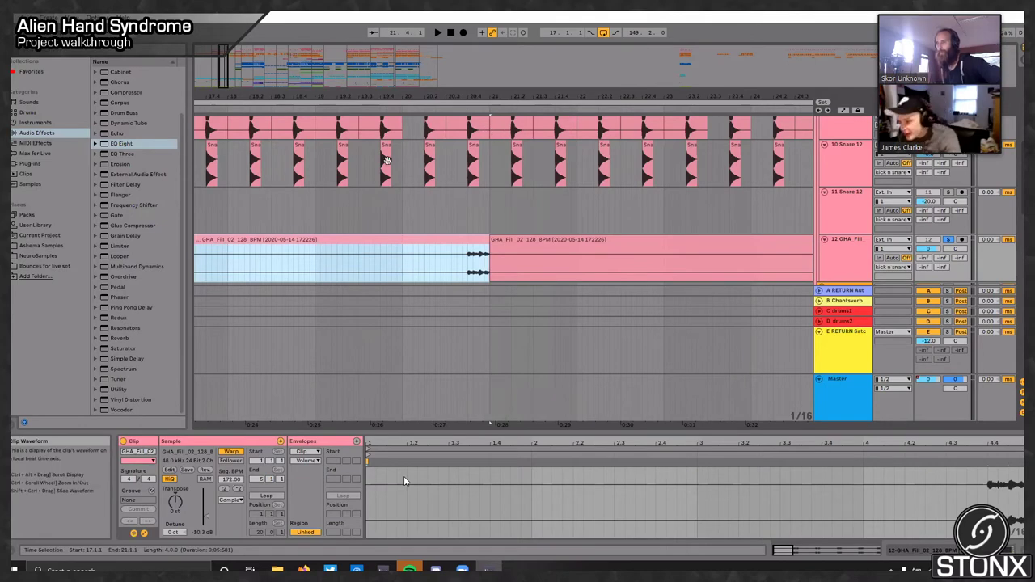
# Step: Move the loop start to bar 13 at the Drumsin locator and play that section with the GHA_Fill track unsoloed
pyautogui.scroll(-5, 387, 160)
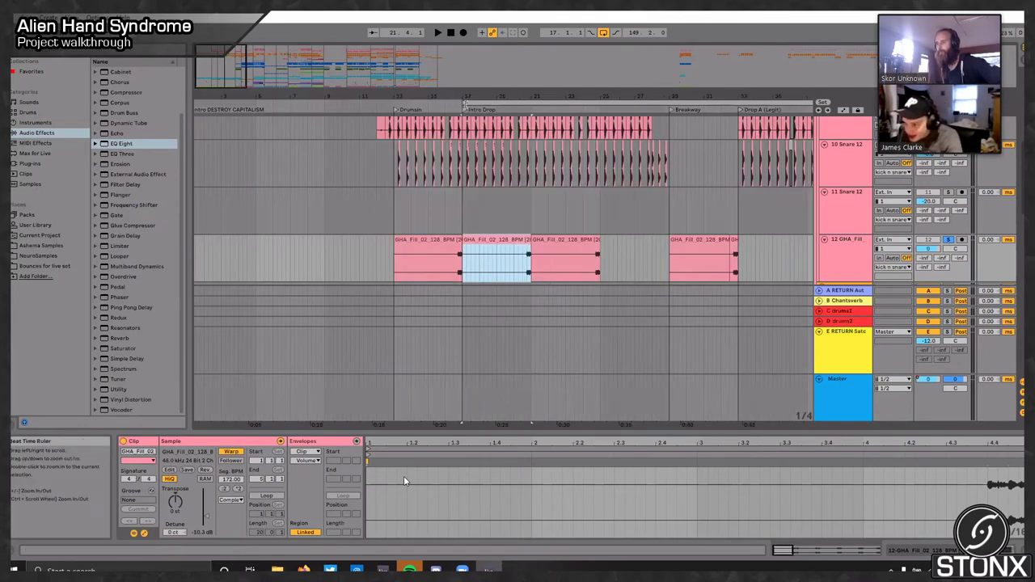
pyautogui.moveTo(465, 102); pyautogui.dragTo(395, 102)
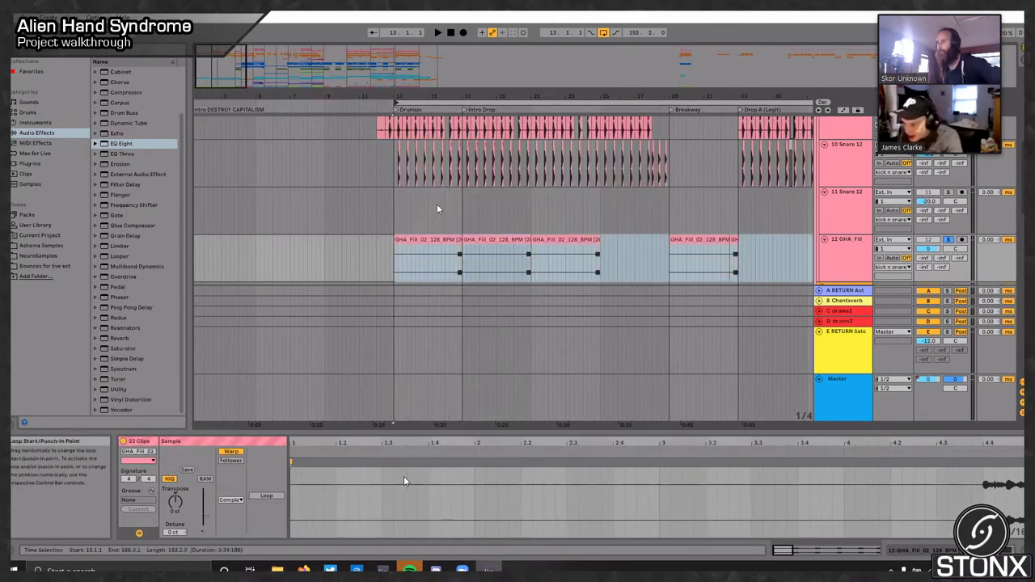
pyautogui.click(948, 240)
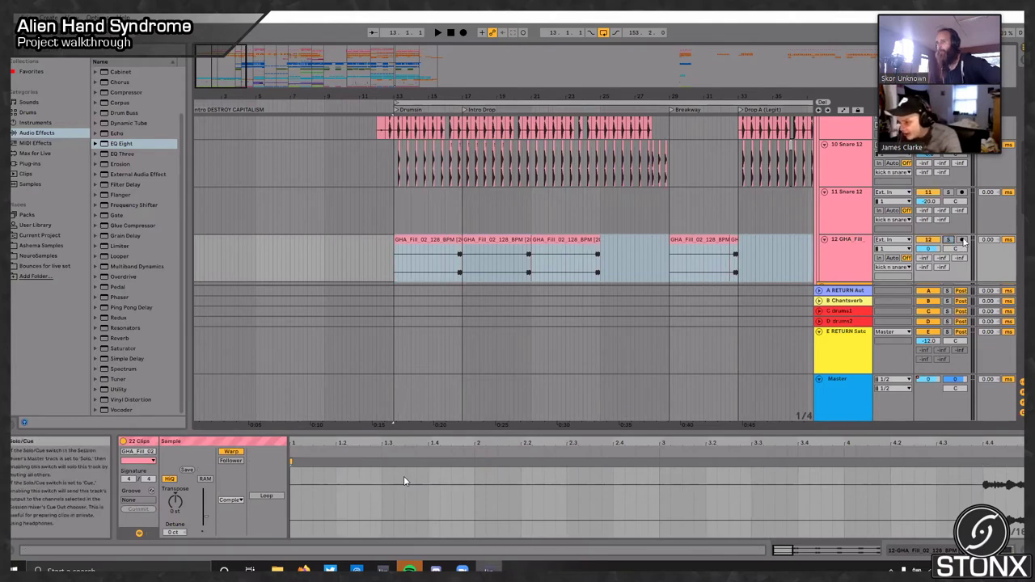
pyautogui.press('space')
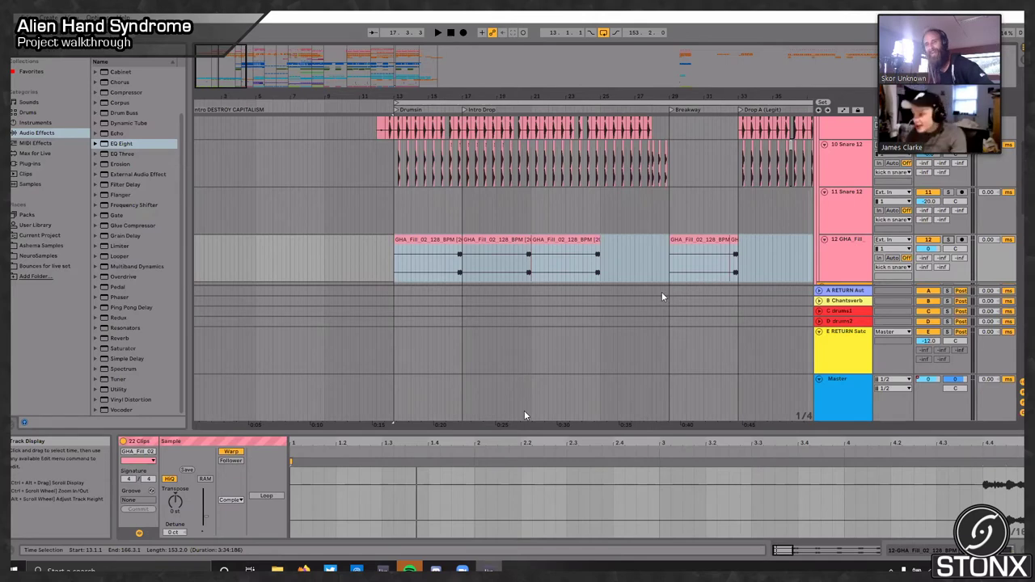
# Step: Select the 12 GHA_Fill track and examine it and the snare tracks across the whole arrangement
pyautogui.click(833, 226)
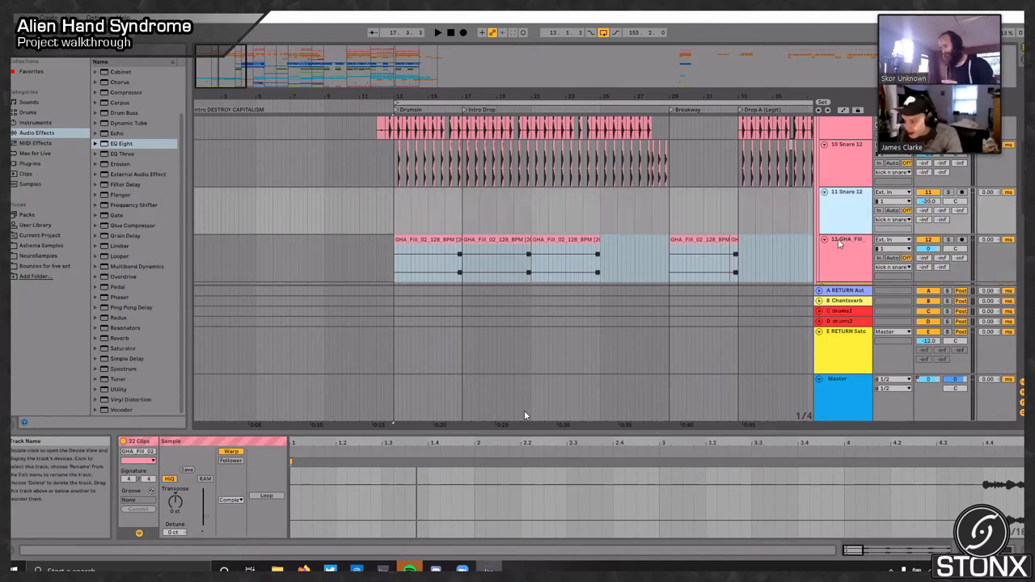
pyautogui.click(839, 243)
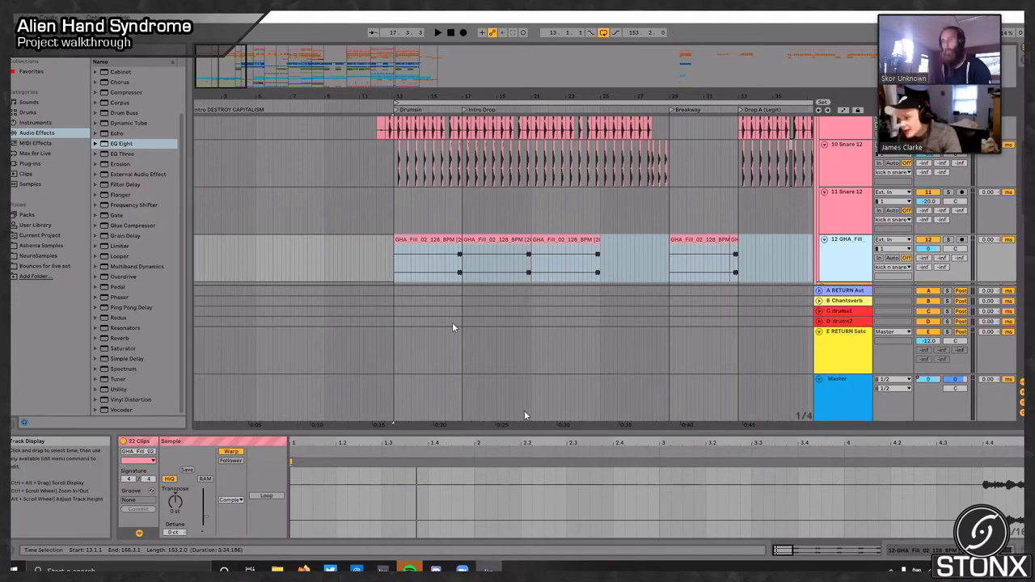
pyautogui.scroll(-5, 453, 325)
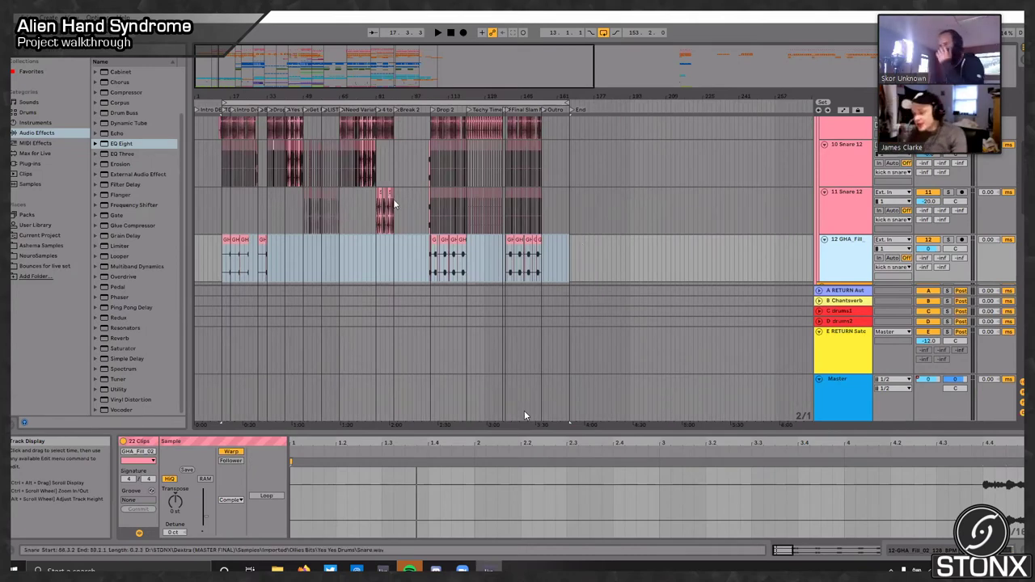
pyautogui.scroll(-1, 824, 215)
pyautogui.scroll(2, 840, 211)
pyautogui.scroll(1, 524, 410)
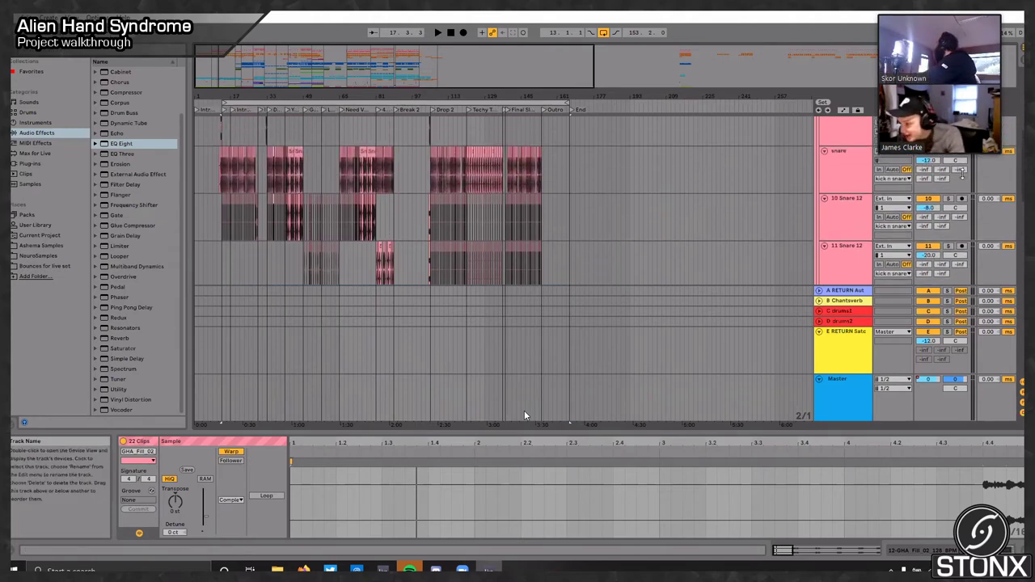
# Step: Place the insert marker at bar 33 at the Drop A (Legit) locator and play that section
pyautogui.scroll(2, 524, 415)
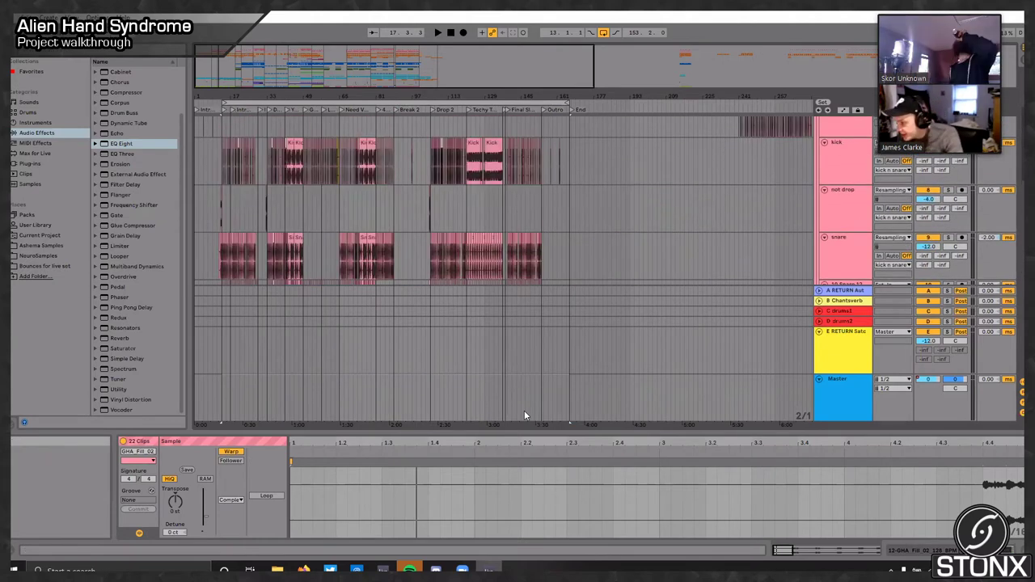
pyautogui.scroll(2, 524, 410)
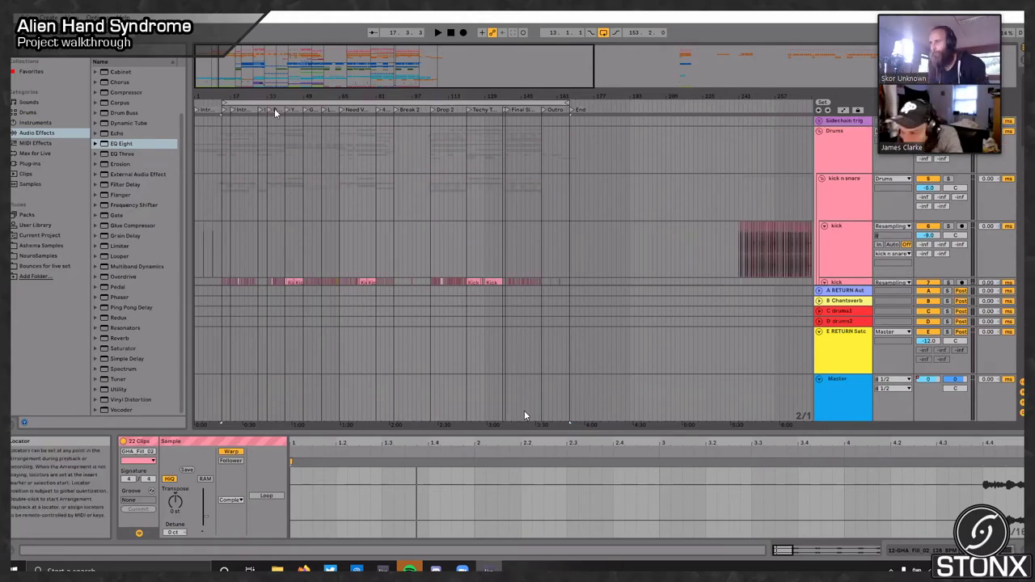
pyautogui.scroll(3, 274, 114)
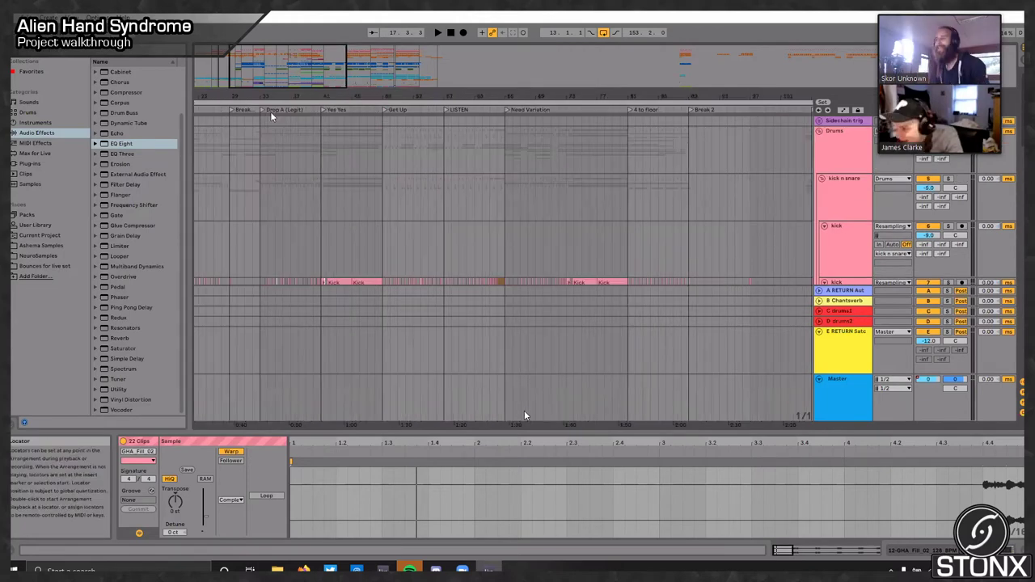
pyautogui.scroll(-3, 685, 115)
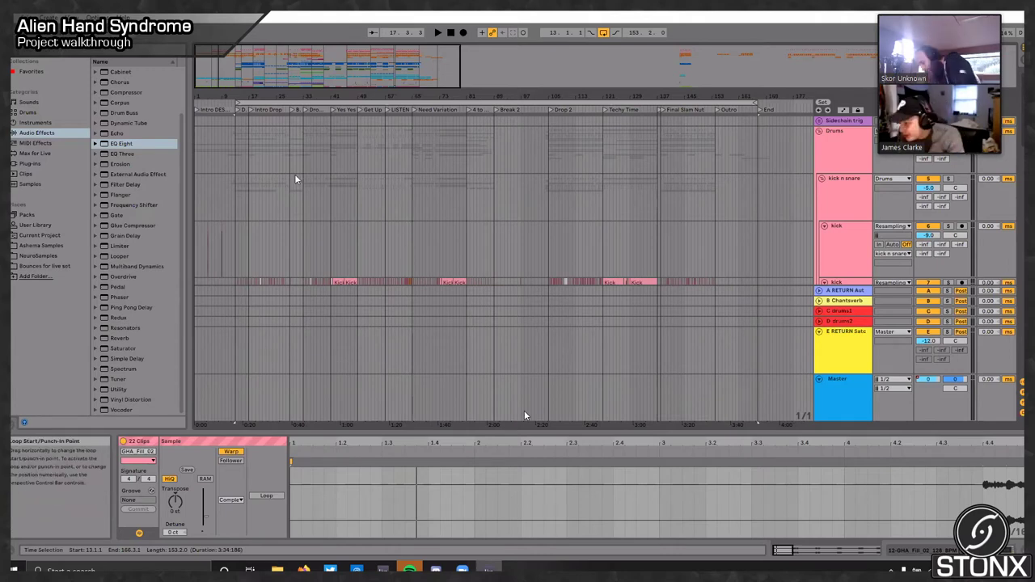
pyautogui.click(327, 142)
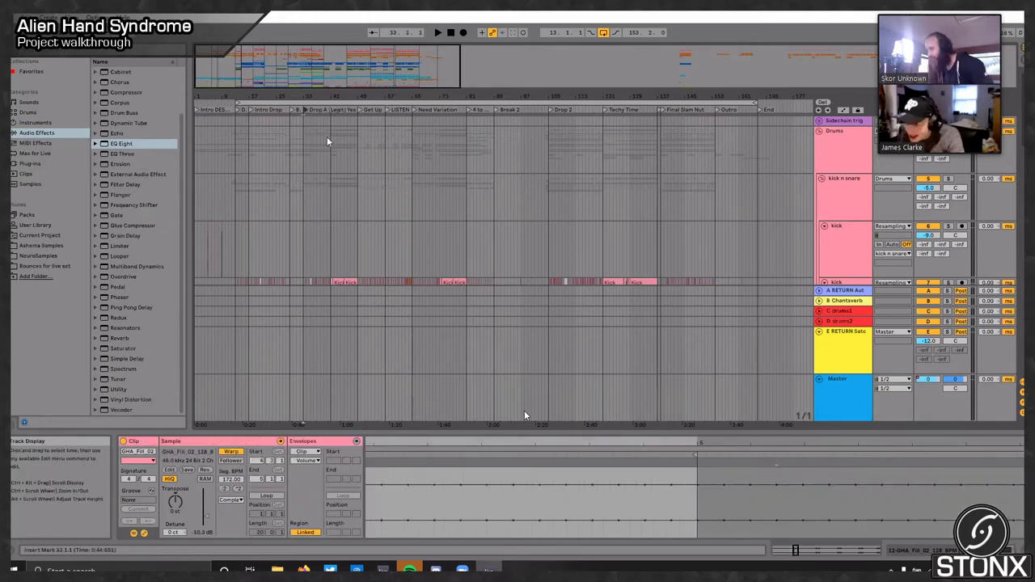
pyautogui.press('space')
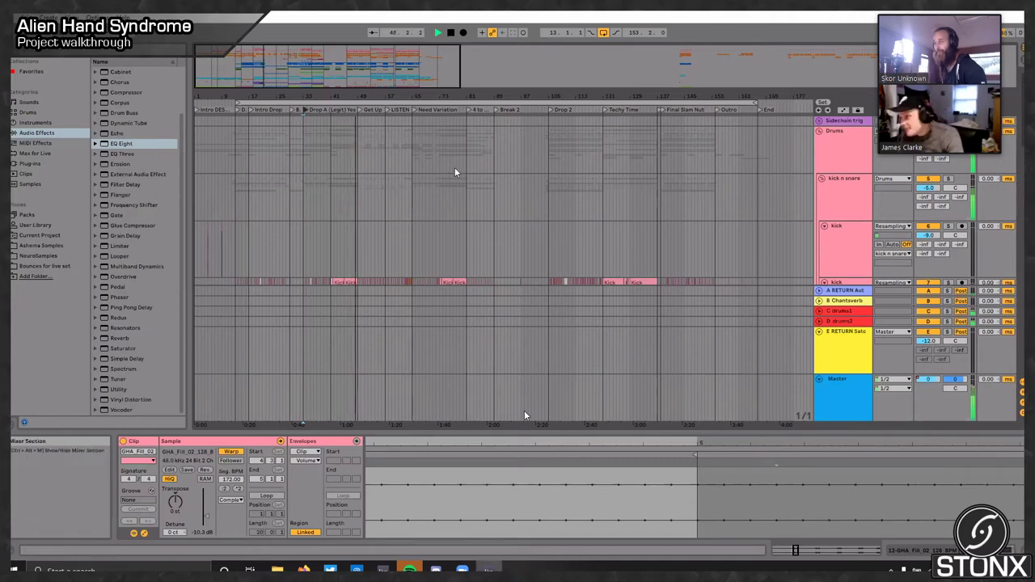
pyautogui.press('space')
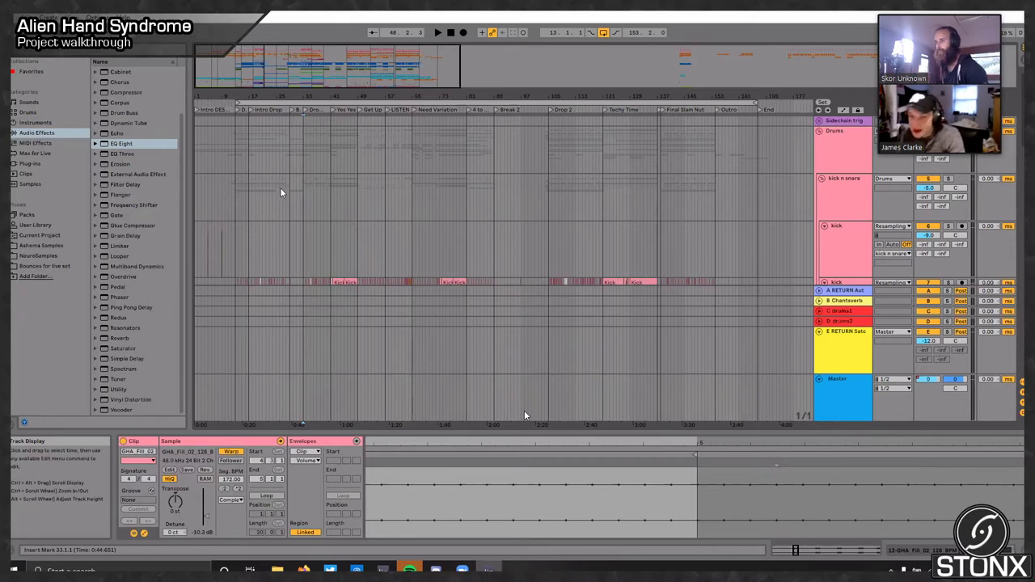
# Step: Play from within the Intro Drop section and jump playback ahead to Drop A (Legit)
pyautogui.click(272, 113)
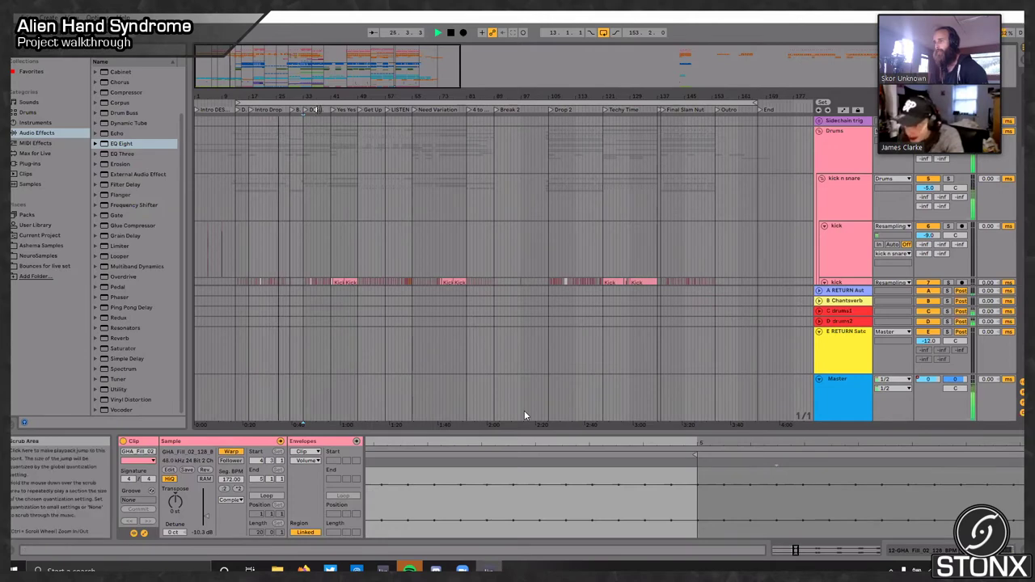
pyautogui.click(316, 113)
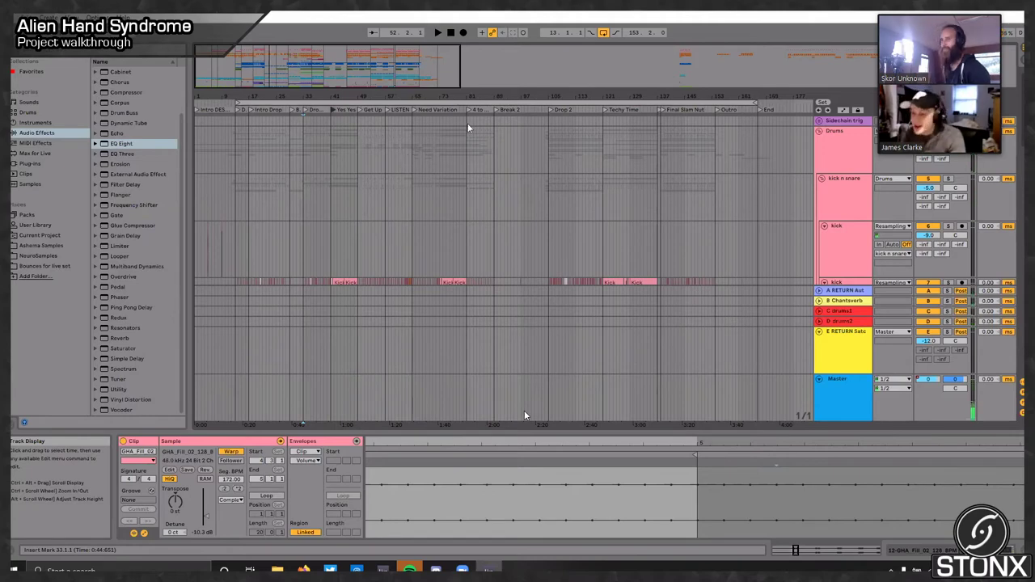
# Step: Select all clips from bar 13.1.1 to 166.3.1 and examine the kick n snare group's tracks
pyautogui.hotkey('ctrl', 'a')
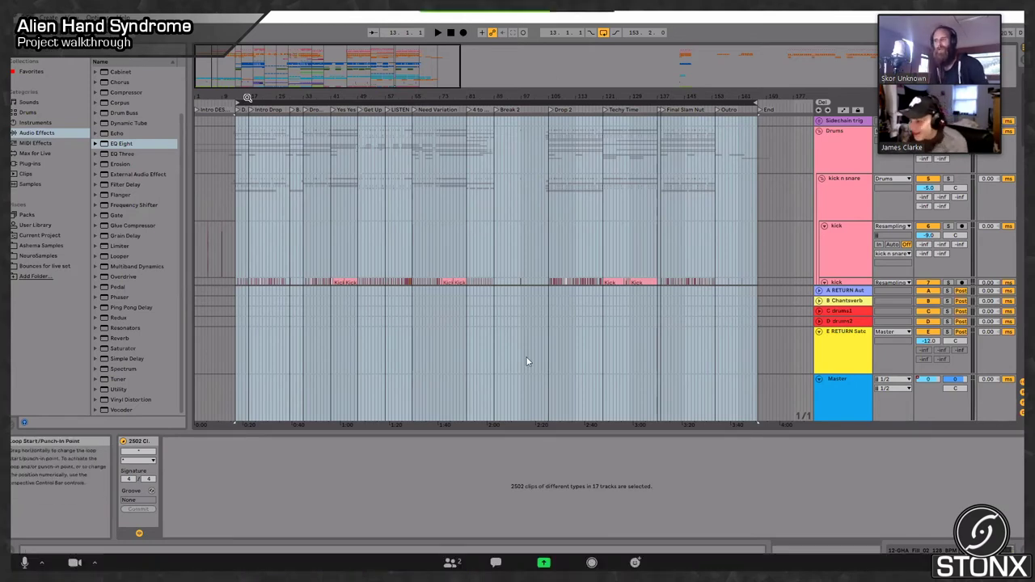
pyautogui.scroll(-1, 273, 167)
pyautogui.scroll(1, 272, 165)
pyautogui.scroll(-2, 275, 161)
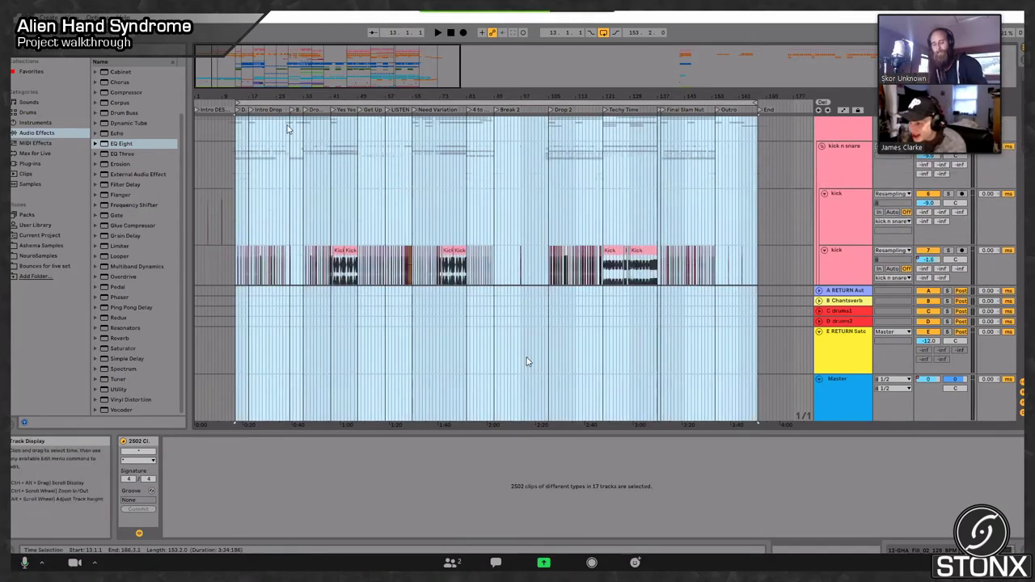
pyautogui.scroll(2, 288, 126)
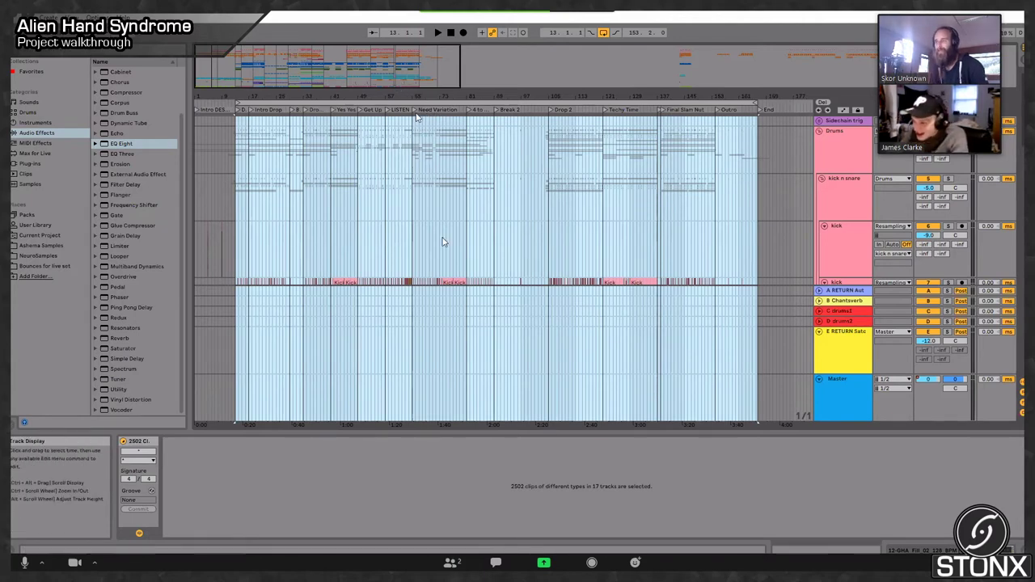
# Step: Play the arrangement from the Need Variation locator at bar 65 and return the playback position to that locator
pyautogui.click(416, 121)
pyautogui.press('space')
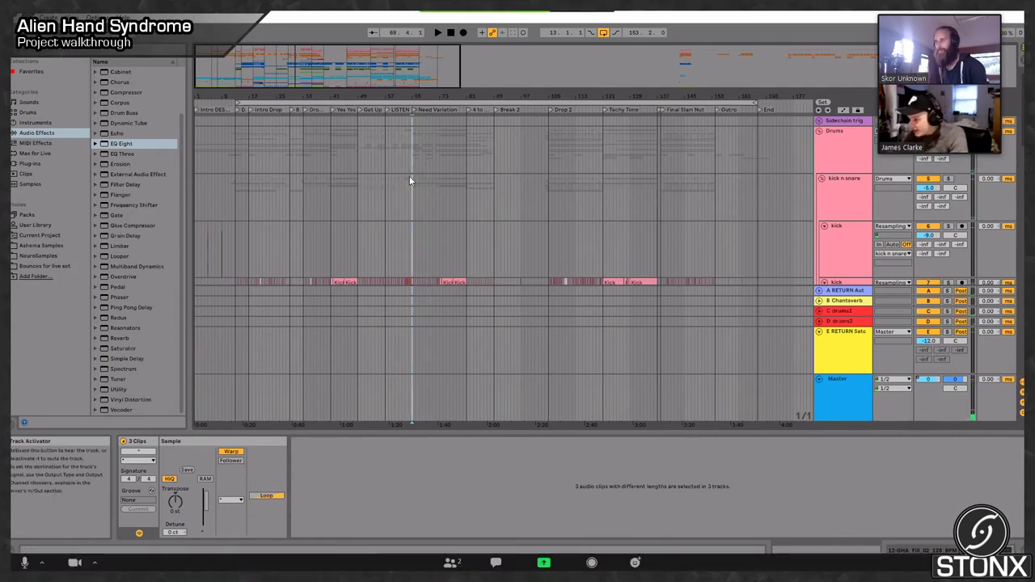
pyautogui.click(413, 110)
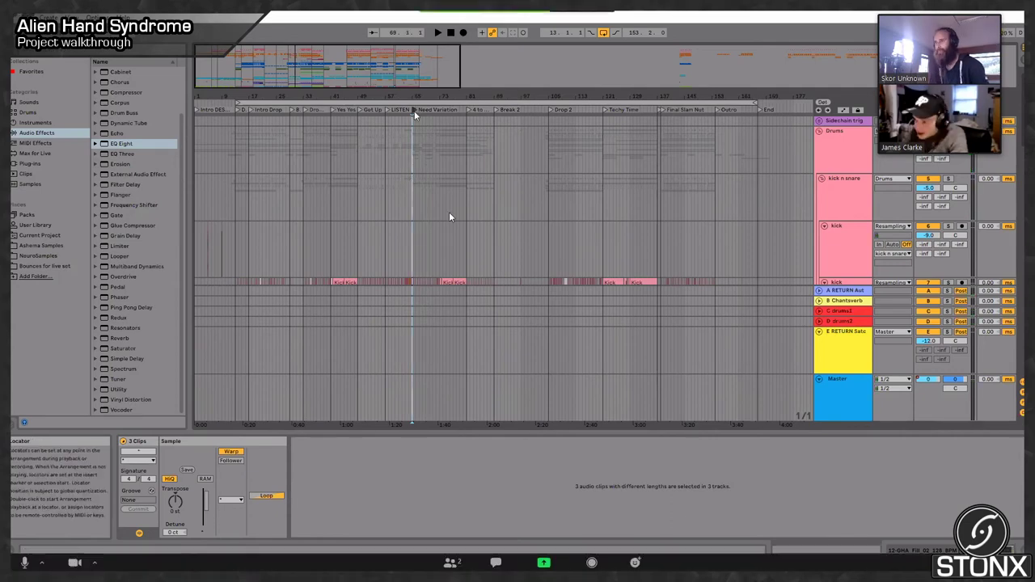
# Step: Place the insert marker at 66.2.1 on the Drums group within the Need Variation section
pyautogui.moveTo(415, 97); pyautogui.dragTo(390, 147)
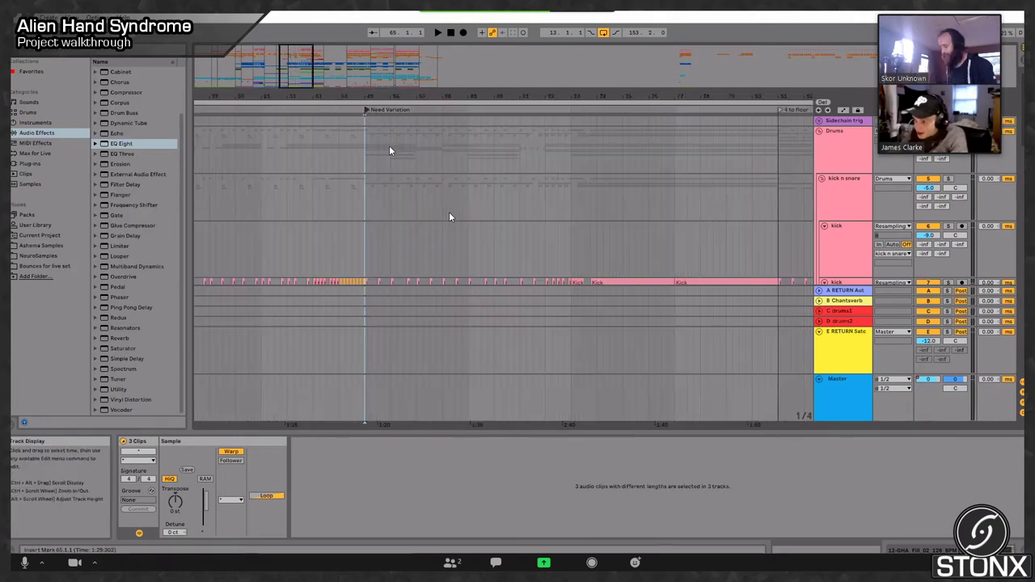
pyautogui.click(391, 151)
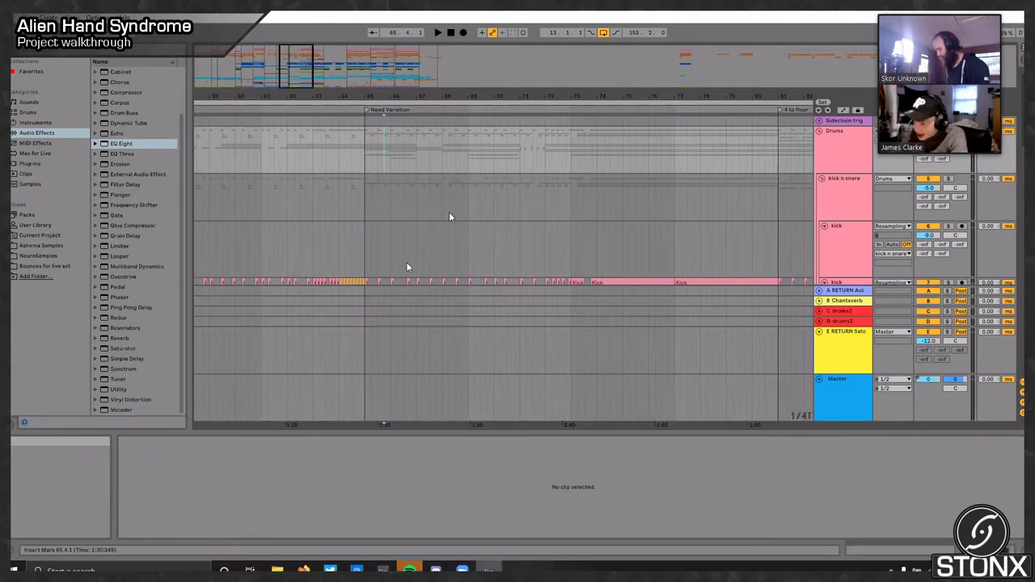
pyautogui.rightClick(397, 170)
pyautogui.click(417, 279)
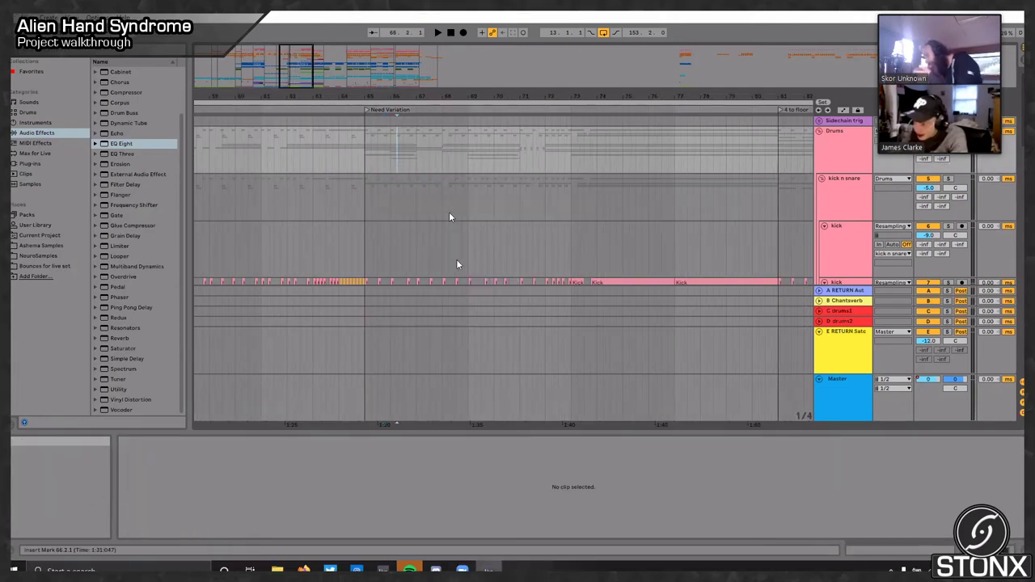
# Step: Move the loop start to bar 65 at the Need Variation locator and select the Drums group across the loop
pyautogui.scroll(-2, 377, 184)
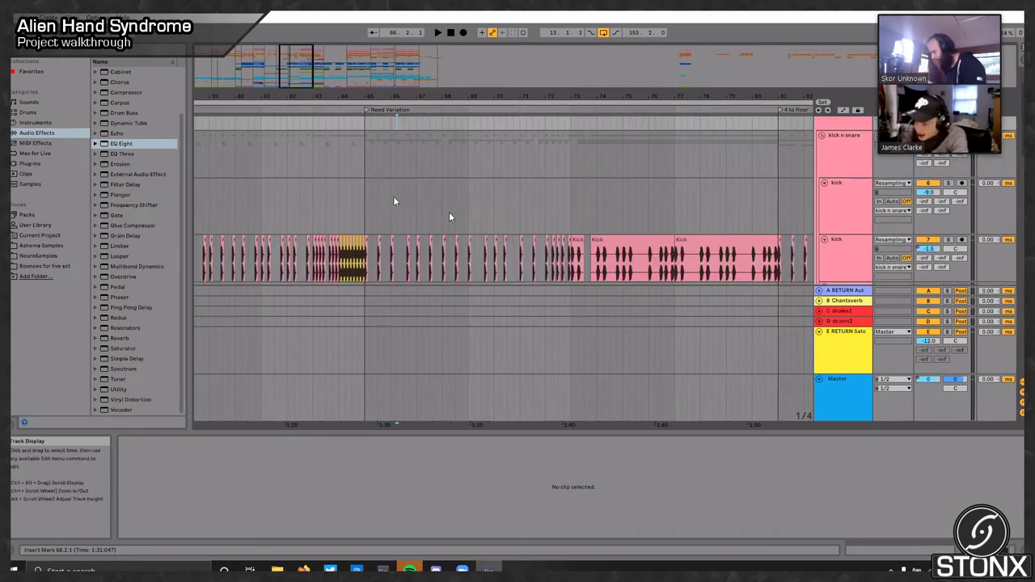
pyautogui.scroll(-6, 449, 212)
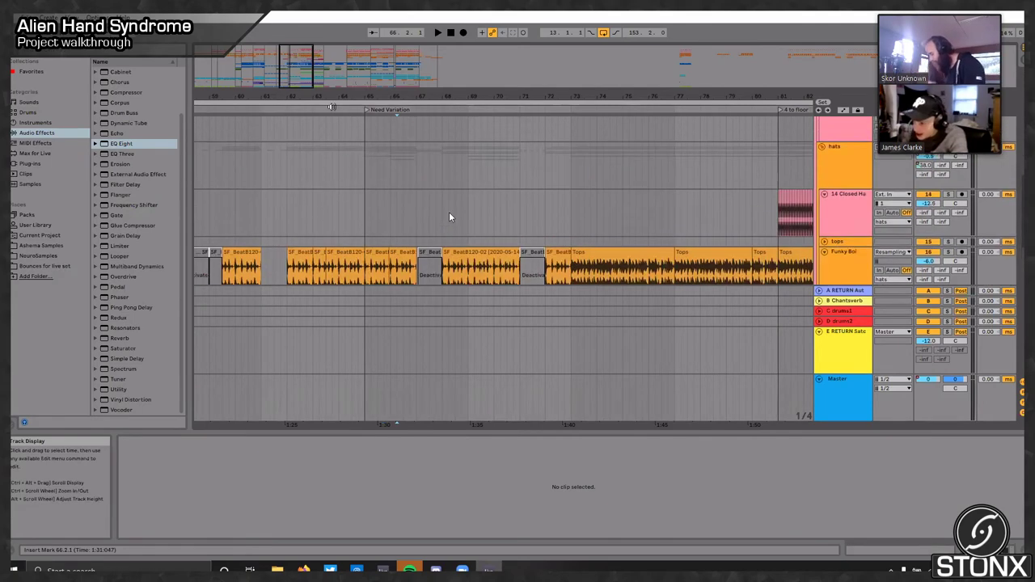
pyautogui.scroll(-3, 327, 130)
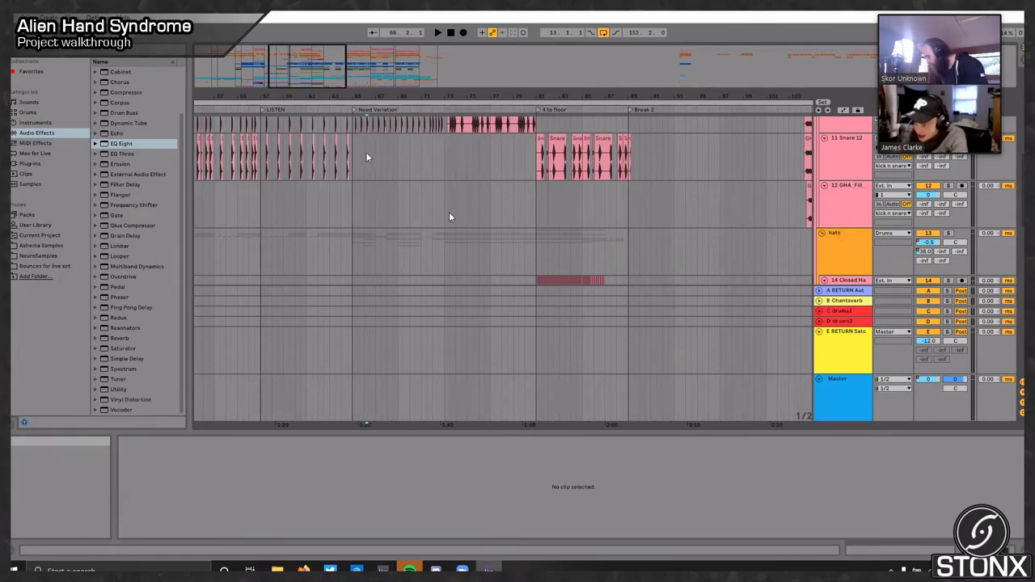
pyautogui.scroll(-4, 367, 156)
pyautogui.scroll(-2, 449, 212)
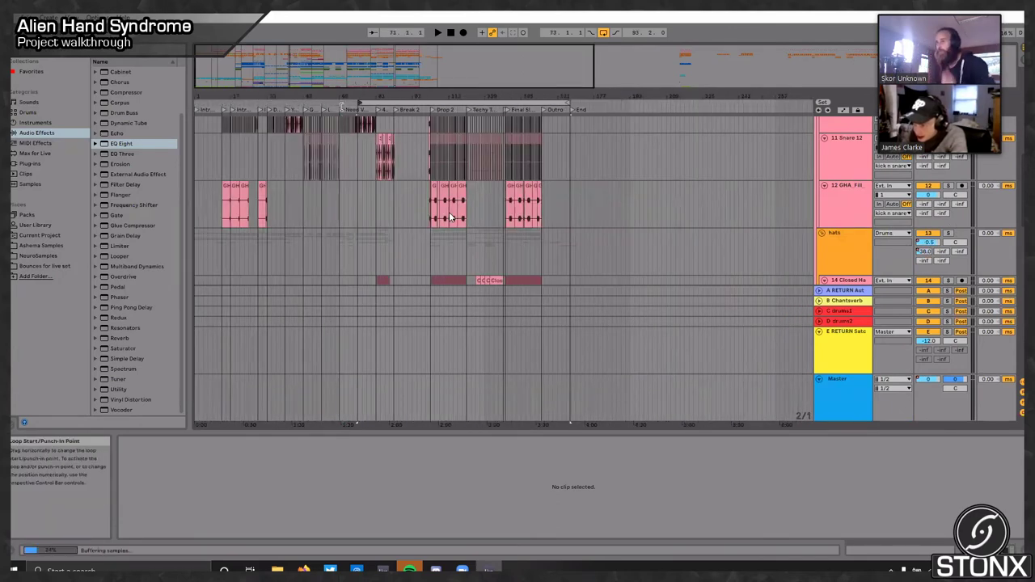
pyautogui.scroll(6, 450, 217)
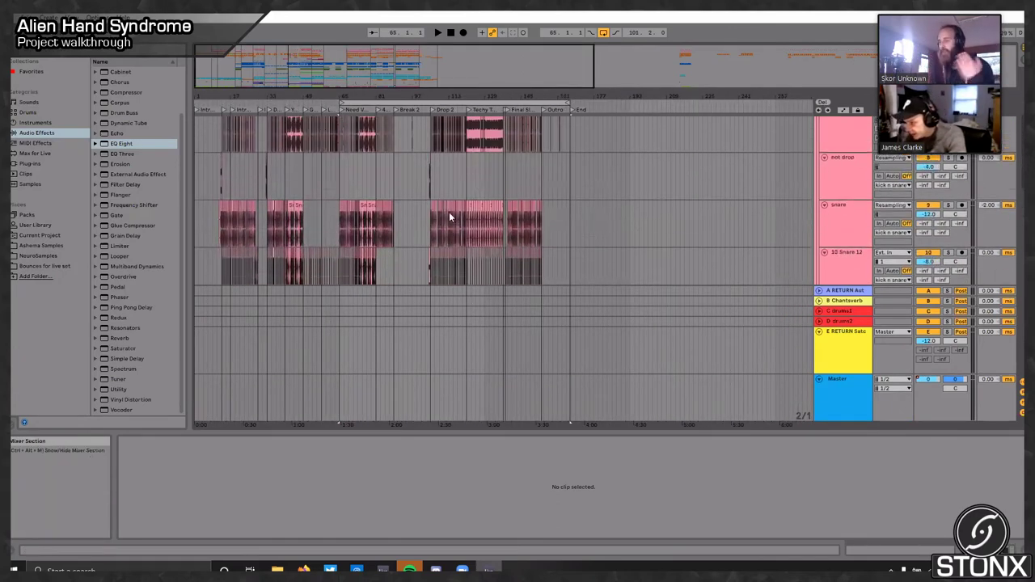
pyautogui.scroll(2, 451, 216)
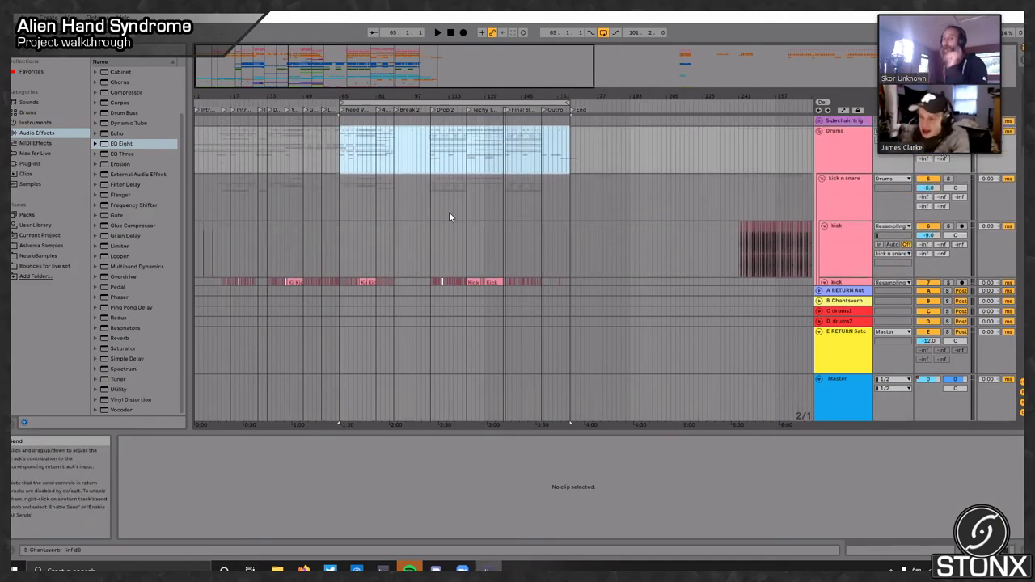
# Step: Audition the Need Variation section from bar 65, stopping and resuming playback
pyautogui.press('space')
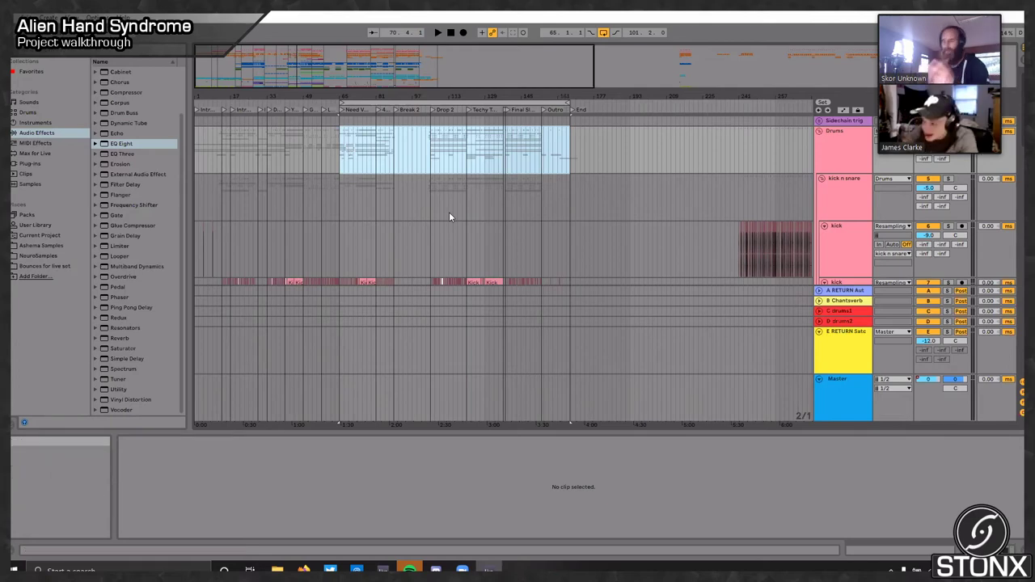
pyautogui.click(340, 108)
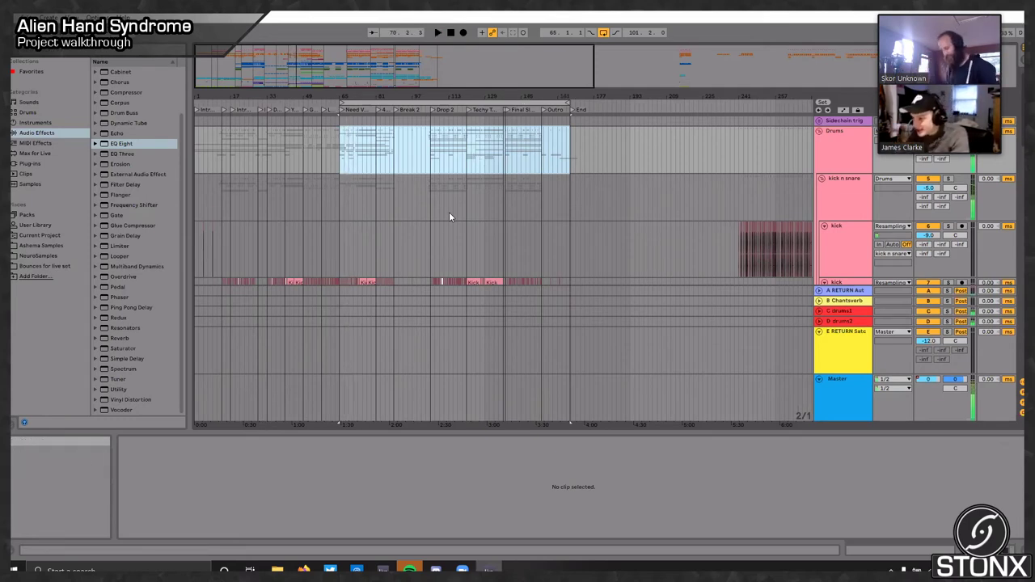
pyautogui.press('space')
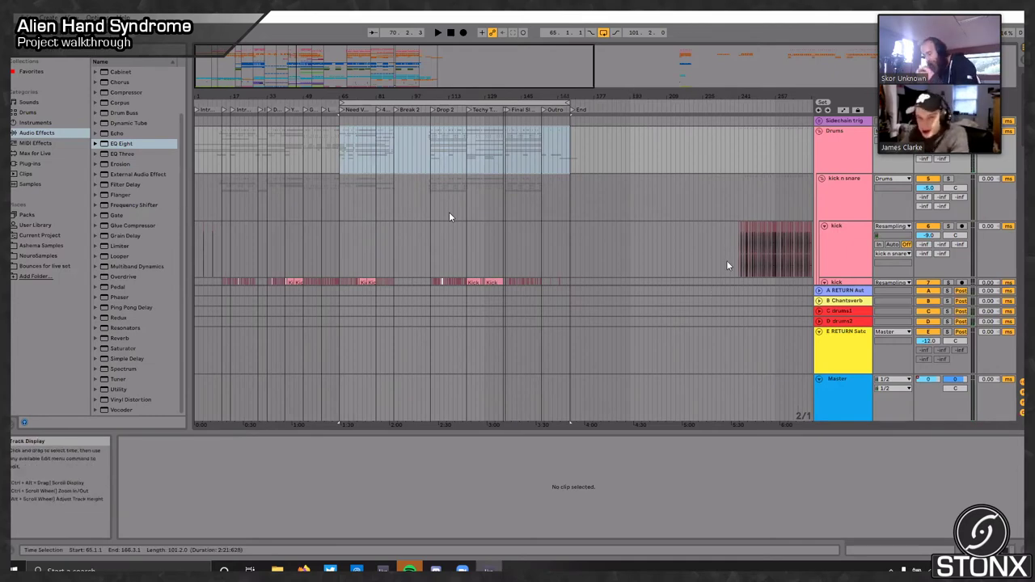
pyautogui.press('space')
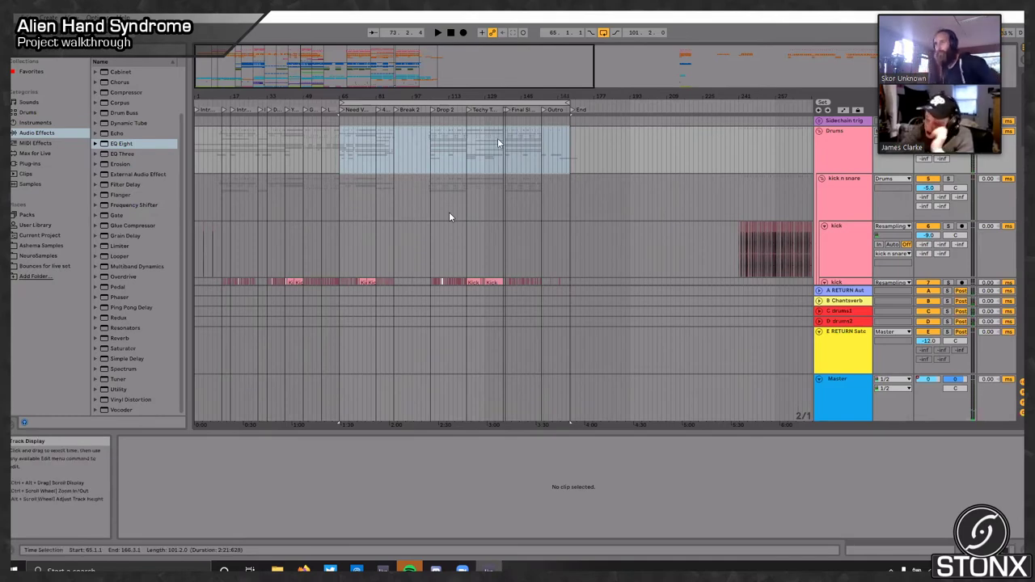
# Step: Fold the Drums group and unfold the SC group
pyautogui.scroll(-3, 435, 210)
pyautogui.scroll(2, 435, 209)
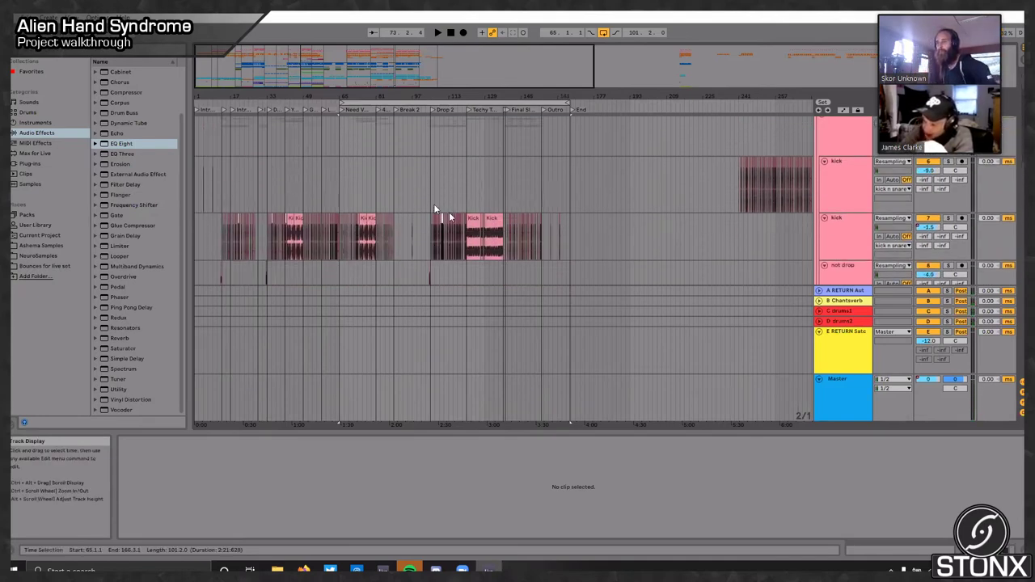
pyautogui.scroll(-3, 444, 216)
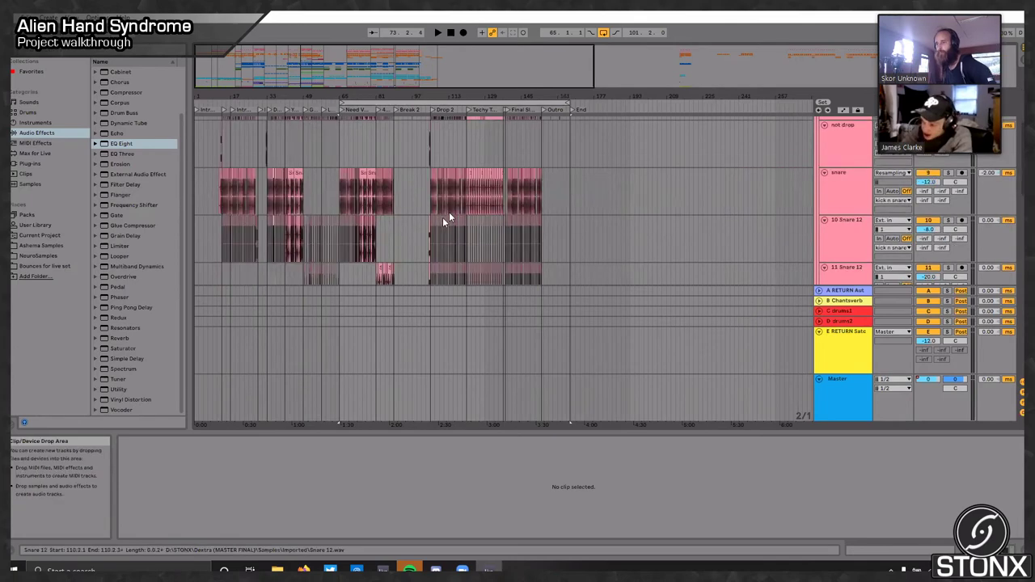
pyautogui.scroll(5, 442, 217)
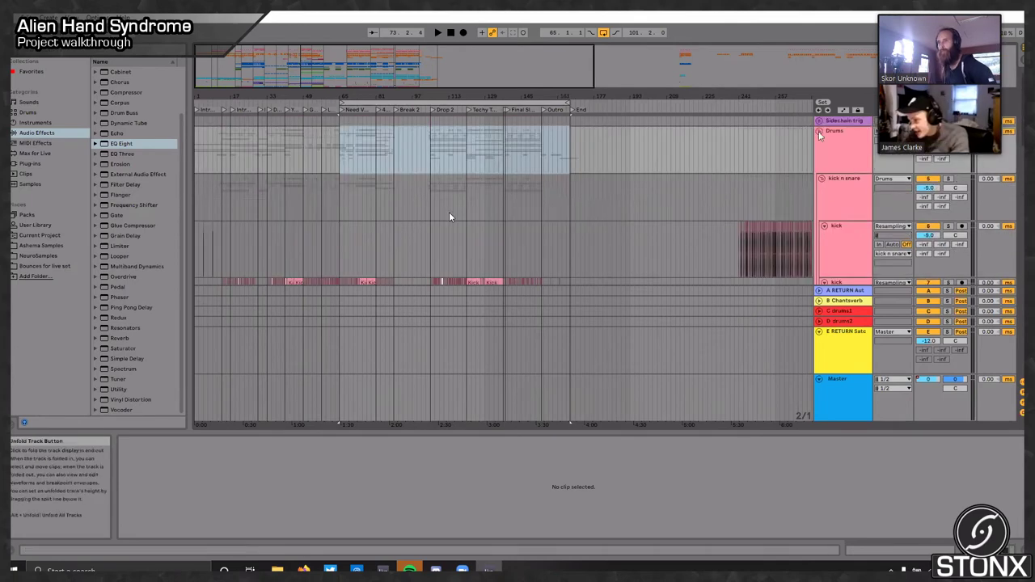
pyautogui.click(819, 131)
pyautogui.click(819, 169)
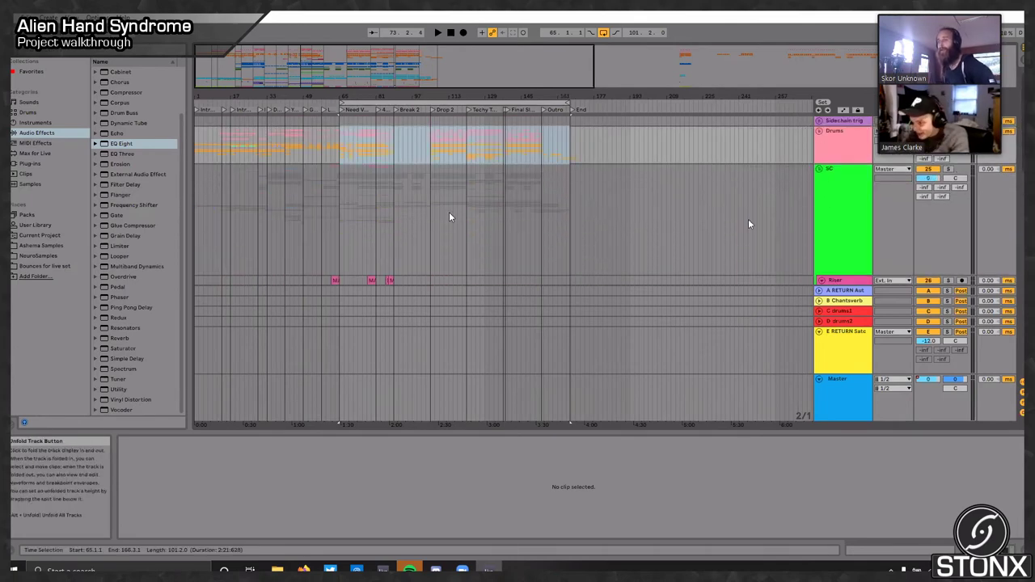
# Step: Unfreeze the 37 NeuroBas track in the bass group
pyautogui.scroll(-5, 749, 224)
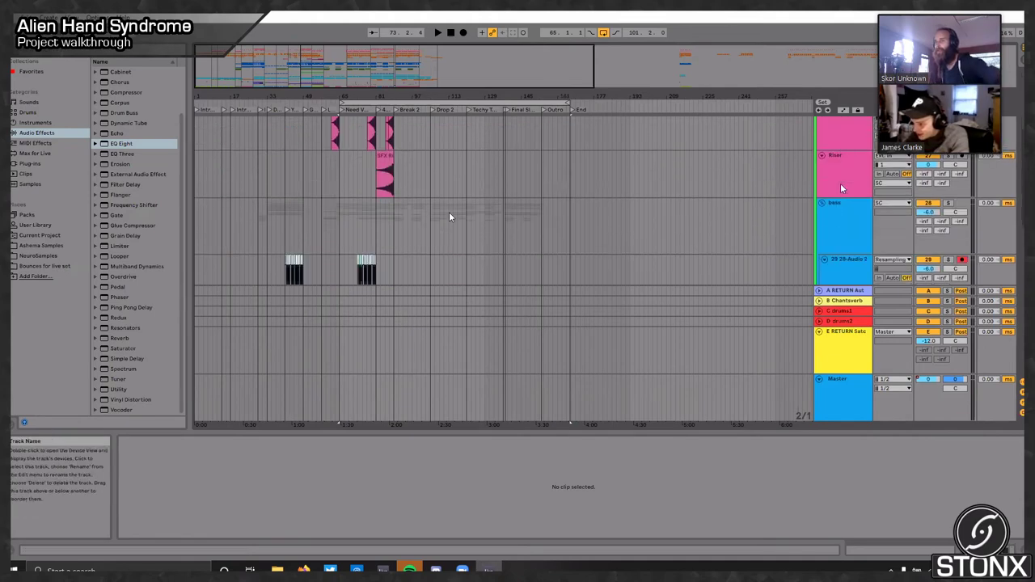
pyautogui.scroll(1, 726, 231)
pyautogui.scroll(-2, 725, 231)
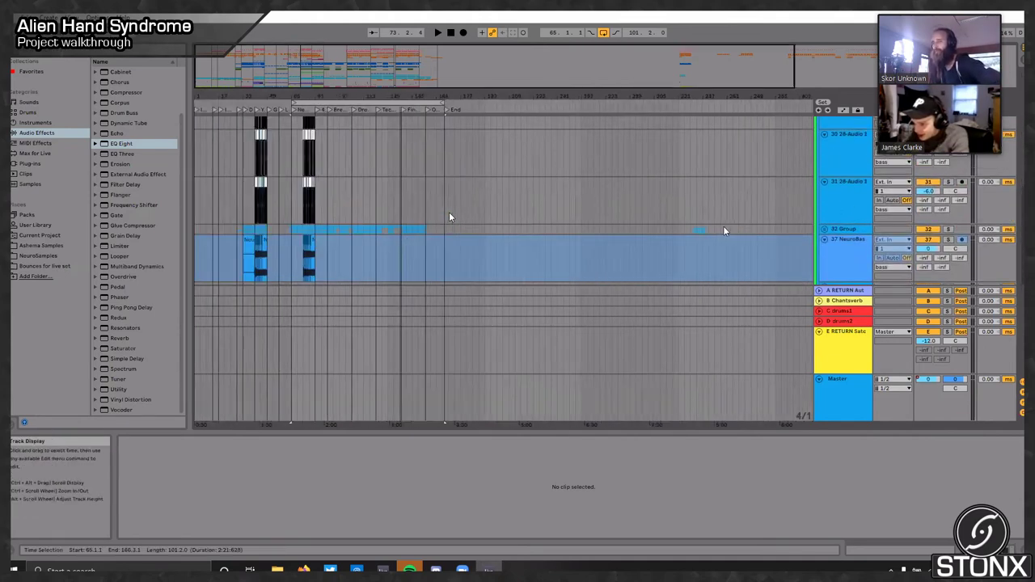
pyautogui.click(848, 256)
pyautogui.rightClick(862, 262)
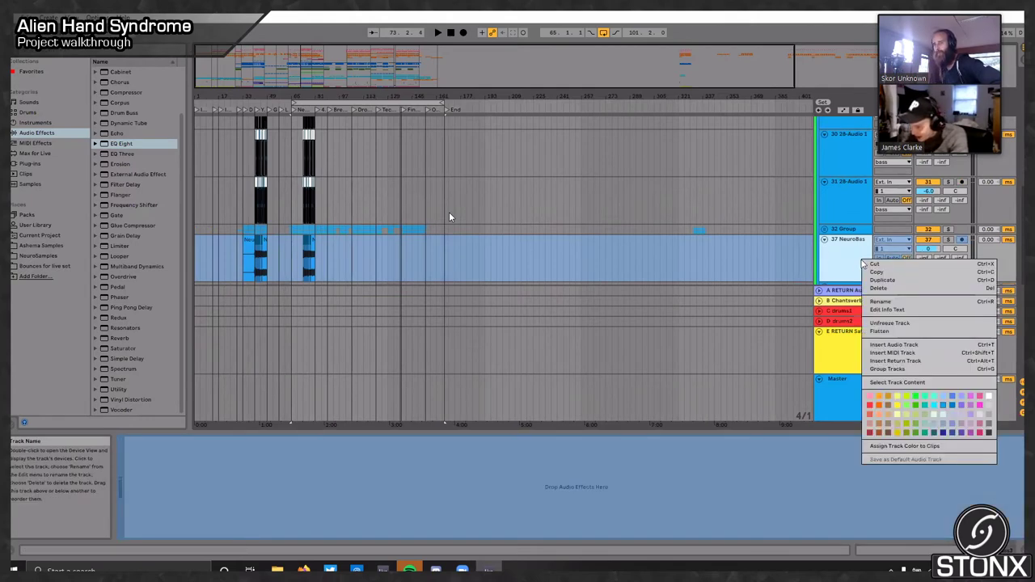
pyautogui.click(890, 324)
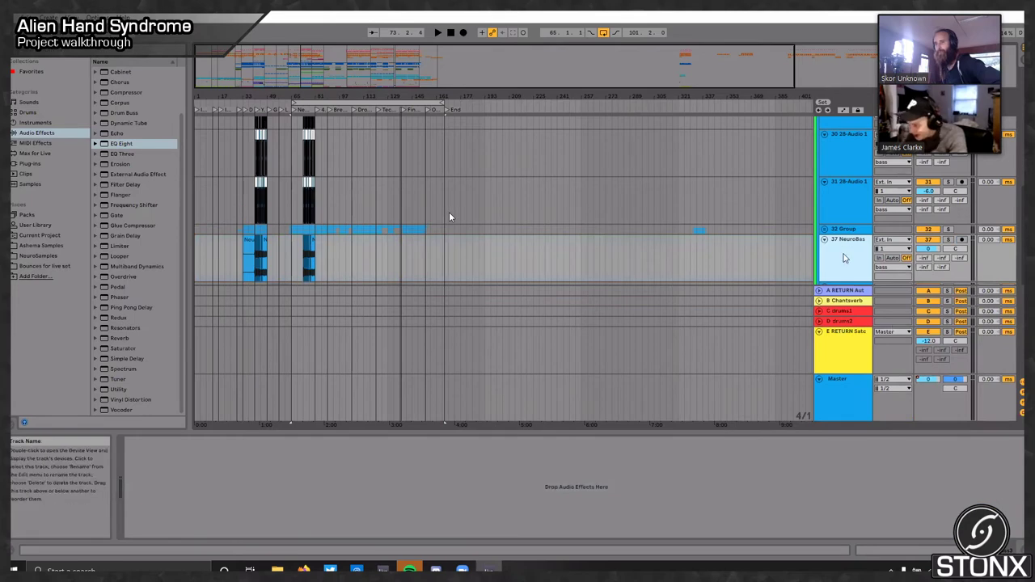
# Step: Freeze the 37 NeuroBas track in the bass group again
pyautogui.rightClick(843, 257)
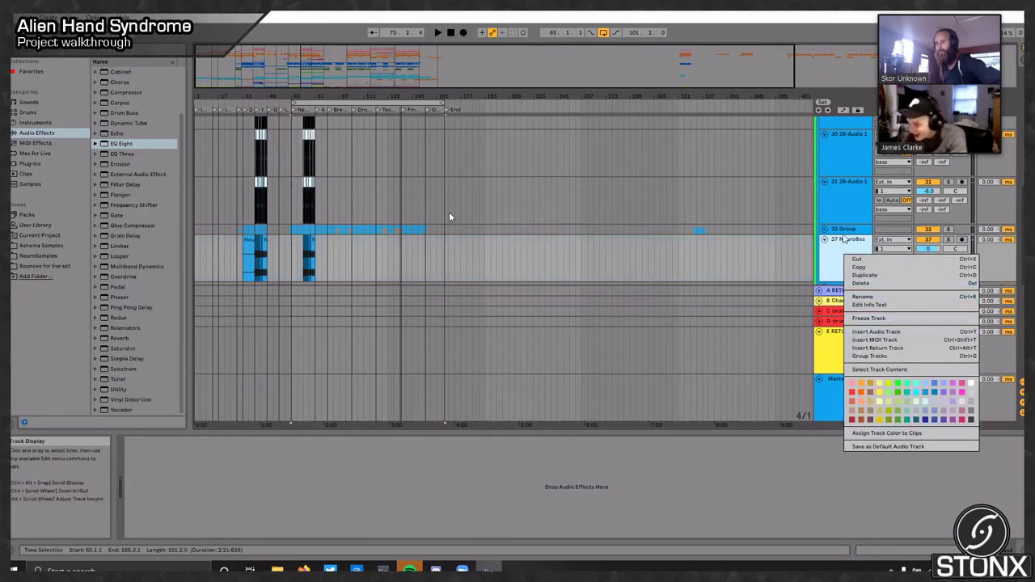
pyautogui.click(833, 251)
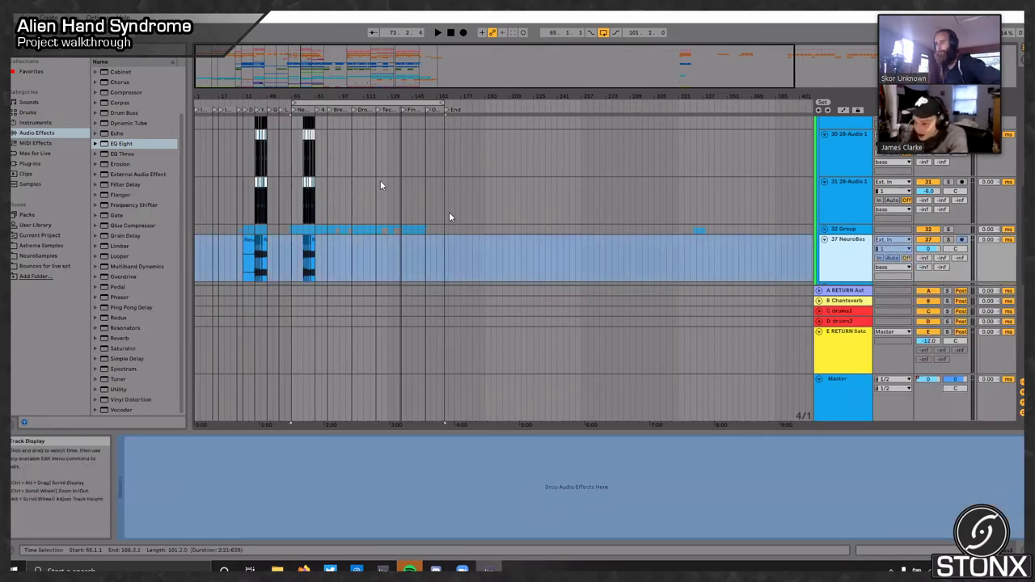
# Step: Solo the bass group and move the loop start to bar 33 at the Drop A locator
pyautogui.scroll(-6, 346, 160)
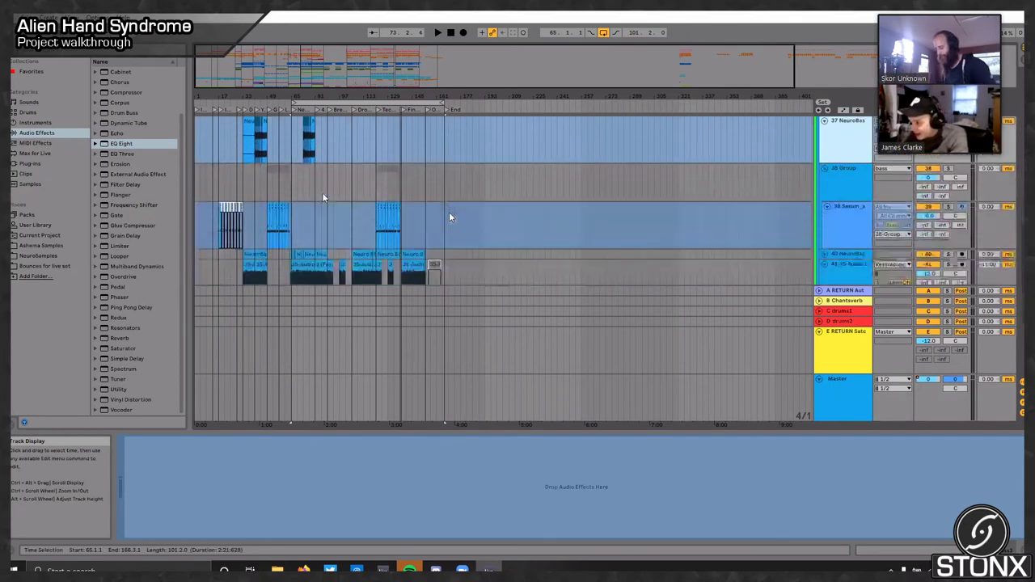
pyautogui.scroll(-2, 324, 194)
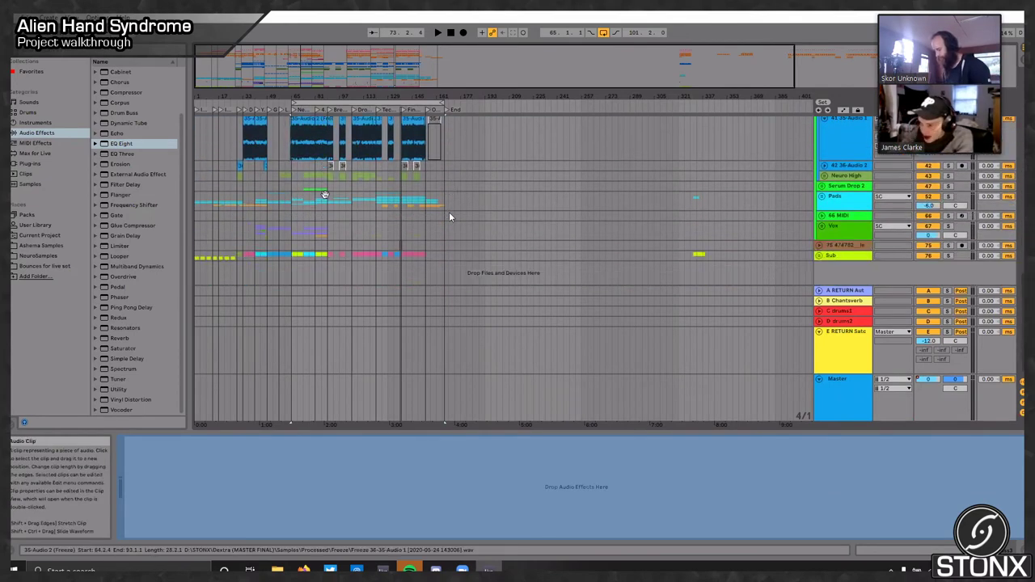
pyautogui.scroll(3, 364, 161)
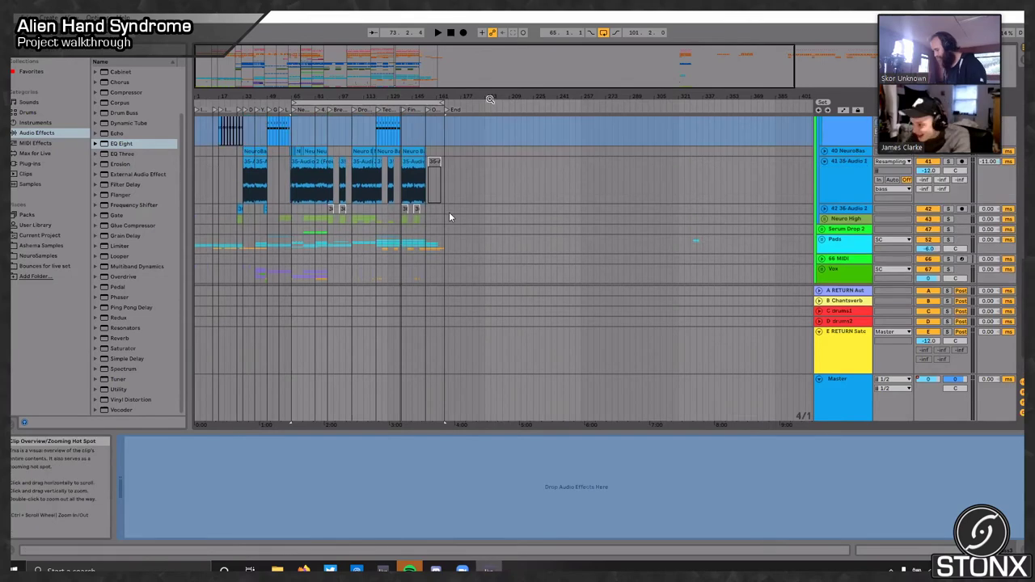
pyautogui.scroll(5, 720, 222)
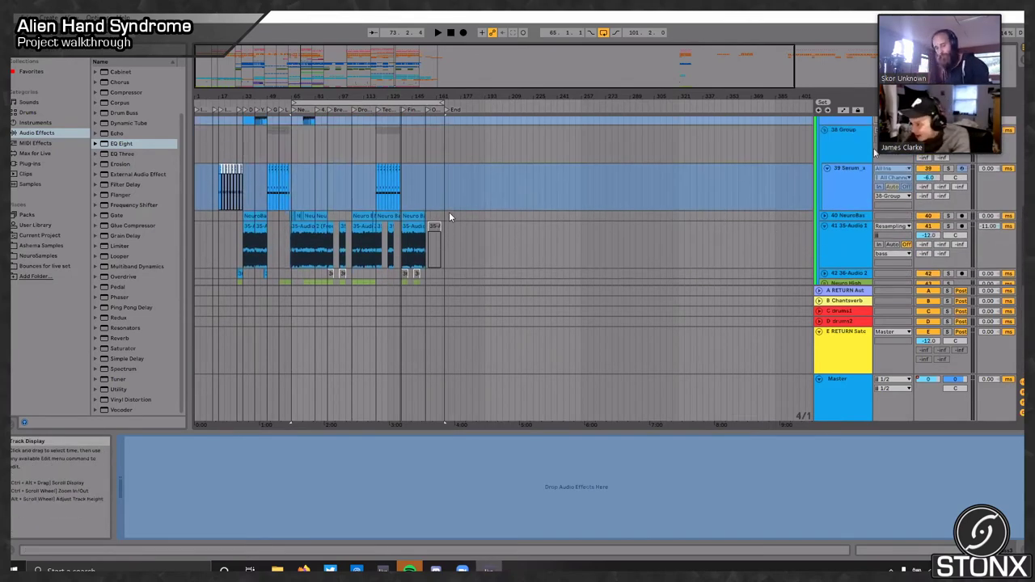
pyautogui.scroll(10, 944, 215)
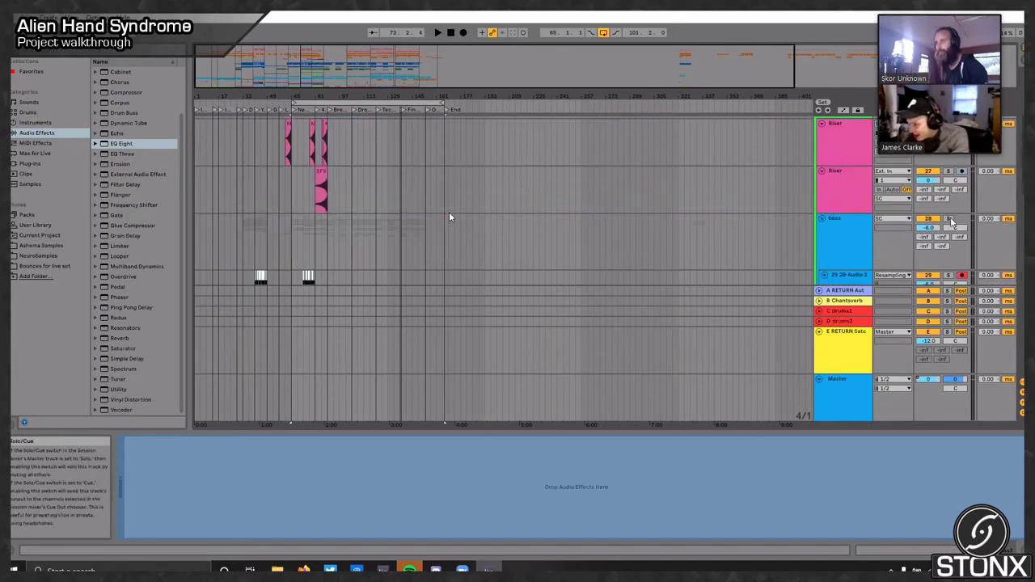
pyautogui.click(947, 218)
pyautogui.moveTo(294, 102); pyautogui.dragTo(243, 102)
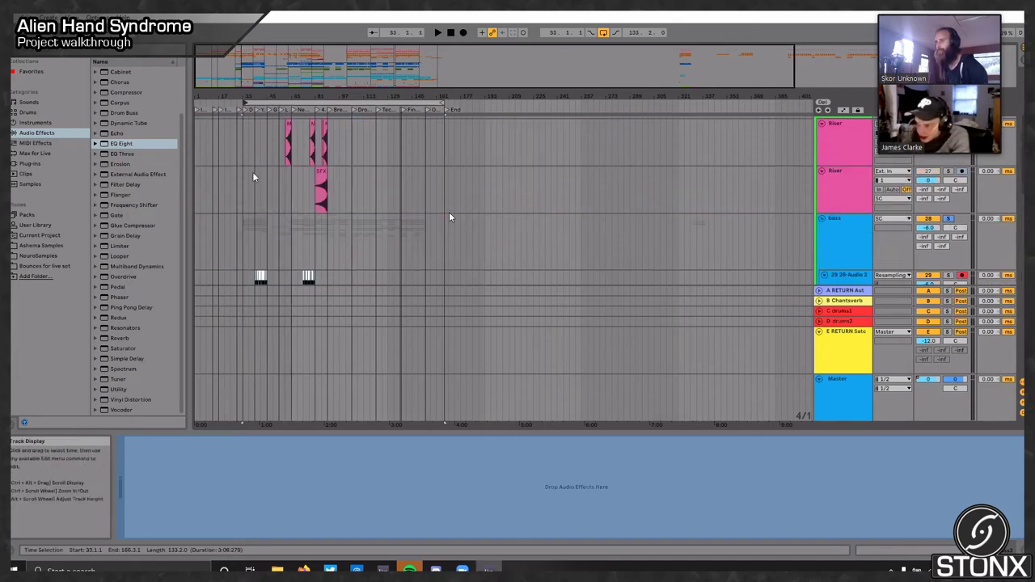
# Step: Unfold the 40 NeuroBas track in the bass group to show its clips' waveforms
pyautogui.scroll(3, 253, 173)
pyautogui.scroll(-4, 253, 173)
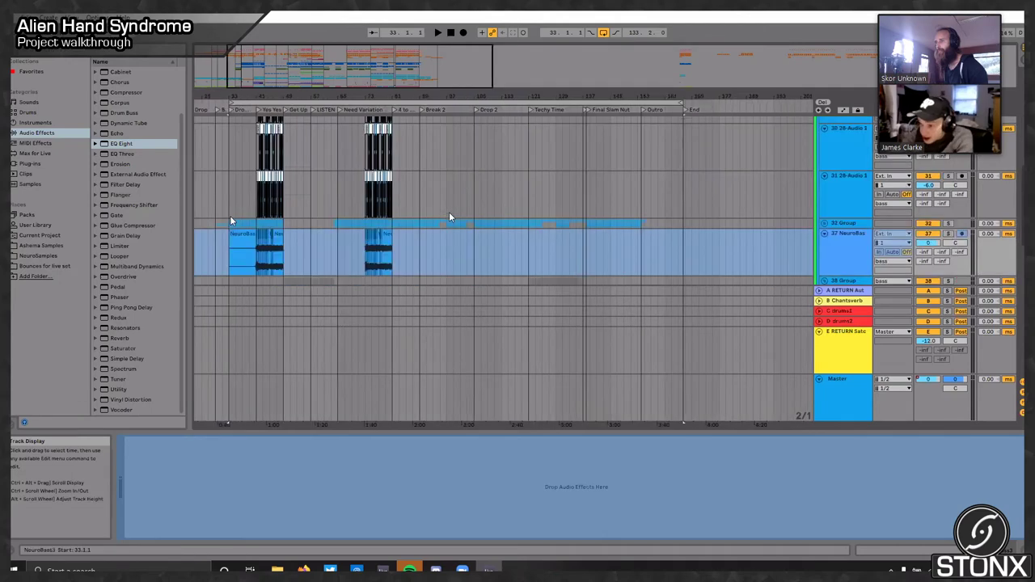
pyautogui.scroll(-3, 515, 226)
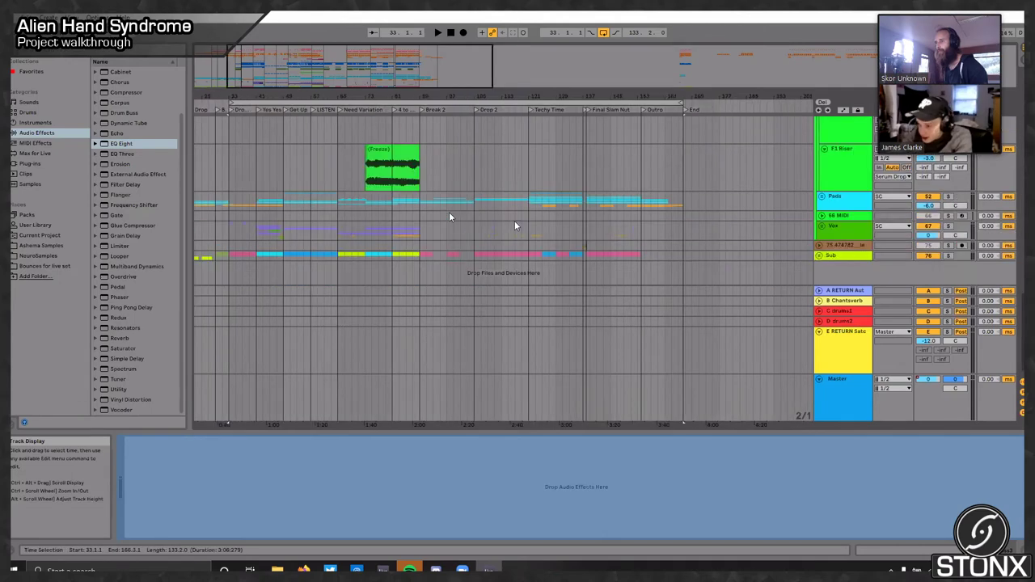
pyautogui.scroll(3, 515, 225)
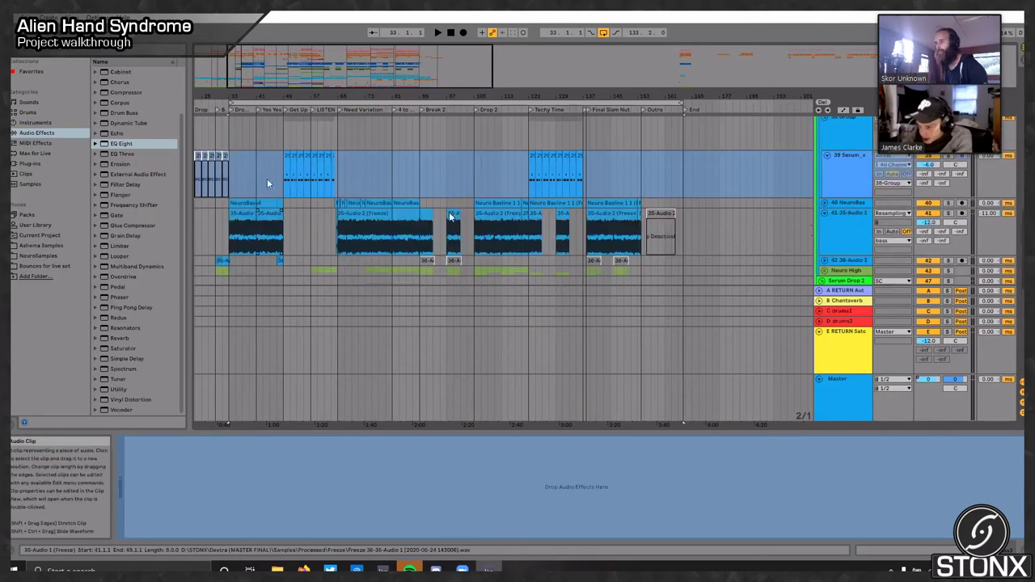
pyautogui.click(823, 204)
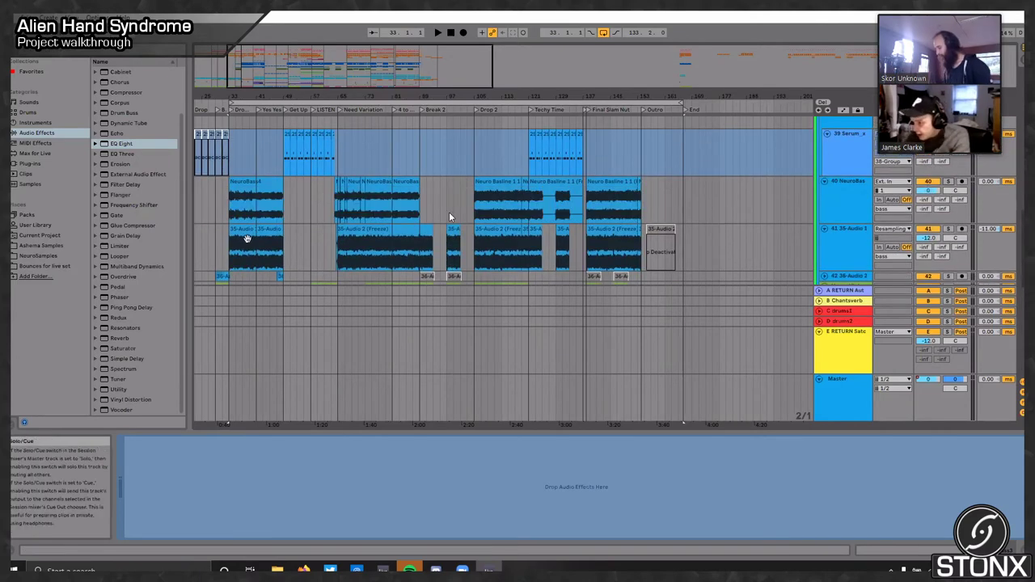
# Step: Audition the 40 NeuroBas track soloed from the Drop A locator at bar 33, ending with playback stopped
pyautogui.doubleClick(231, 111)
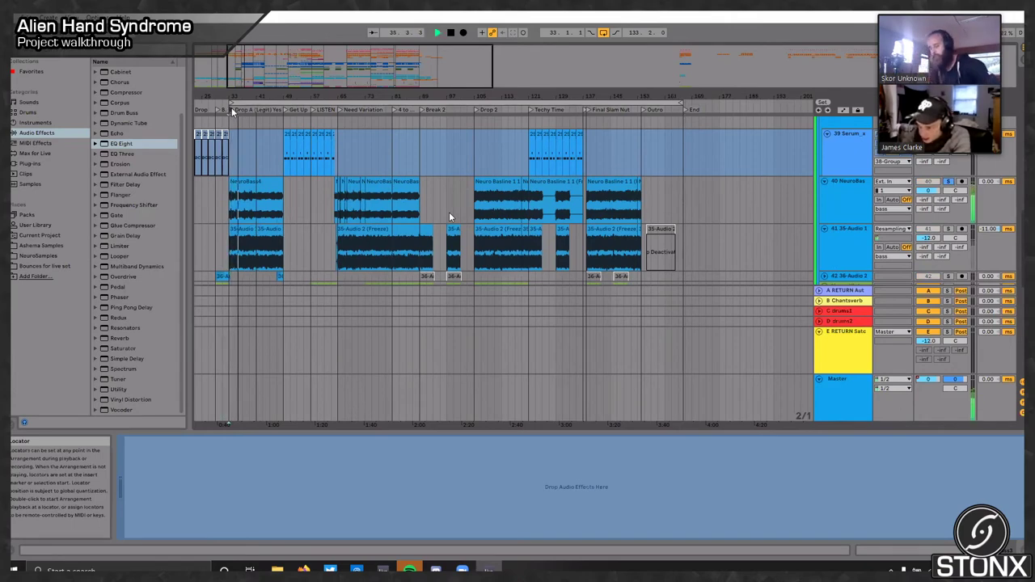
pyautogui.press('space')
pyautogui.click(234, 142)
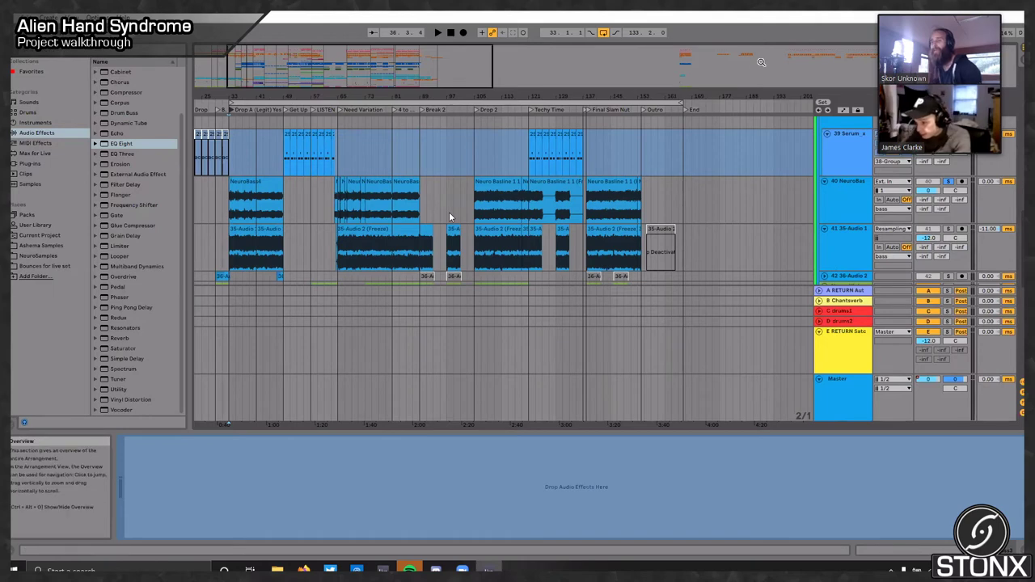
# Step: Compare the device chains of the 40 NeuroBas and 41 35-Audio 1 tracks, ending on 41 35-Audio 1
pyautogui.click(845, 194)
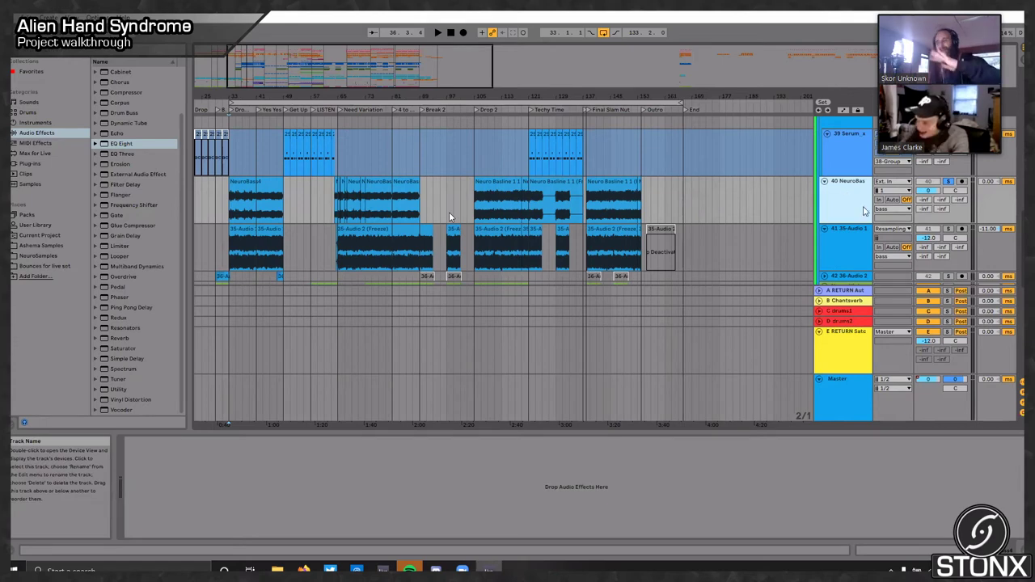
pyautogui.click(840, 233)
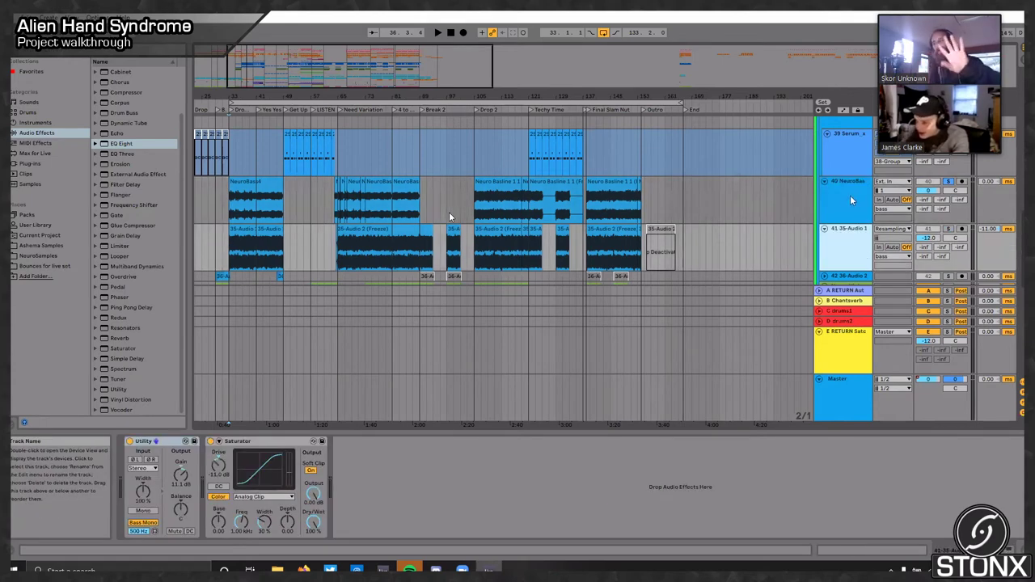
pyautogui.click(849, 196)
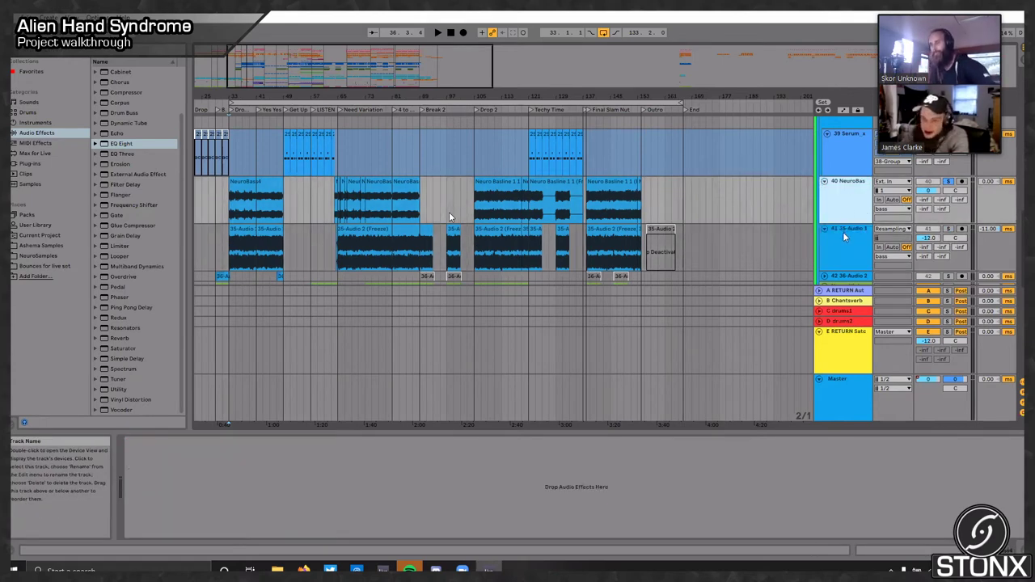
pyautogui.click(843, 235)
pyautogui.click(853, 192)
pyautogui.click(845, 163)
pyautogui.click(837, 181)
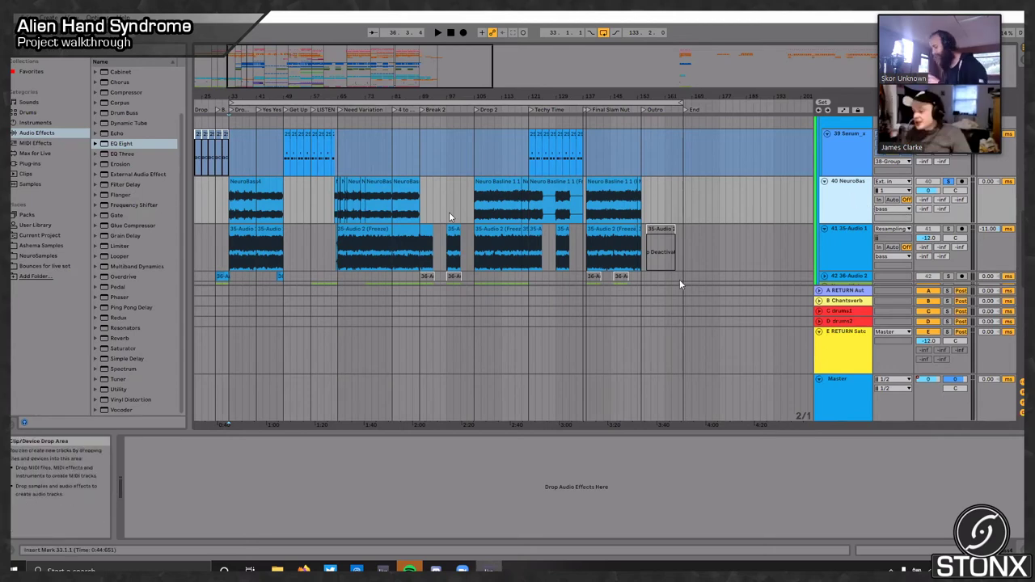
pyautogui.click(848, 231)
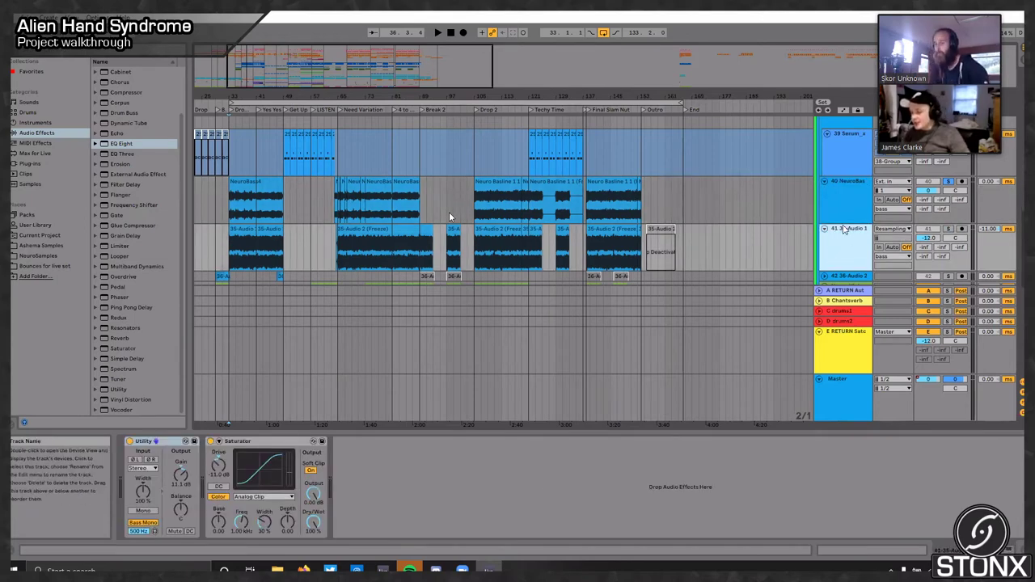
# Step: Solo the 41 35-Audio 1 track and start playback from bar 33
pyautogui.scroll(-2, 820, 162)
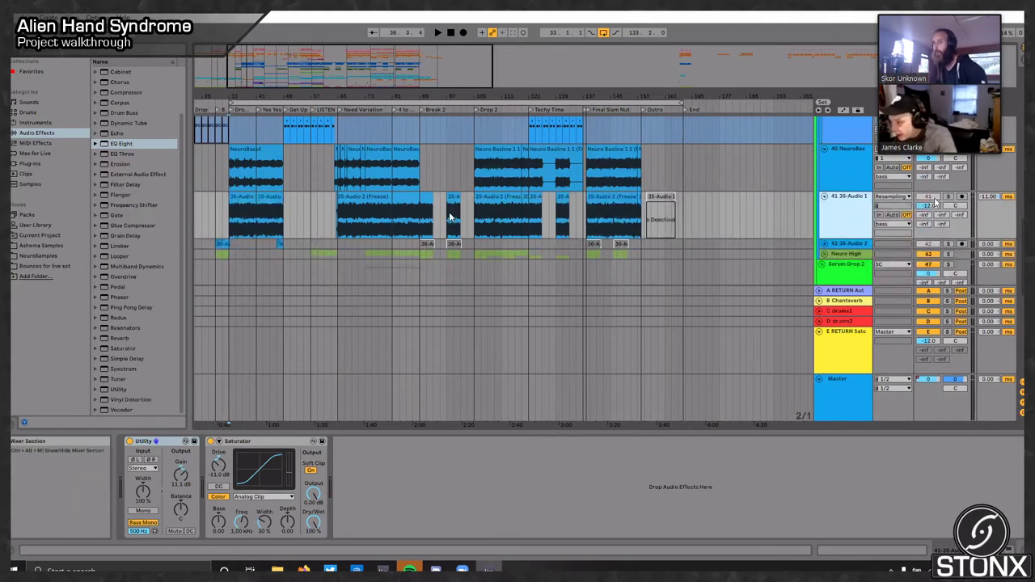
pyautogui.click(948, 197)
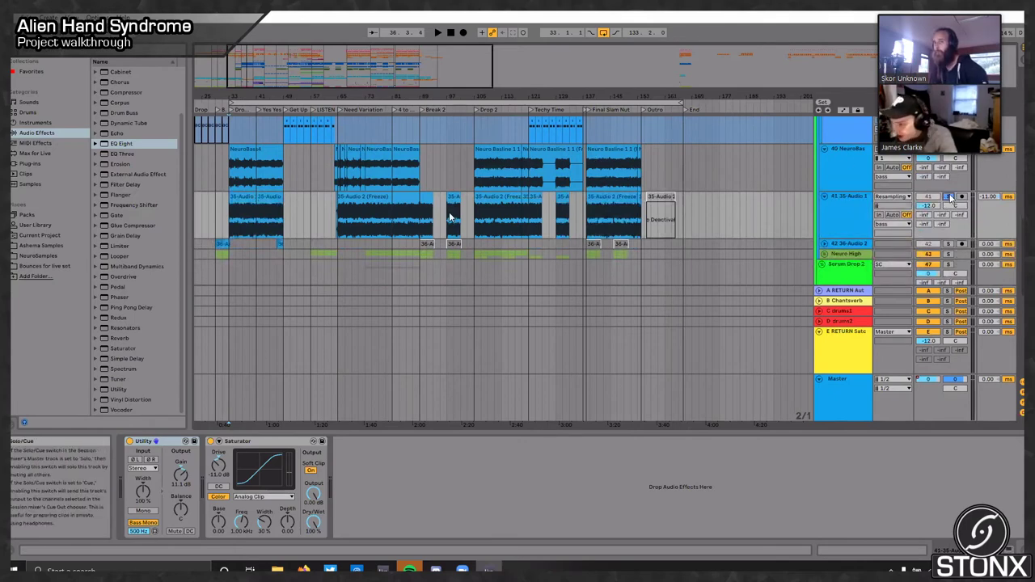
pyautogui.press('space')
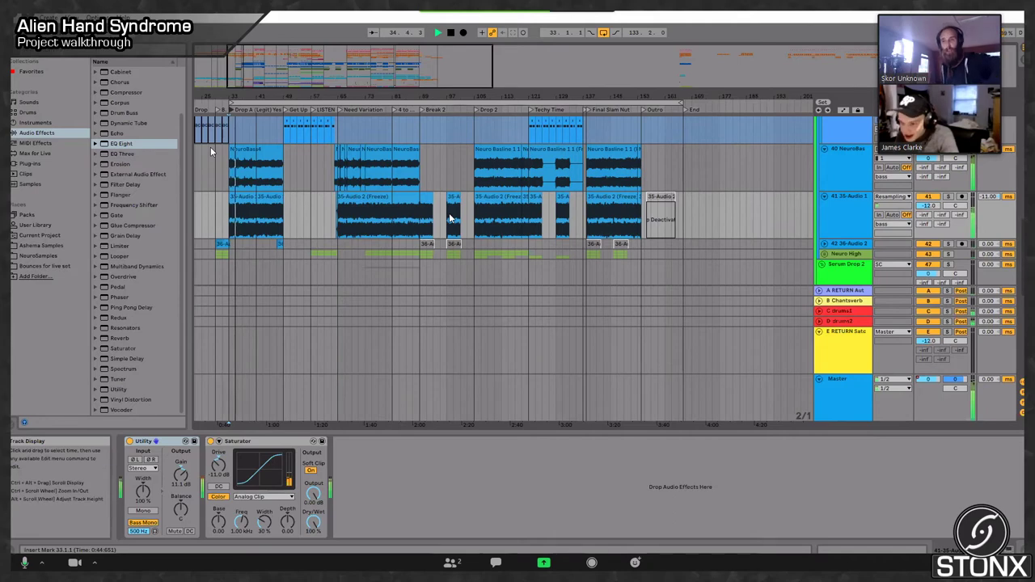
# Step: Solo the Sub track during playback to audition the low end, and stop playback
pyautogui.scroll(10, 451, 217)
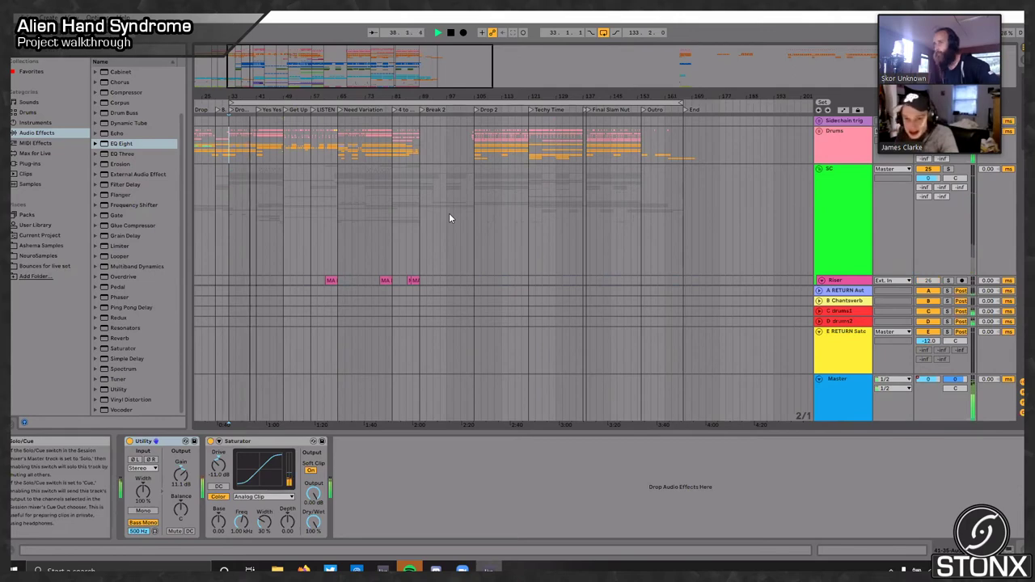
pyautogui.scroll(-3, 450, 218)
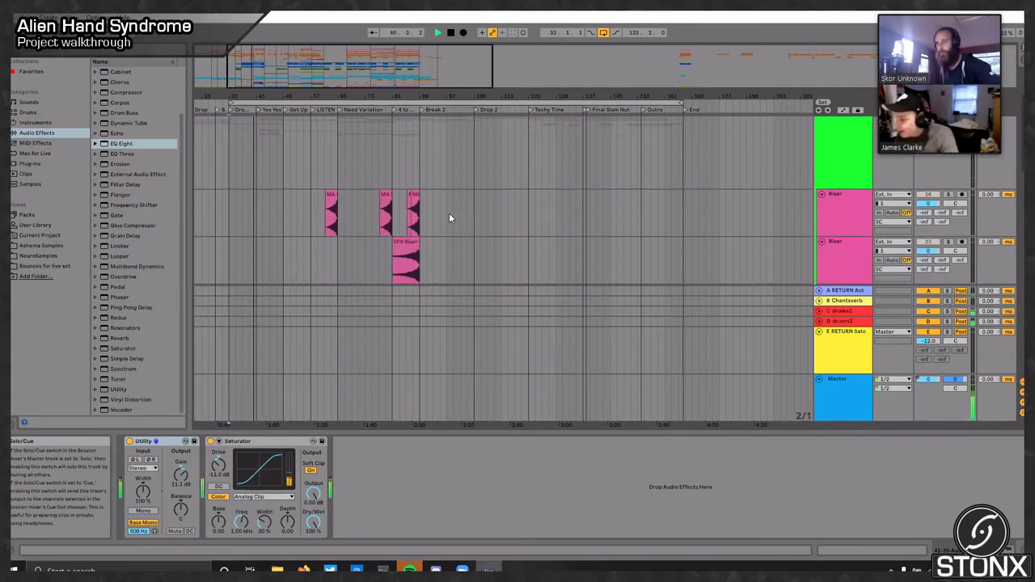
pyautogui.scroll(-3, 449, 215)
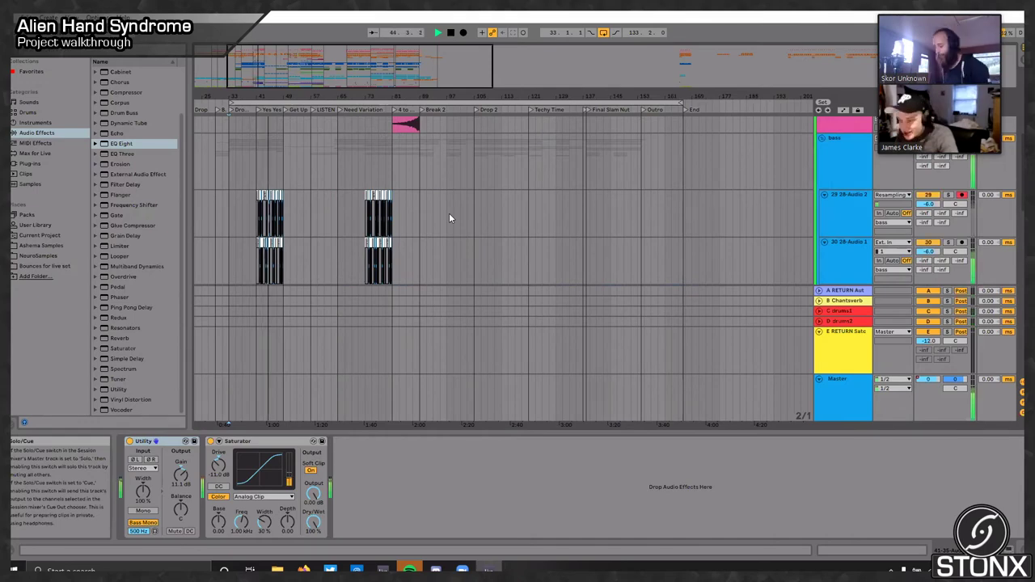
pyautogui.scroll(-5, 449, 216)
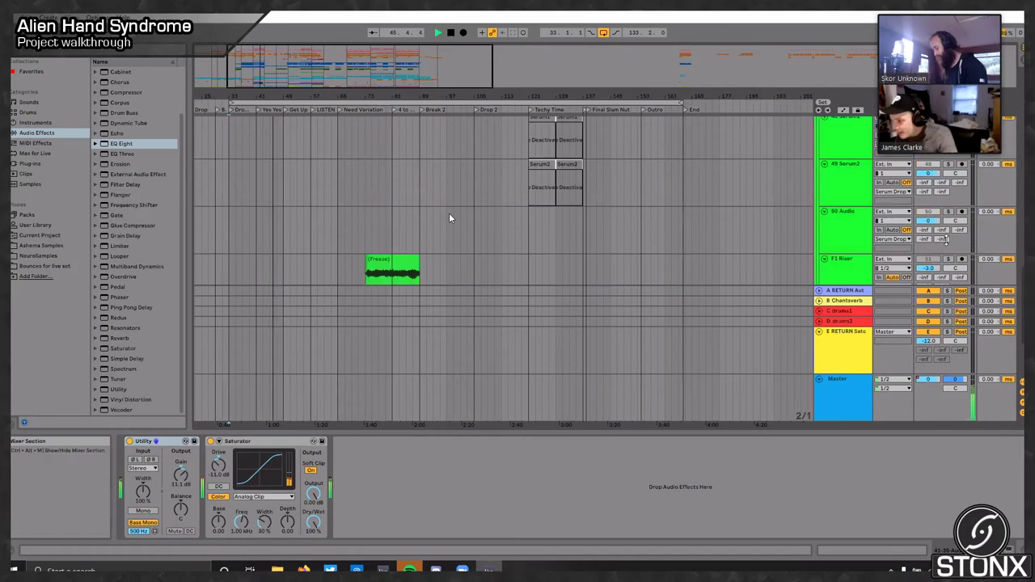
pyautogui.scroll(-3, 450, 217)
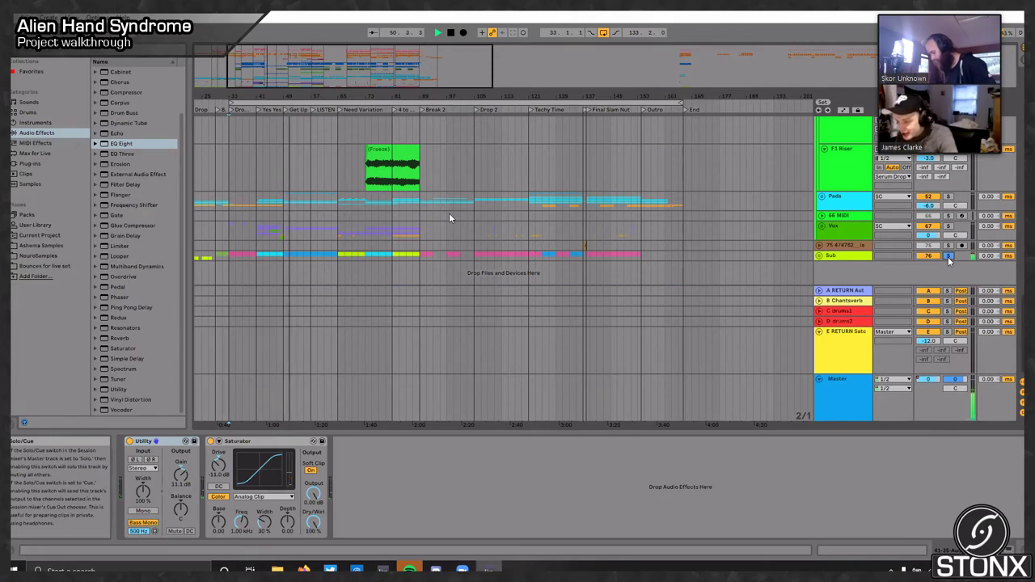
pyautogui.press('space')
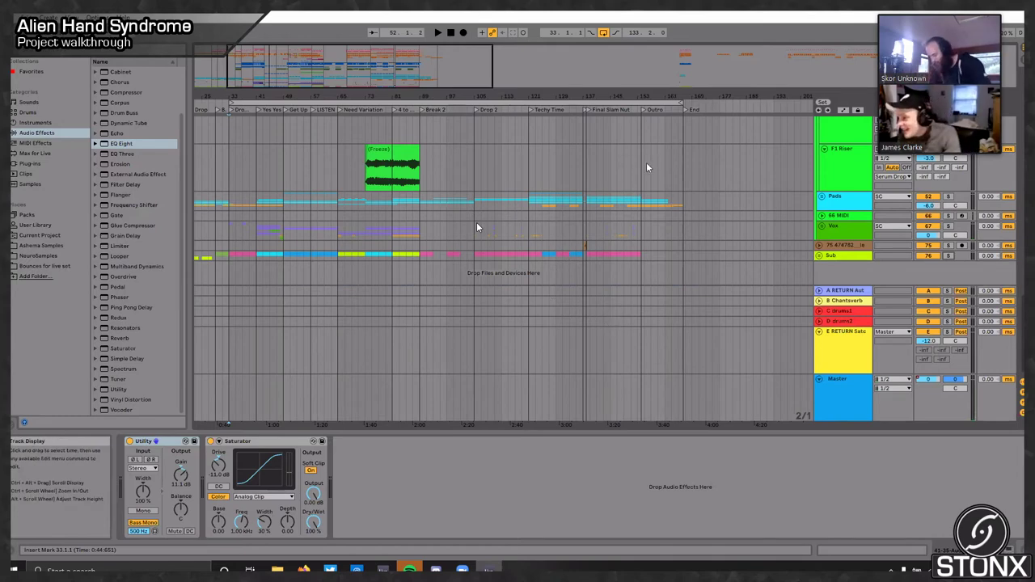
# Step: Set the playback position to the Yes Yes locator at bar 41 and solo audio tracks 29, 30 and 31 in the bass group
pyautogui.scroll(5, 335, 216)
pyautogui.scroll(5, 331, 216)
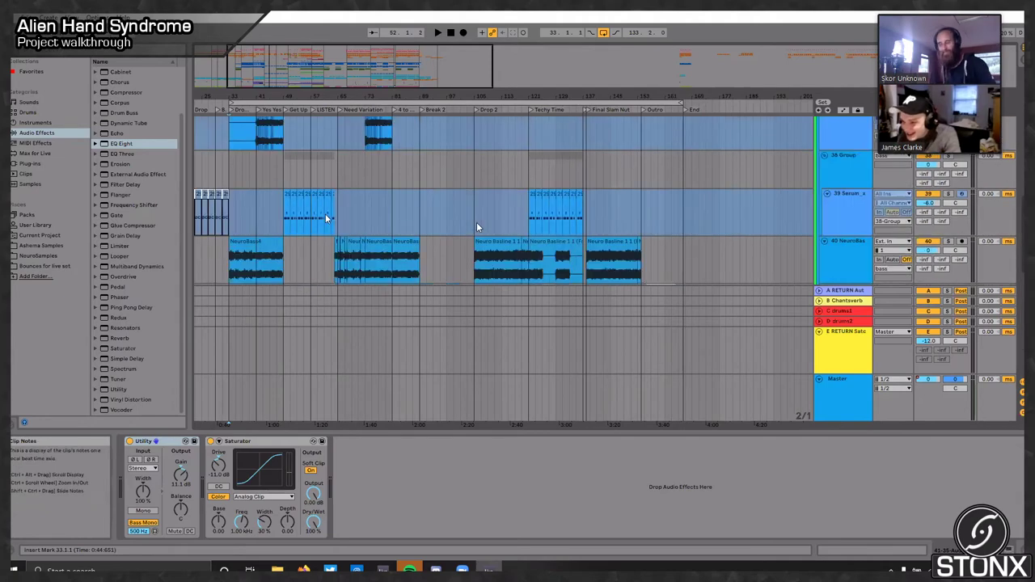
pyautogui.scroll(3, 690, 217)
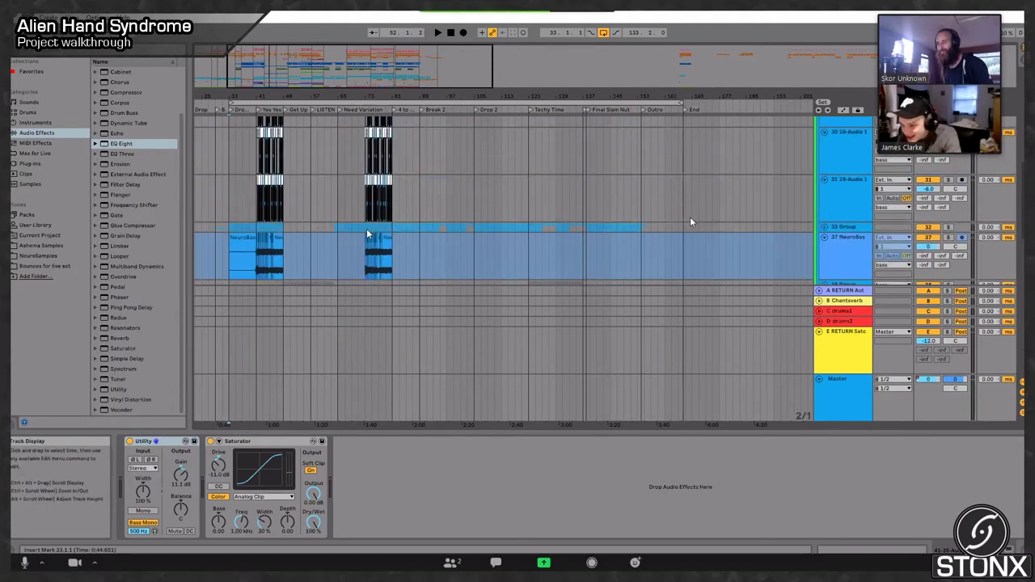
pyautogui.scroll(3, 689, 216)
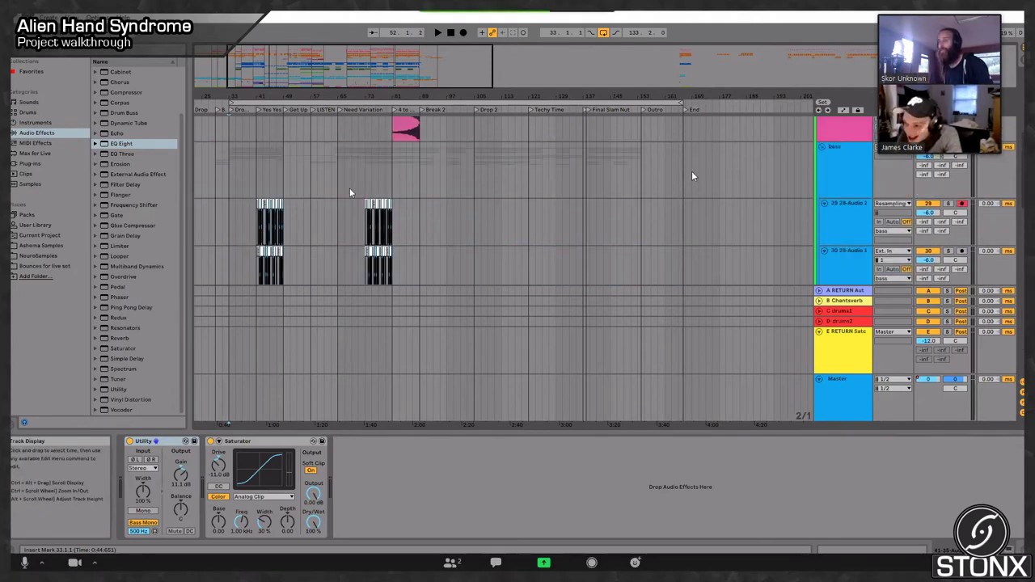
pyautogui.click(259, 111)
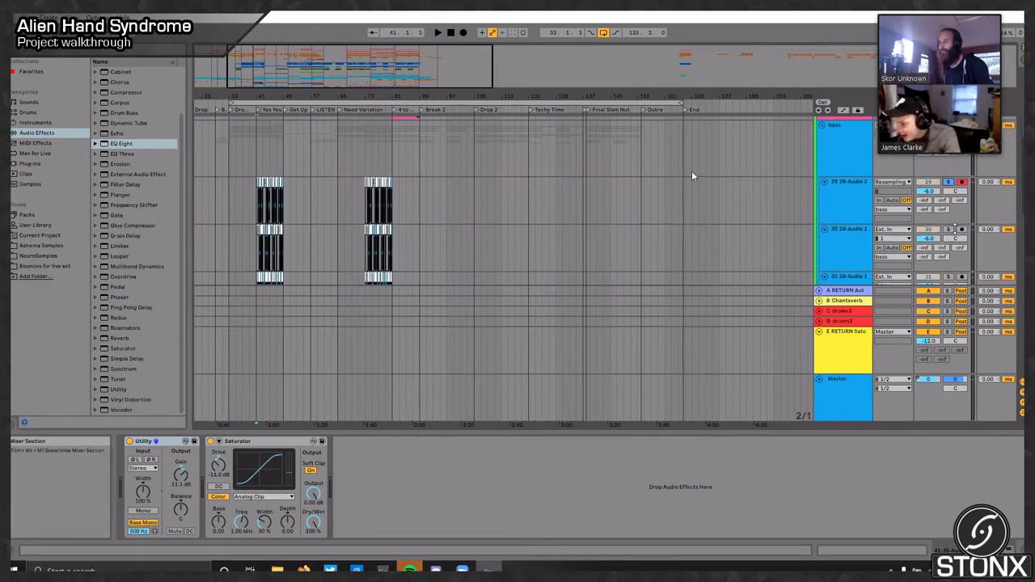
pyautogui.scroll(-1, 952, 234)
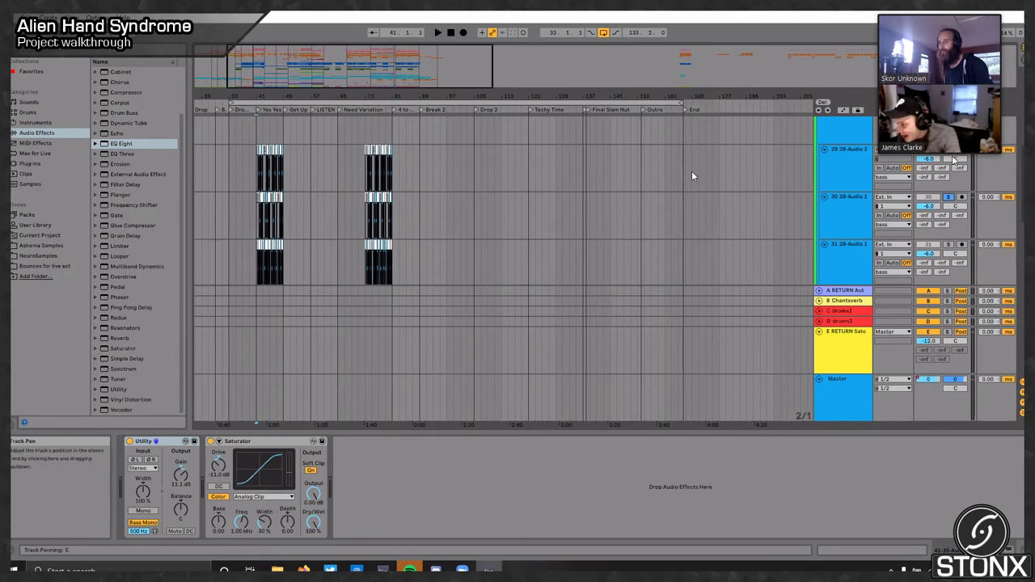
pyautogui.scroll(-1, 944, 258)
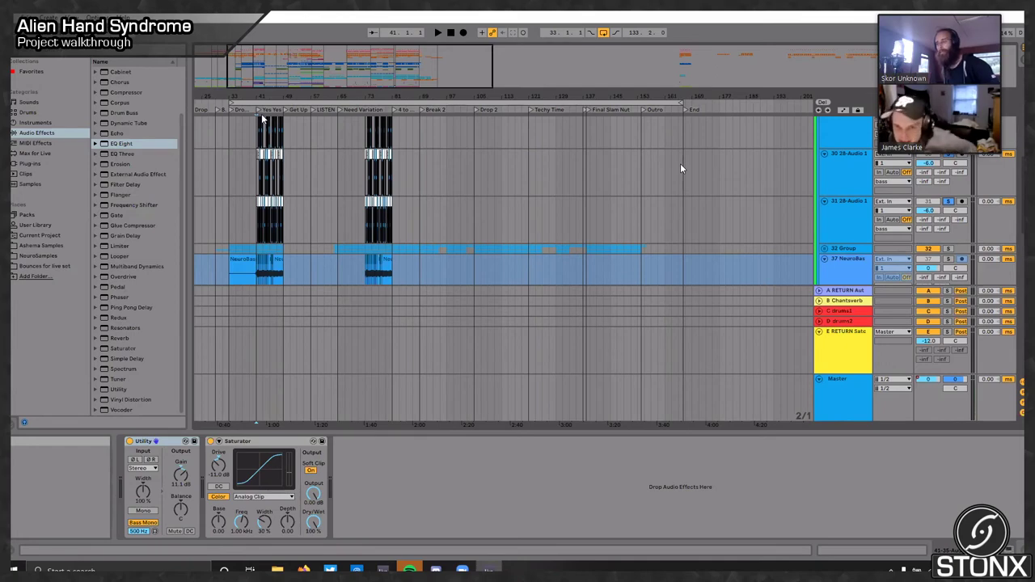
pyautogui.scroll(2, 928, 160)
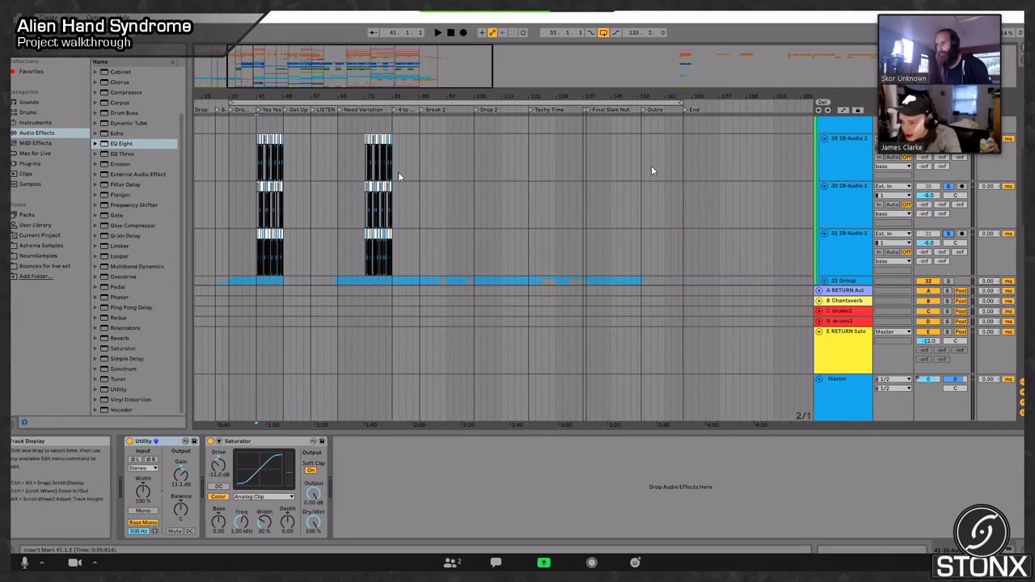
# Step: Audition the soloed 28-Audio bass tracks from bar 41, unsolo them, and replay the Yes Yes section with the full mix
pyautogui.press('space')
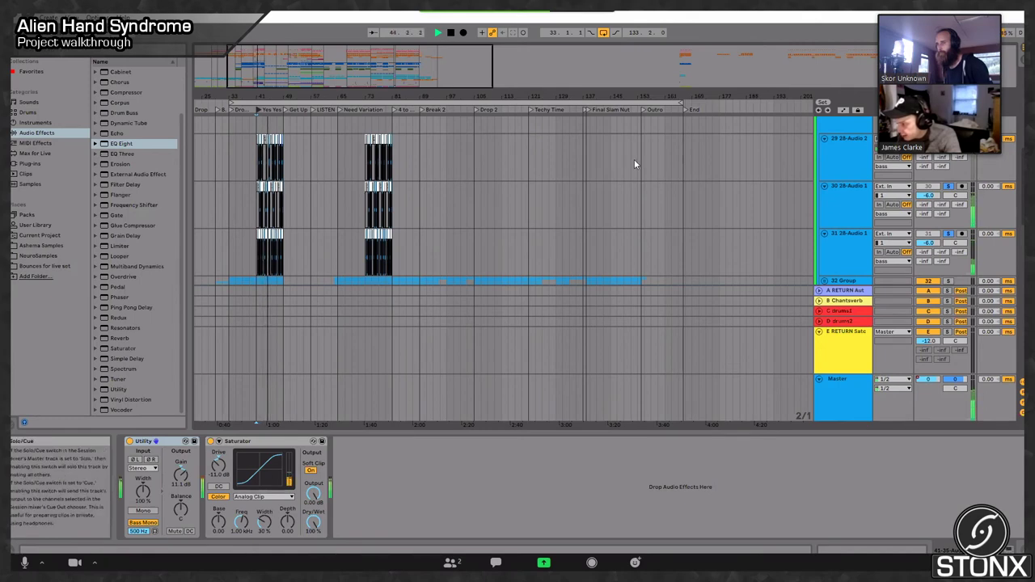
pyautogui.click(892, 139)
pyautogui.click(892, 138)
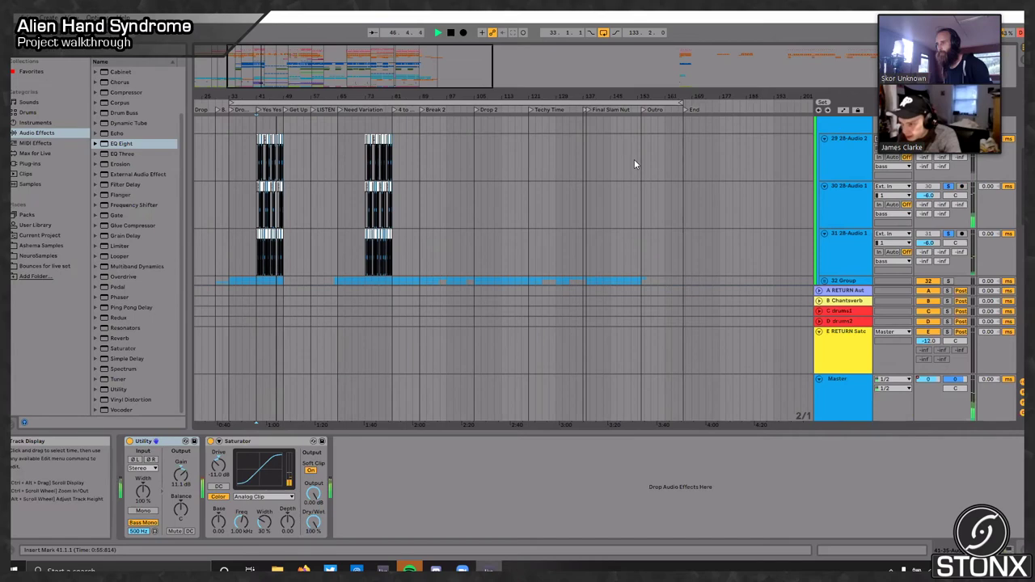
pyautogui.press('space')
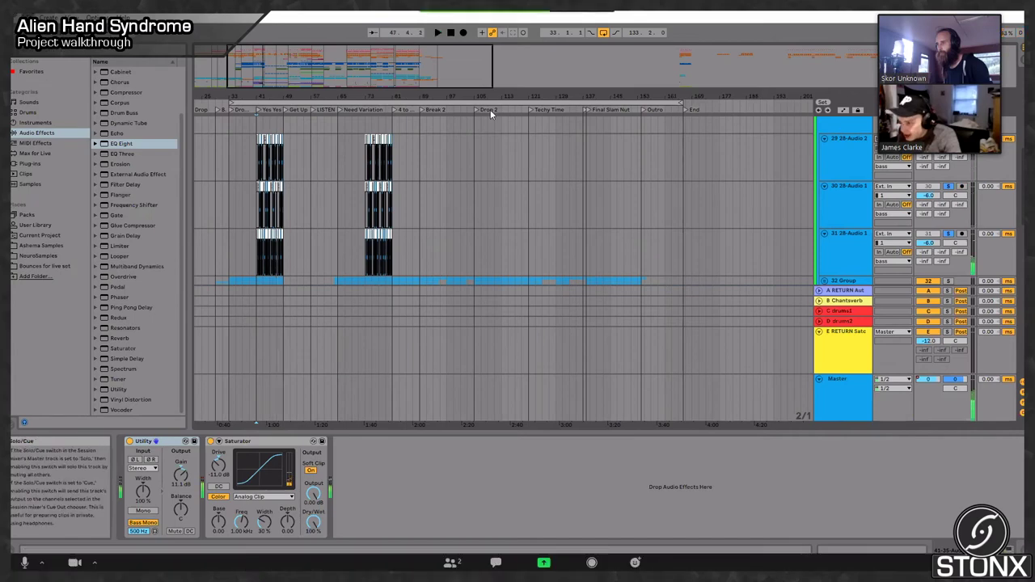
pyautogui.press('space')
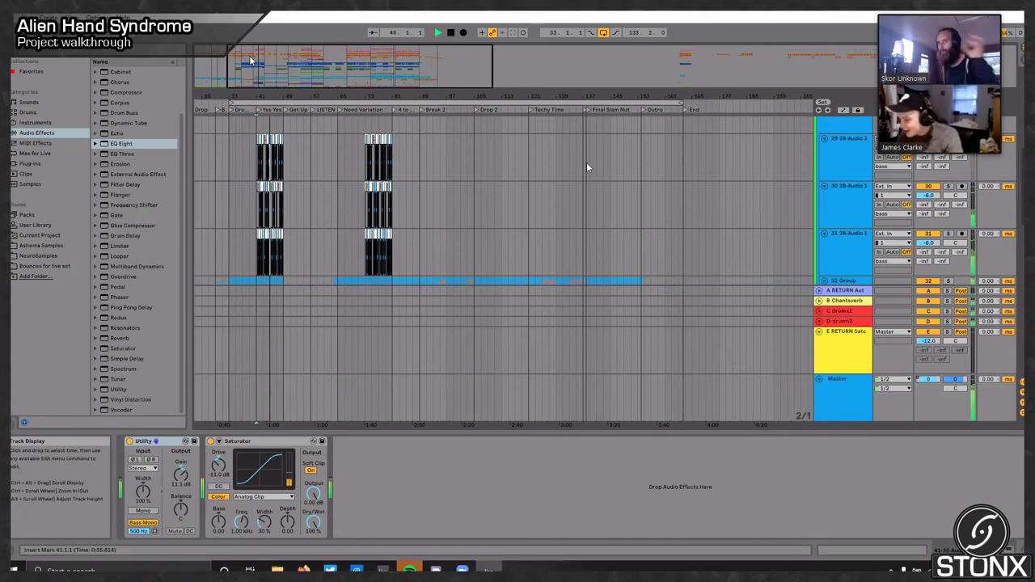
pyautogui.press('space')
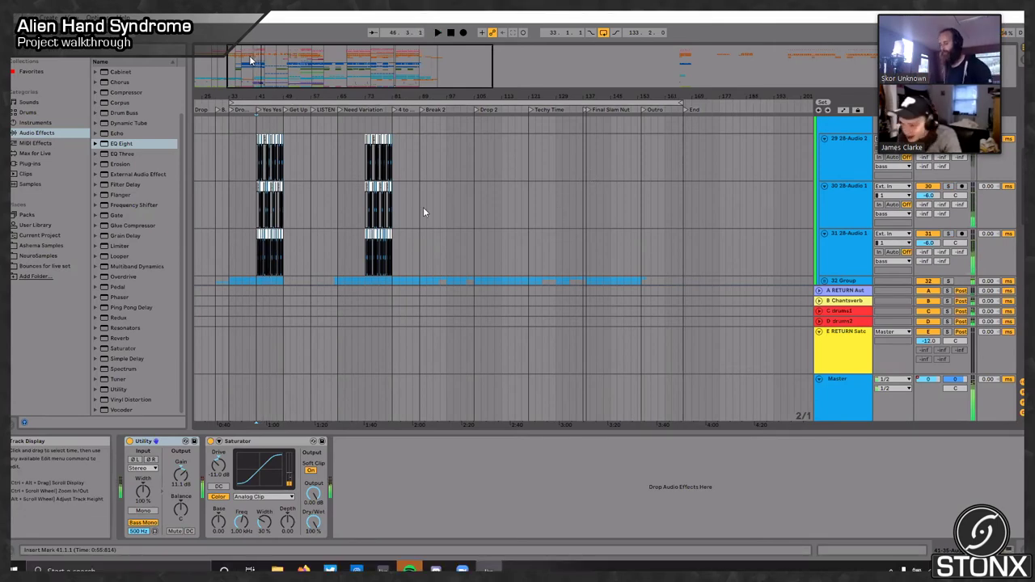
# Step: Play the full mix from the Get Up locator at bar 49, and stop playback
pyautogui.click(242, 170)
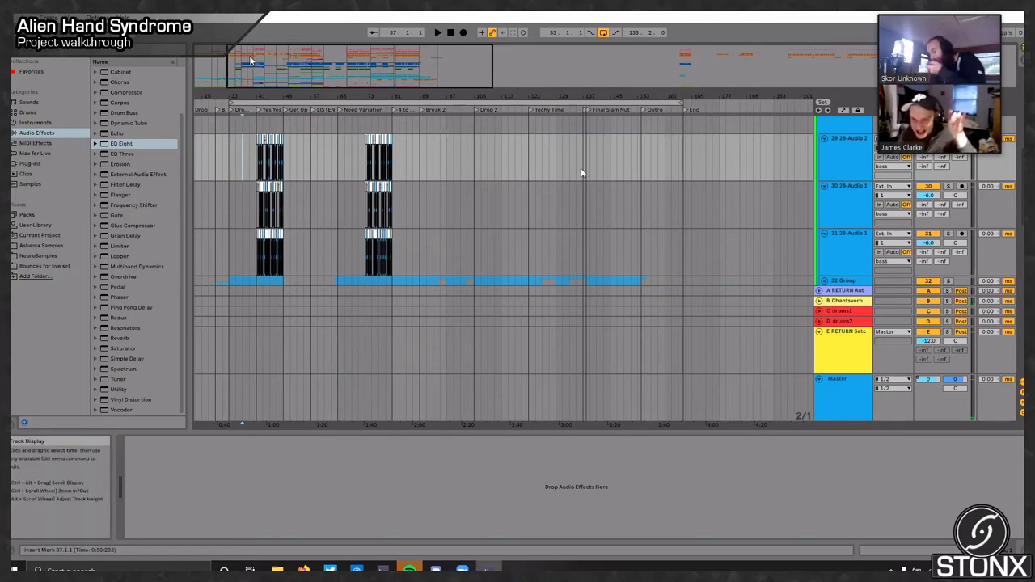
pyautogui.scroll(3, 301, 185)
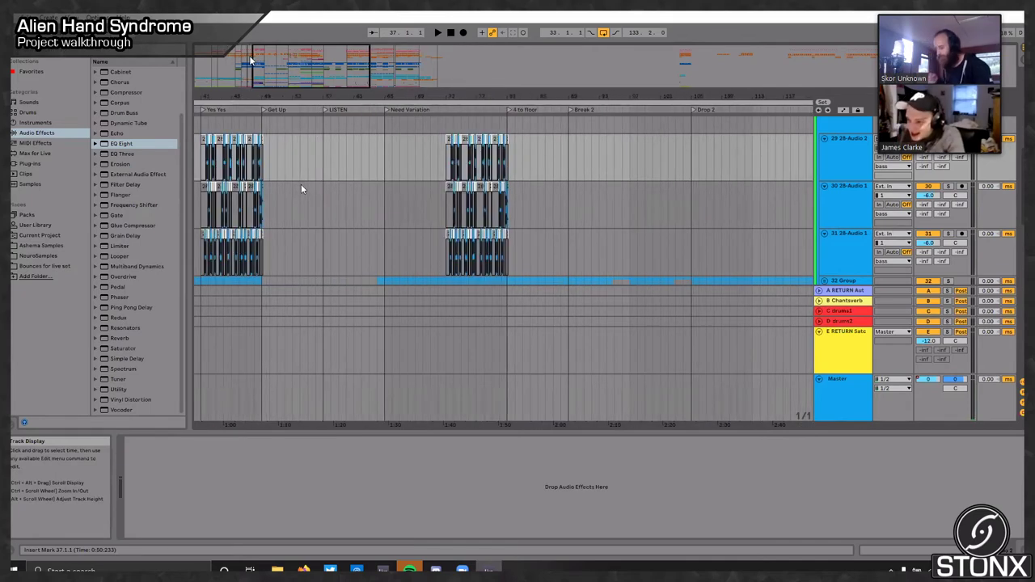
pyautogui.click(264, 109)
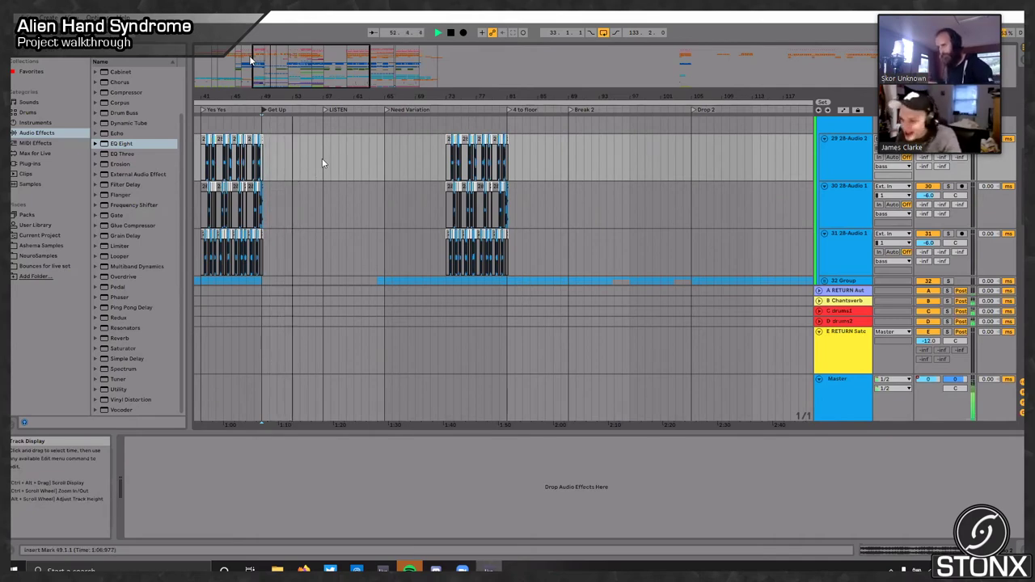
pyautogui.press('space')
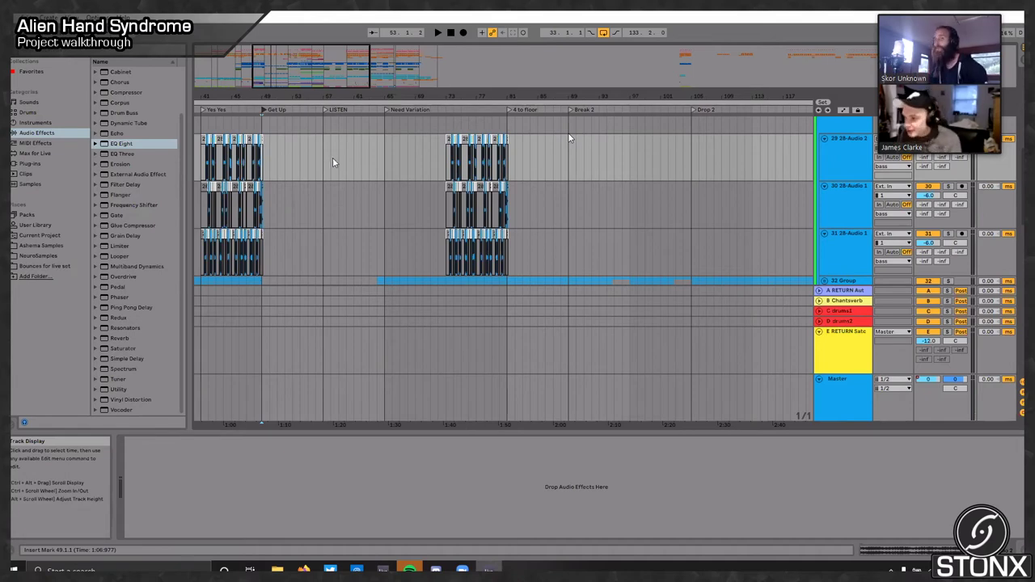
# Step: Set the playback position to Need Variation at bar 65, return it to Get Up at bar 49, and replay that section
pyautogui.click(386, 113)
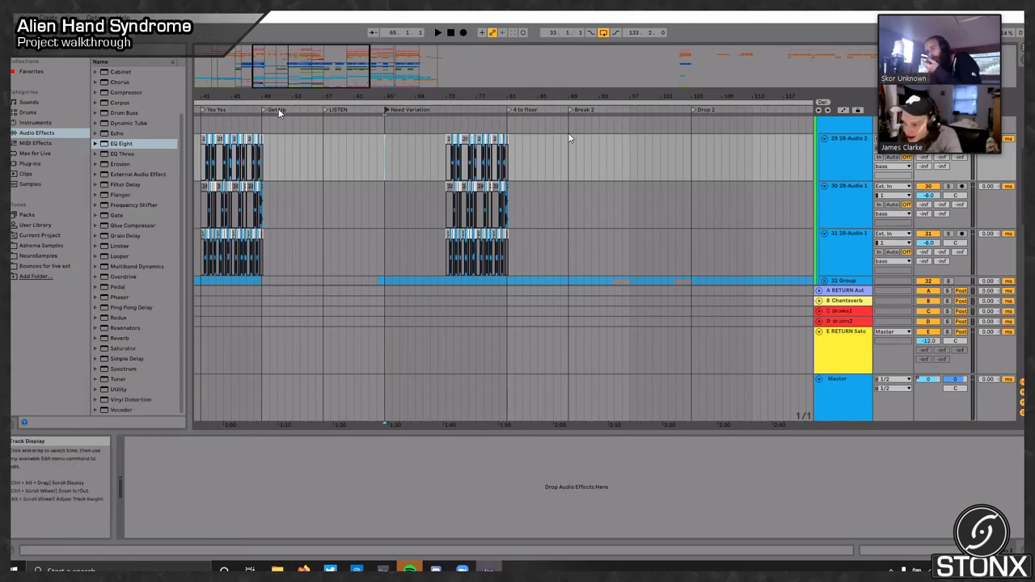
pyautogui.moveTo(279, 113); pyautogui.dragTo(508, 132)
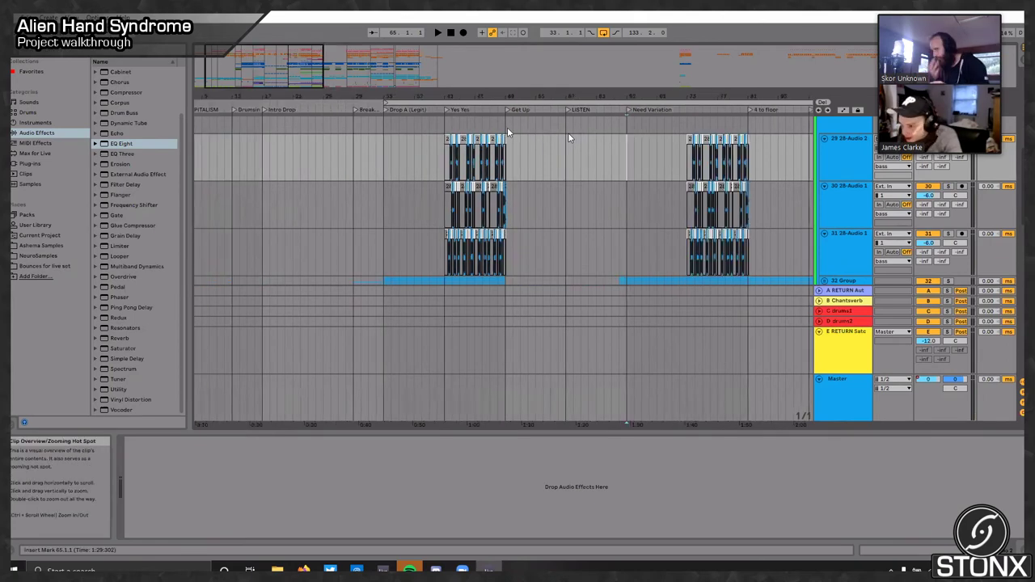
pyautogui.click(507, 132)
pyautogui.press('space')
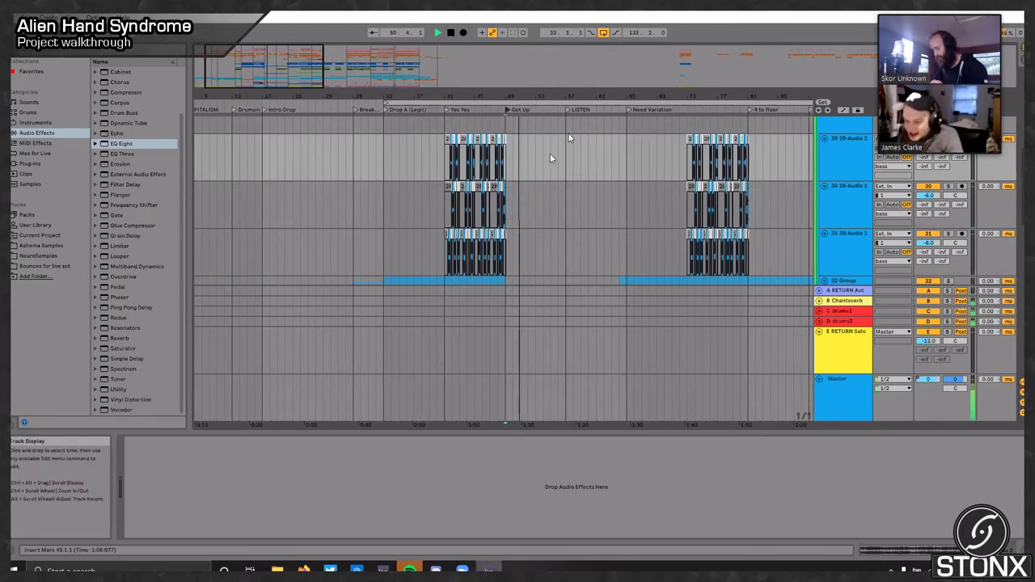
pyautogui.press('space')
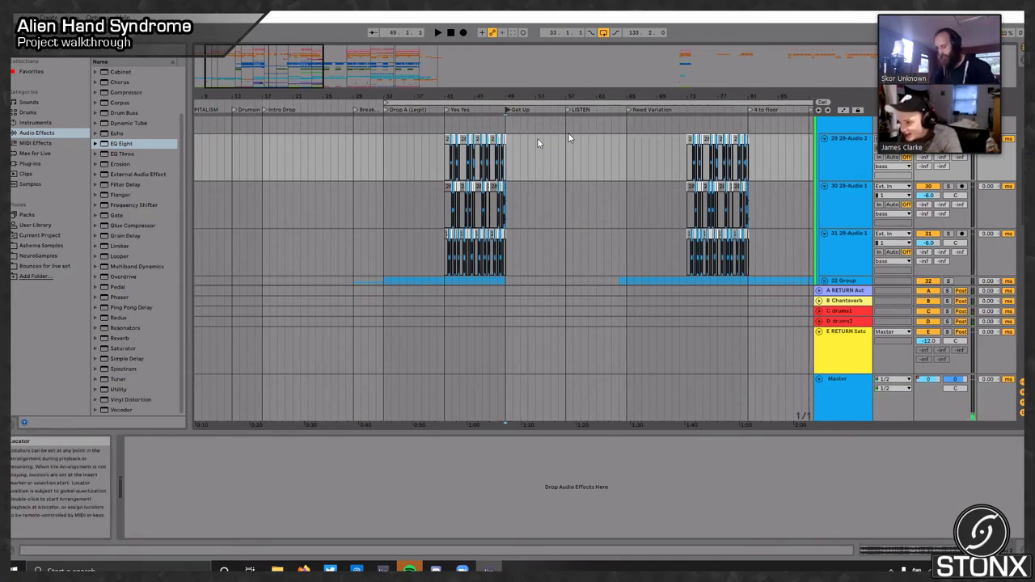
pyautogui.scroll(5, 568, 137)
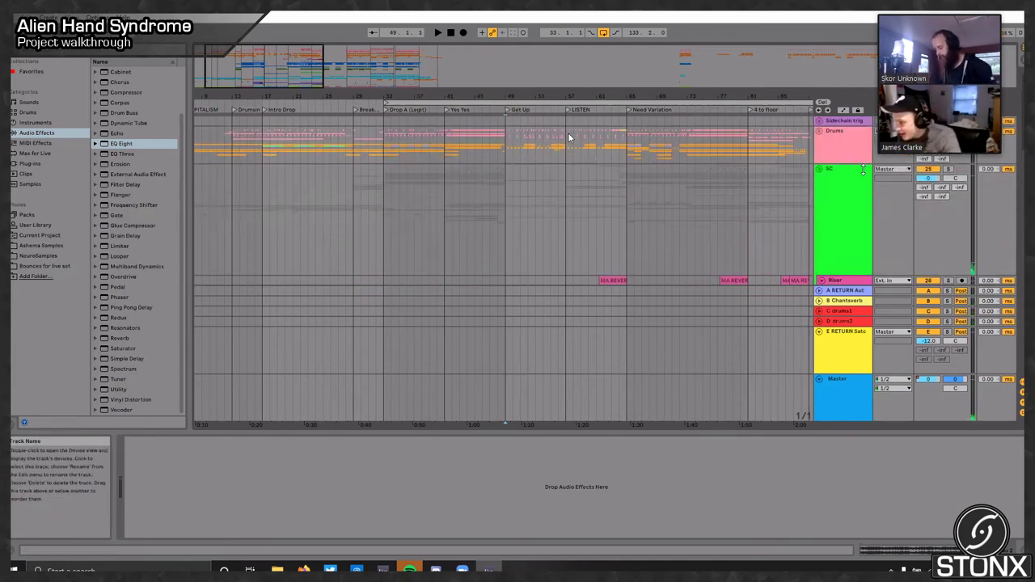
pyautogui.press('space')
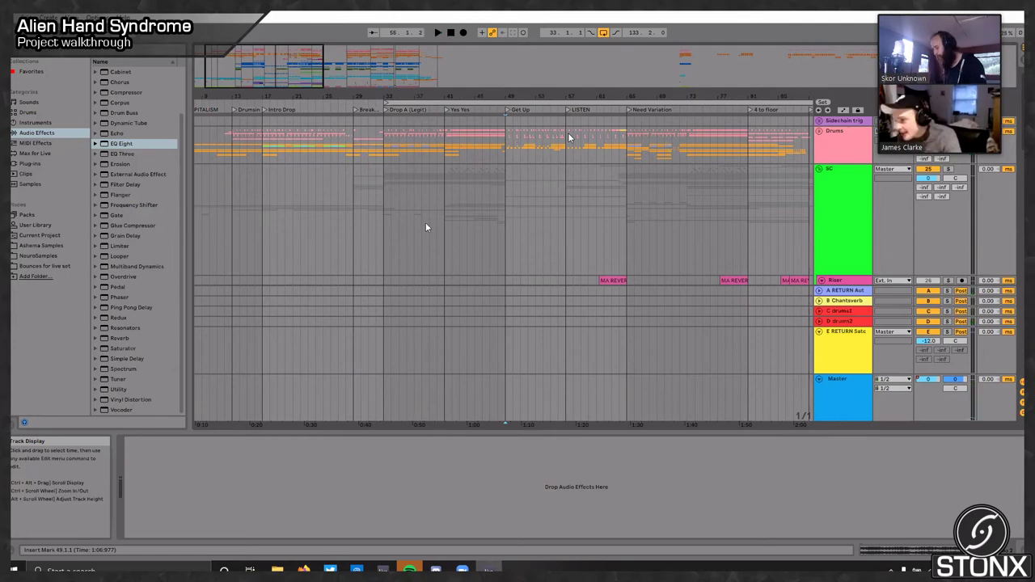
# Step: Examine how the clips of the 29 28-Audio 2 and 30 28-Audio 1 tracks are laid out across the whole arrangement
pyautogui.scroll(-3, 425, 223)
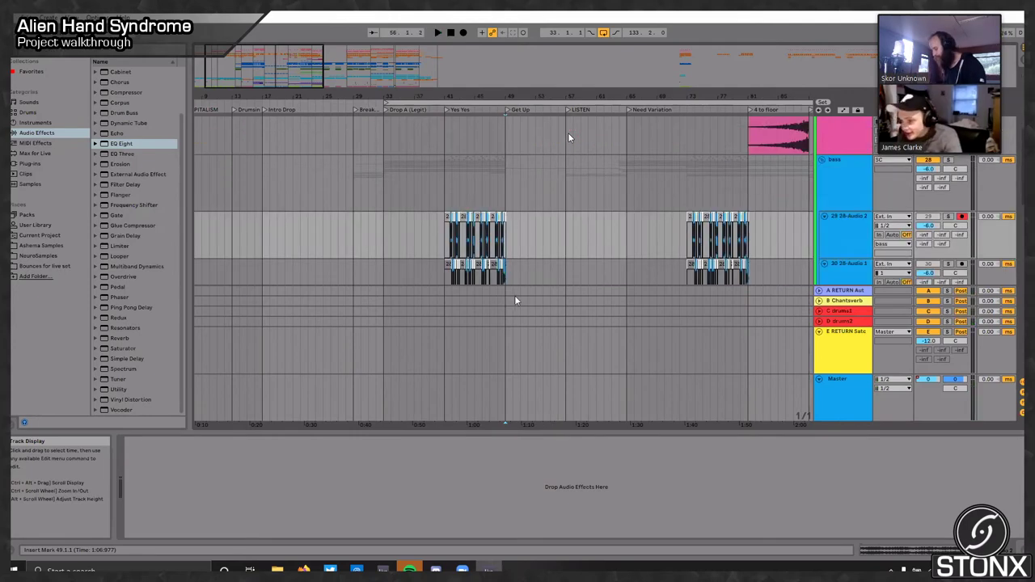
pyautogui.scroll(-1, 571, 270)
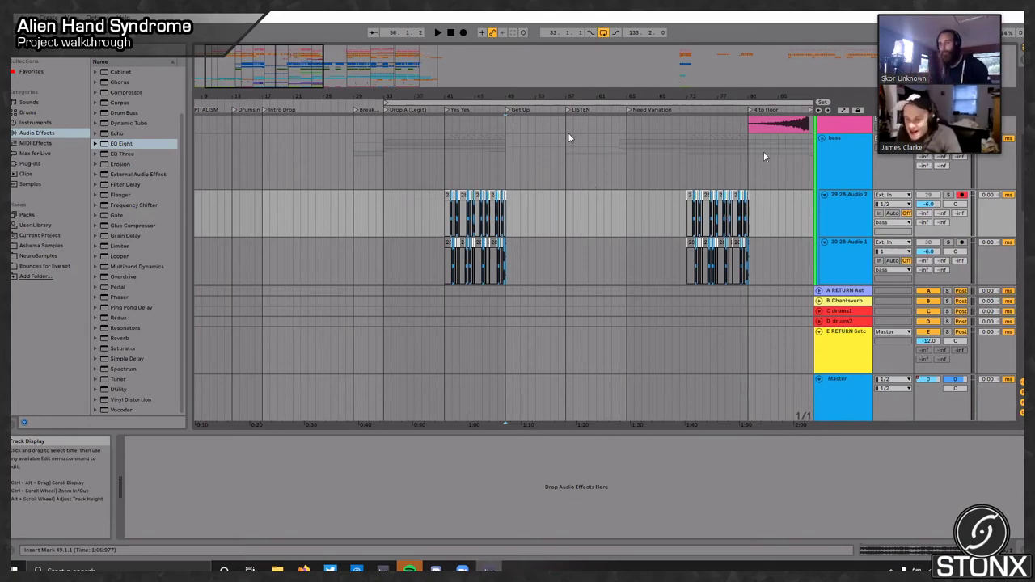
pyautogui.moveTo(223, 81); pyautogui.dragTo(252, 81)
pyautogui.press('+')
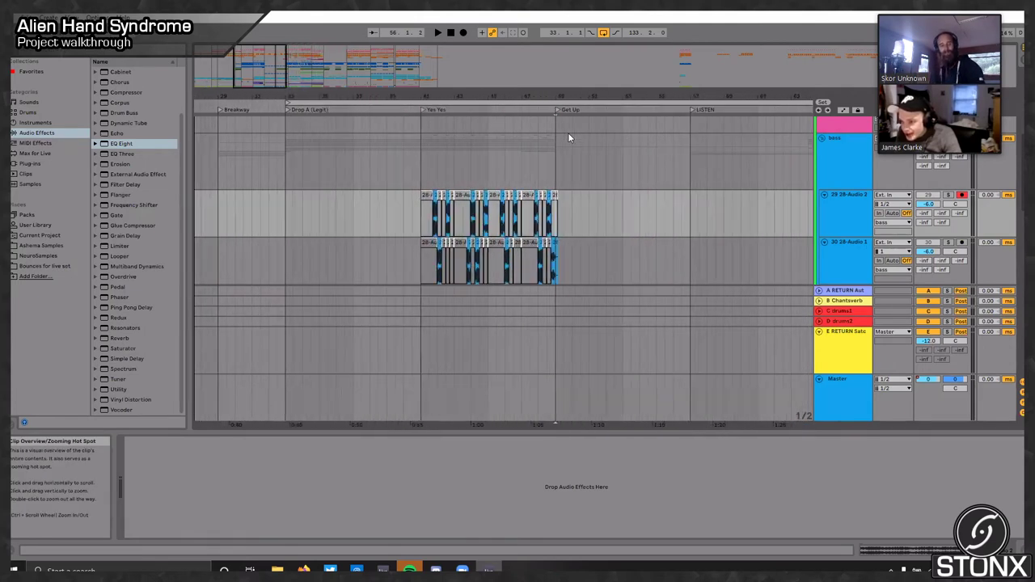
pyautogui.press('-')
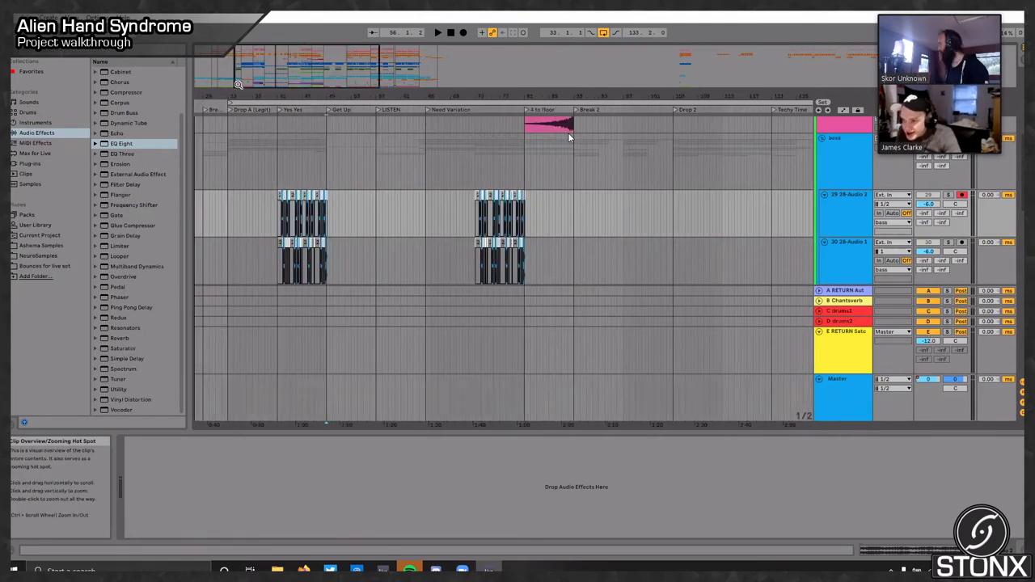
pyautogui.press('-')
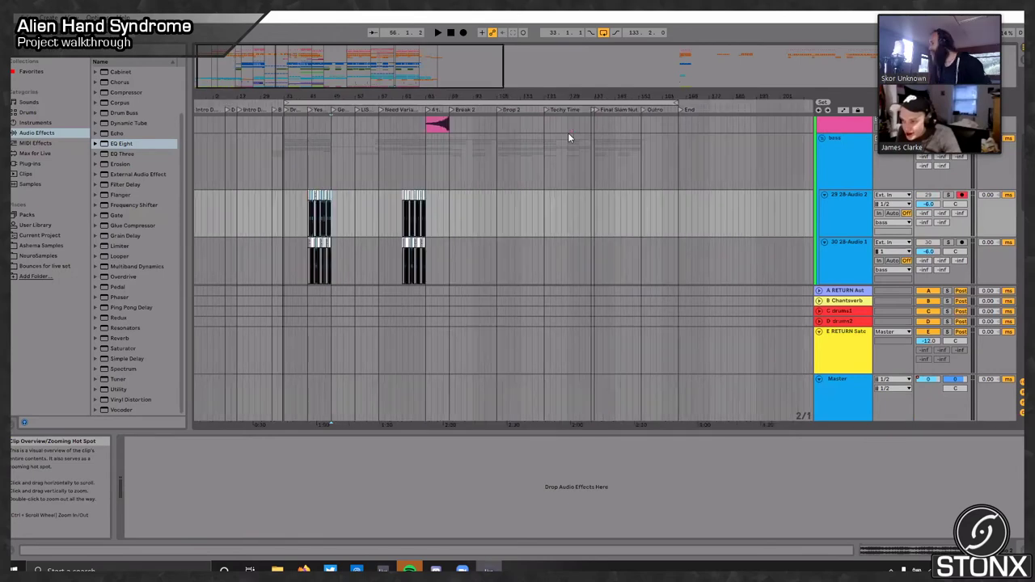
pyautogui.press('-')
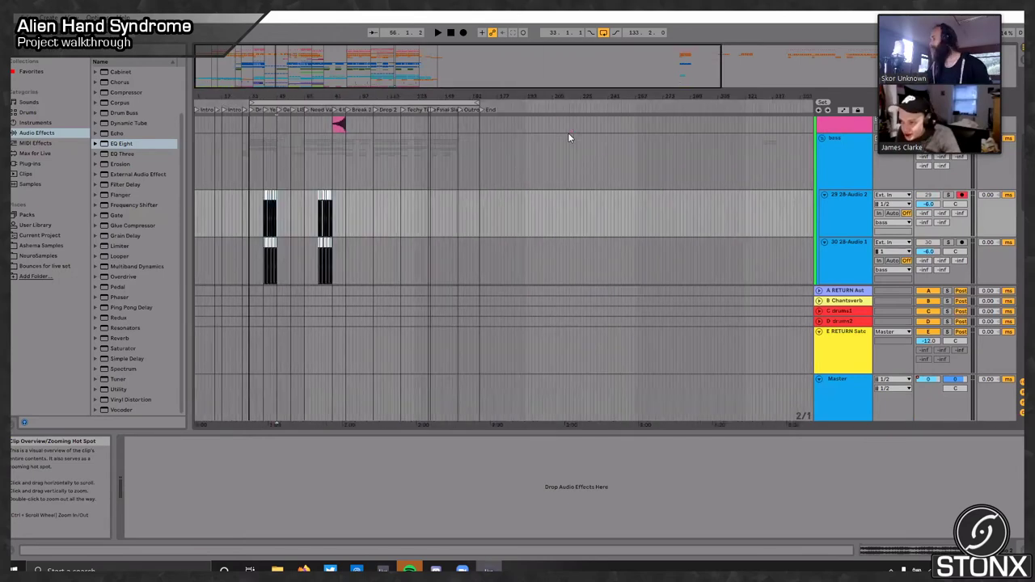
pyautogui.press('+')
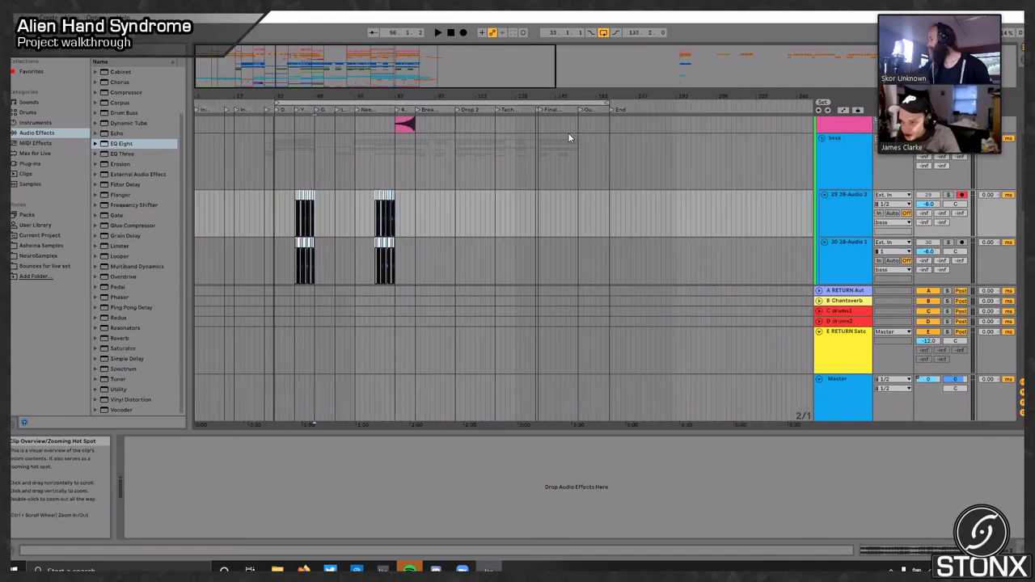
pyautogui.press('+')
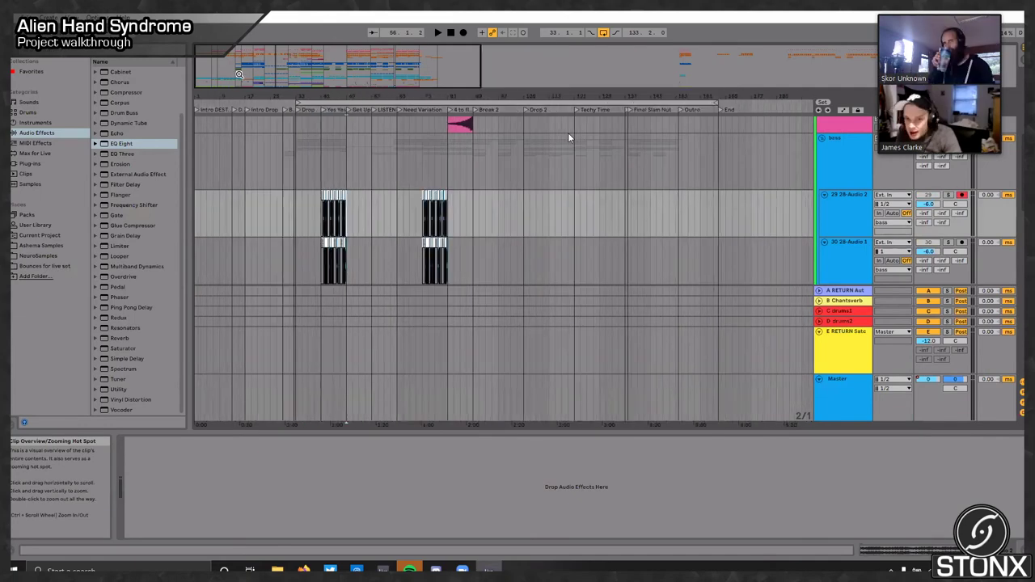
pyautogui.press('+')
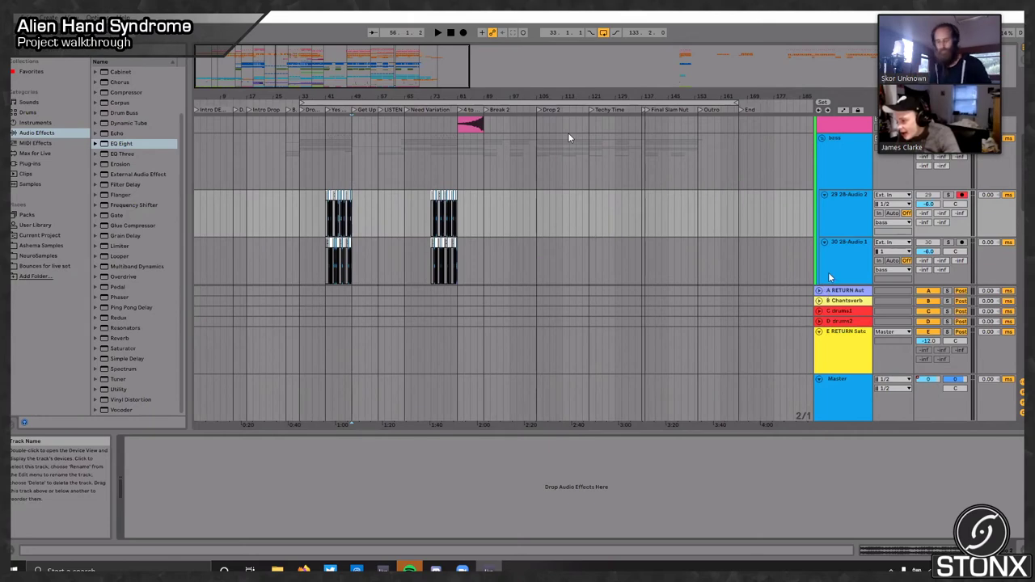
# Step: Collapse the bass group and the Serum Drop 2 group
pyautogui.scroll(2, 837, 242)
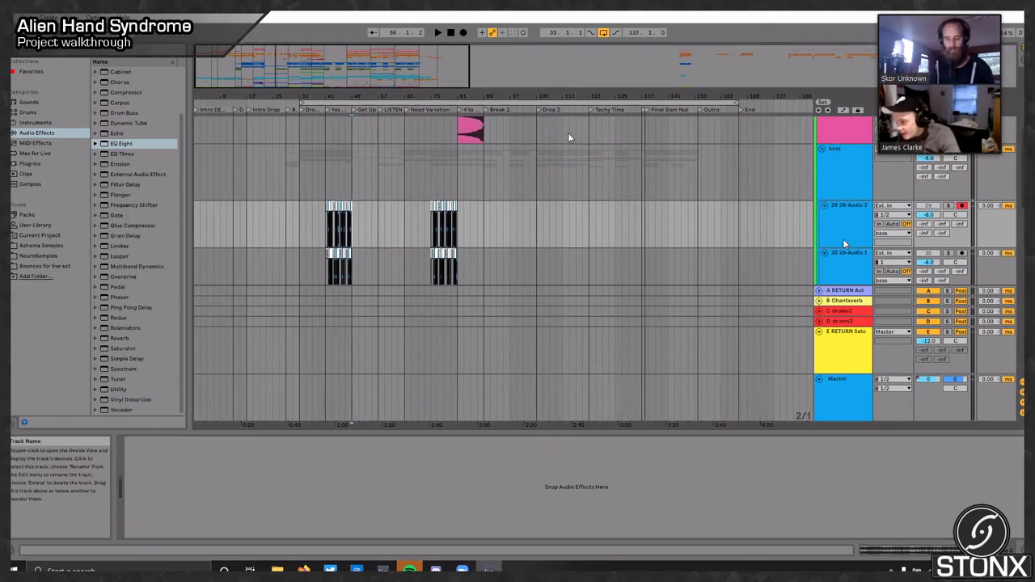
pyautogui.click(822, 171)
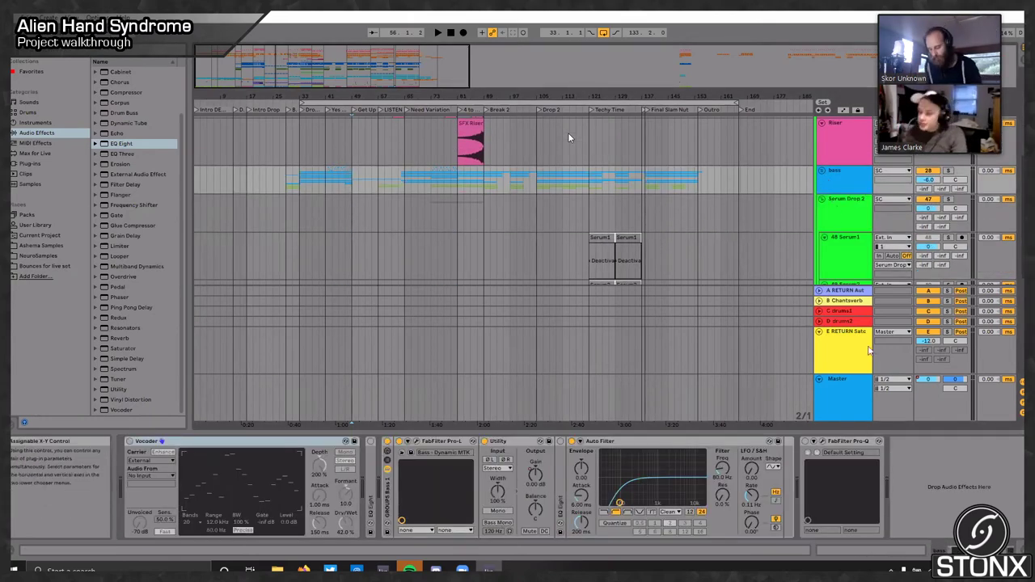
pyautogui.click(822, 200)
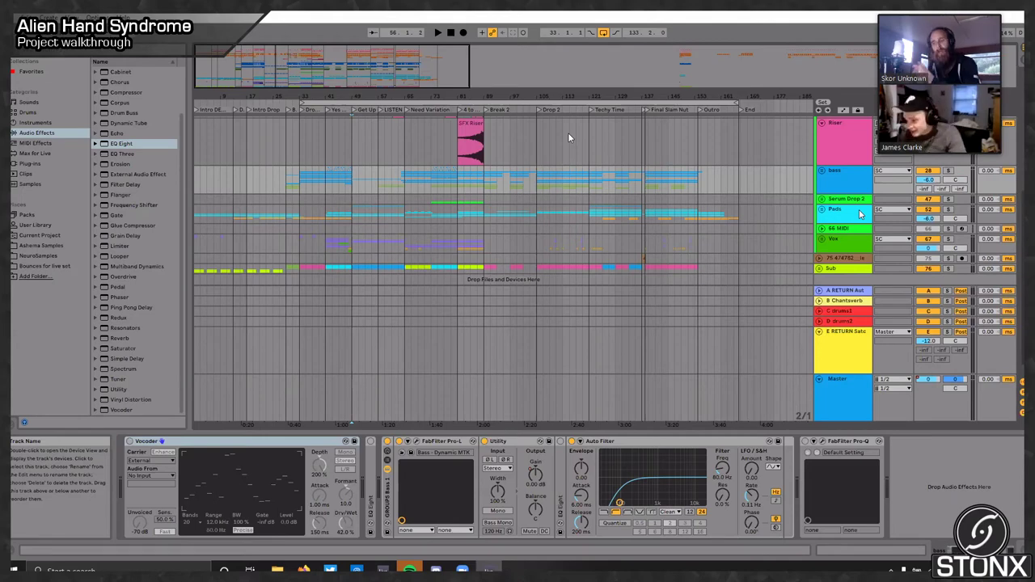
# Step: Place the insert marker on the Master track at bar 97 and move it to bar 99, within Break 2
pyautogui.scroll(1, 860, 213)
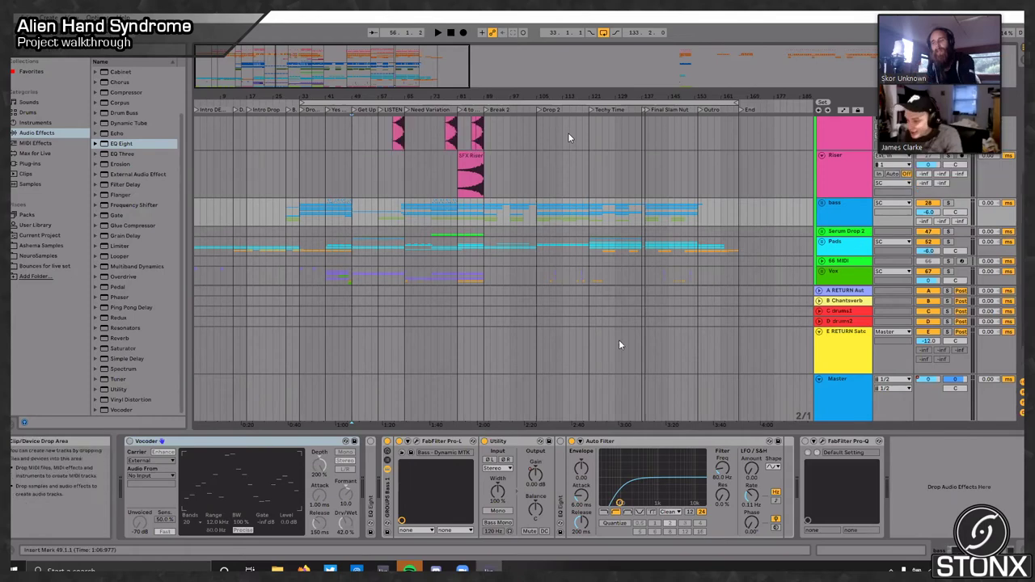
pyautogui.scroll(1, 535, 354)
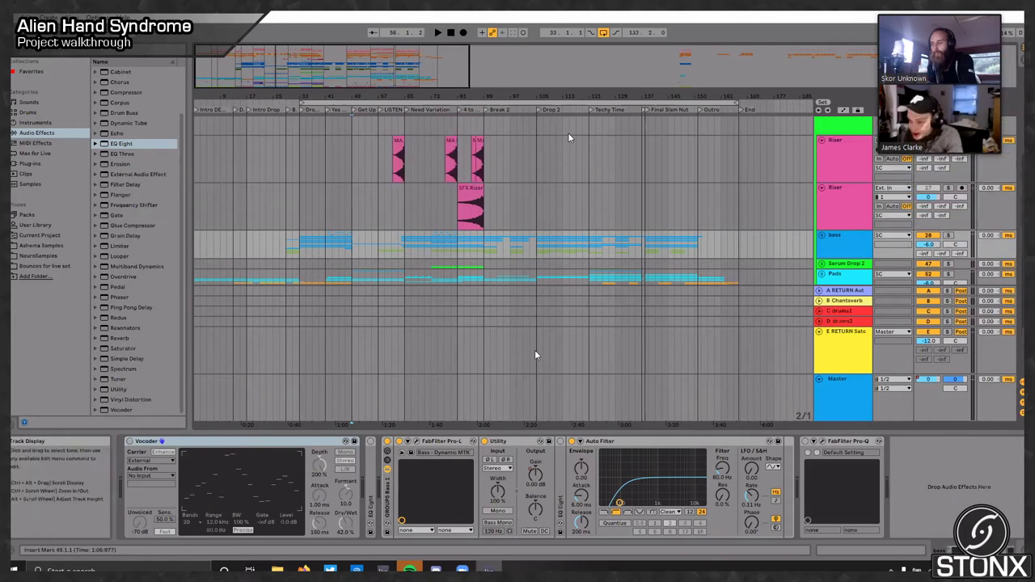
pyautogui.click(508, 399)
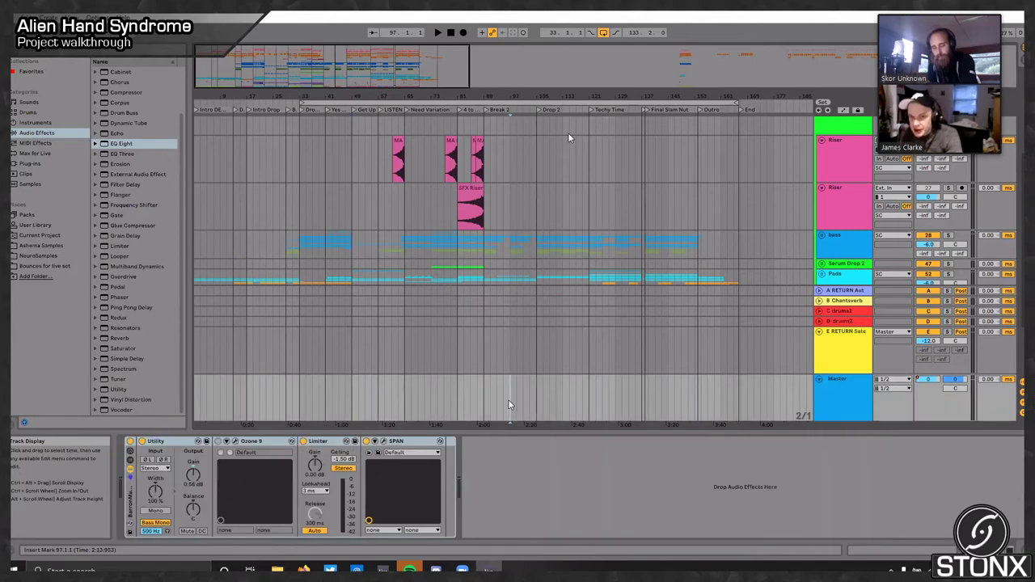
pyautogui.click(516, 396)
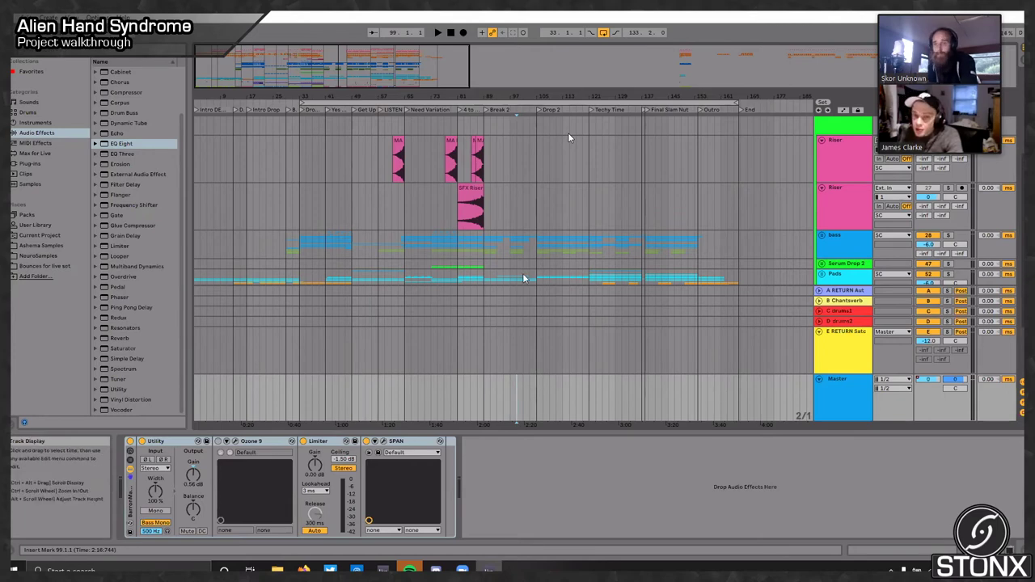
# Step: Select the second Riser track to show its EQ Eight, and collapse the SC group
pyautogui.click(811, 200)
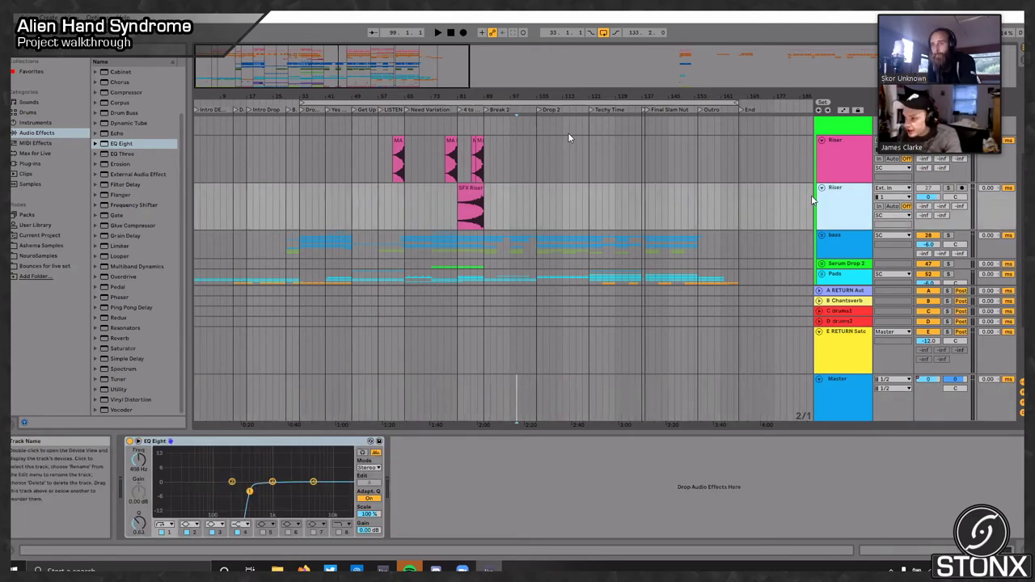
pyautogui.scroll(3, 843, 147)
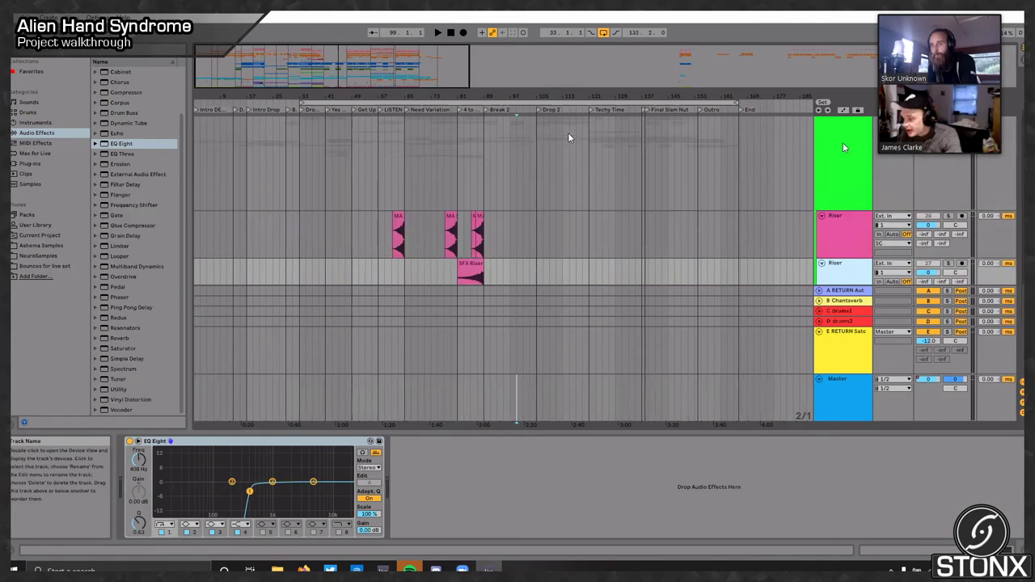
pyautogui.scroll(3, 842, 147)
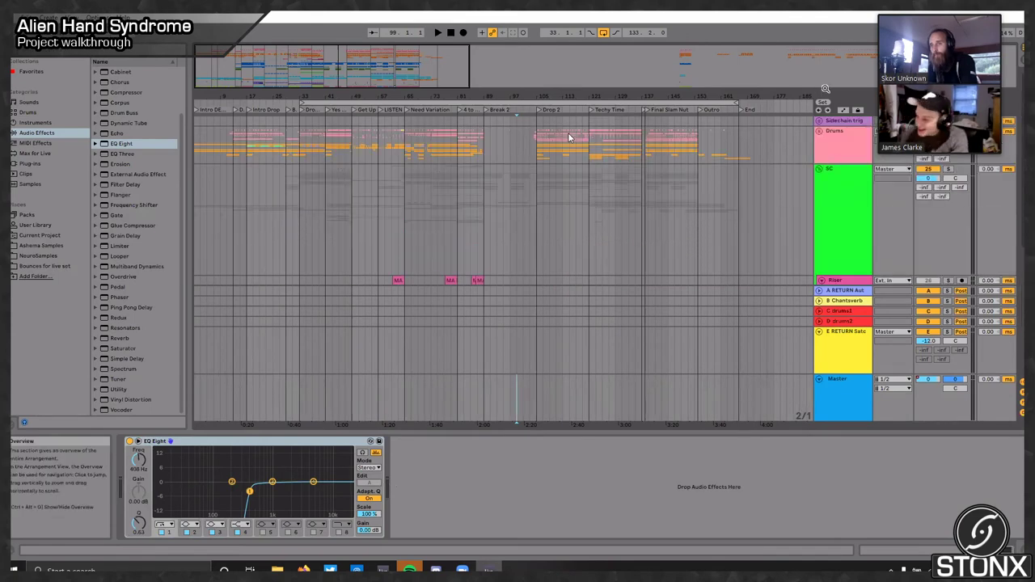
pyautogui.click(825, 175)
pyautogui.click(819, 169)
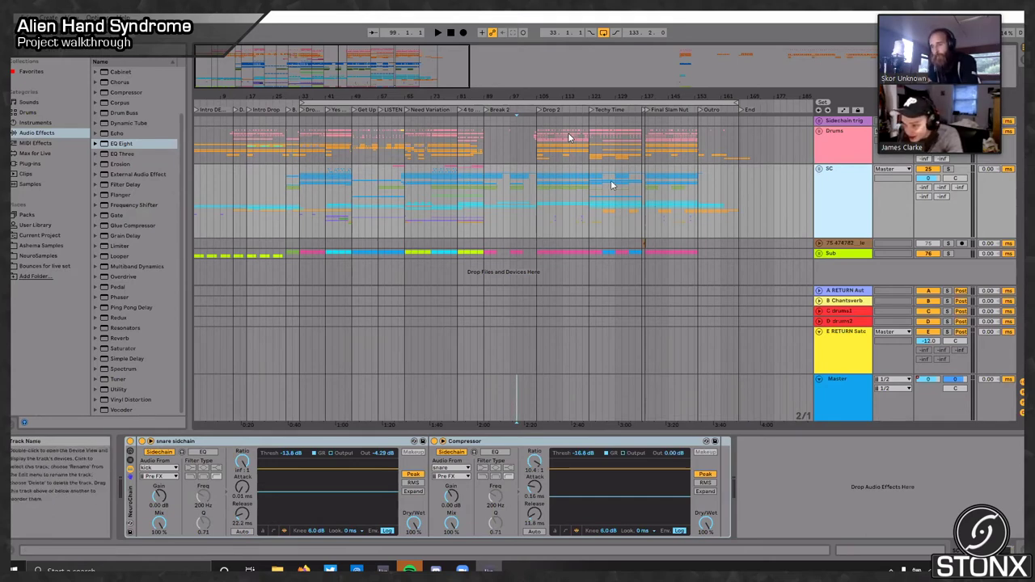
# Step: Expand the SC group, solo the bass group and audition it from the Need Variation section
pyautogui.click(819, 169)
pyautogui.scroll(-5, 613, 209)
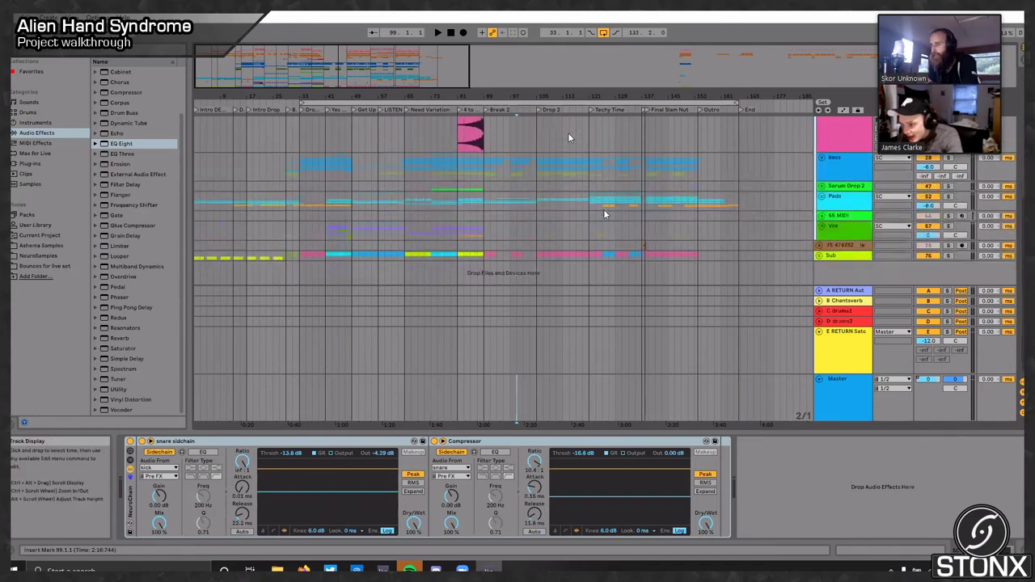
pyautogui.click(851, 163)
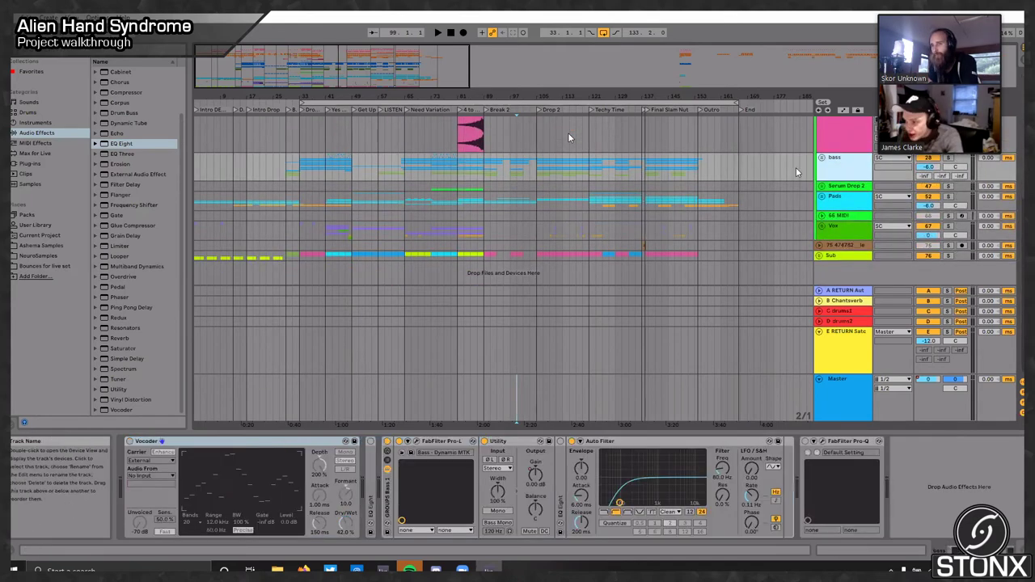
pyautogui.press('s')
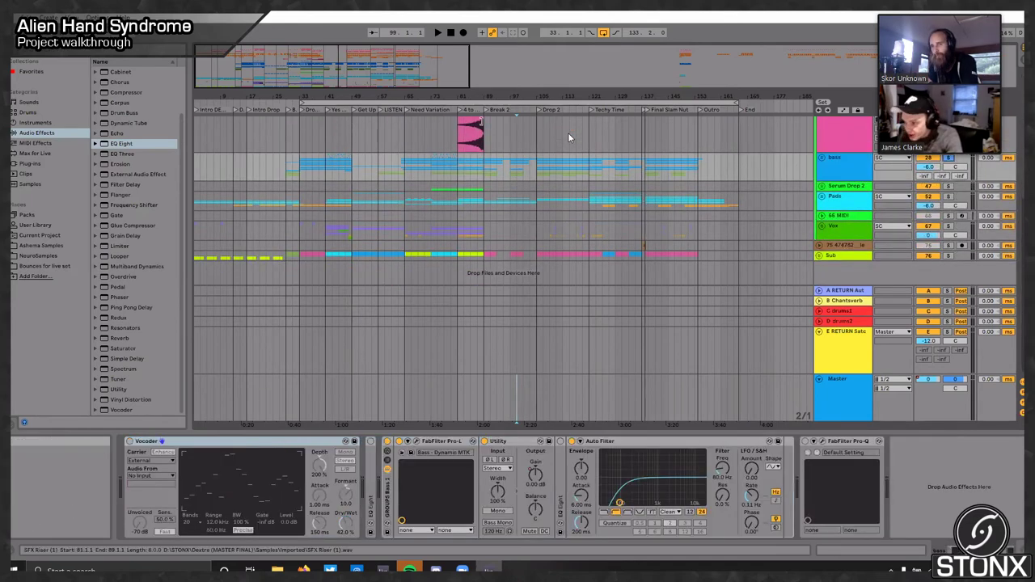
pyautogui.press('space')
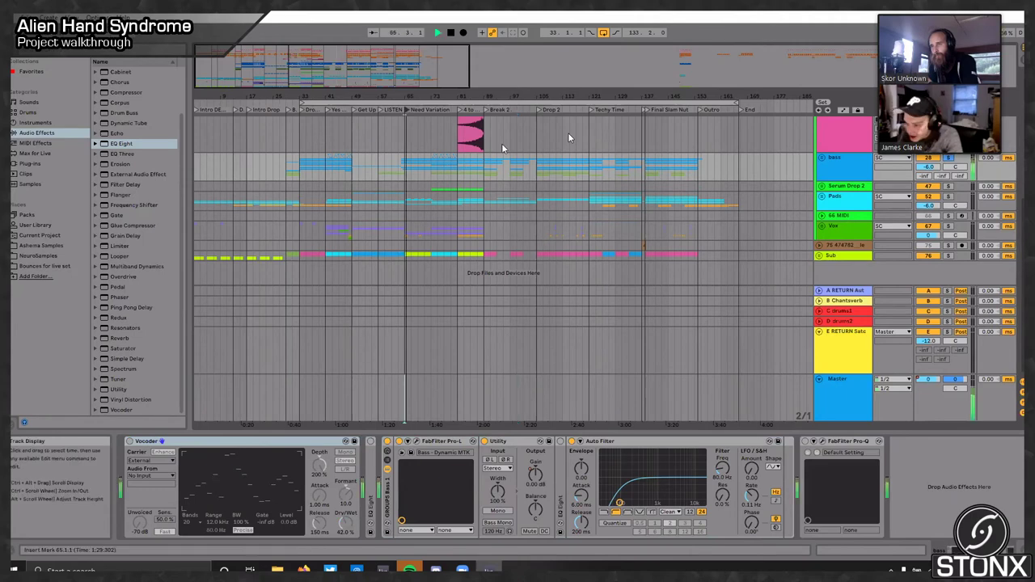
pyautogui.press('space')
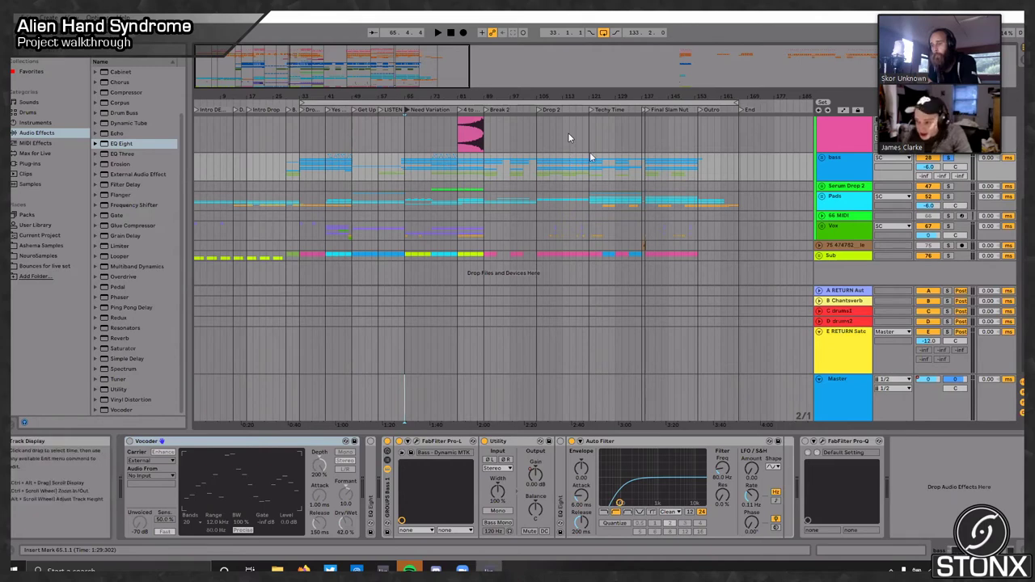
pyautogui.scroll(1, 838, 176)
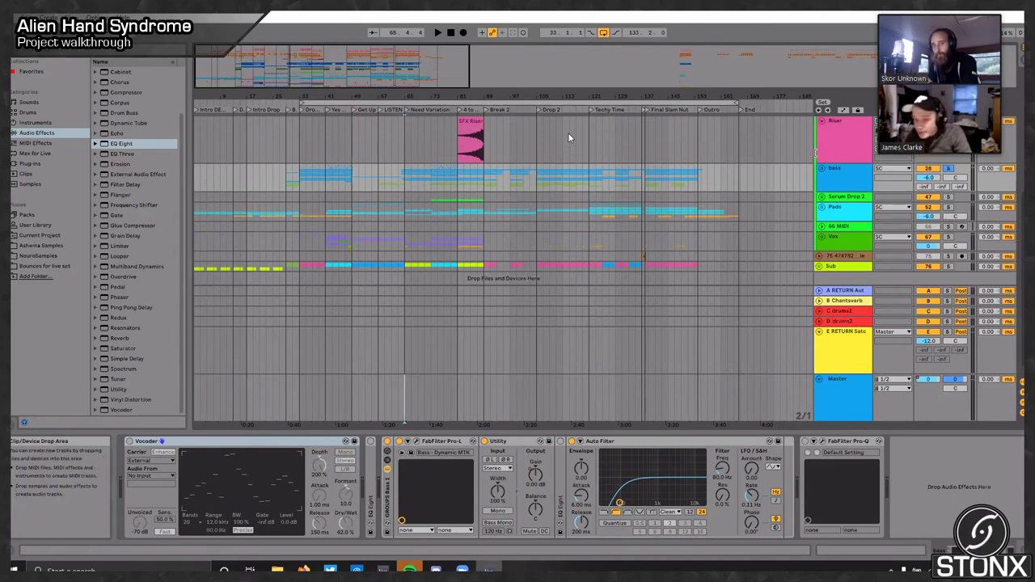
pyautogui.scroll(1, 823, 138)
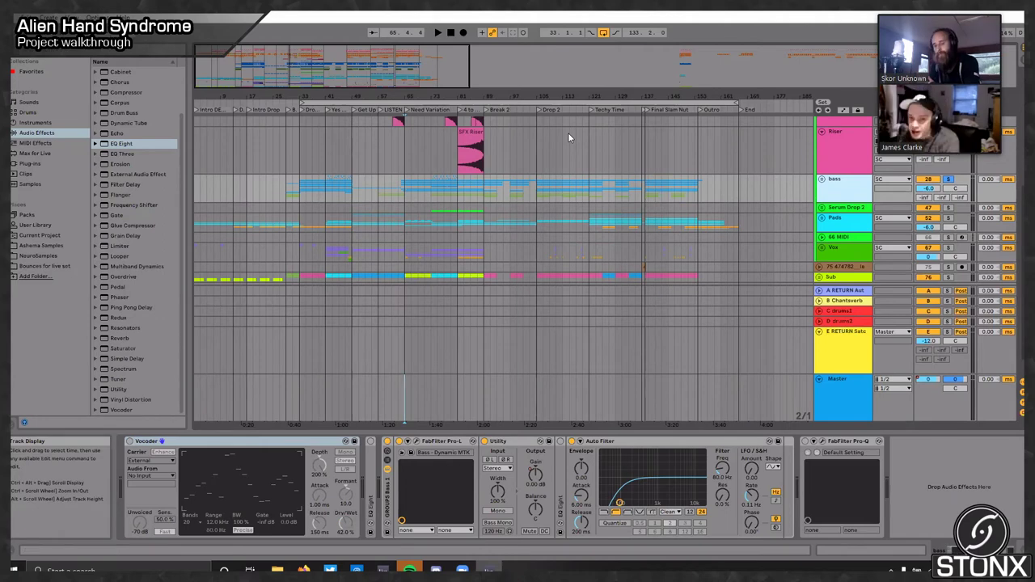
pyautogui.scroll(-1, 454, 232)
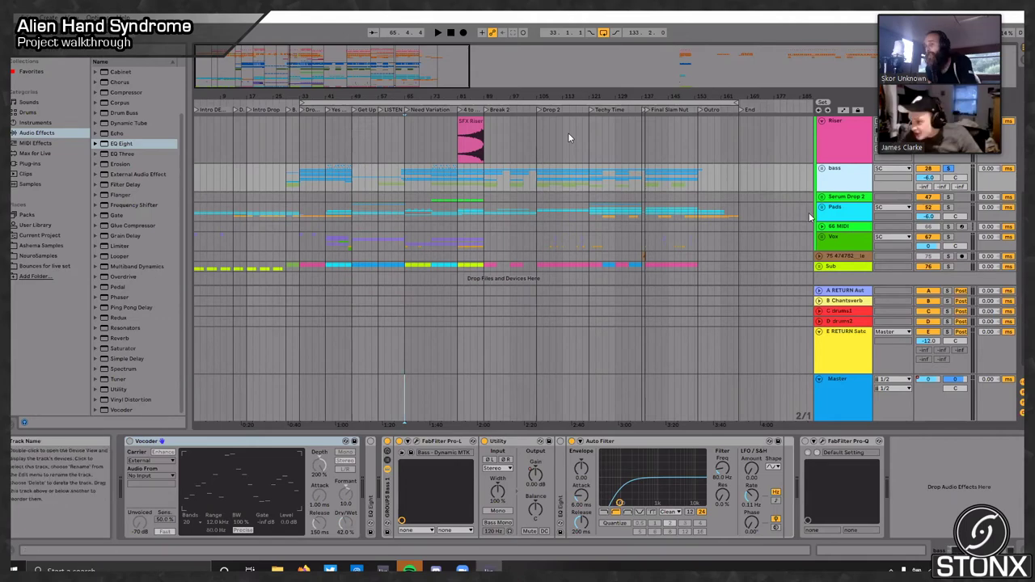
# Step: Expand the bass group and the nested 32 Group to show their audio tracks
pyautogui.scroll(1, 749, 240)
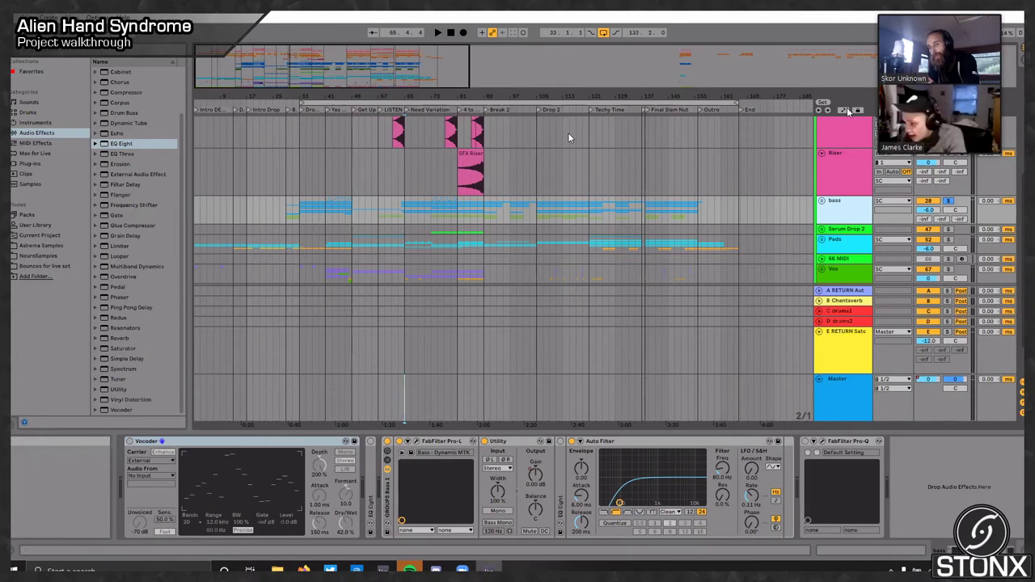
pyautogui.click(822, 200)
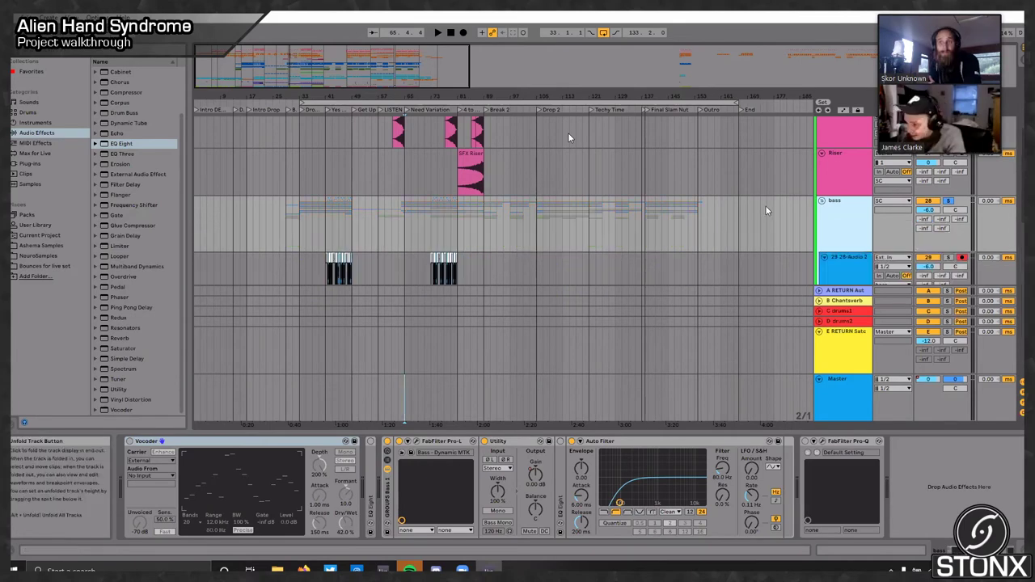
pyautogui.scroll(-4, 542, 239)
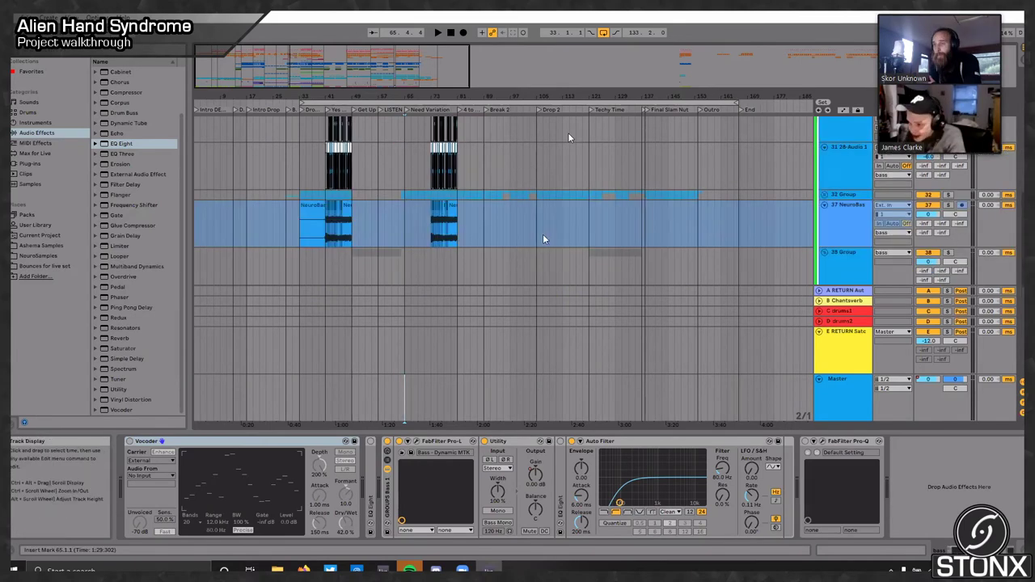
pyautogui.click(823, 195)
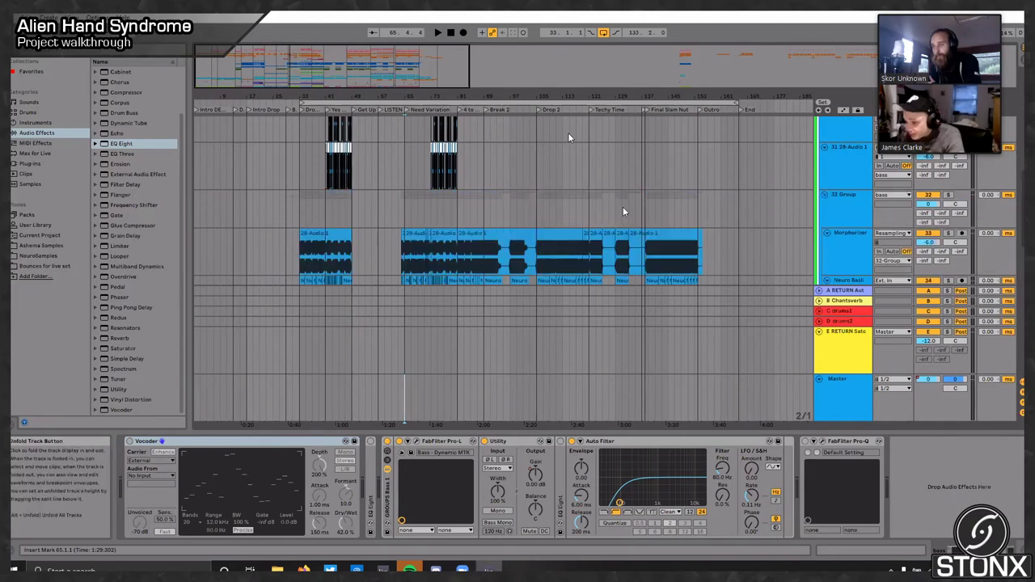
# Step: Return to the upper tracks of the bass group and audition the soloed bass from the Drop A (Legit) locator
pyautogui.scroll(5, 539, 121)
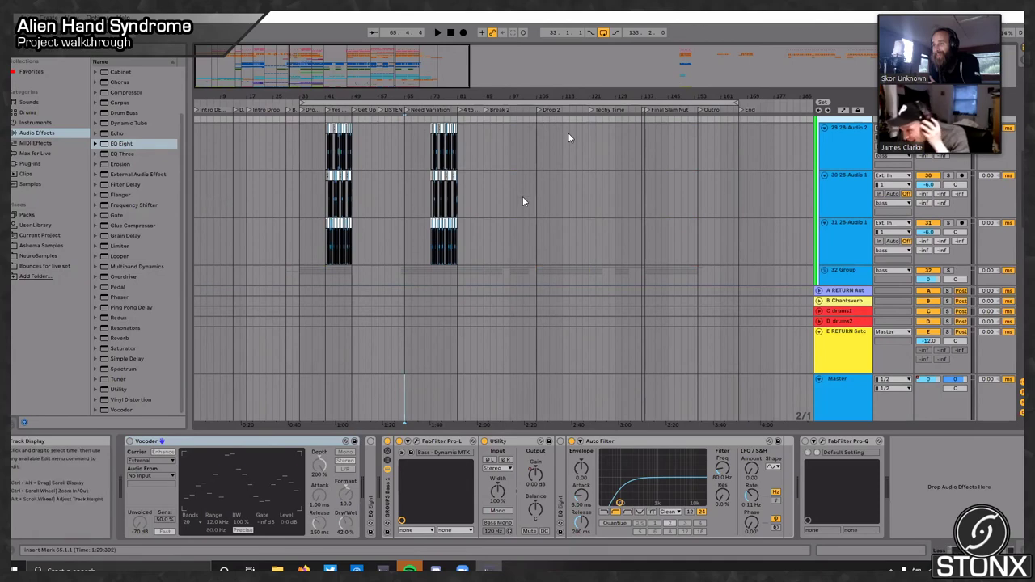
pyautogui.scroll(-1, 851, 184)
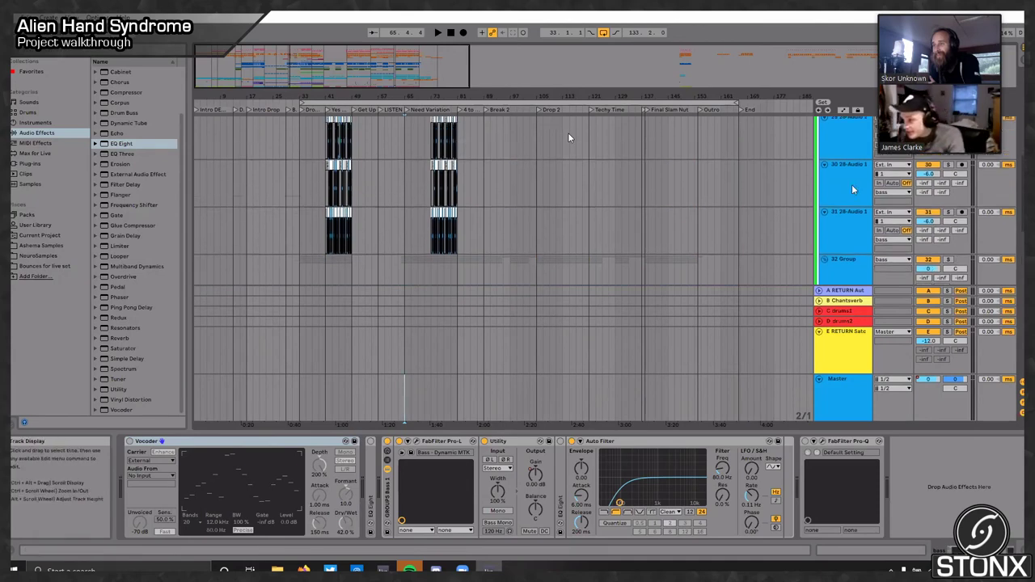
pyautogui.scroll(2, 905, 206)
pyautogui.scroll(1, 568, 137)
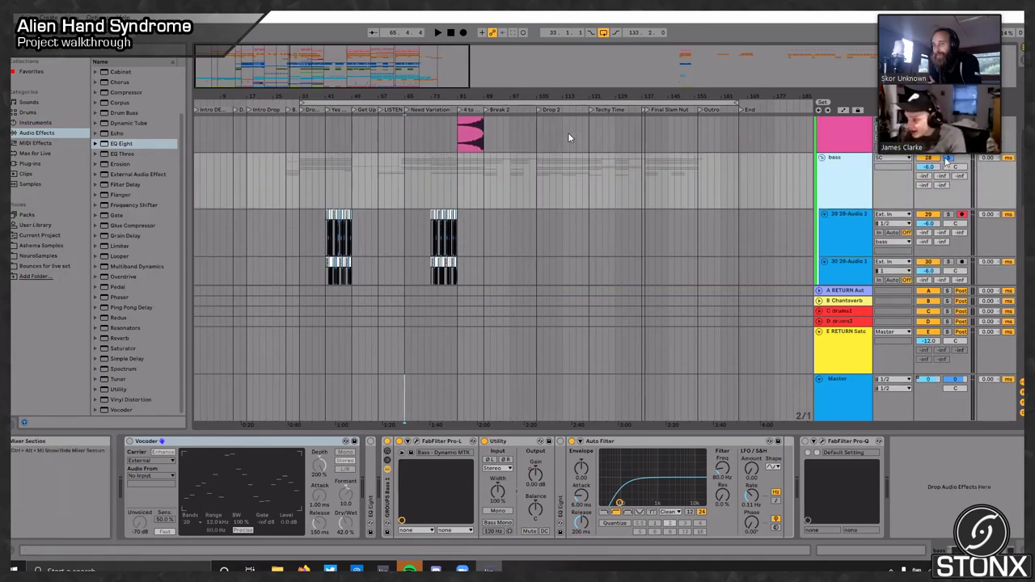
pyautogui.click(303, 110)
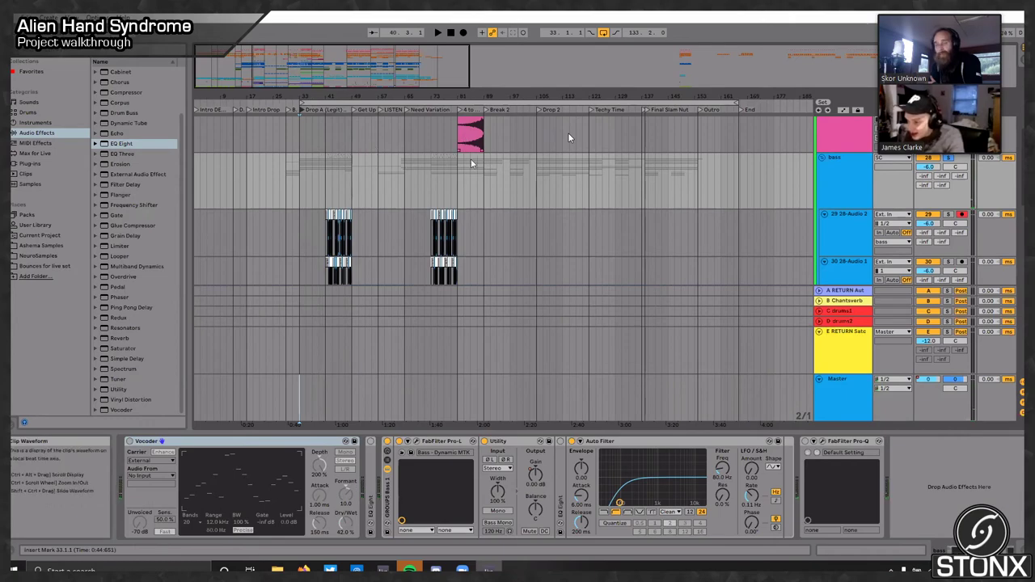
# Step: Expand the Serum Drop 2 group and the Neuro High group nested in the bass group
pyautogui.scroll(-5, 485, 178)
pyautogui.scroll(-10, 521, 172)
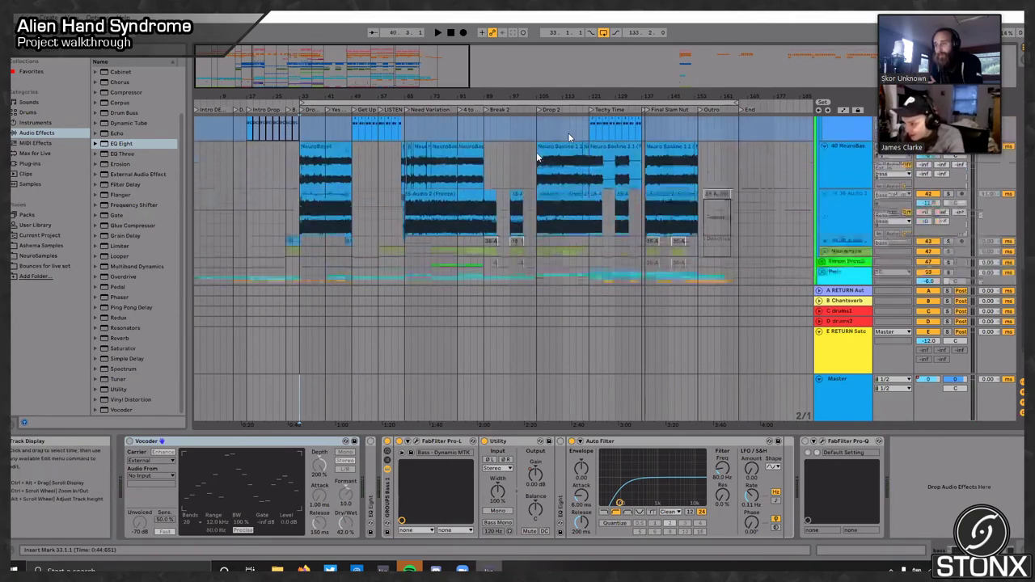
pyautogui.click(822, 186)
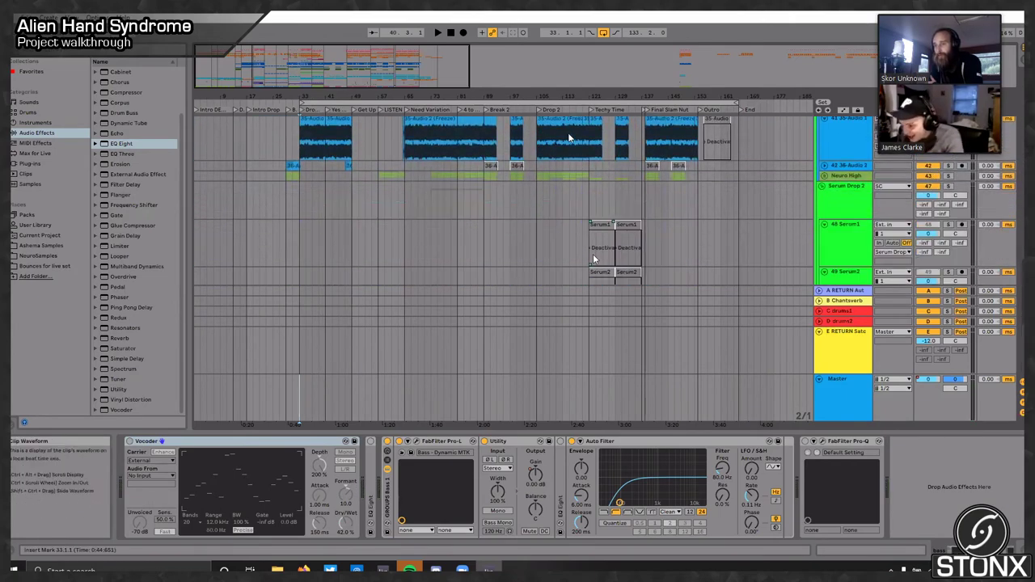
pyautogui.click(824, 176)
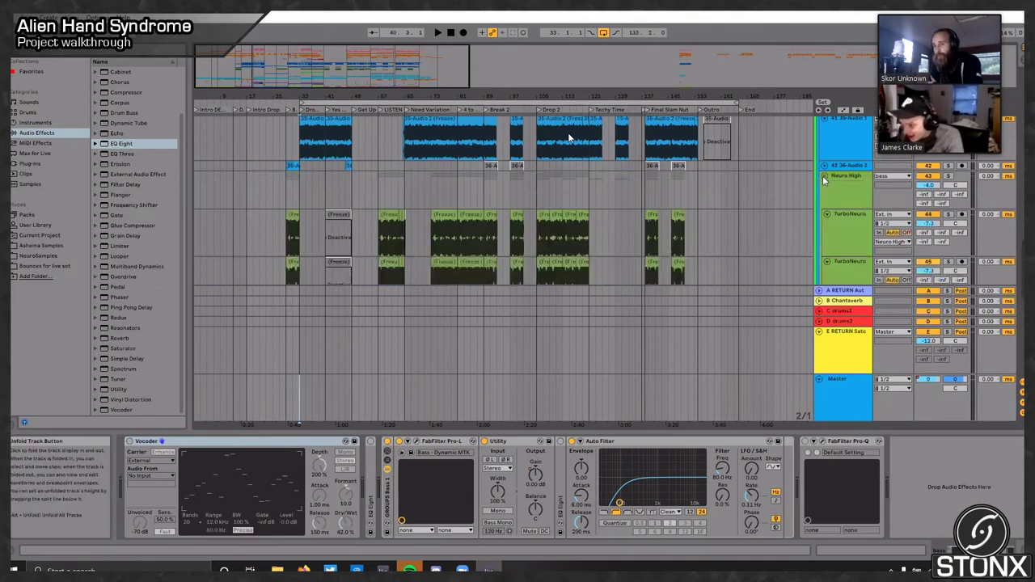
# Step: Audition the TurboNeuro tracks of the Neuro High group in the 4 to floor section
pyautogui.scroll(-2, 825, 181)
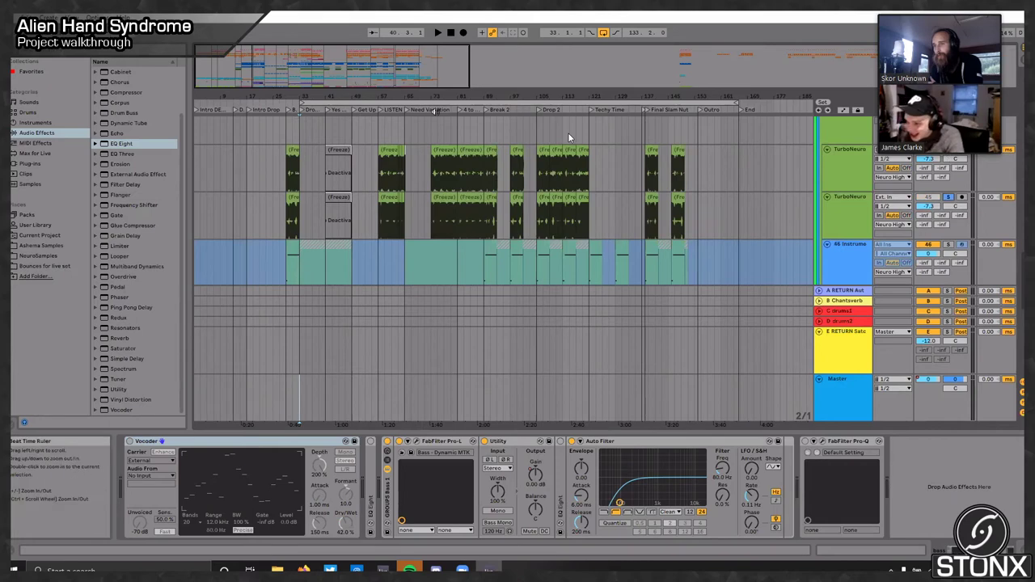
pyautogui.press('space')
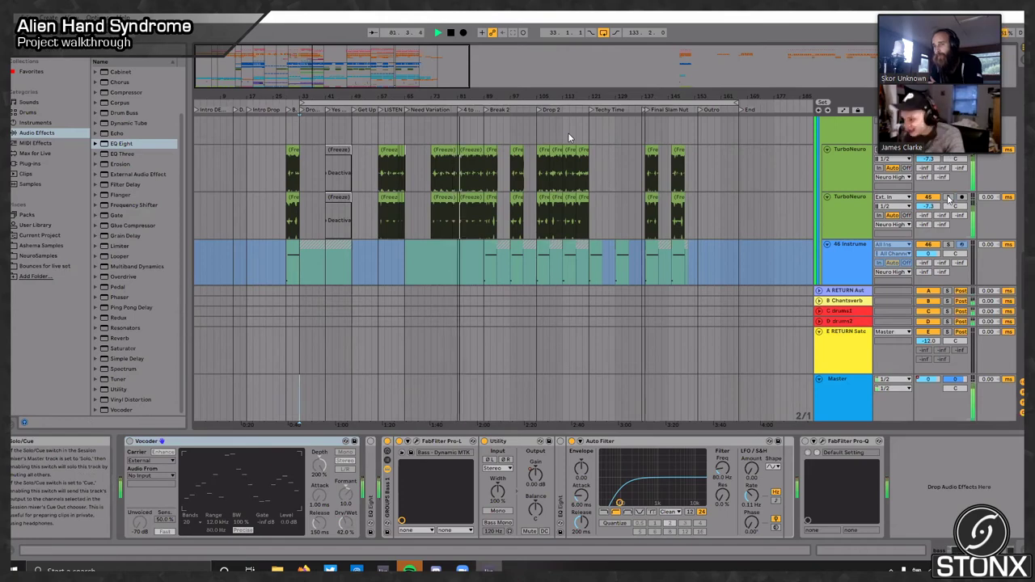
pyautogui.press('space')
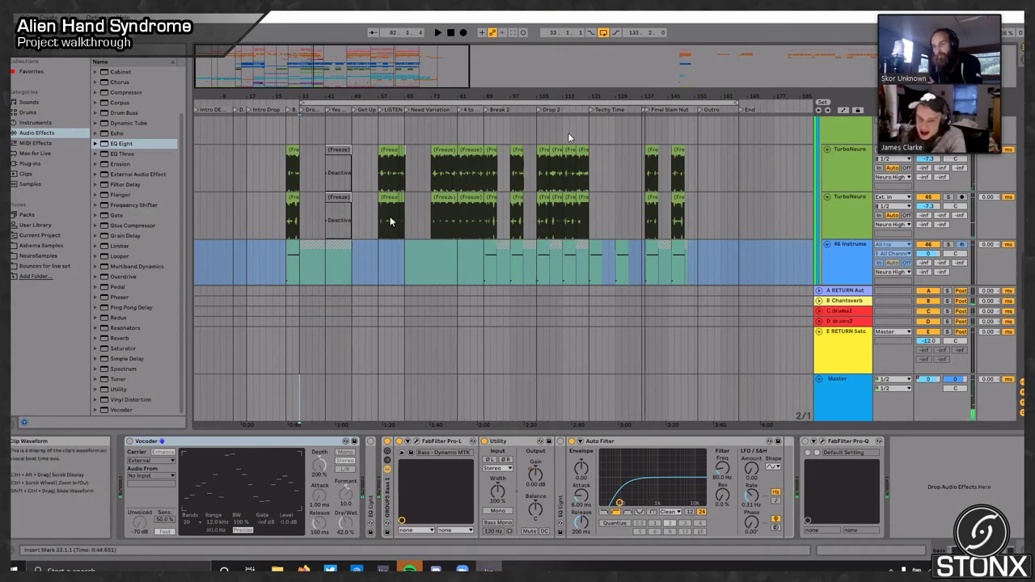
# Step: Solo the 46 Instrument Rack track and audition it from the Break 2 locator
pyautogui.scroll(-1, 427, 242)
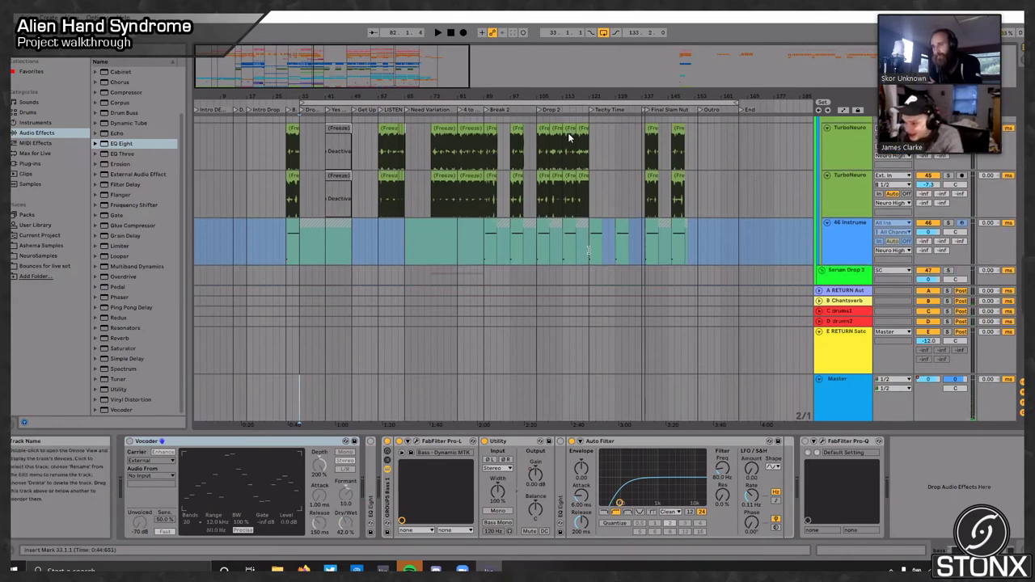
pyautogui.click(488, 111)
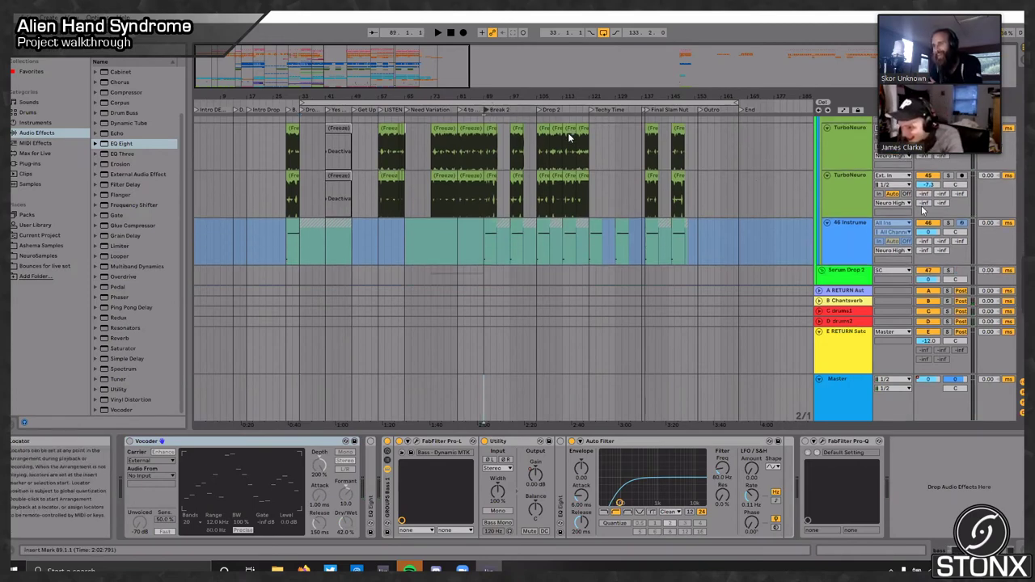
pyautogui.click(947, 223)
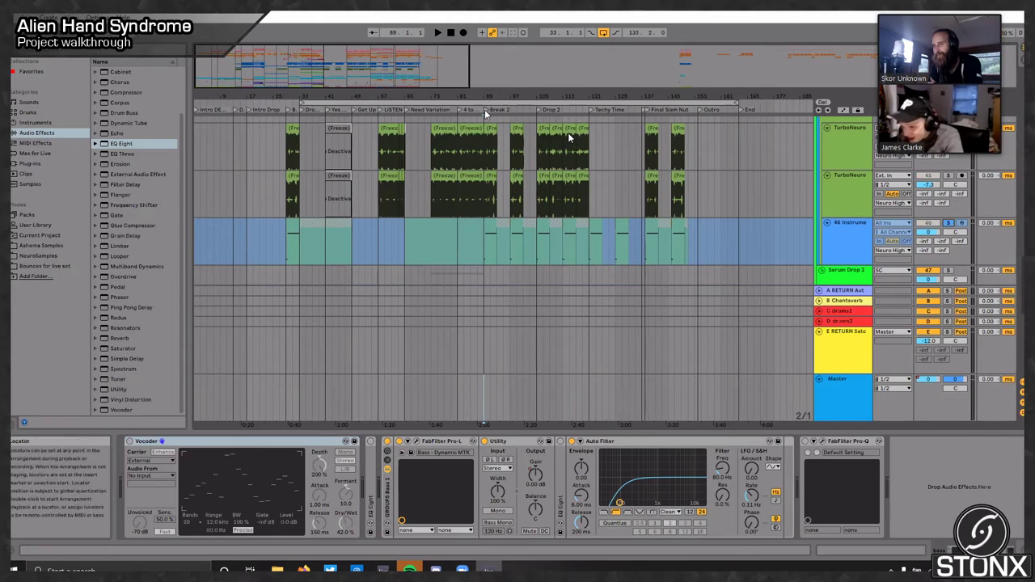
pyautogui.scroll(4, 487, 115)
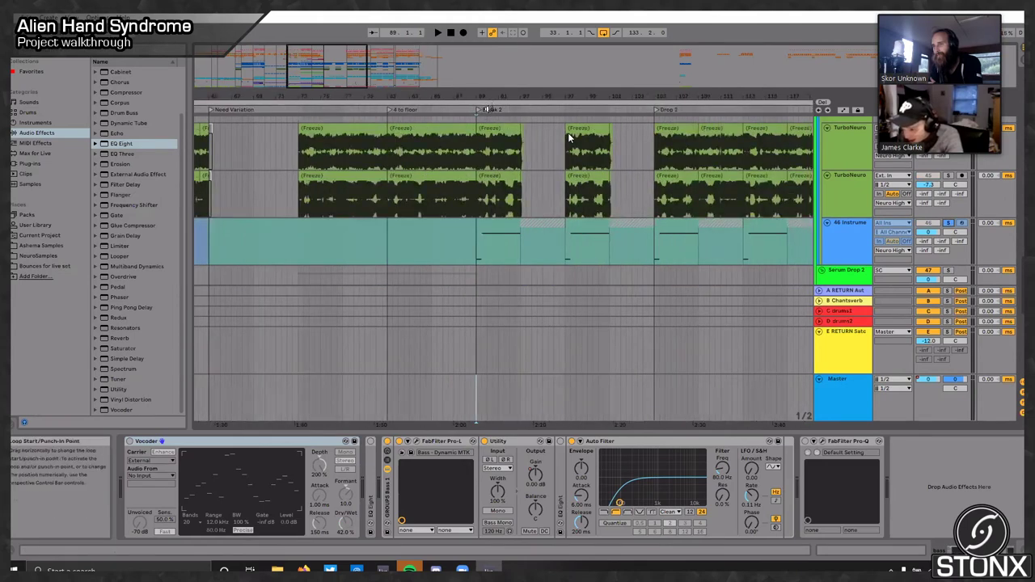
pyautogui.click(487, 110)
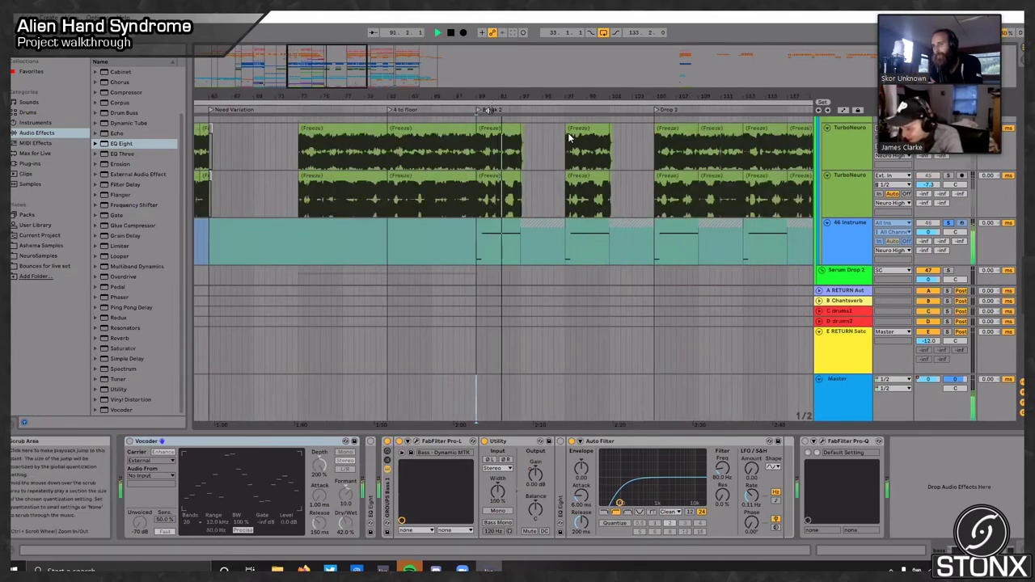
pyautogui.press('space')
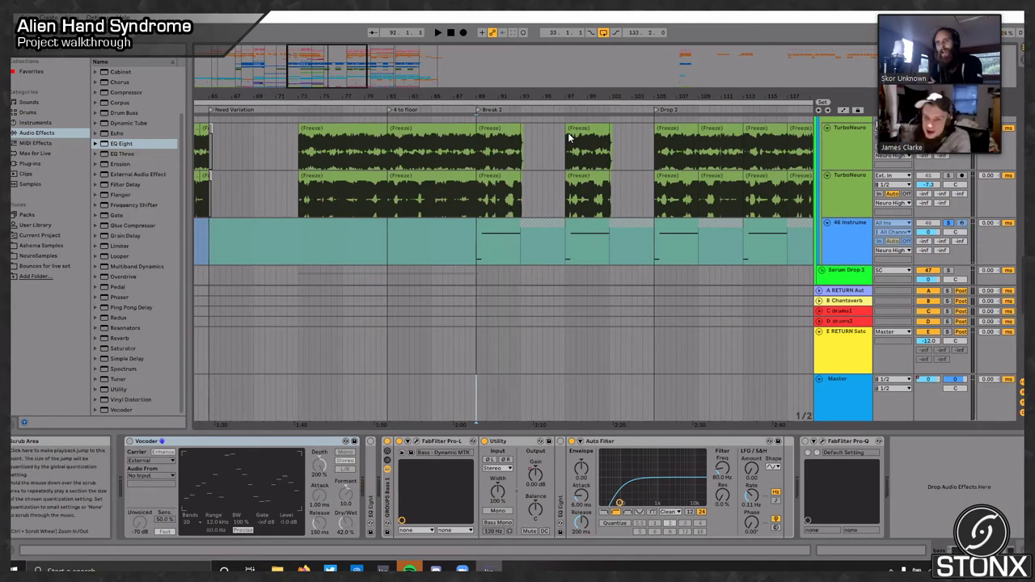
# Step: Unfreeze the 46 Instrument Rack track and unfold the Wave1 rack inside its first chain
pyautogui.rightClick(849, 239)
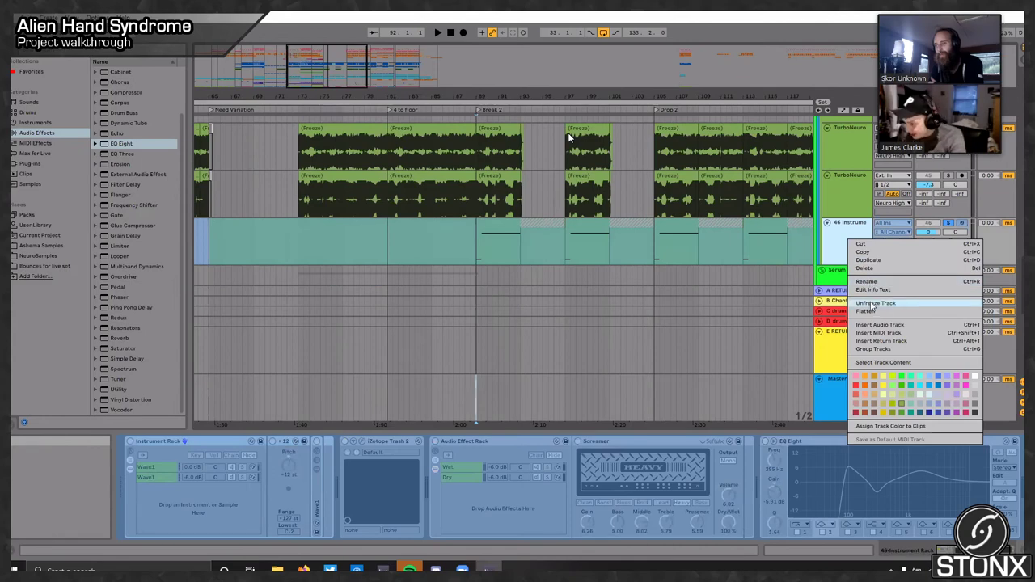
pyautogui.click(873, 303)
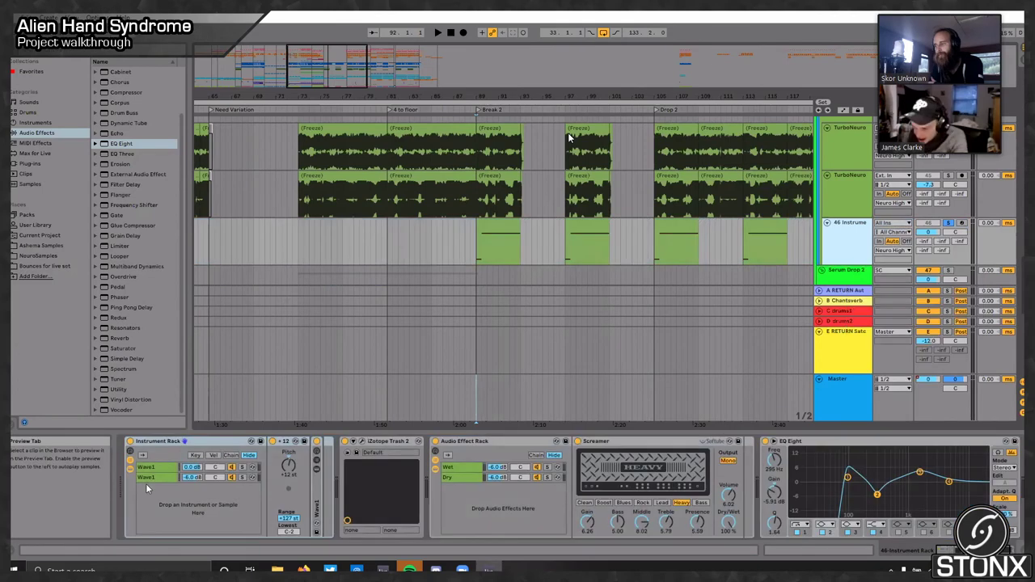
pyautogui.click(168, 469)
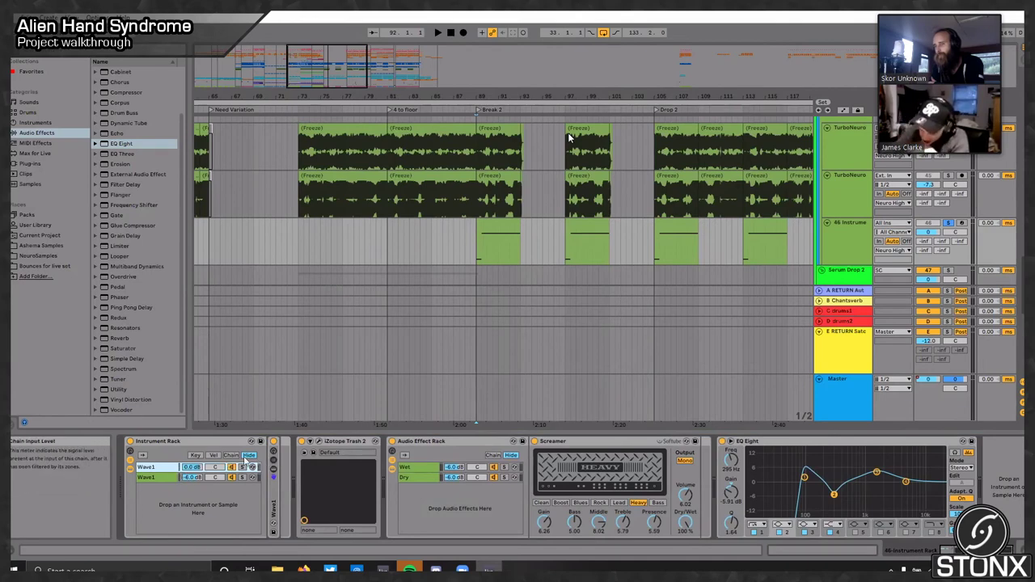
pyautogui.click(273, 463)
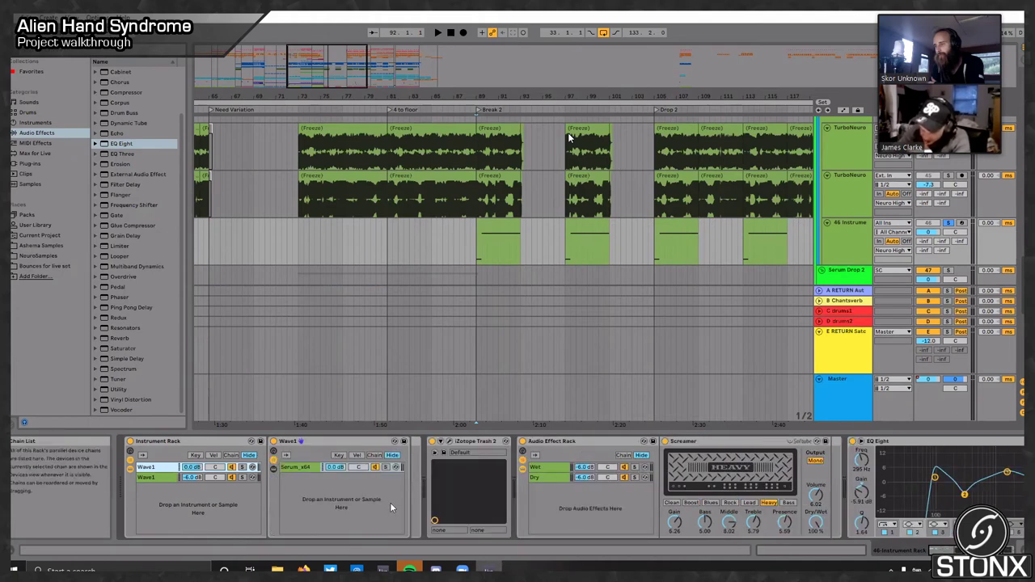
# Step: Show the devices of the Serum_x64 chain in the Wave1 rack, then hide them
pyautogui.click(297, 468)
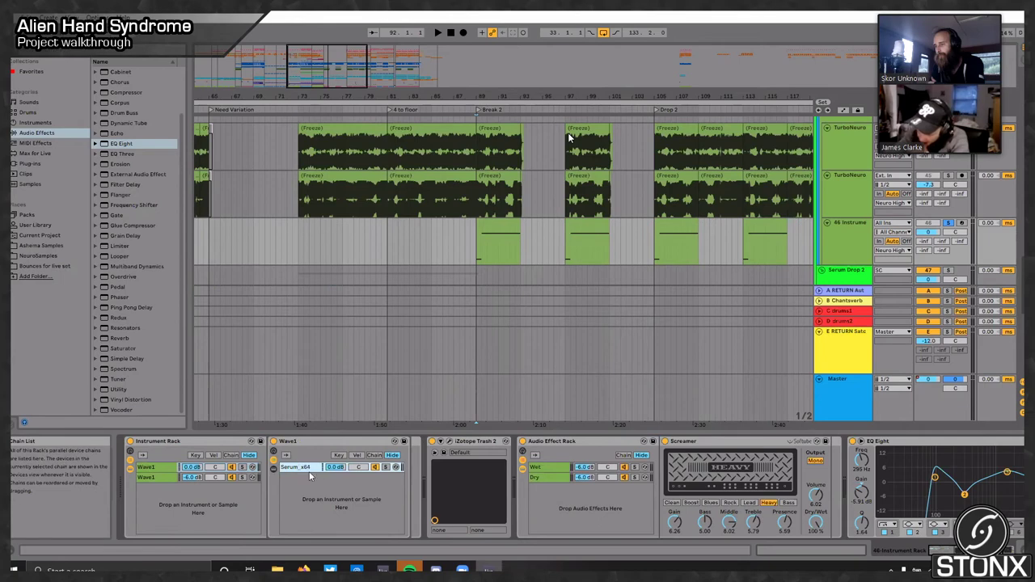
pyautogui.click(304, 472)
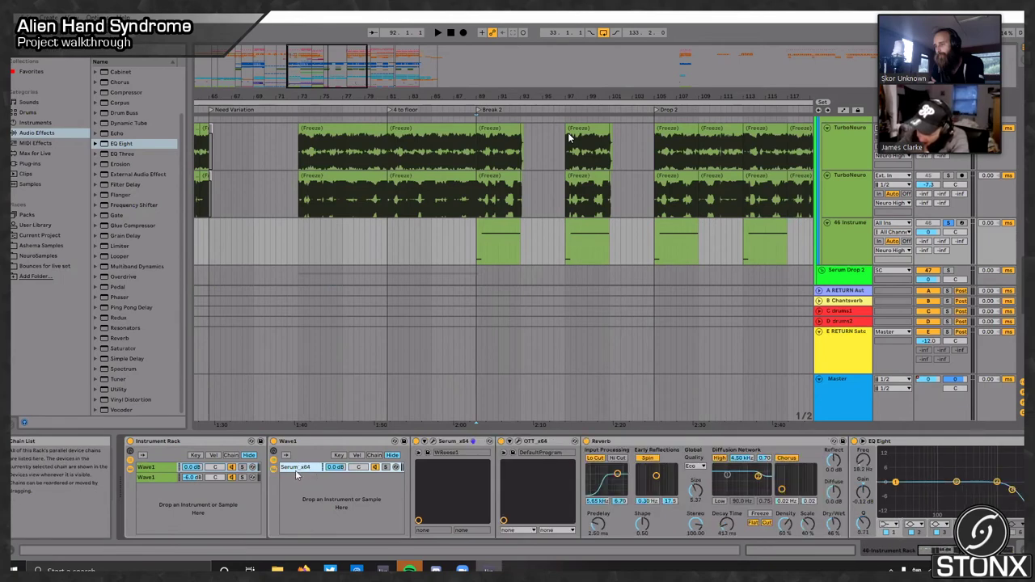
pyautogui.click(296, 473)
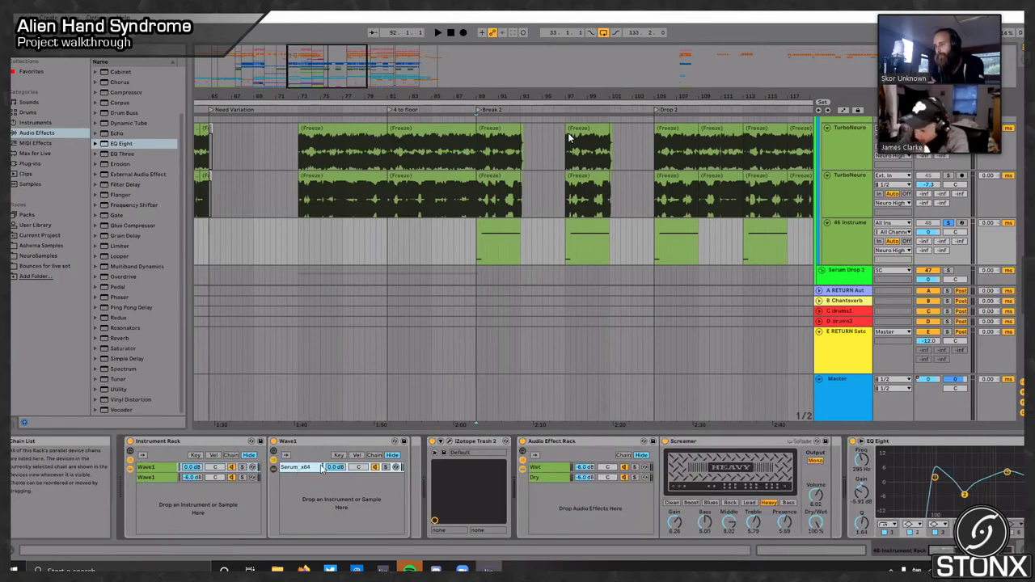
# Step: Open the WReese1 Serum patch in the Wave1 rack's Serum_x64 chain, audition it with the track soloed, and close its window
pyautogui.click(318, 471)
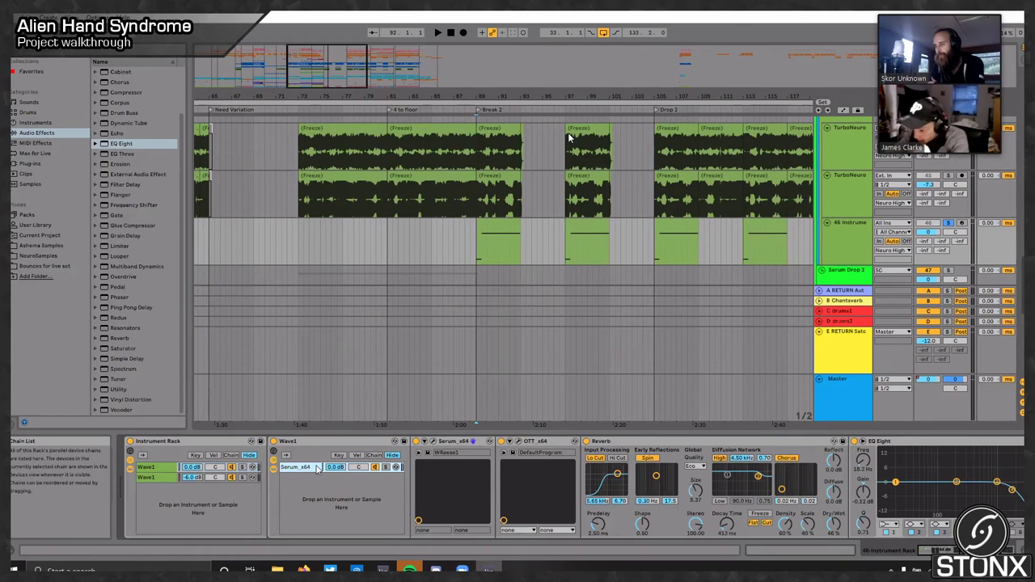
pyautogui.click(432, 442)
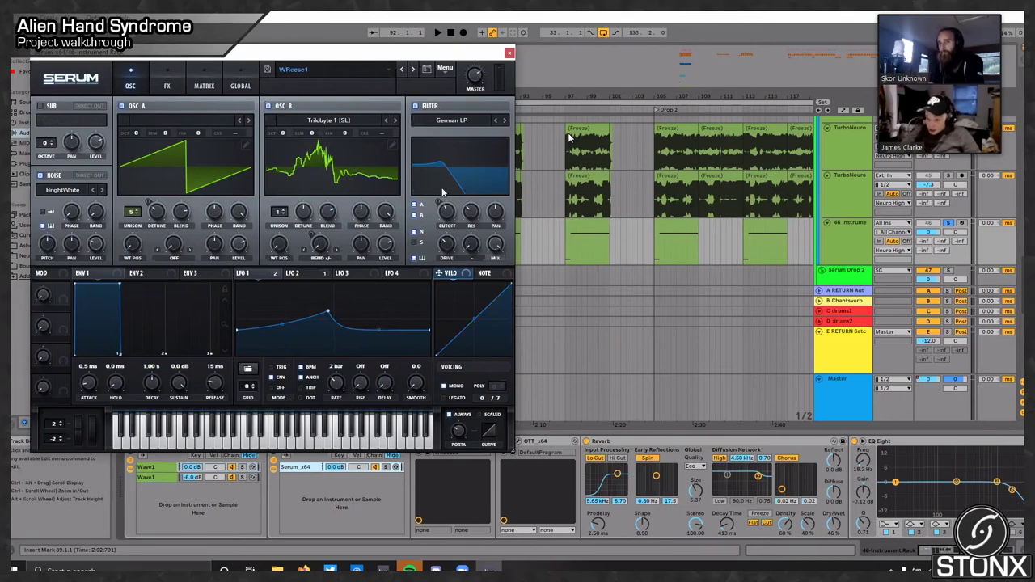
pyautogui.press('space')
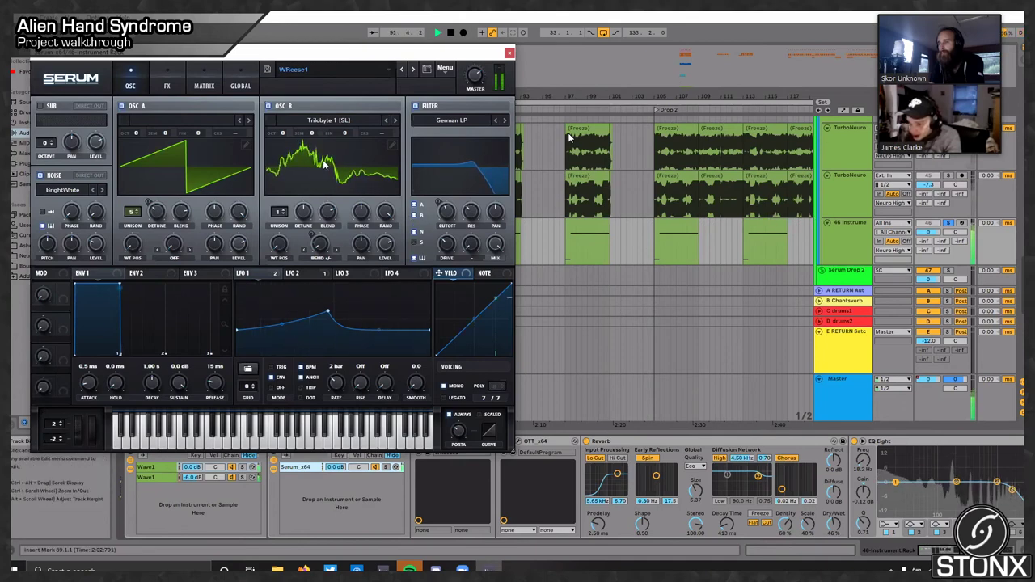
pyautogui.press('space')
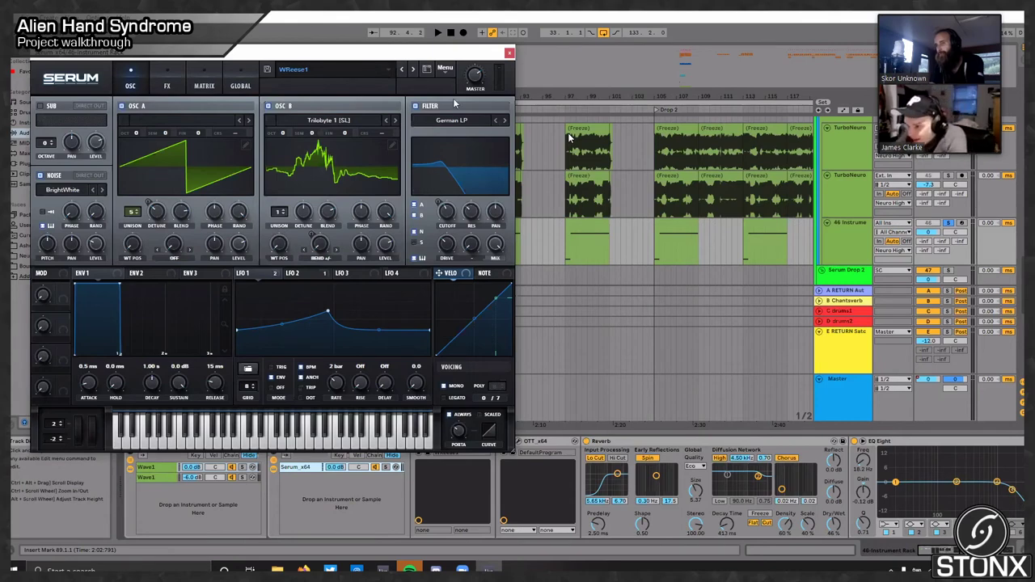
pyautogui.click(168, 75)
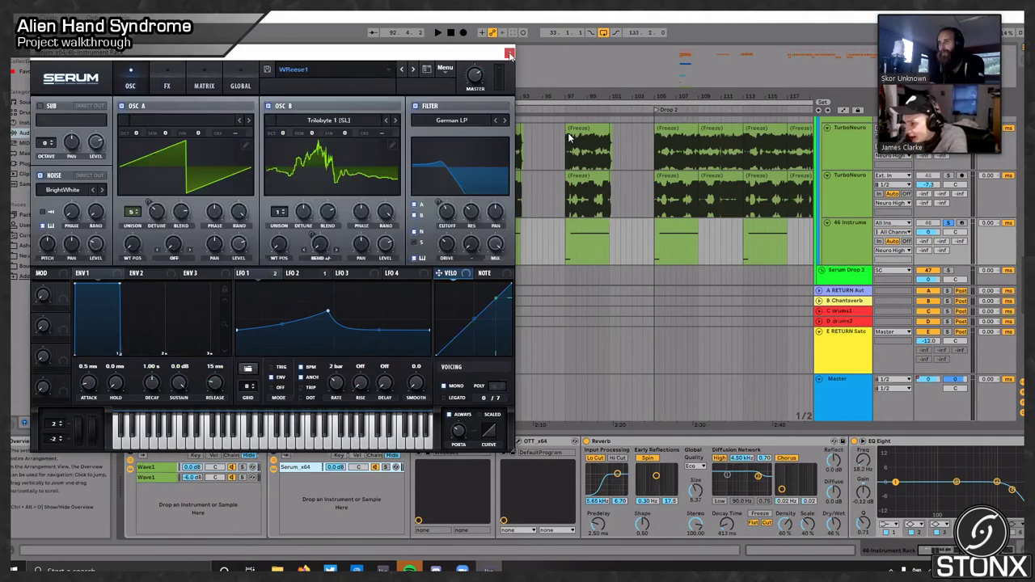
pyautogui.click(509, 54)
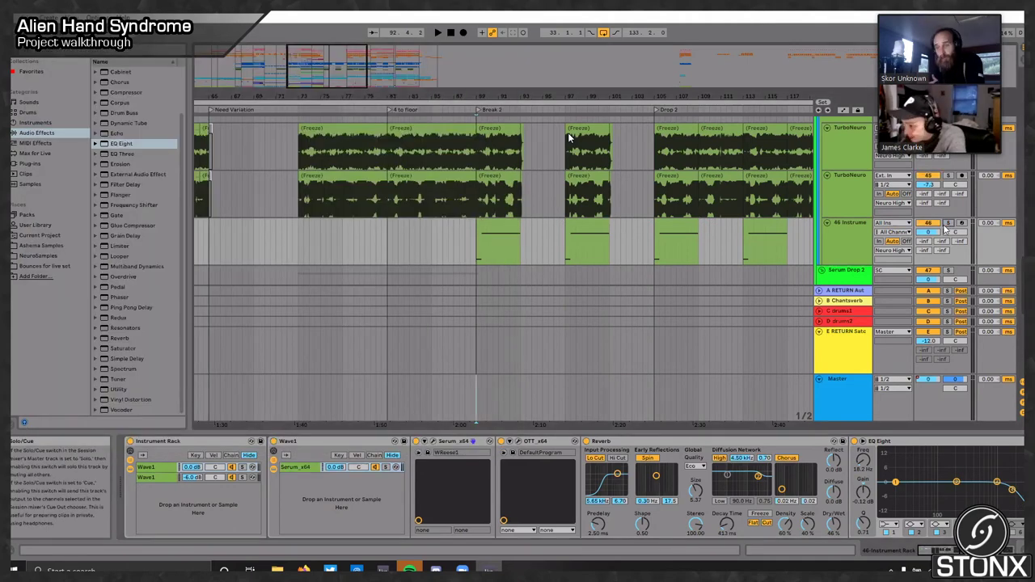
# Step: Inspect the 46 Instrument Rack track's effects from Reverb through Utility, and view the iZotope Trash 2 presets before closing its window
pyautogui.click(946, 224)
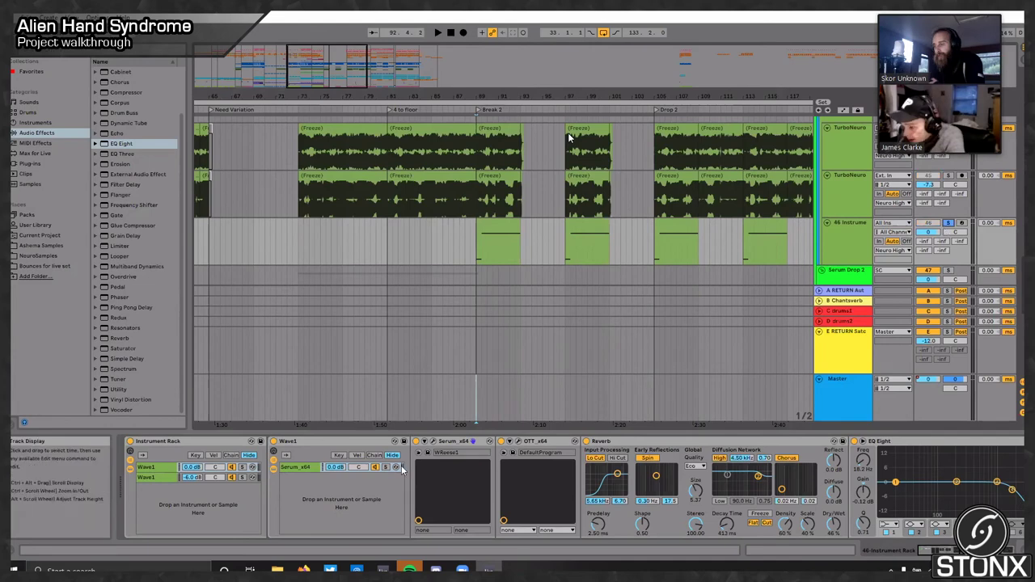
pyautogui.click(931, 549)
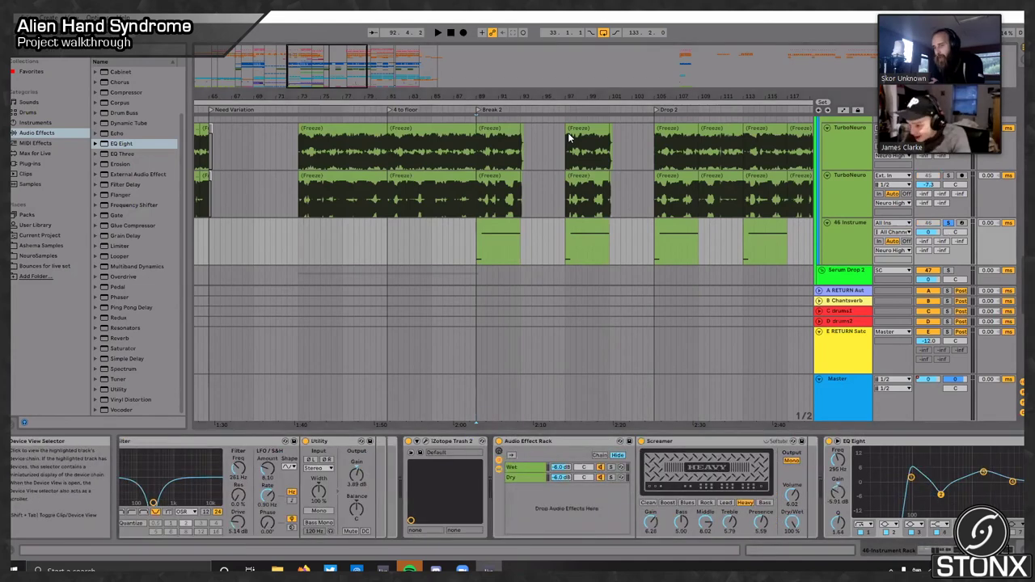
pyautogui.moveTo(956, 540); pyautogui.dragTo(945, 539)
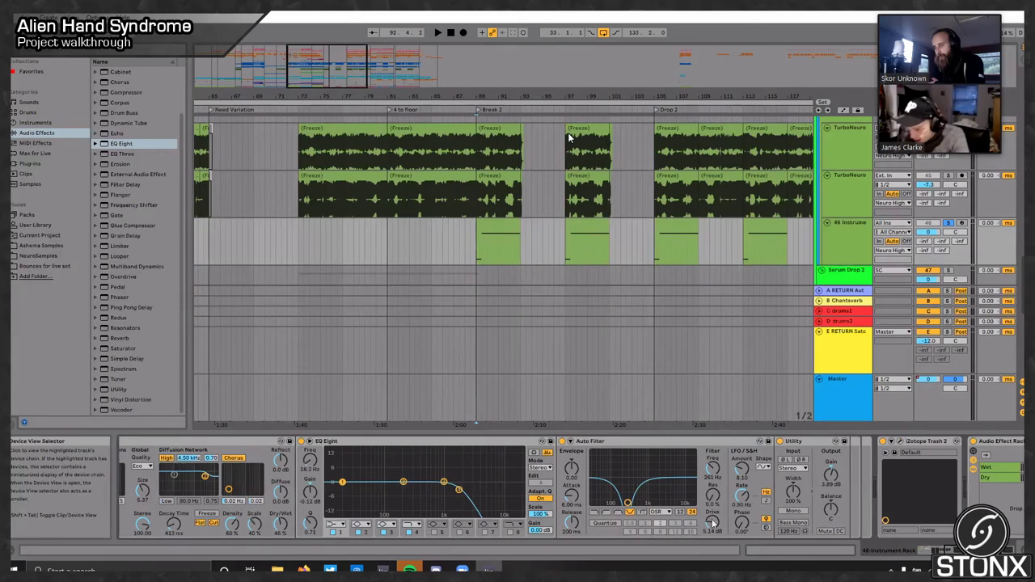
pyautogui.hscroll(-2, 451, 521)
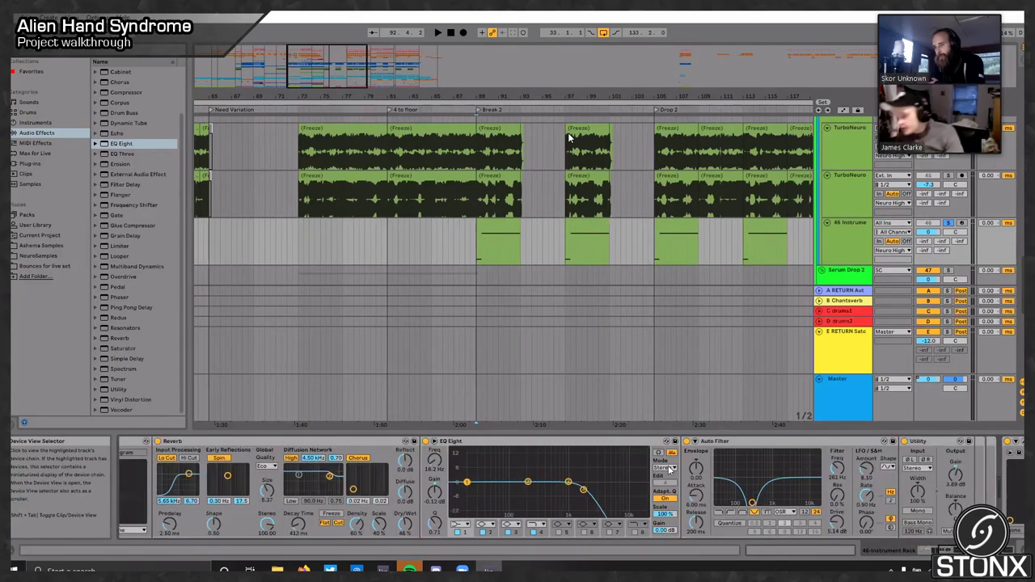
pyautogui.hscroll(3, 671, 469)
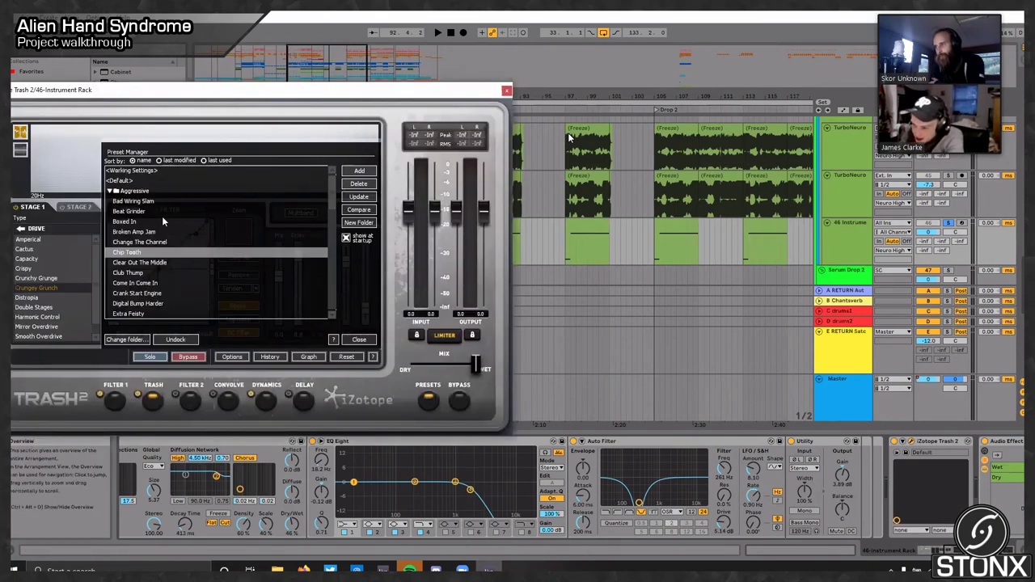
pyautogui.click(506, 91)
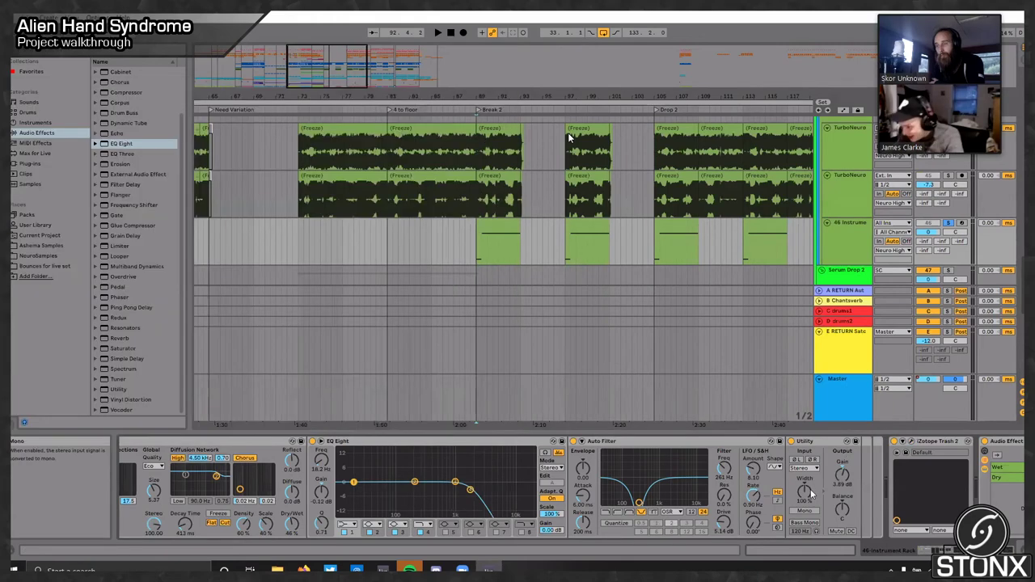
# Step: Show the Dry chain of the Audio Effect Rack and review the whole device chain through to the final EQ Eight
pyautogui.click(950, 551)
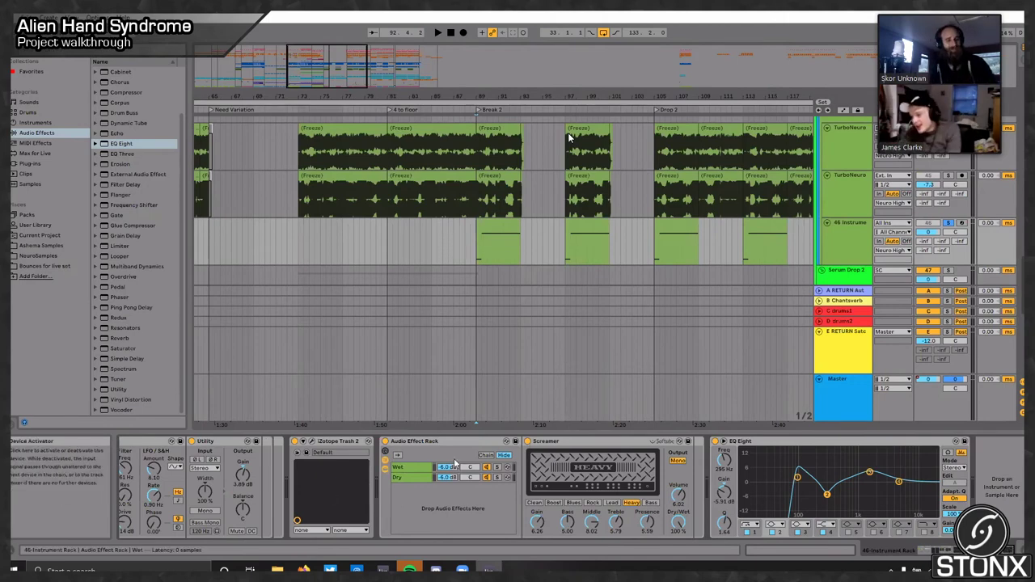
pyautogui.click(410, 477)
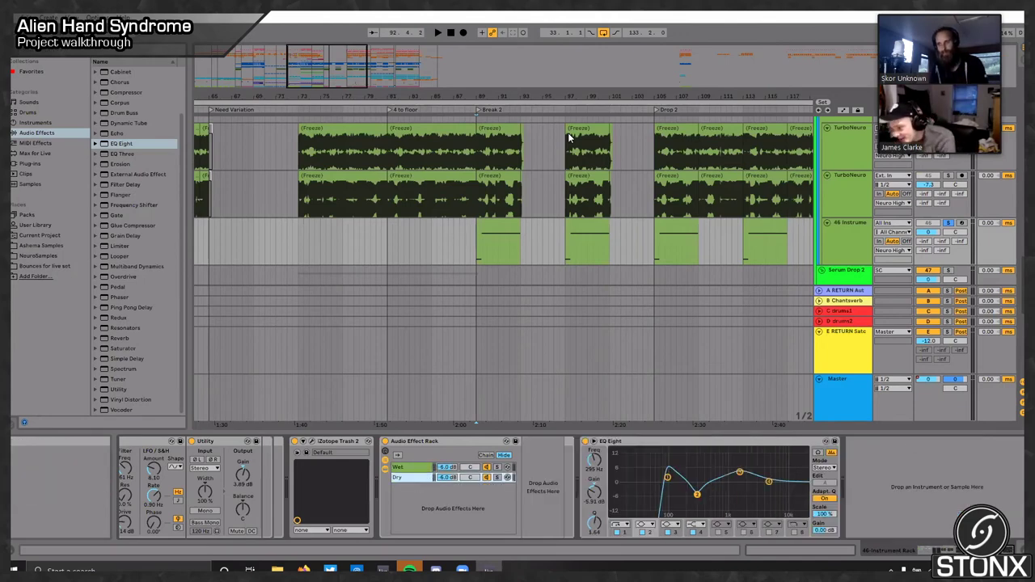
pyautogui.click(542, 549)
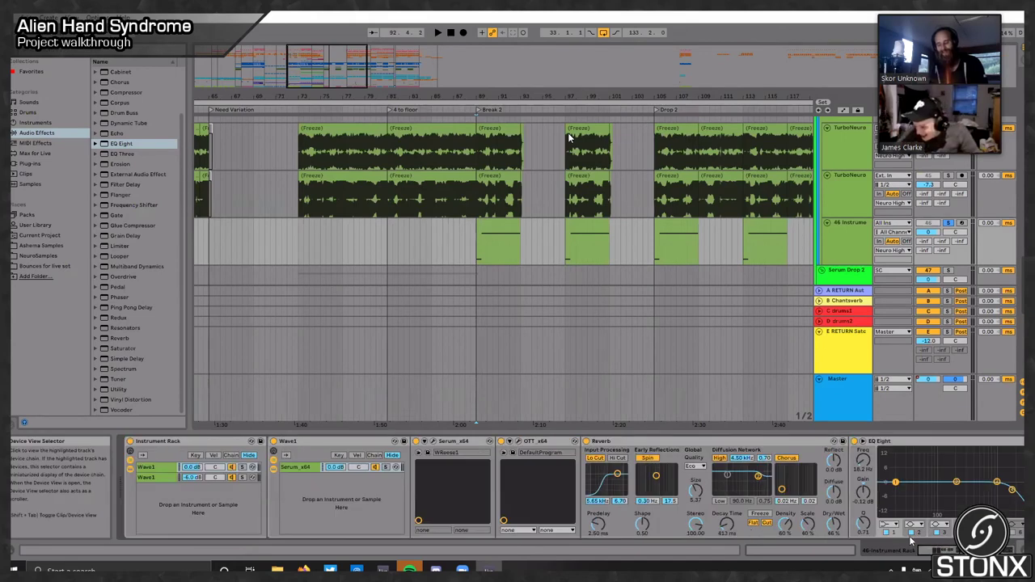
pyautogui.click(961, 550)
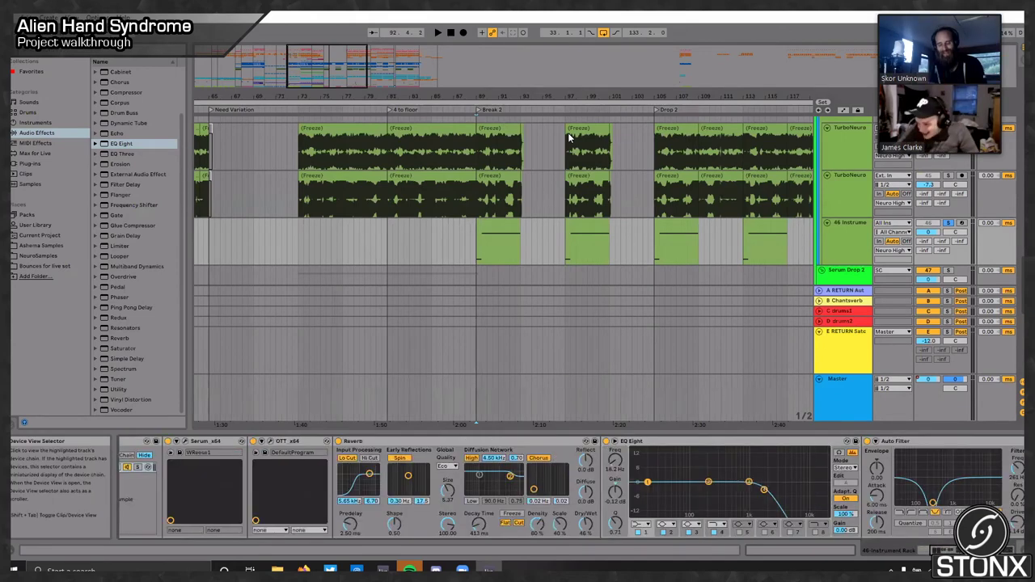
pyautogui.click(965, 551)
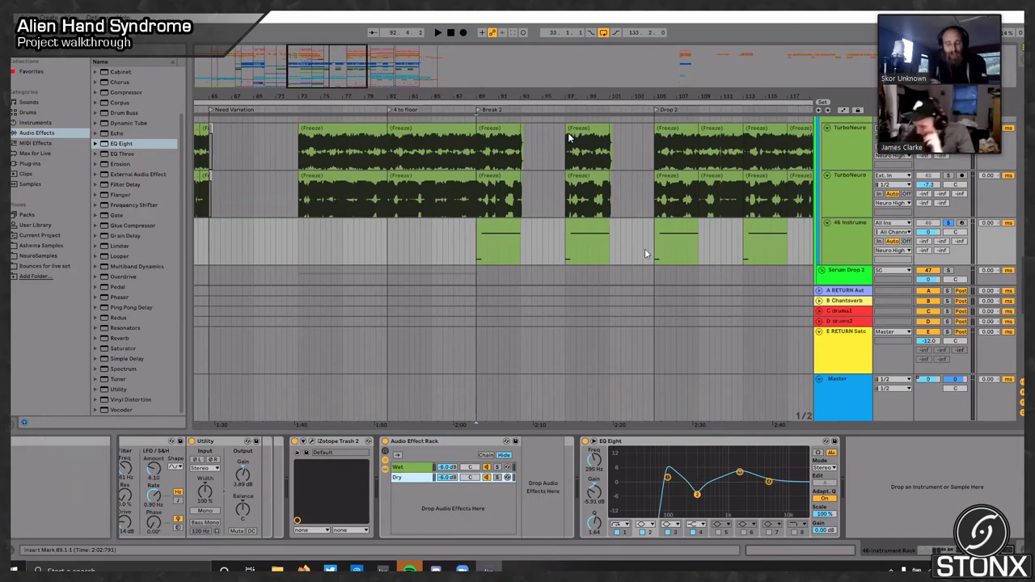
# Step: Audition the full mix from the Break 2 locator and select the 46 Instrument Rack track's clip at Drop 2
pyautogui.scroll(-5, 668, 270)
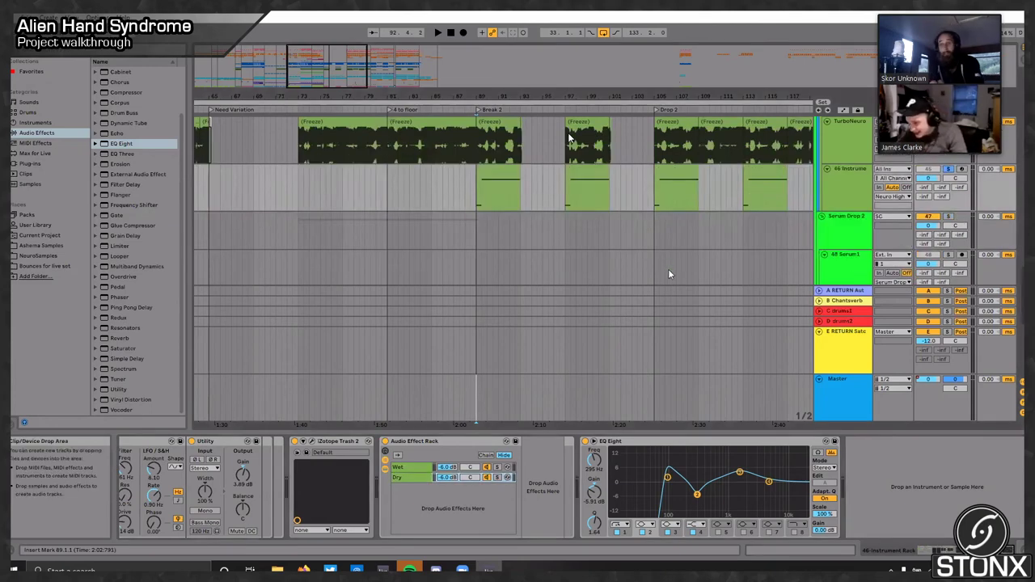
pyautogui.scroll(3, 668, 271)
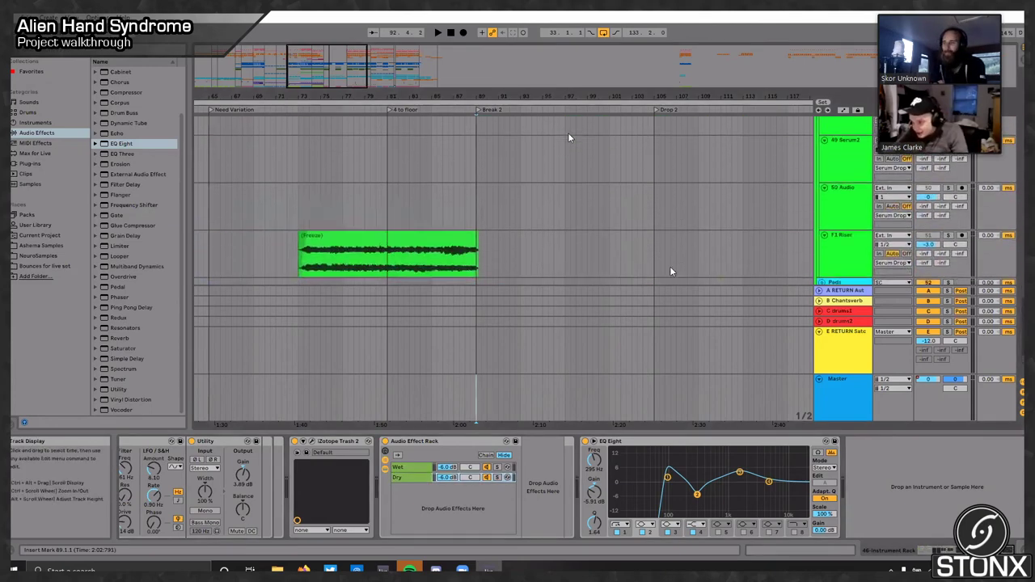
pyautogui.press('space')
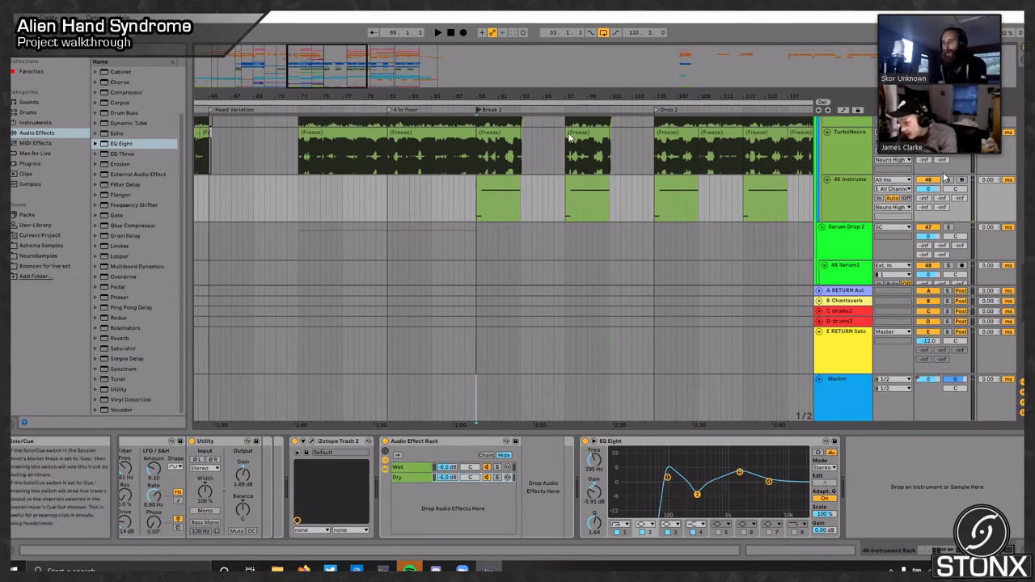
pyautogui.scroll(1, 942, 174)
pyautogui.press('space')
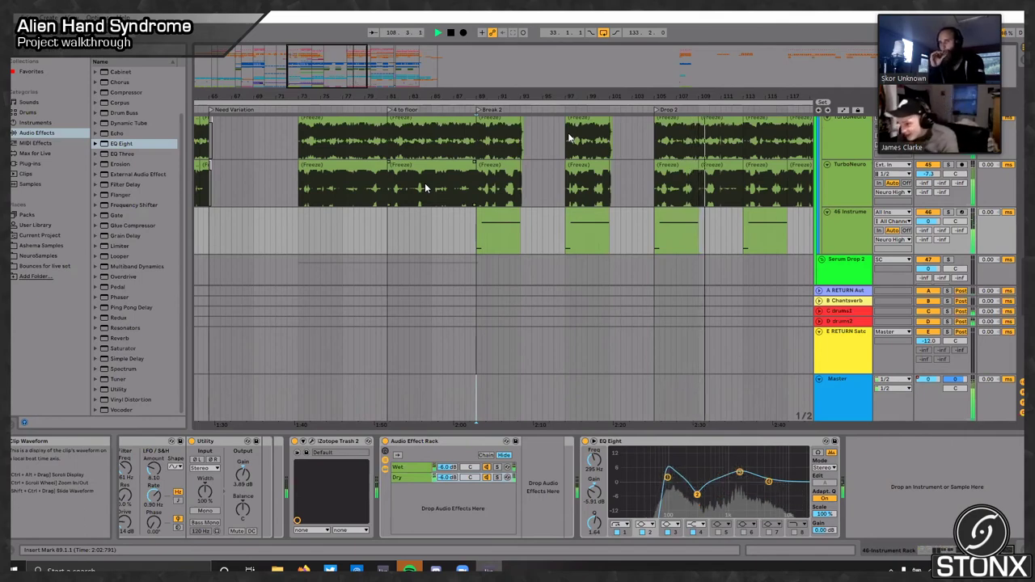
pyautogui.press('space')
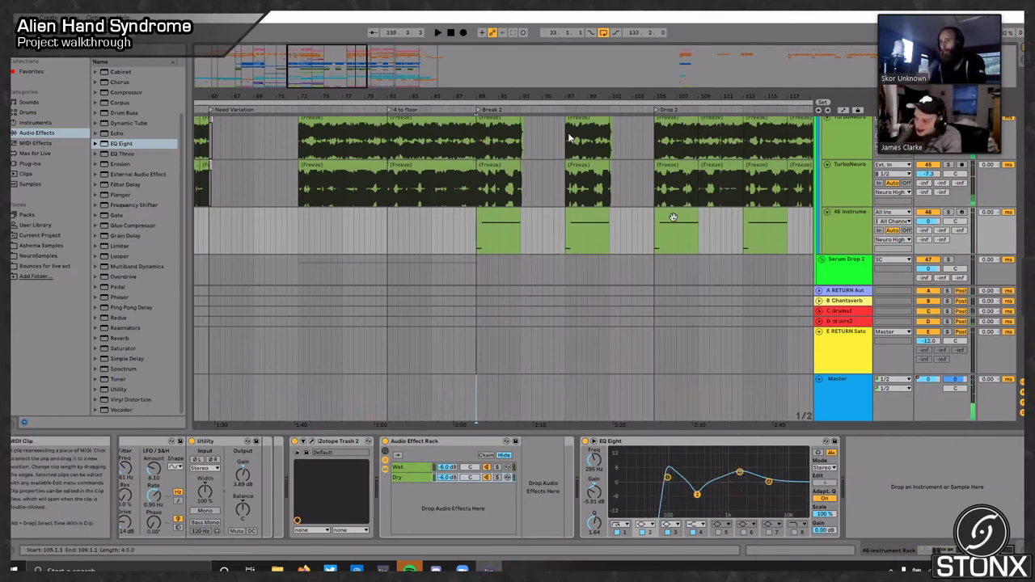
pyautogui.click(674, 213)
pyautogui.click(848, 234)
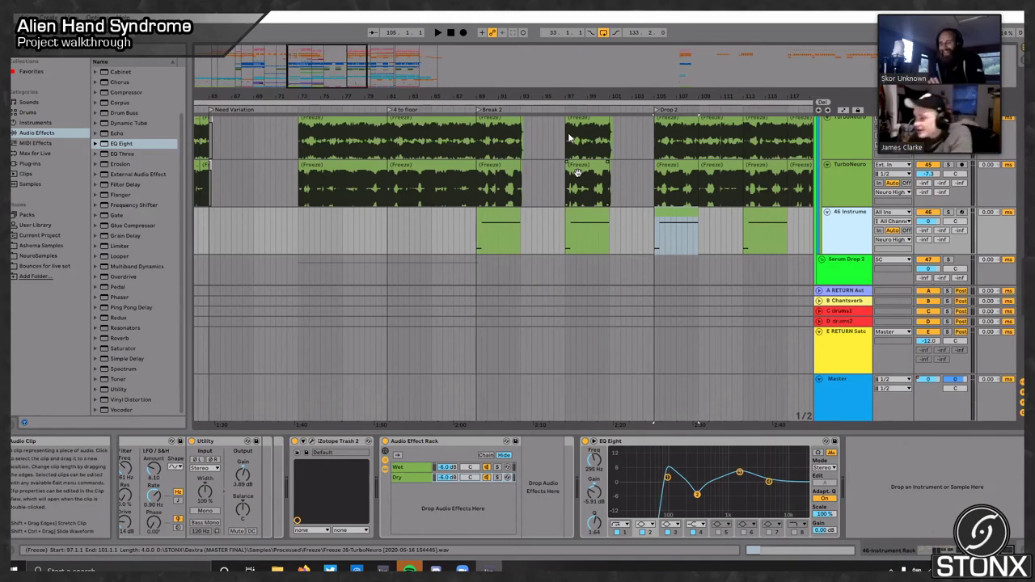
# Step: Unfold the Pads group below the Serum Drop 2 tracks
pyautogui.scroll(-3, 711, 266)
pyautogui.scroll(-4, 715, 250)
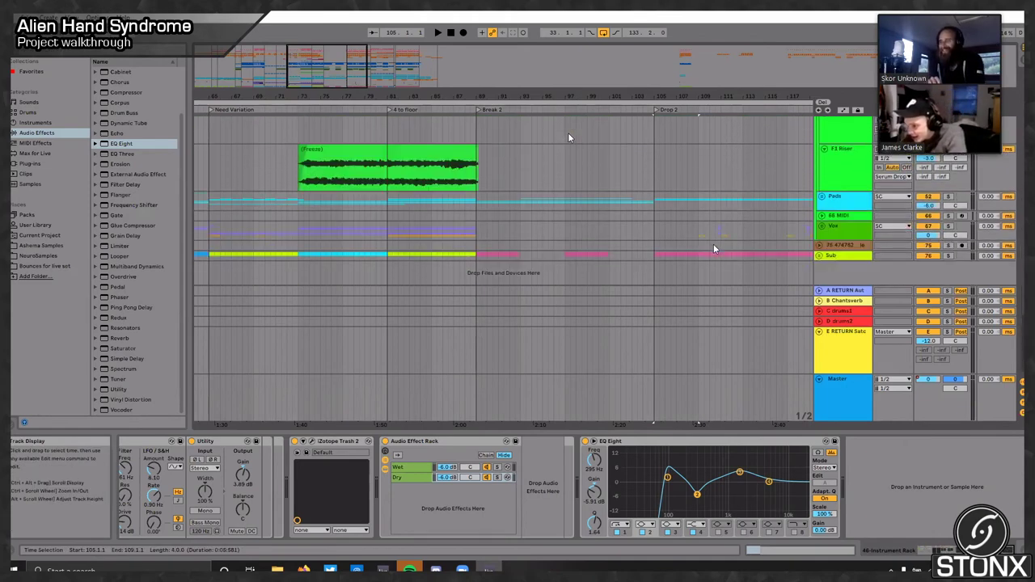
pyautogui.scroll(-1, 750, 247)
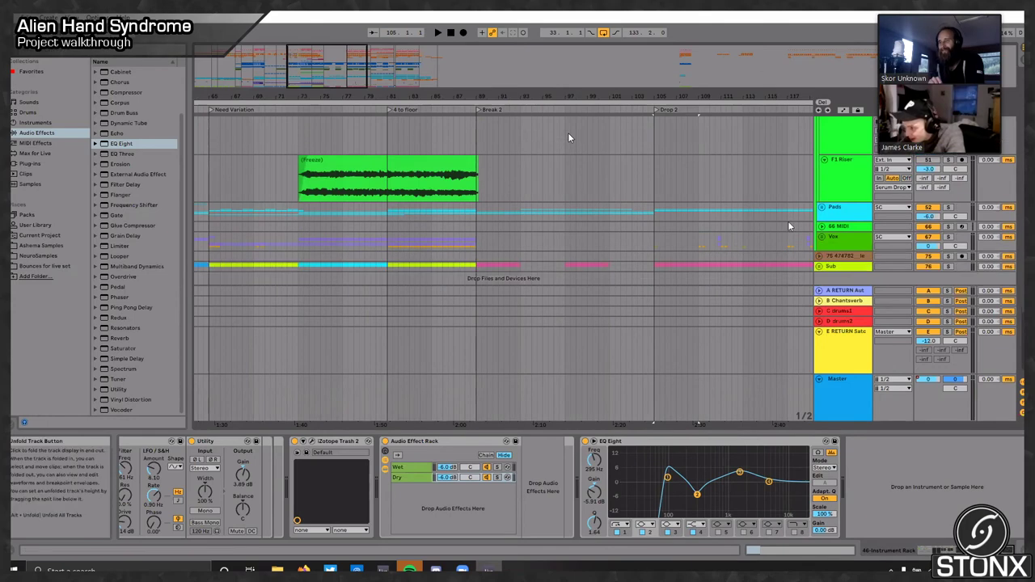
pyautogui.click(821, 207)
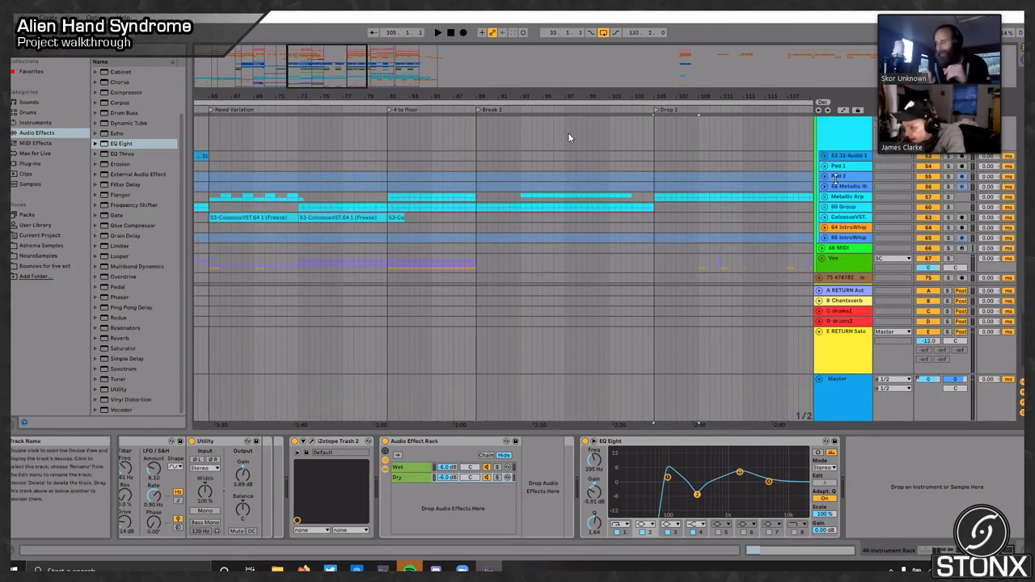
# Step: Audition the Metallic Arp track from the Drop 2 locator, both soloed and within the full mix
pyautogui.click(947, 197)
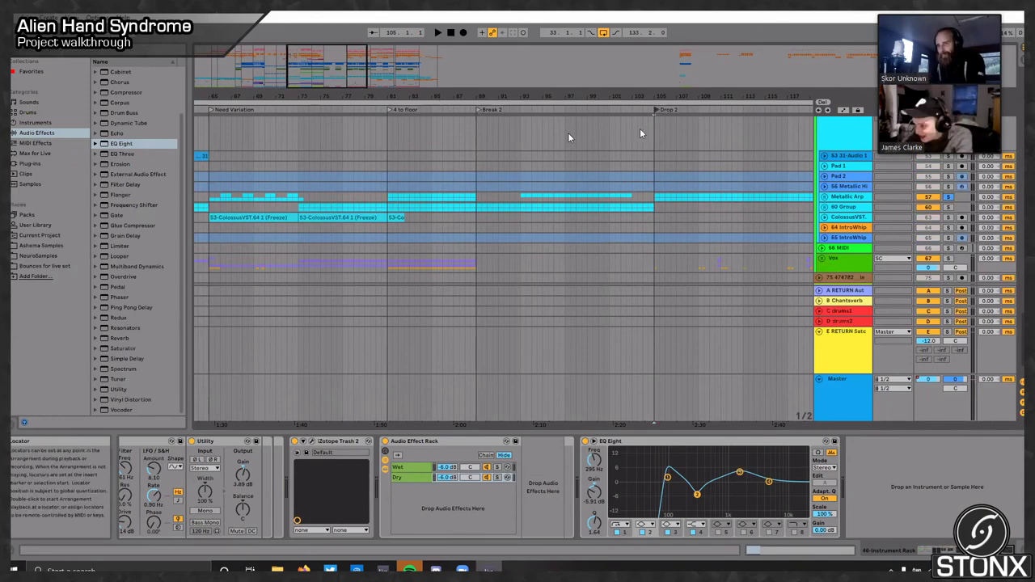
pyautogui.press('space')
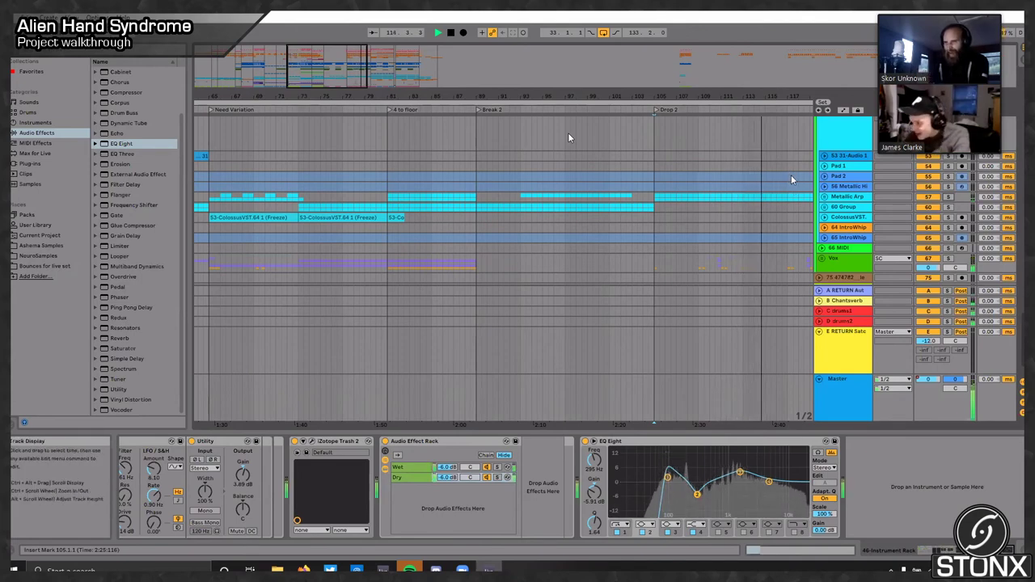
pyautogui.press('space')
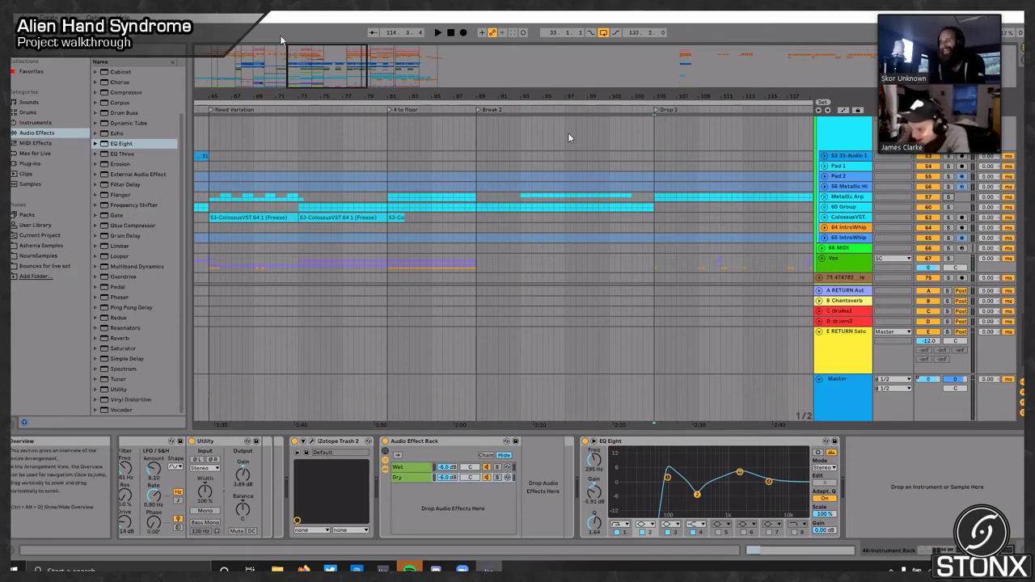
pyautogui.press('space')
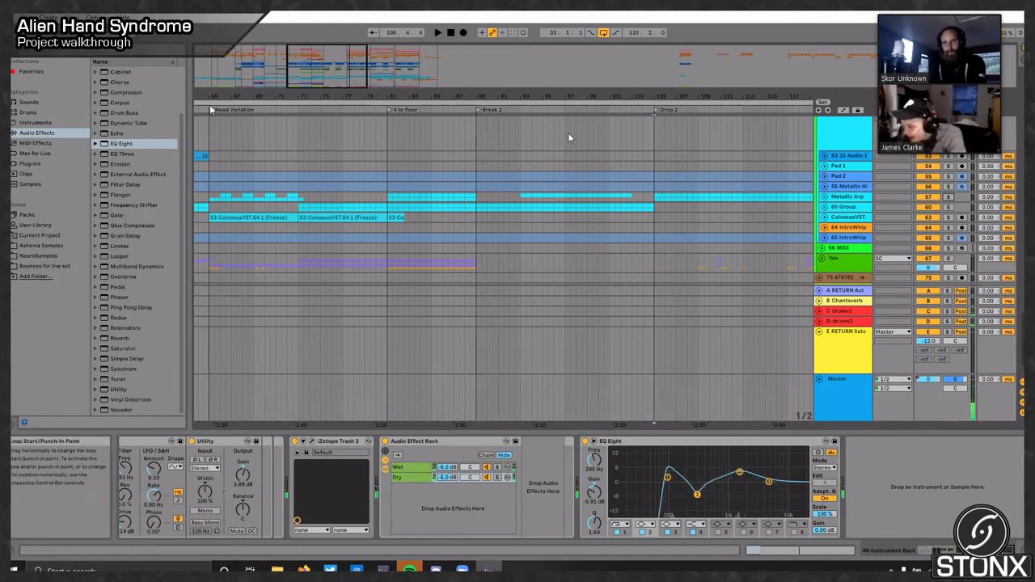
# Step: Audition the ColossusVST track from the Need Variation locator, first soloed and again within the full mix
pyautogui.click(211, 110)
pyautogui.click(948, 218)
pyautogui.press('space')
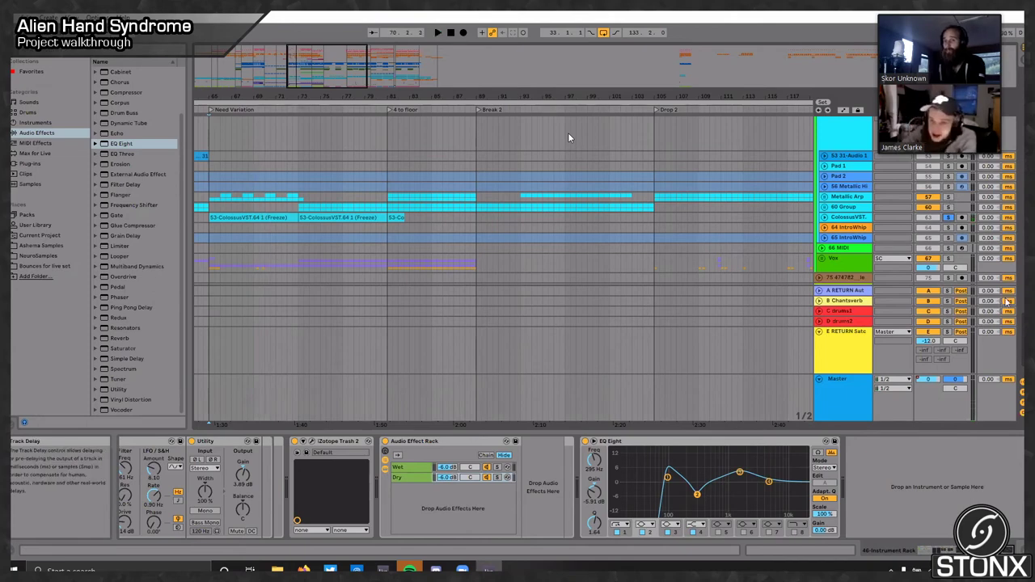
pyautogui.click(946, 218)
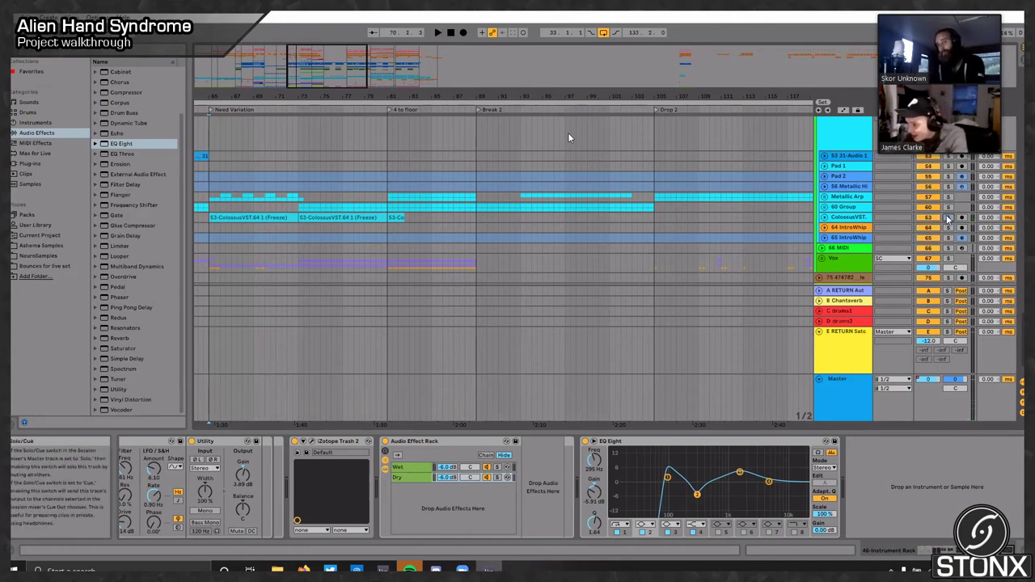
pyautogui.press('space')
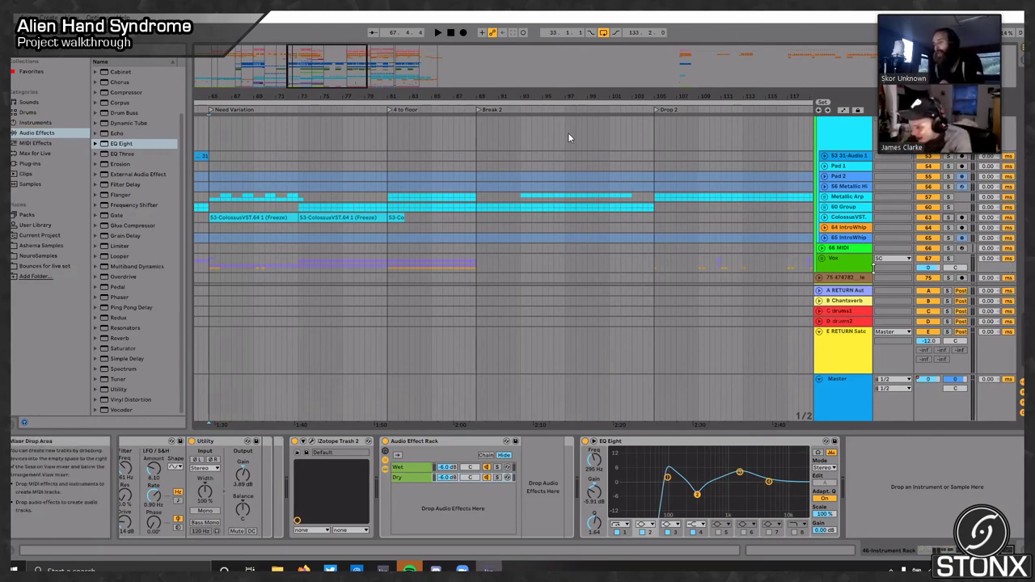
# Step: Audition the 65 IntroWhip track soloed from the Intro Drop locator
pyautogui.scroll(-5, 507, 274)
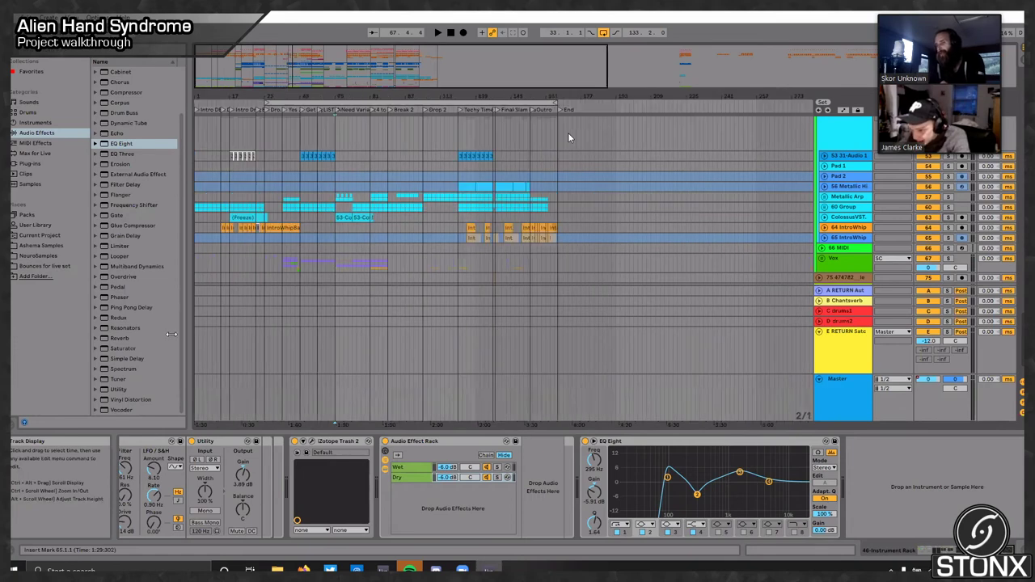
pyautogui.click(233, 110)
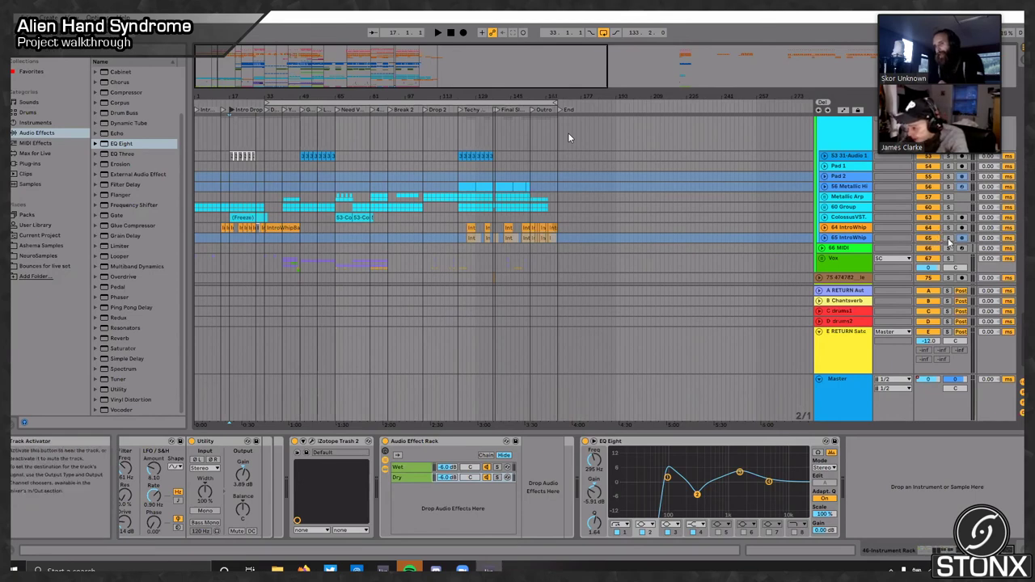
pyautogui.press('space')
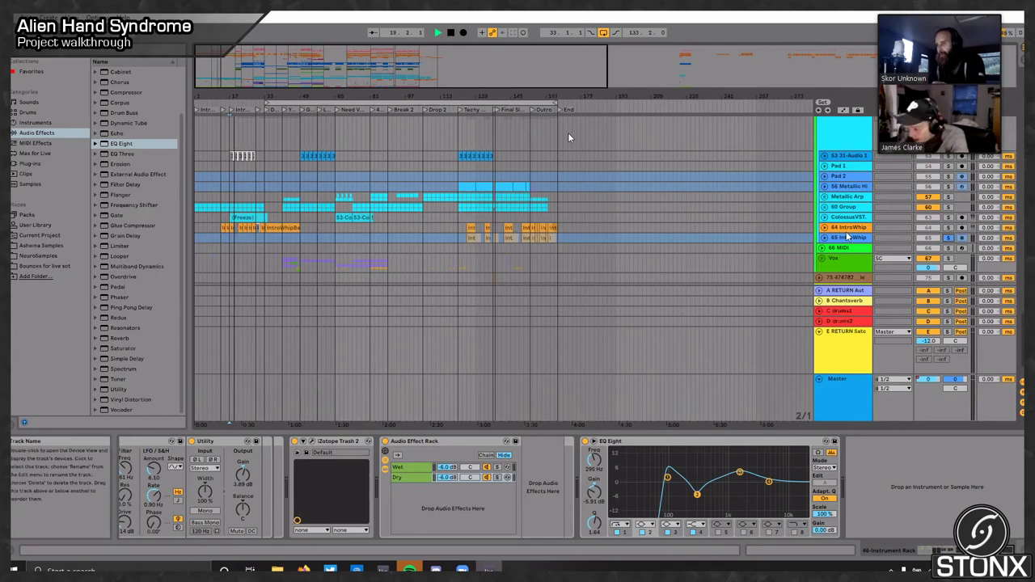
# Step: Unfold the 64 IntroWhip track, audition it soloed from the Intro Drop locator, and select its long IntroWhipBass clip at Drop A
pyautogui.scroll(5, 290, 212)
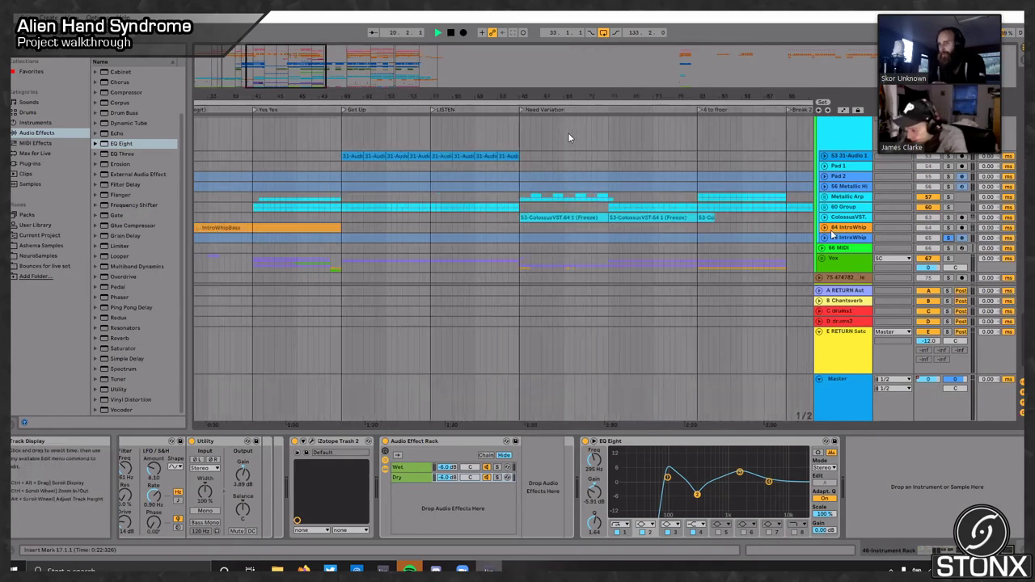
pyautogui.click(823, 227)
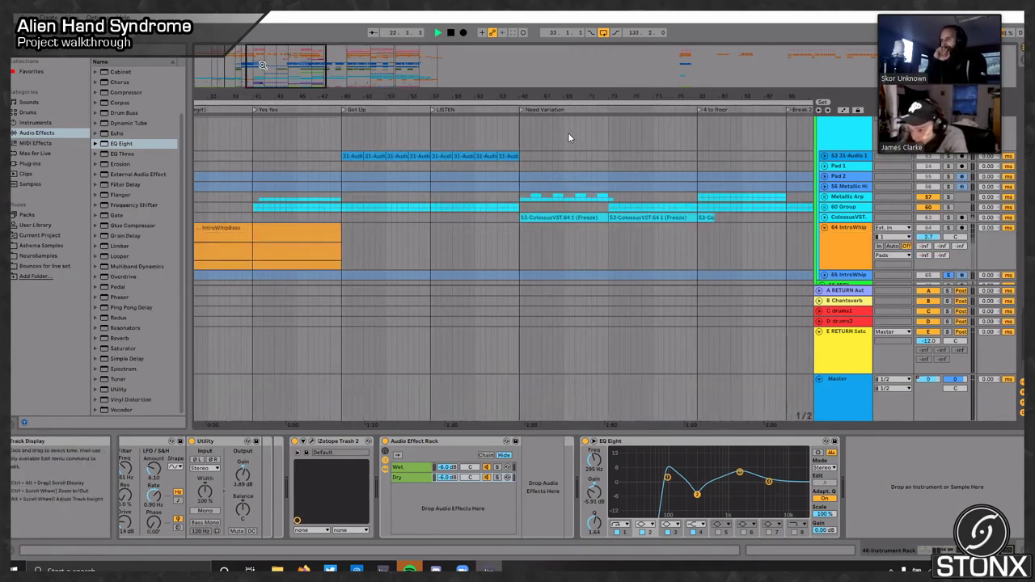
pyautogui.hscroll(-8, 275, 196)
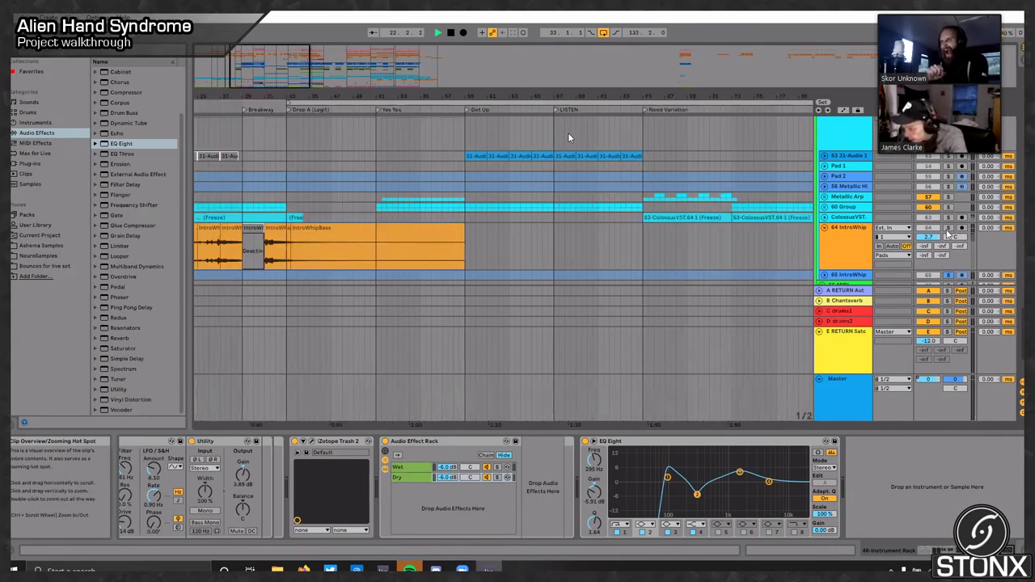
pyautogui.hscroll(-8, 421, 279)
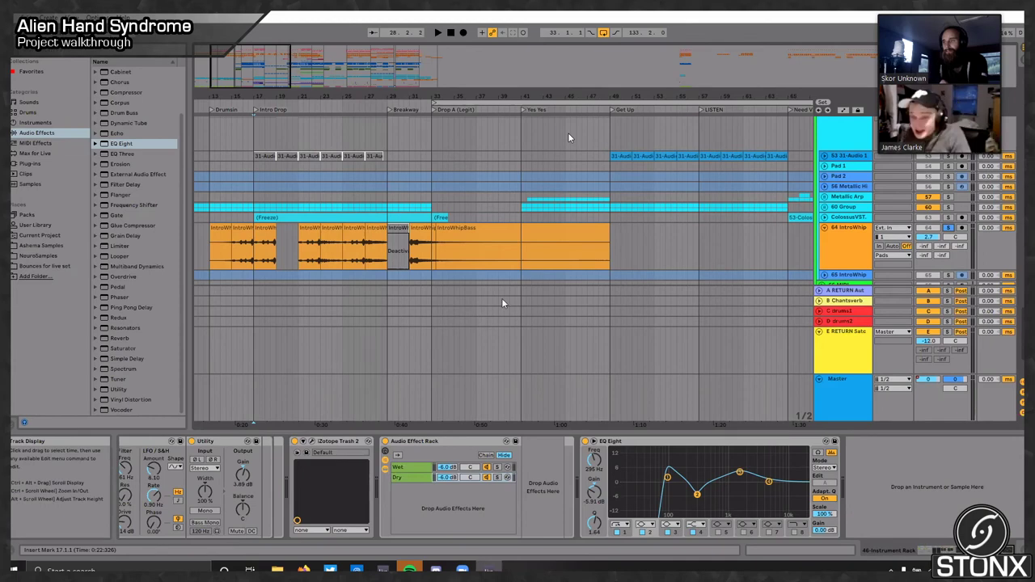
pyautogui.press('space')
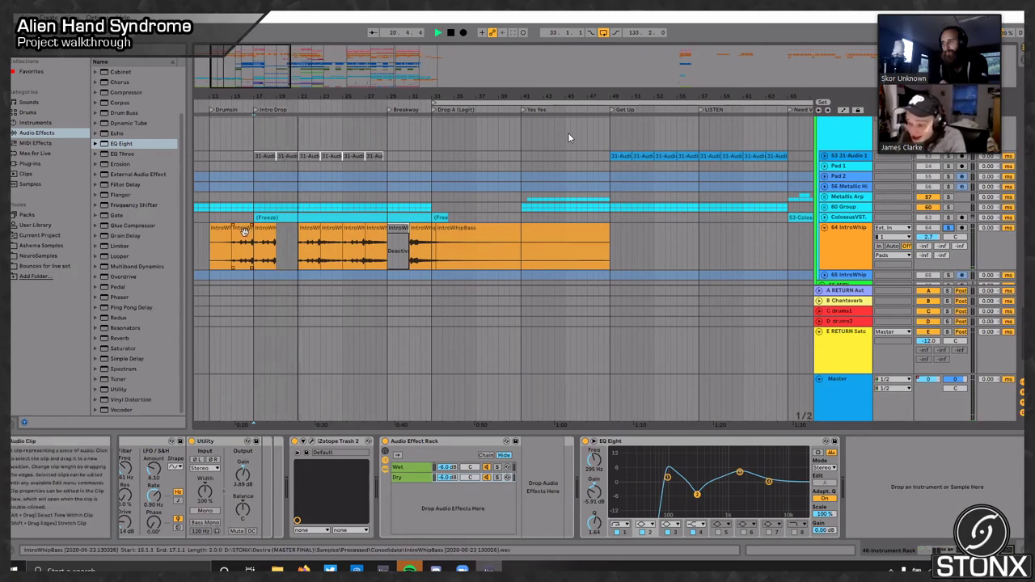
pyautogui.press('space')
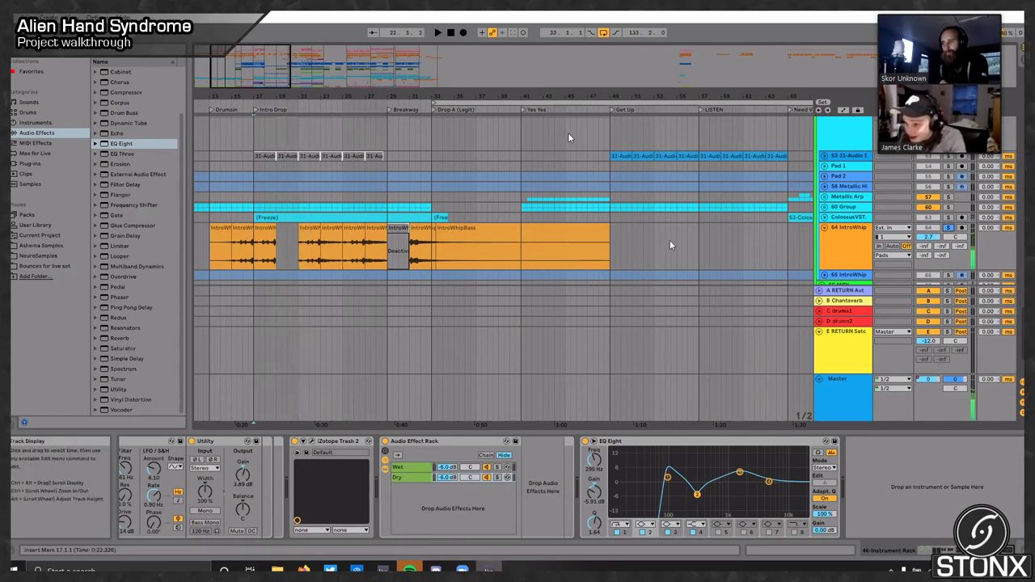
pyautogui.click(480, 254)
# Step: Unfold the Vox group and inspect the 68 MV-Majes track's device chain, selecting its Audio Effect Rack
pyautogui.scroll(-1, 568, 179)
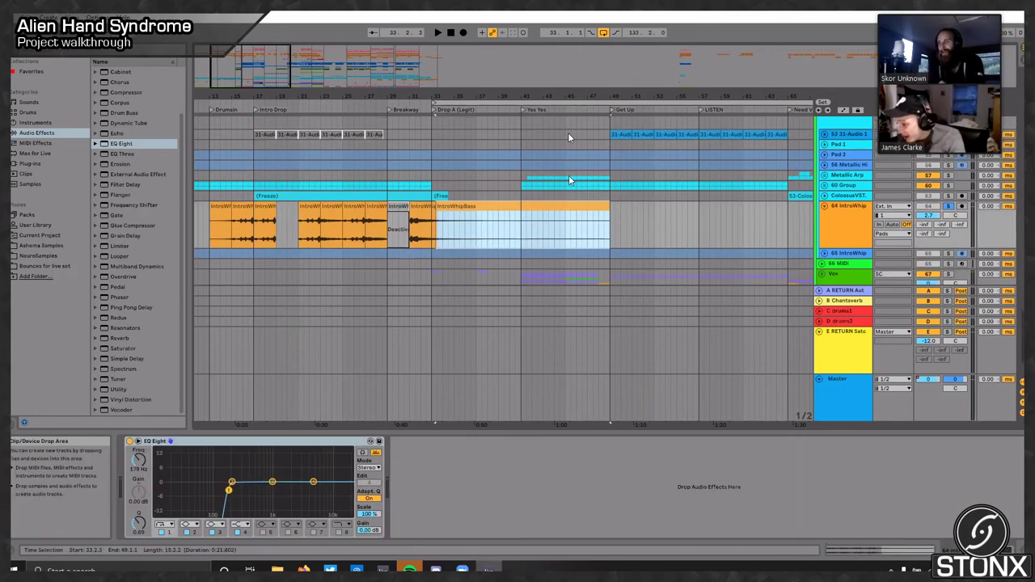
pyautogui.scroll(-2, 568, 138)
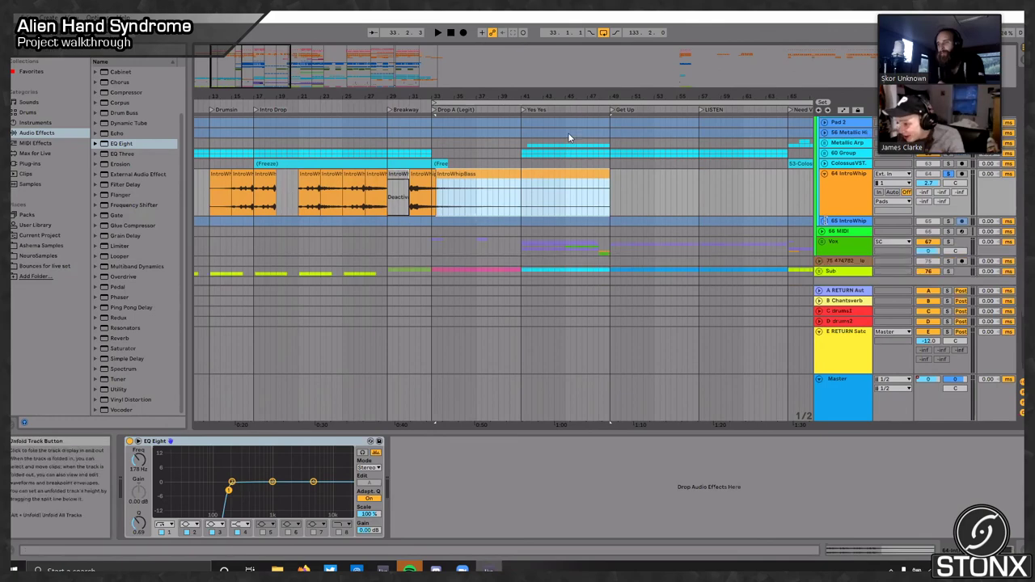
pyautogui.scroll(-1, 568, 138)
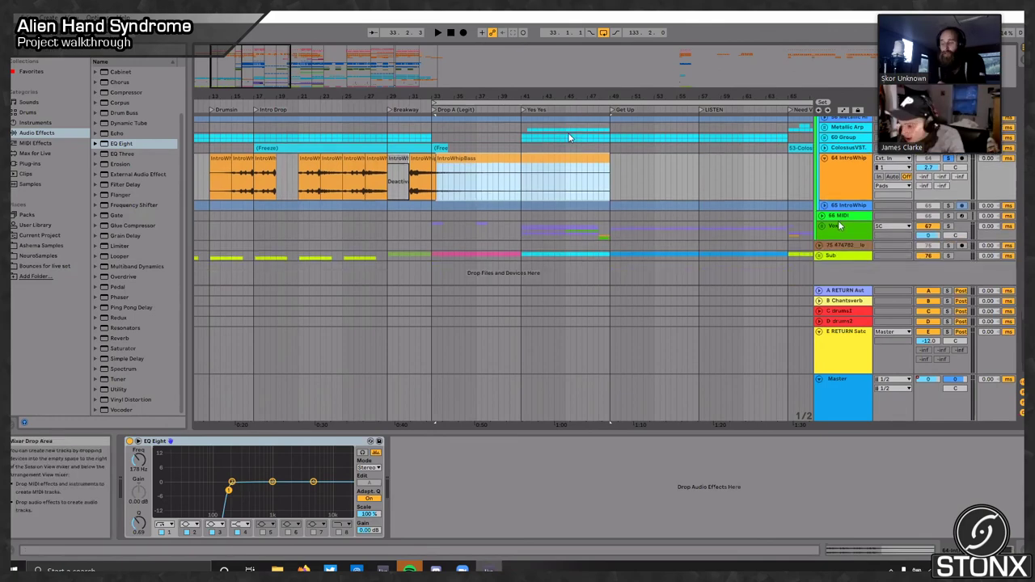
pyautogui.click(841, 229)
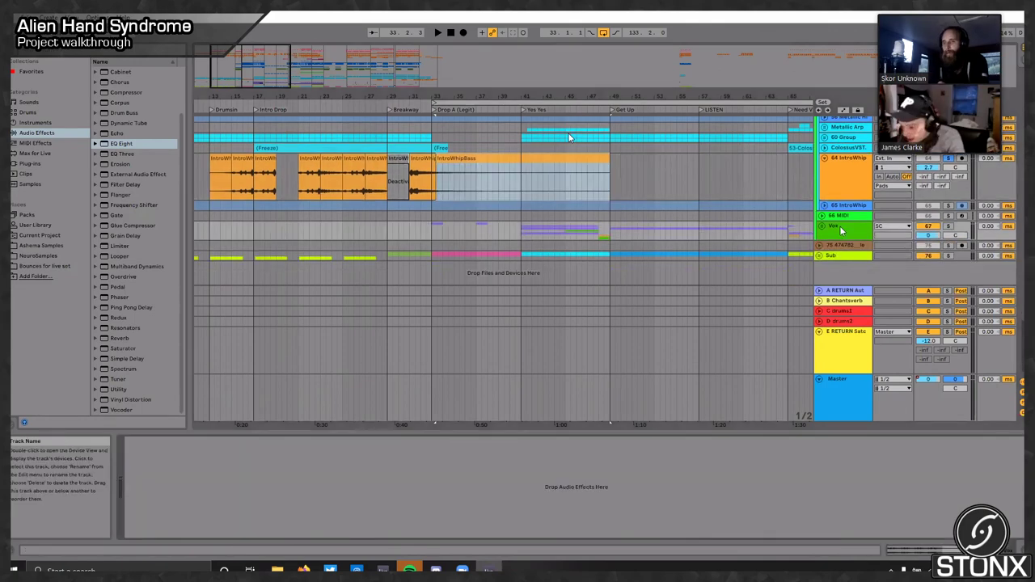
pyautogui.doubleClick(841, 231)
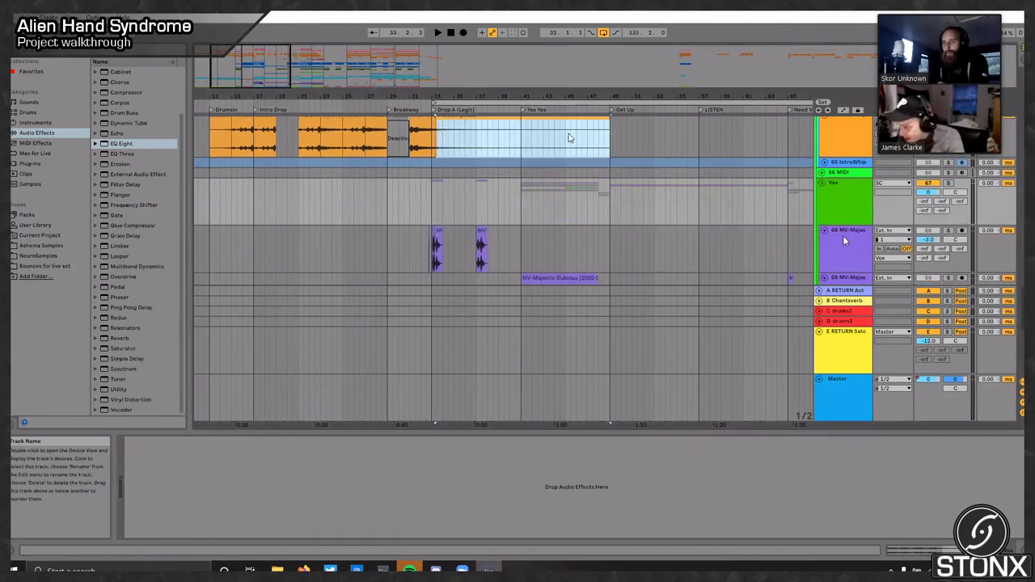
pyautogui.click(842, 237)
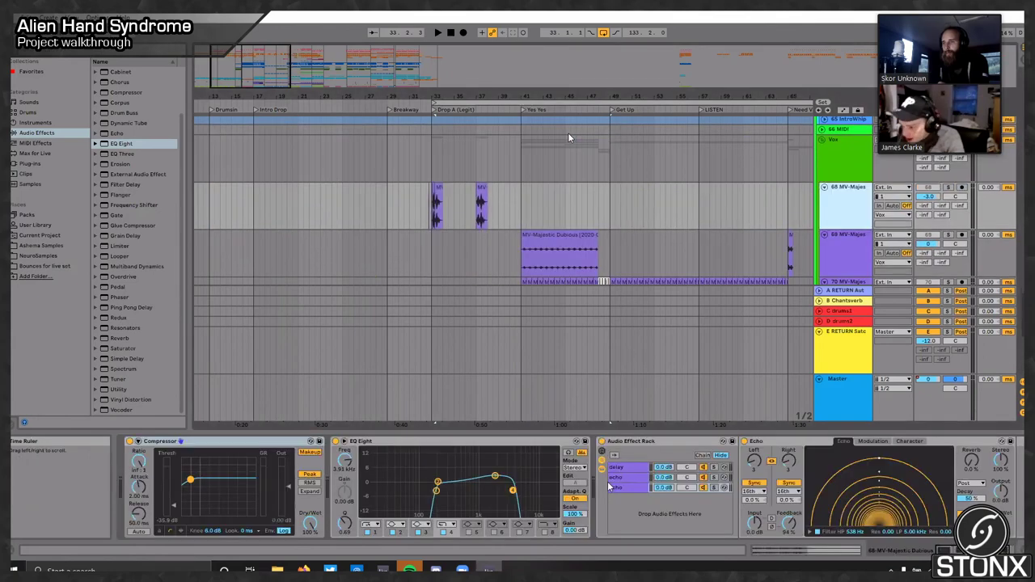
pyautogui.click(608, 485)
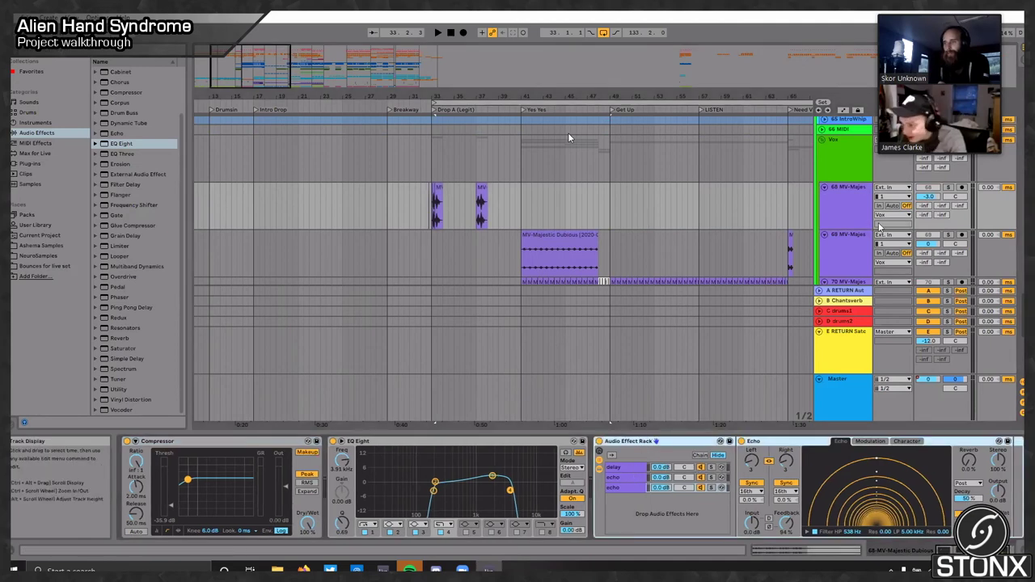
# Step: Inspect the device chains of the 69 and 70 MV-Majes vocal tracks
pyautogui.scroll(-2, 865, 249)
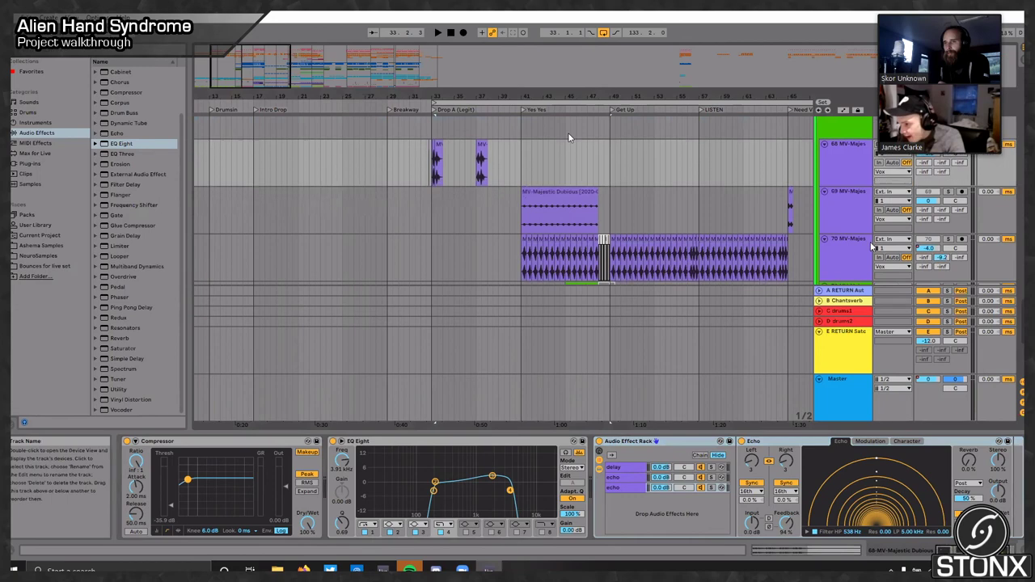
pyautogui.click(843, 200)
pyautogui.scroll(-2, 609, 337)
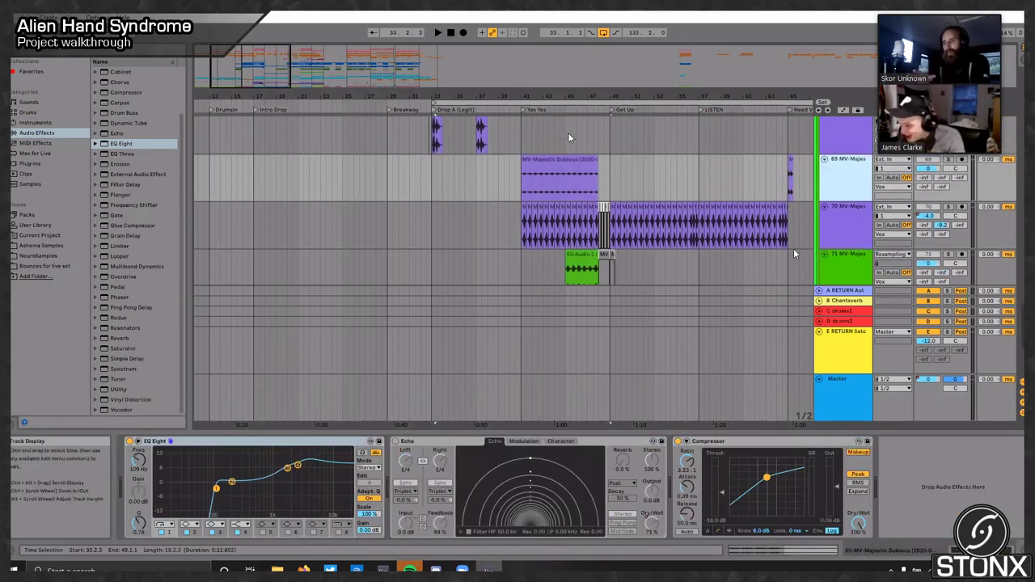
pyautogui.click(847, 220)
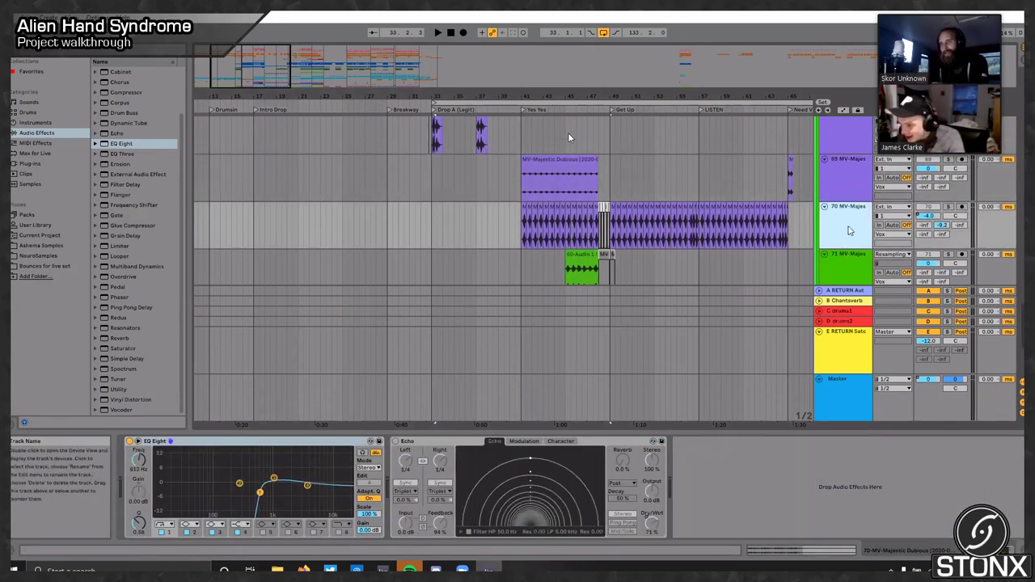
# Step: Show the devices of the 73 GHA_Voca track and audition it soloed from just before the Get Up locator
pyautogui.scroll(-4, 851, 220)
pyautogui.scroll(-4, 853, 224)
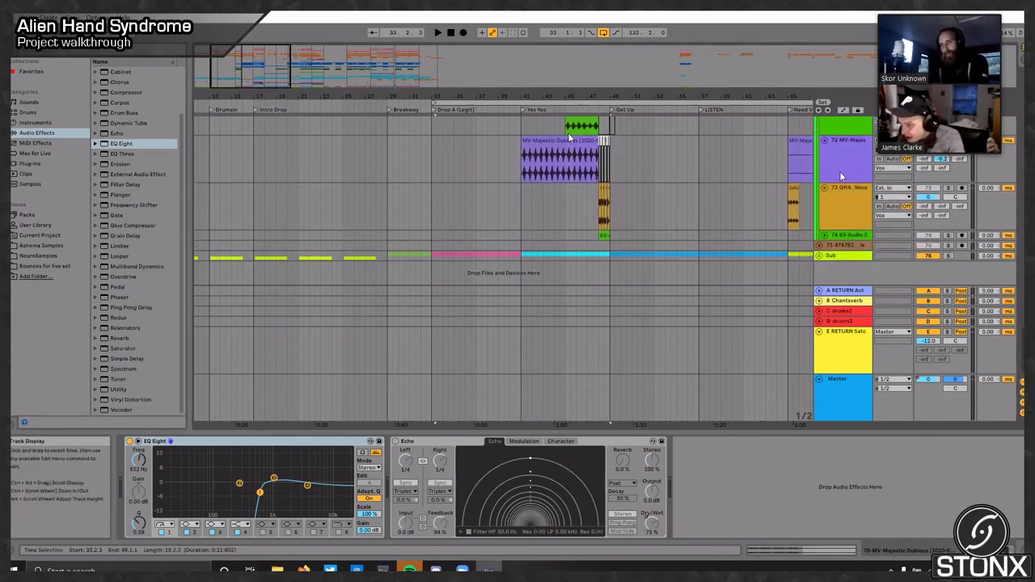
pyautogui.click(842, 199)
pyautogui.press('space')
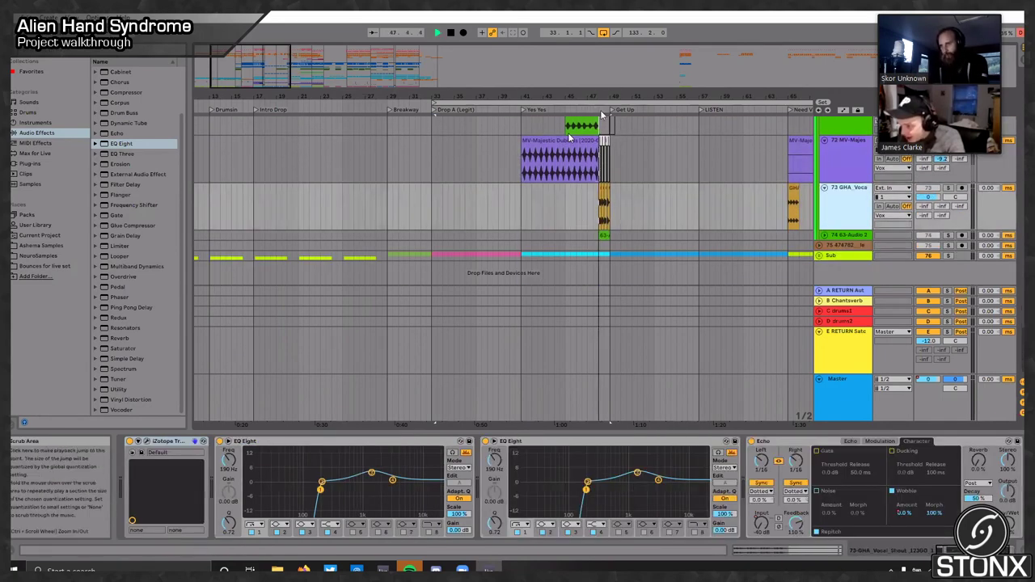
pyautogui.click(947, 187)
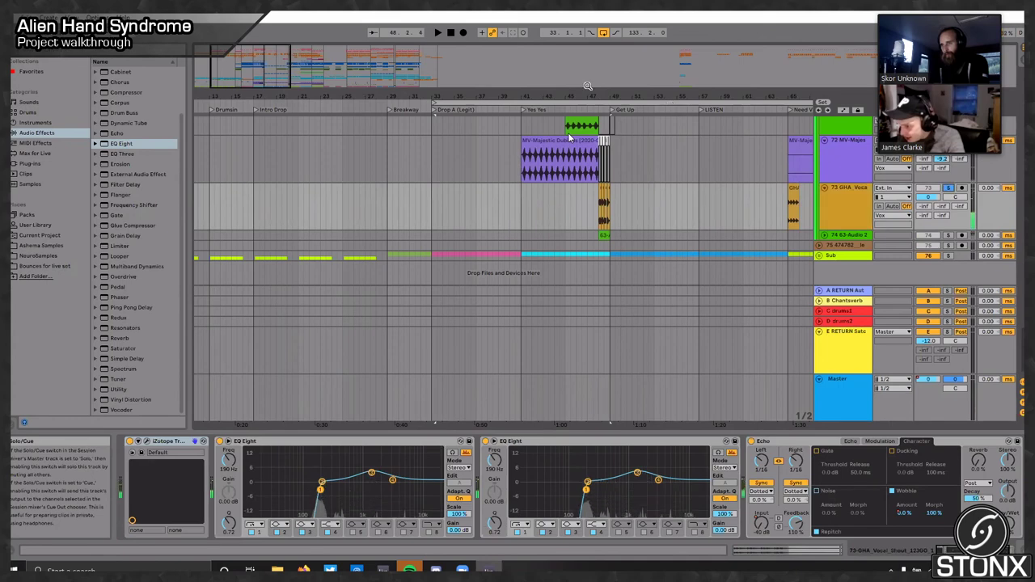
pyautogui.press('space')
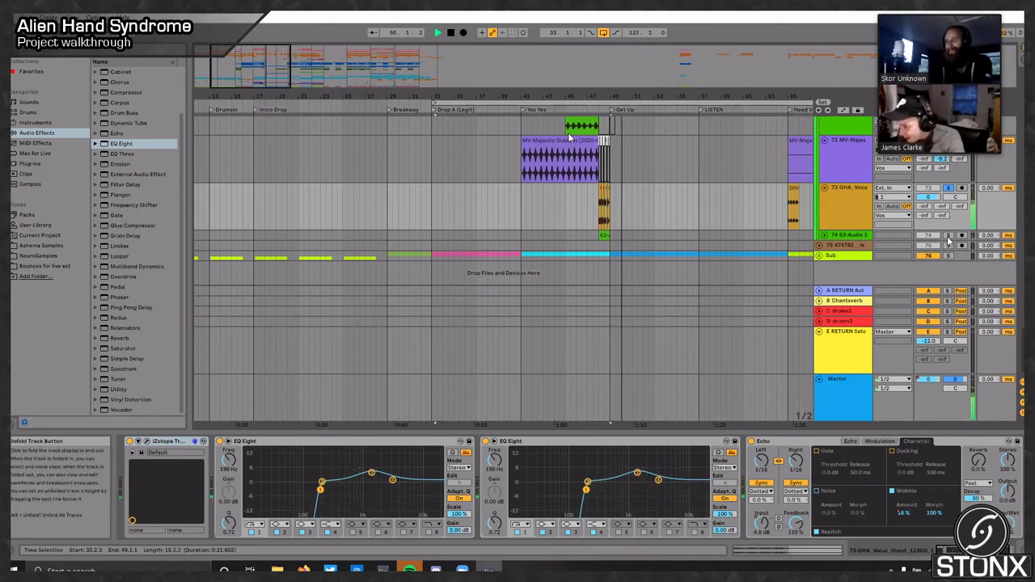
# Step: Solo the 74 63-Audio 2 track and audition its clip just before the Get Up locator
pyautogui.press('space')
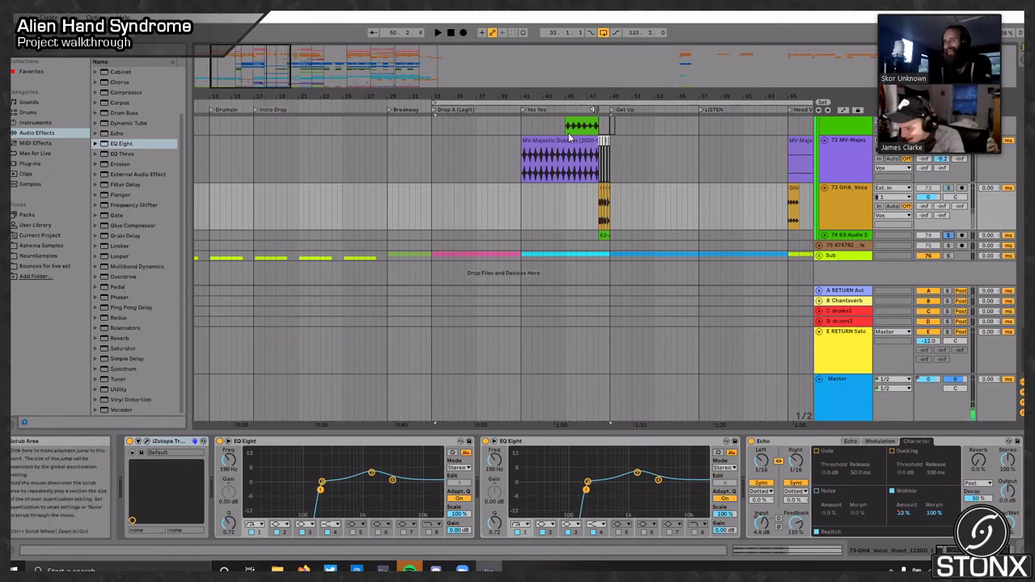
pyautogui.click(594, 109)
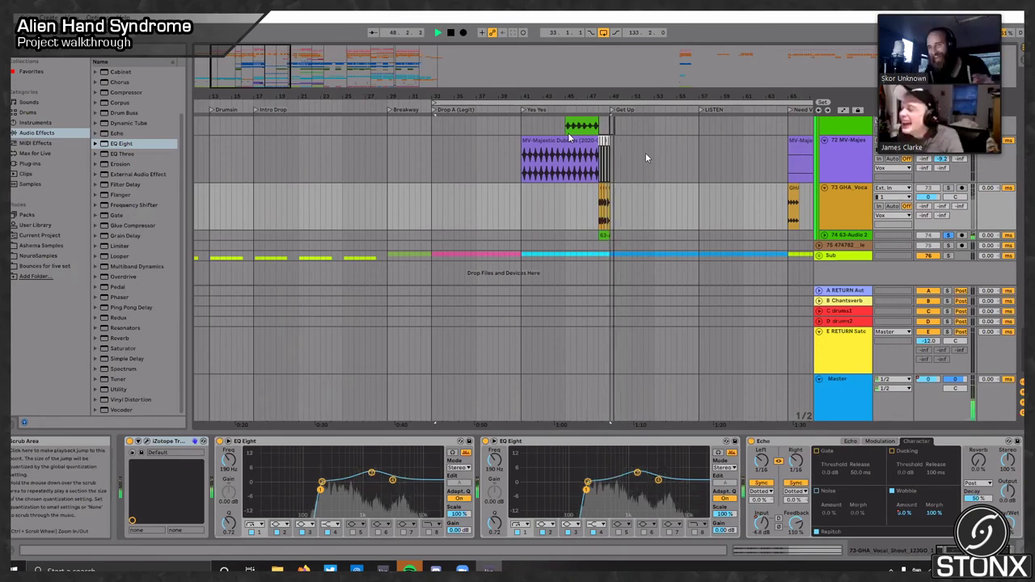
pyautogui.press('space')
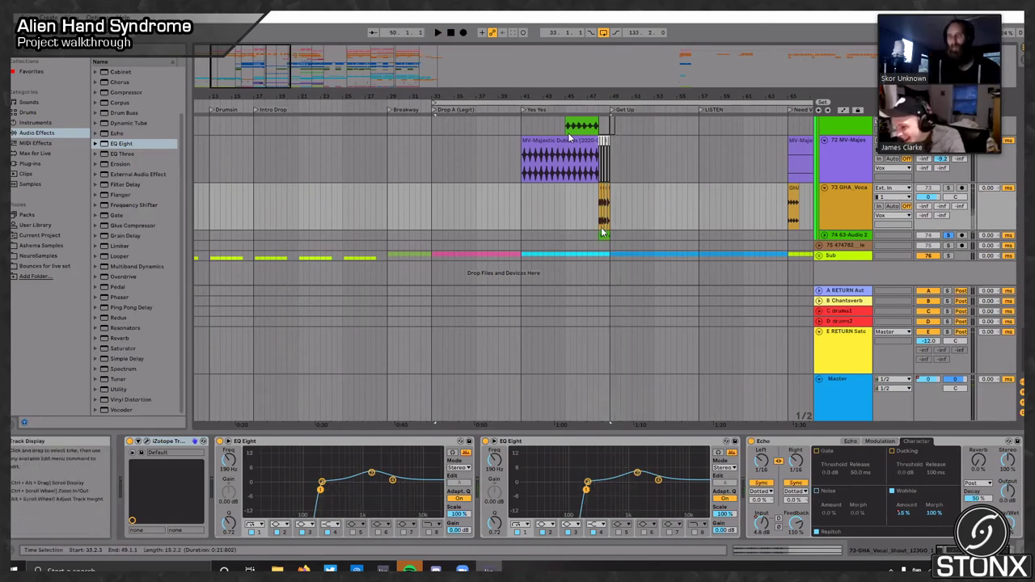
pyautogui.press('space')
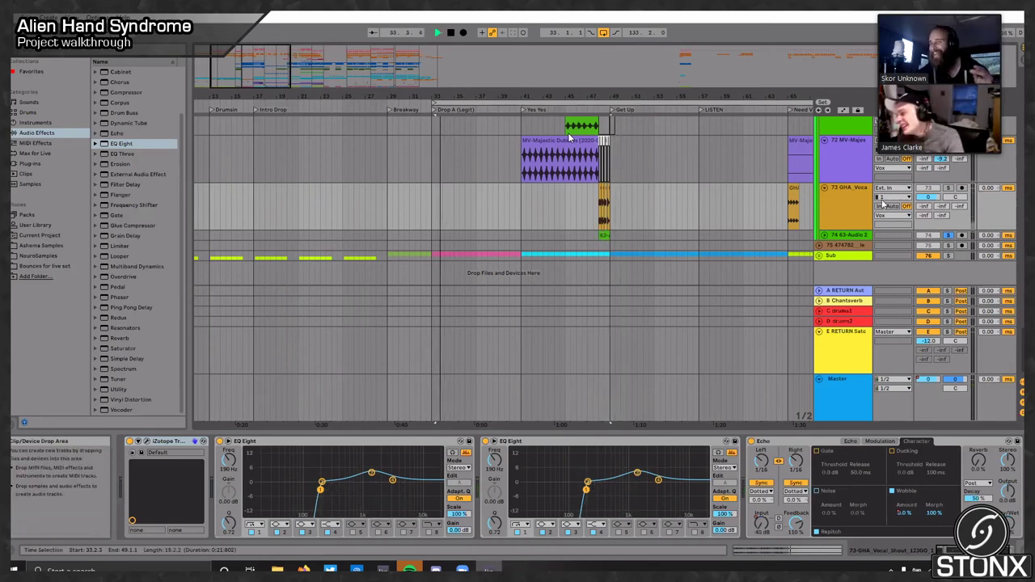
pyautogui.press('space')
# Step: Clear the solo on the 74 63-Audio 2 track and audition the full mix from its clip at bar 48
pyautogui.click(946, 235)
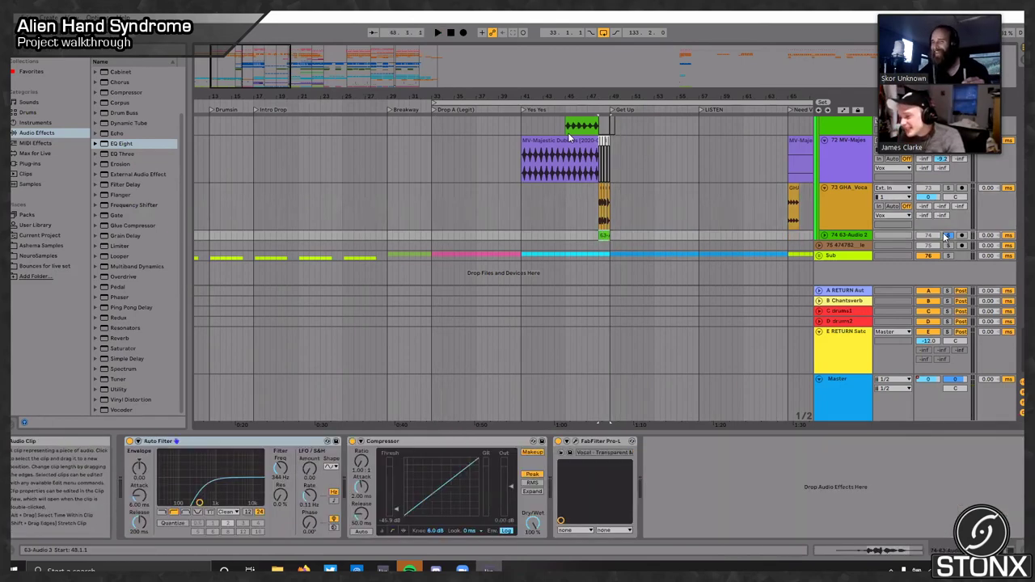
pyautogui.press('space')
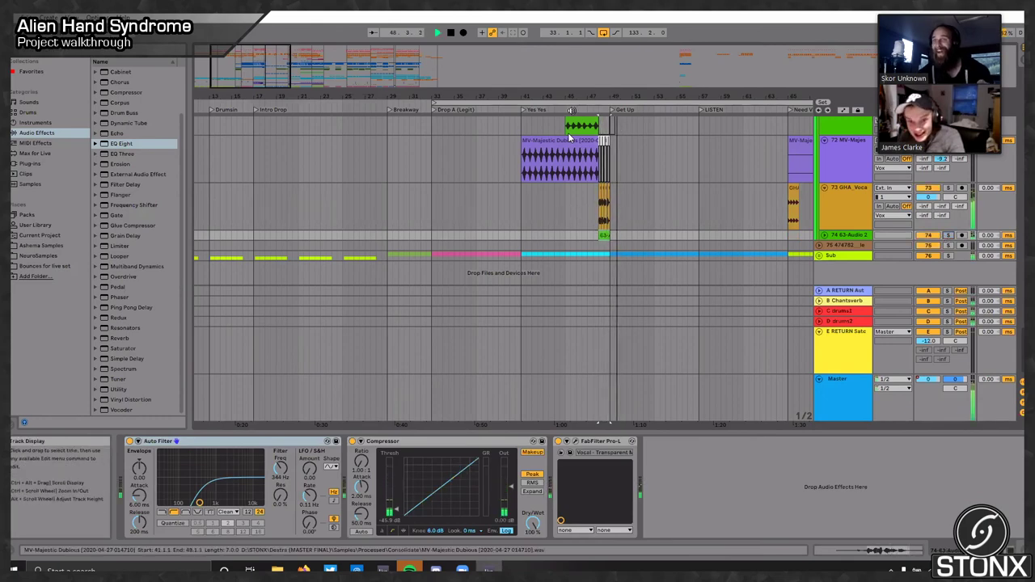
pyautogui.press('space')
pyautogui.press('space')
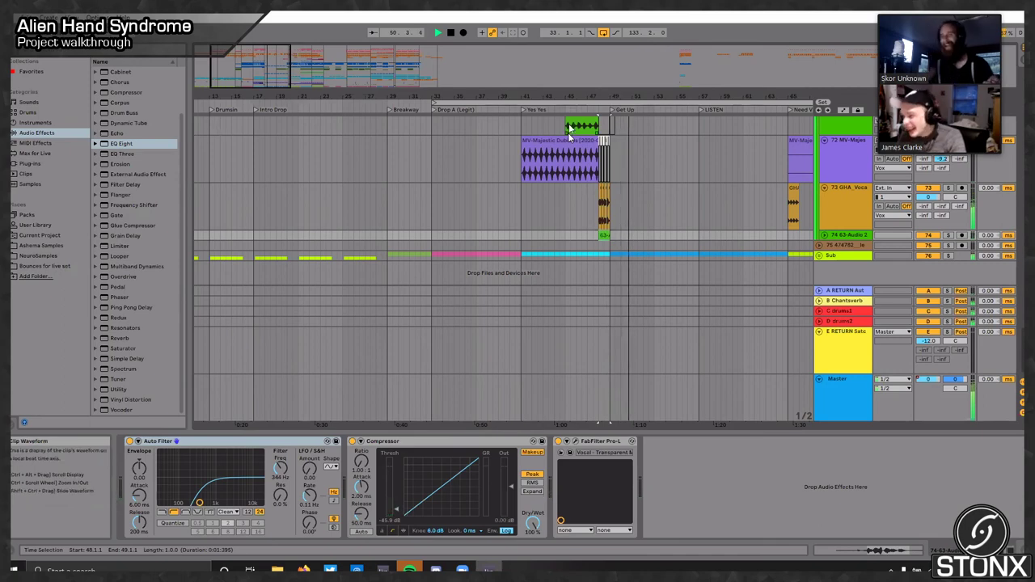
pyautogui.press('space')
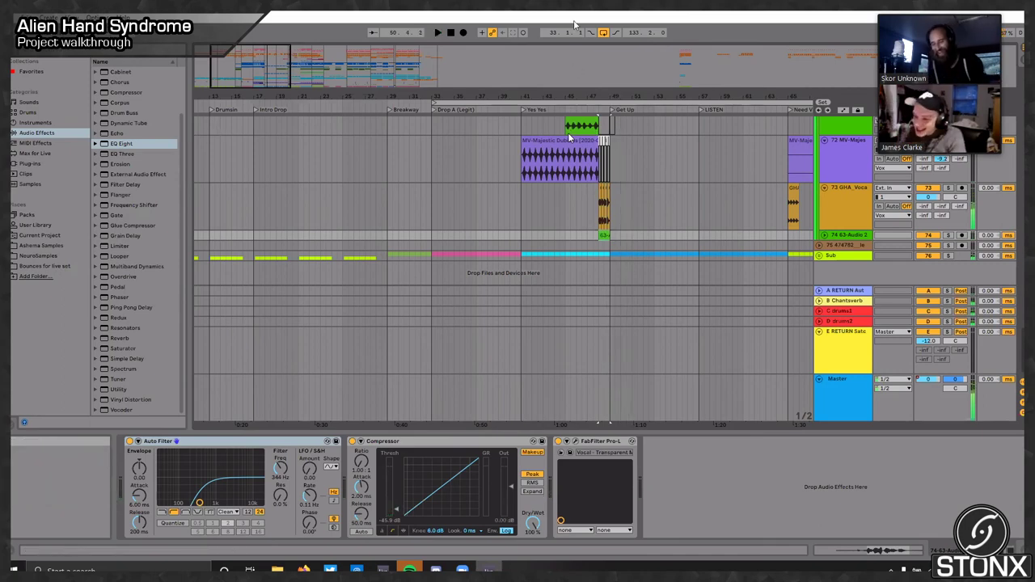
# Step: Look over the vocal, Sub, IntroWhip and pad tracks across the arrangement, from Need Variation to the End locator
pyautogui.scroll(-3, 691, 126)
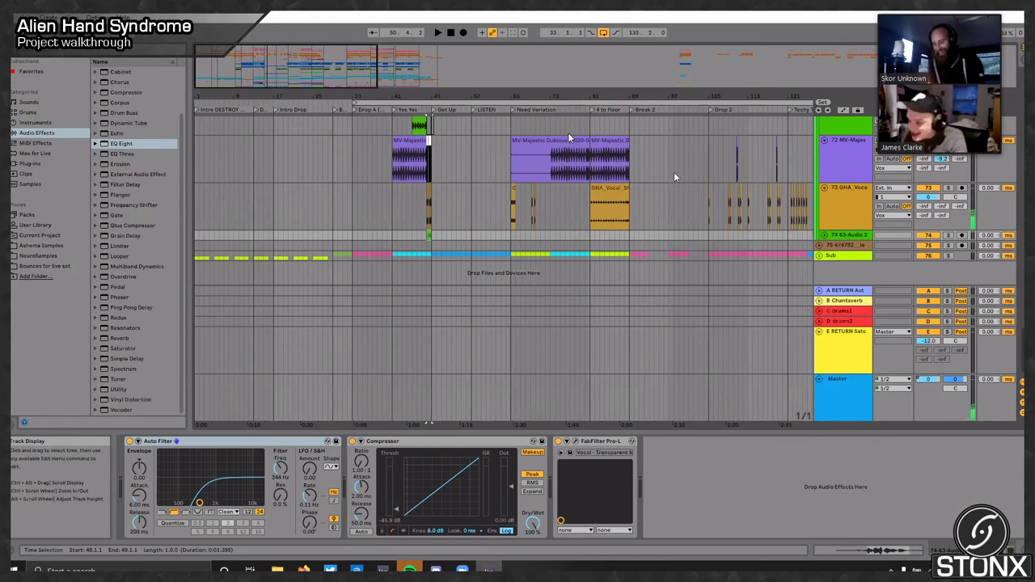
pyautogui.scroll(-5, 674, 177)
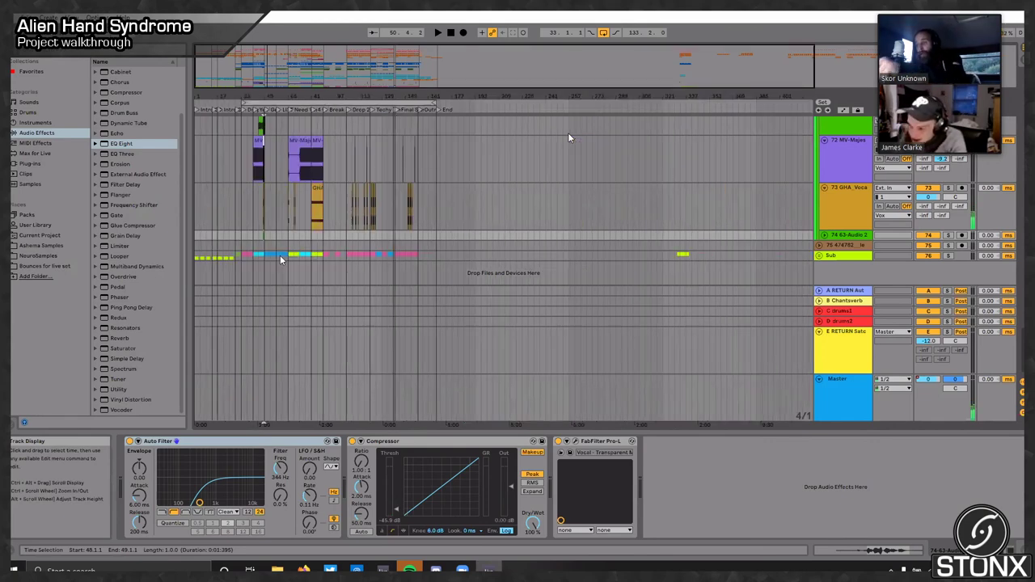
pyautogui.scroll(5, 281, 259)
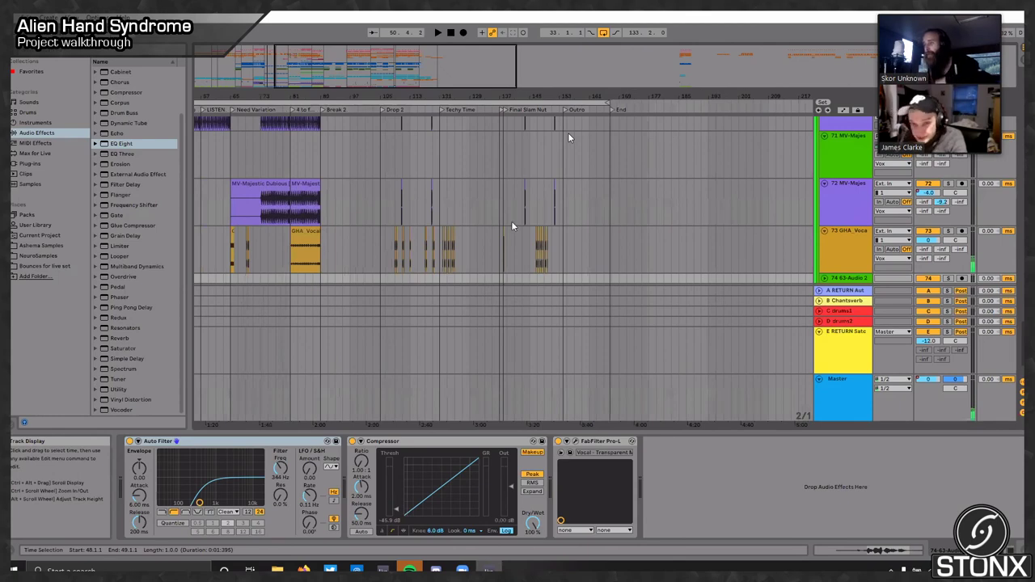
pyautogui.scroll(2, 526, 229)
pyautogui.scroll(-1, 384, 241)
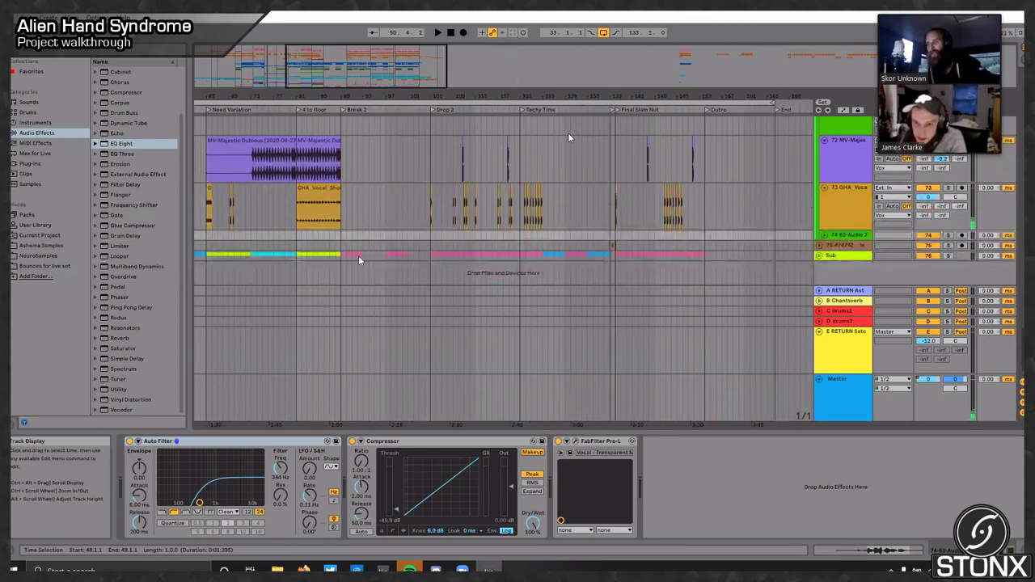
pyautogui.scroll(5, 360, 260)
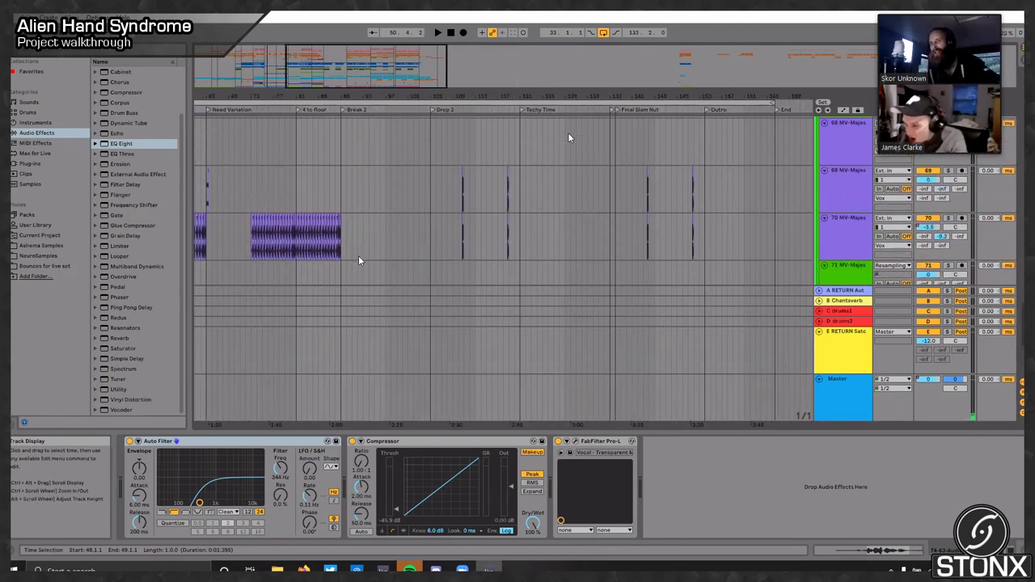
pyautogui.scroll(10, 359, 260)
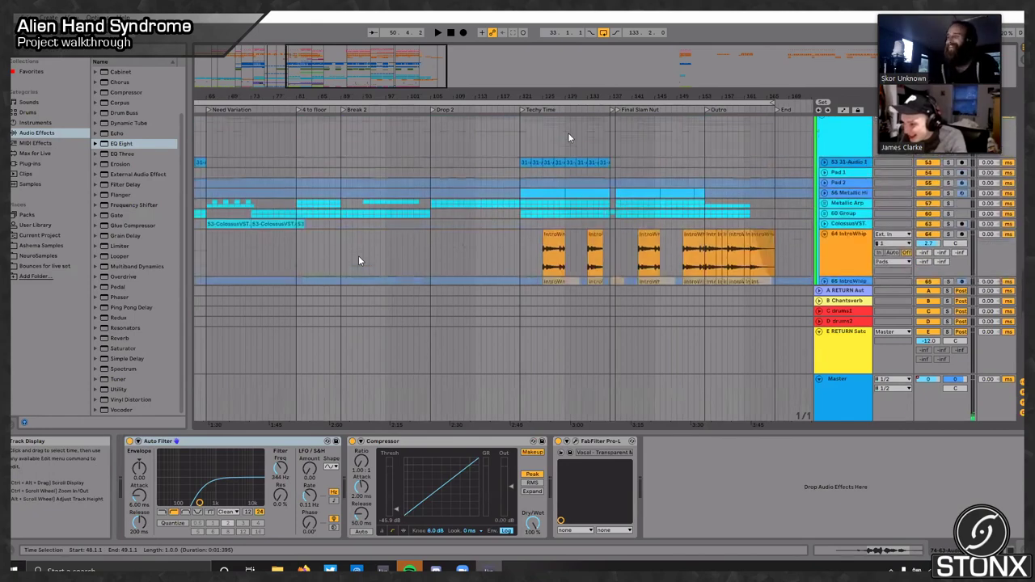
pyautogui.scroll(-3, 360, 260)
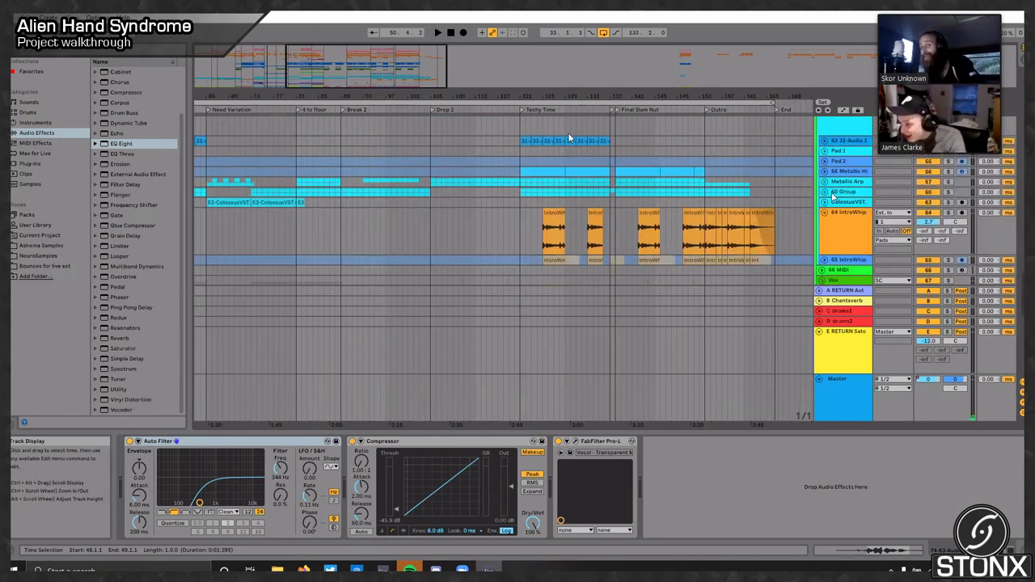
# Step: Audition the full mix from the locator at bar 137, just before Final Slam Nut
pyautogui.click(613, 110)
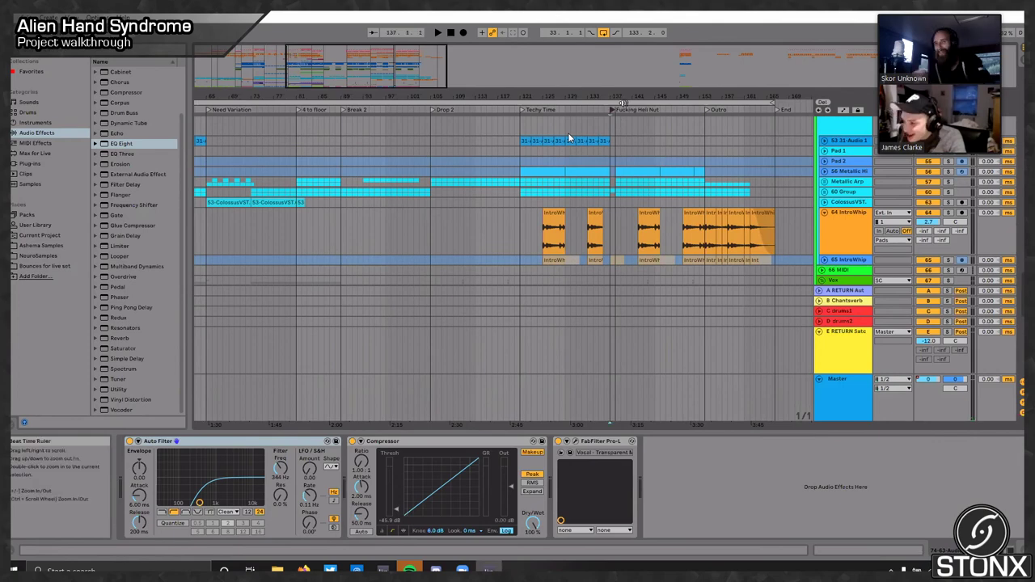
pyautogui.moveTo(629, 97); pyautogui.dragTo(794, 169)
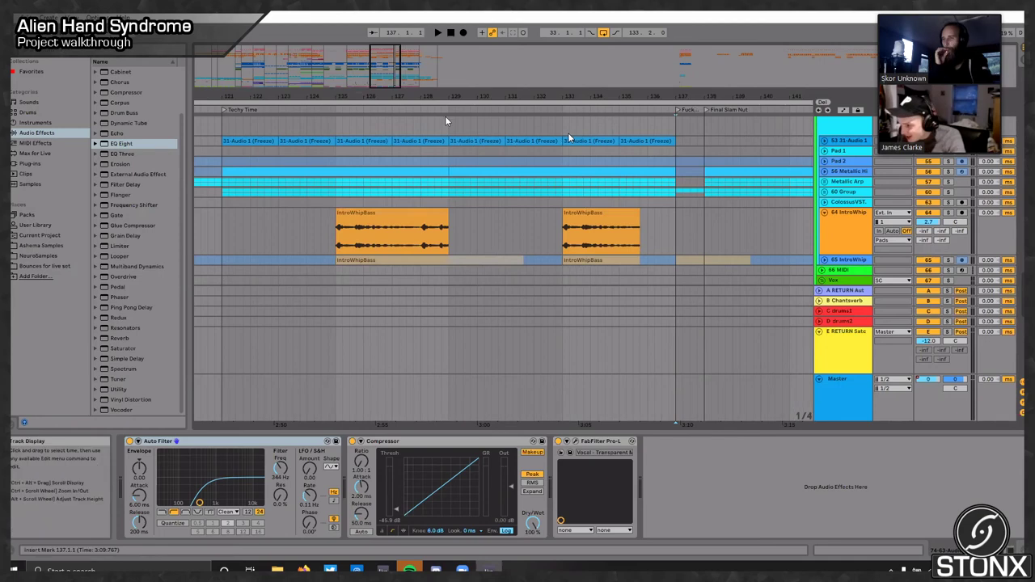
pyautogui.click(591, 105)
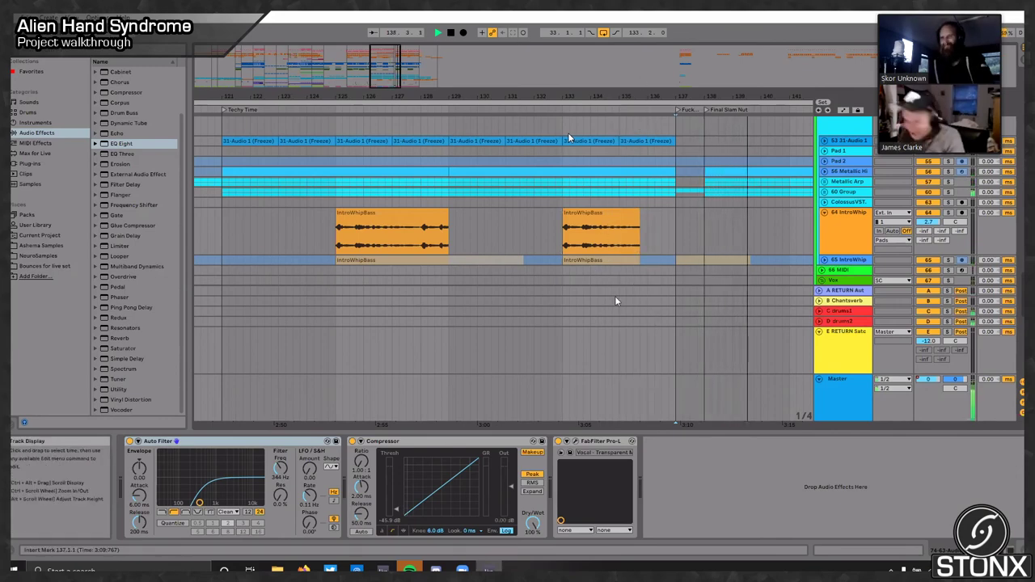
pyautogui.press('space')
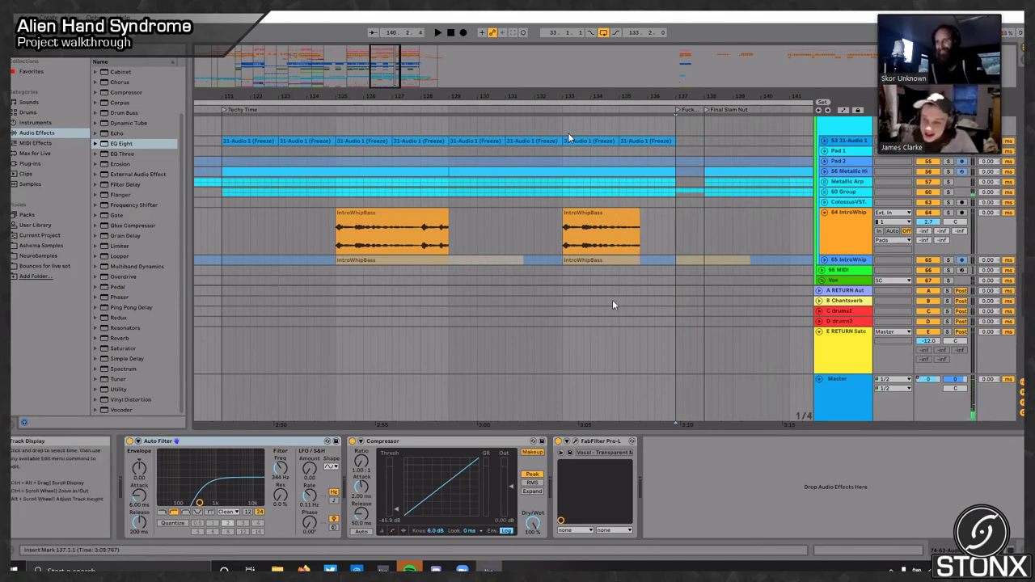
# Step: Fold the E RETURN and Master tracks and audition the full mix from the Outro locator
pyautogui.click(819, 333)
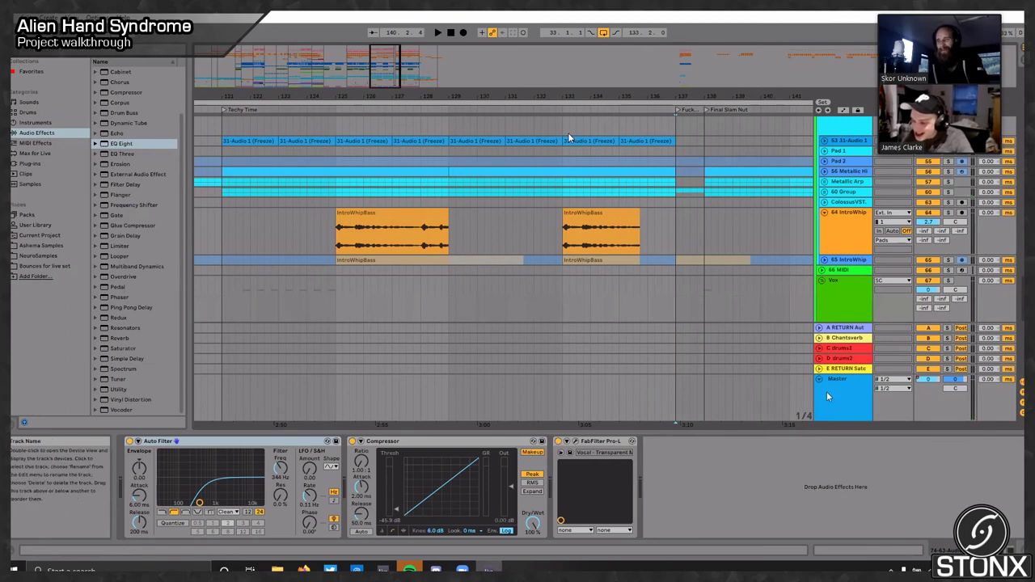
pyautogui.click(817, 383)
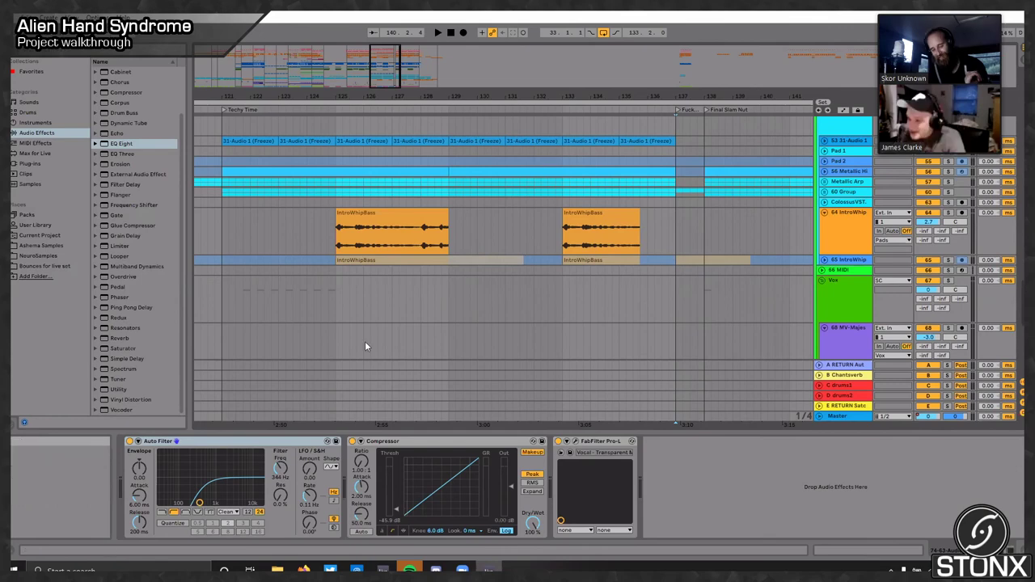
pyautogui.keyDown('ctrl'); pyautogui.scroll(-5, 364, 341); pyautogui.keyUp('ctrl')
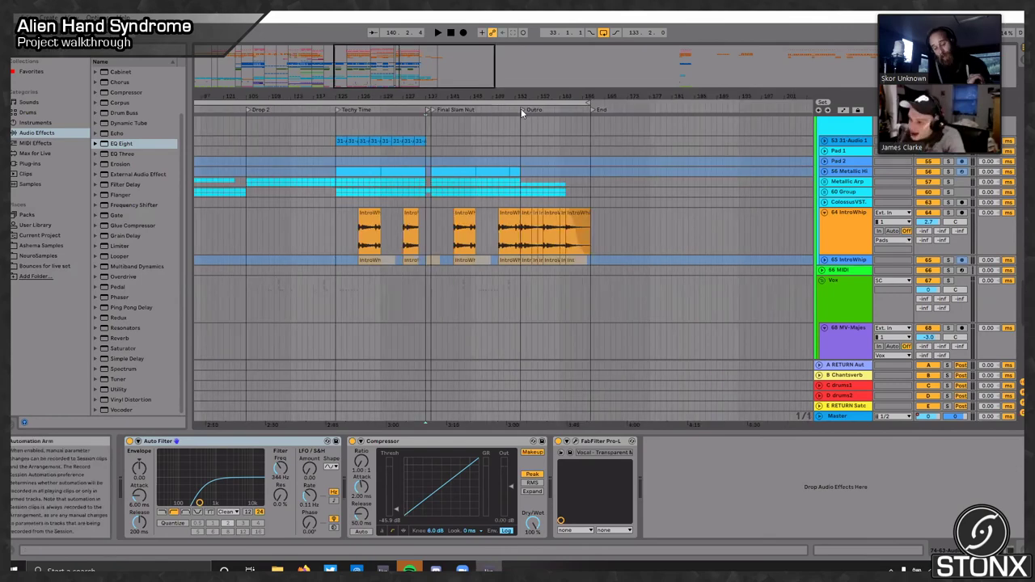
pyautogui.click(521, 108)
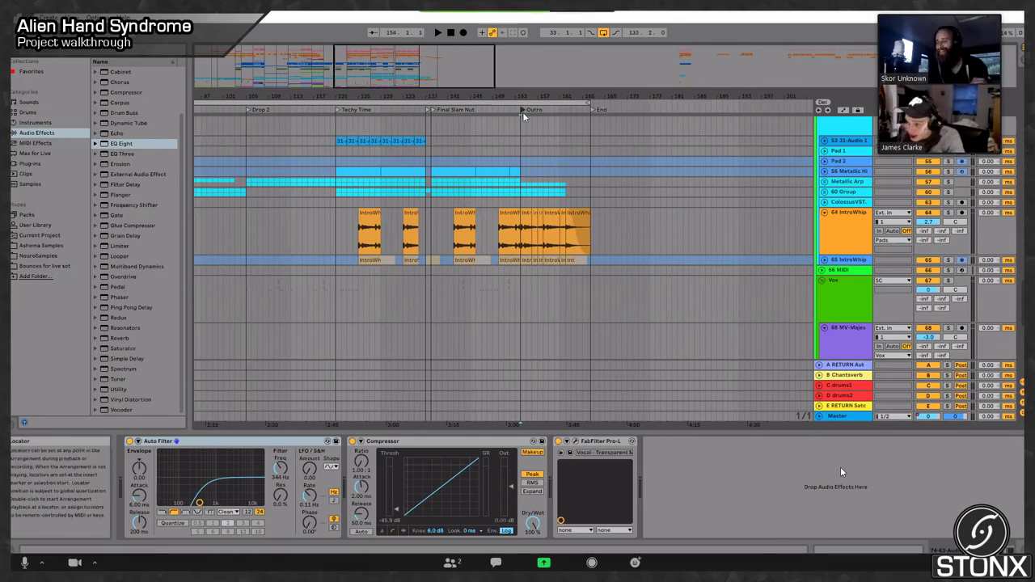
pyautogui.press('space')
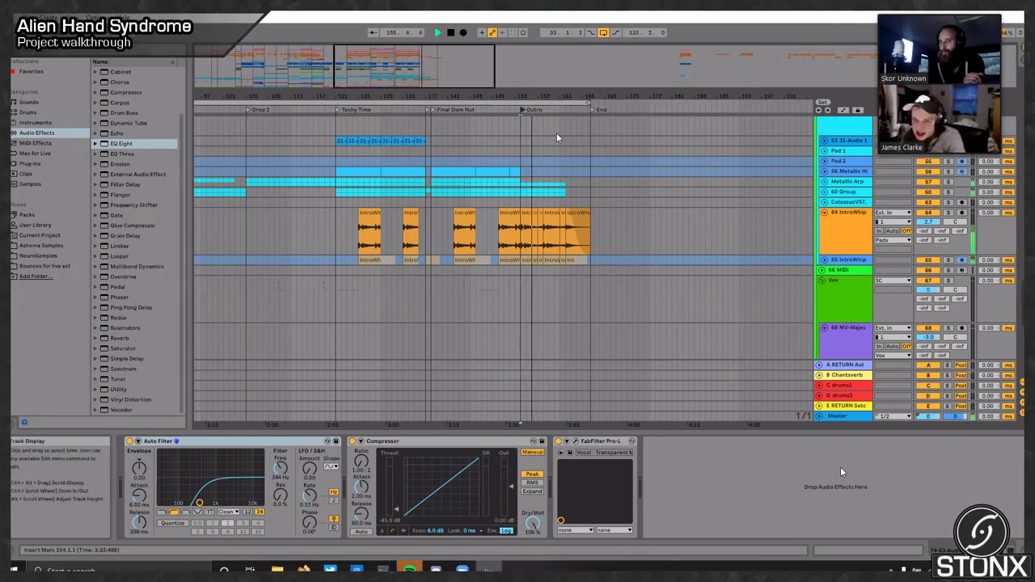
pyautogui.press('space')
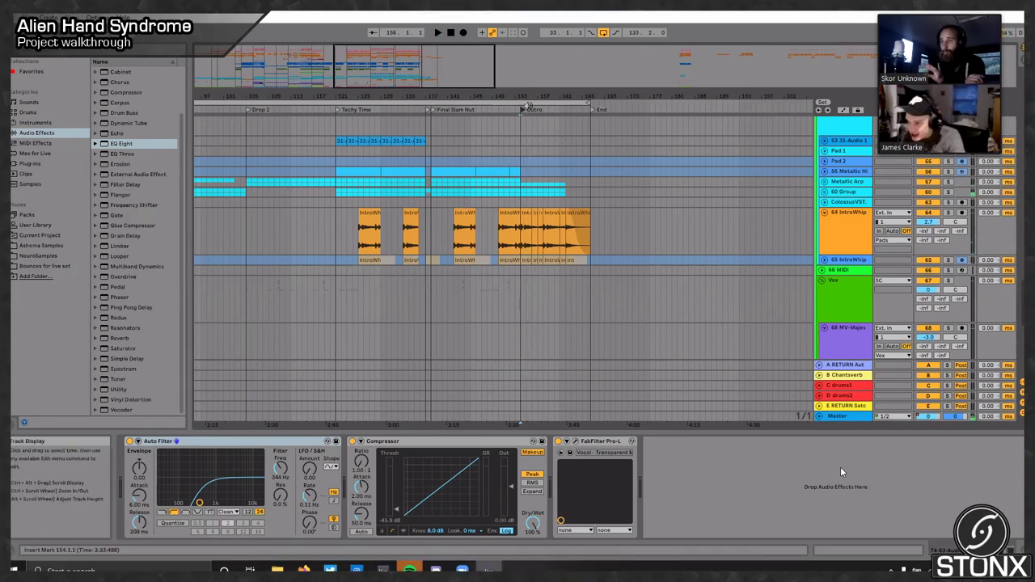
# Step: Audition the full mix through the Techy Time section from its locator at bar 121
pyautogui.scroll(-6, 292, 133)
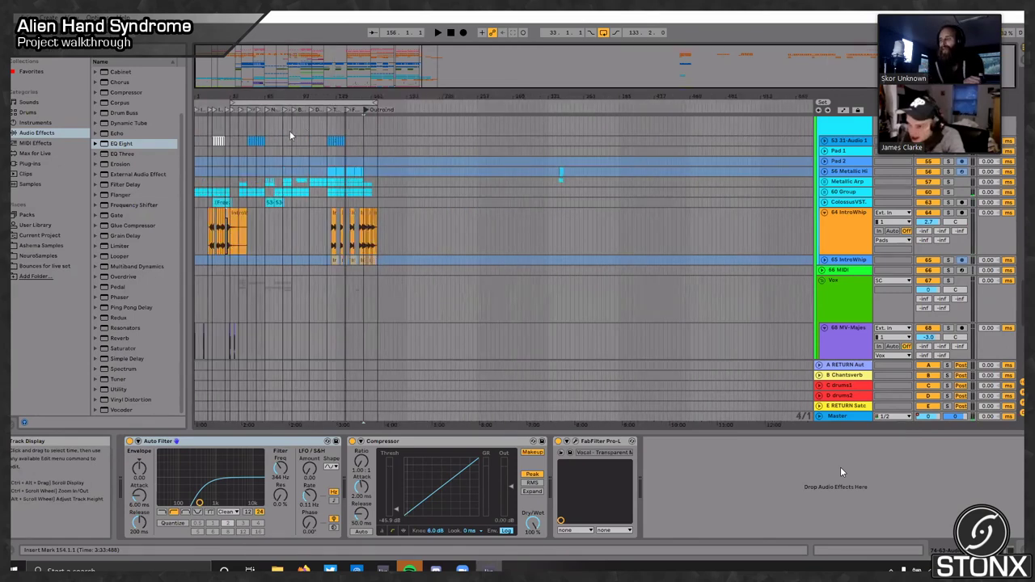
pyautogui.scroll(3, 291, 134)
pyautogui.scroll(3, 496, 117)
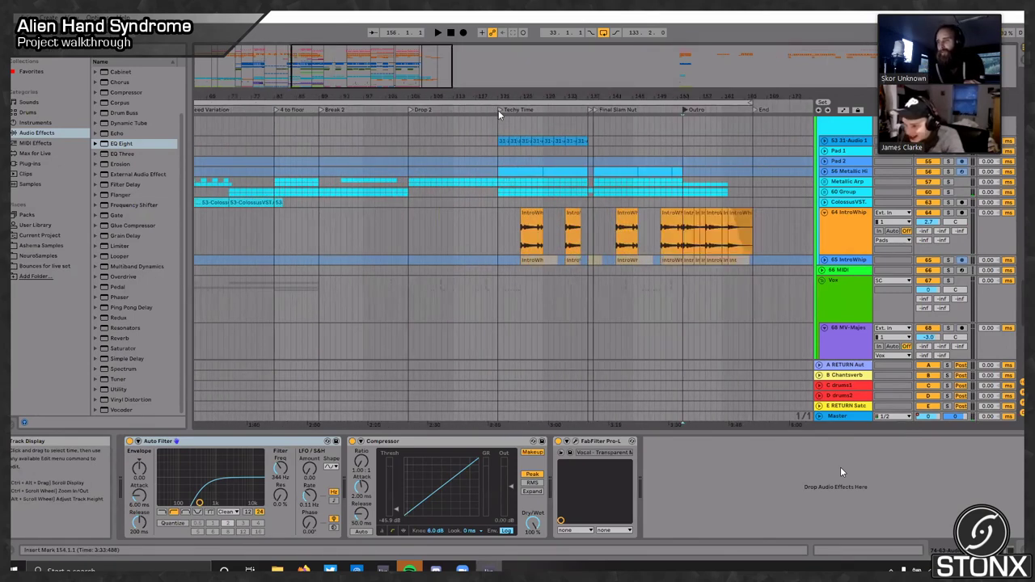
pyautogui.click(496, 177)
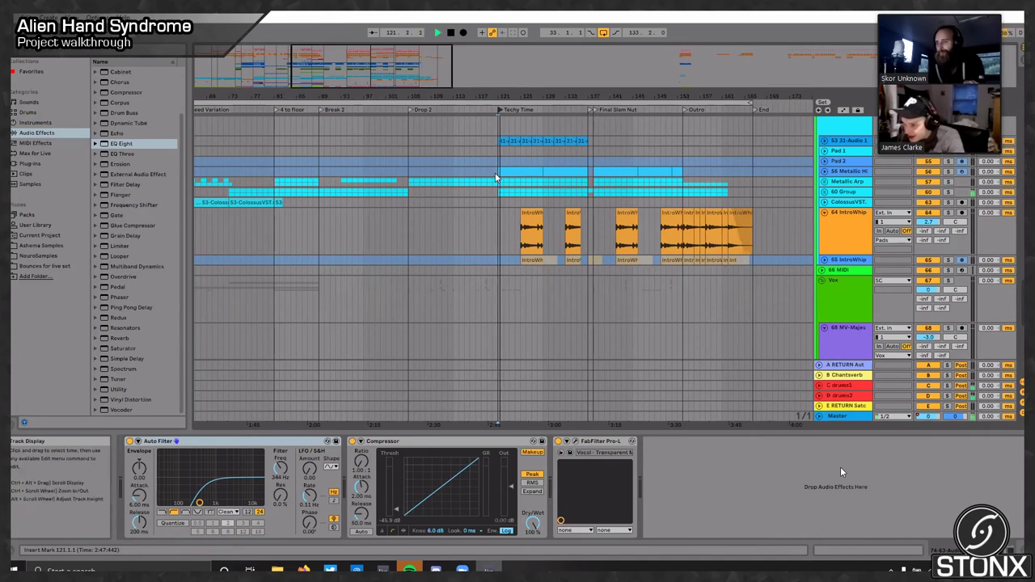
pyautogui.press('space')
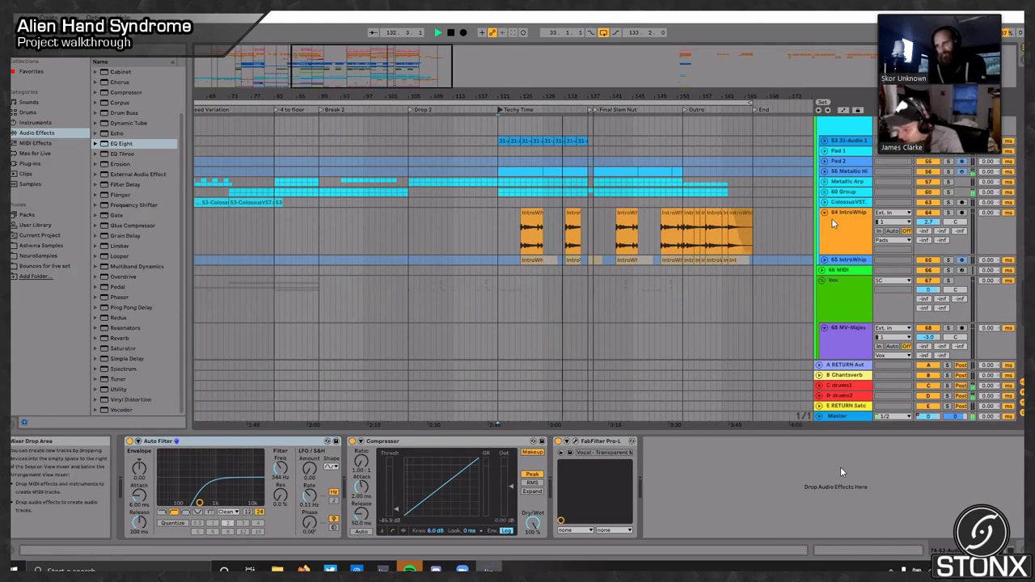
pyautogui.press('space')
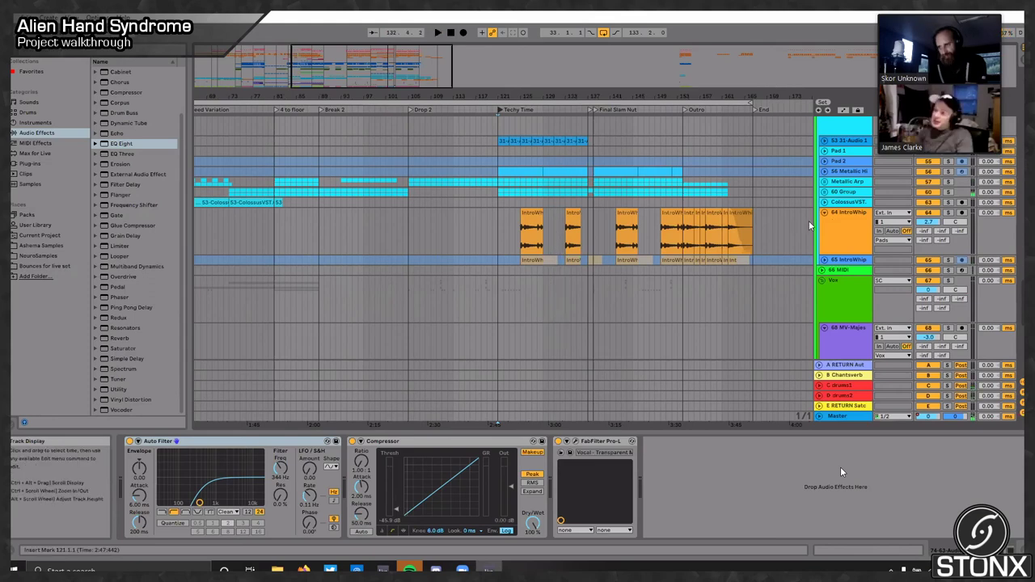
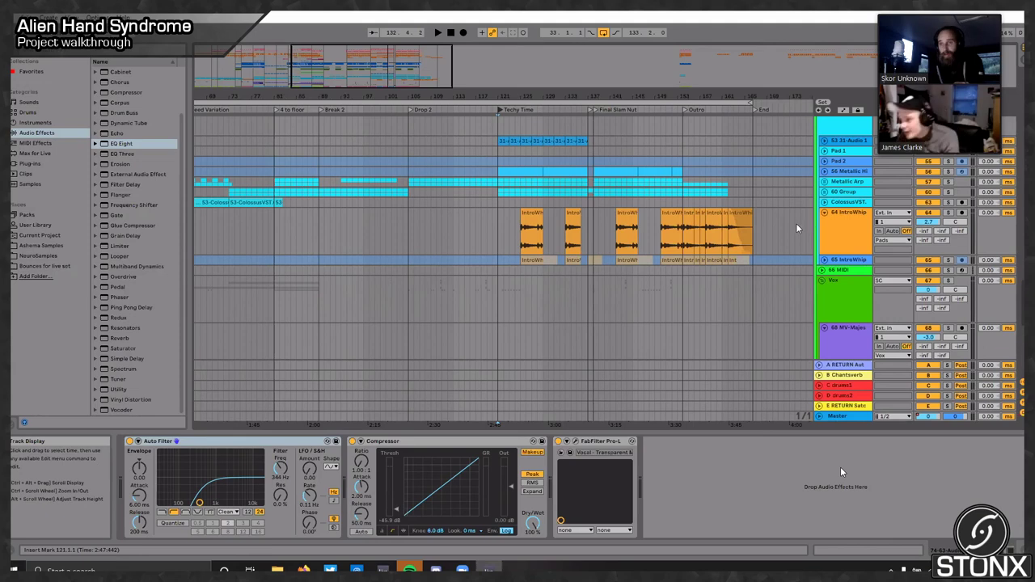
# Step: Find the Morpherizer track above the Neuro bass tracks and show its device chain
pyautogui.scroll(5, 624, 249)
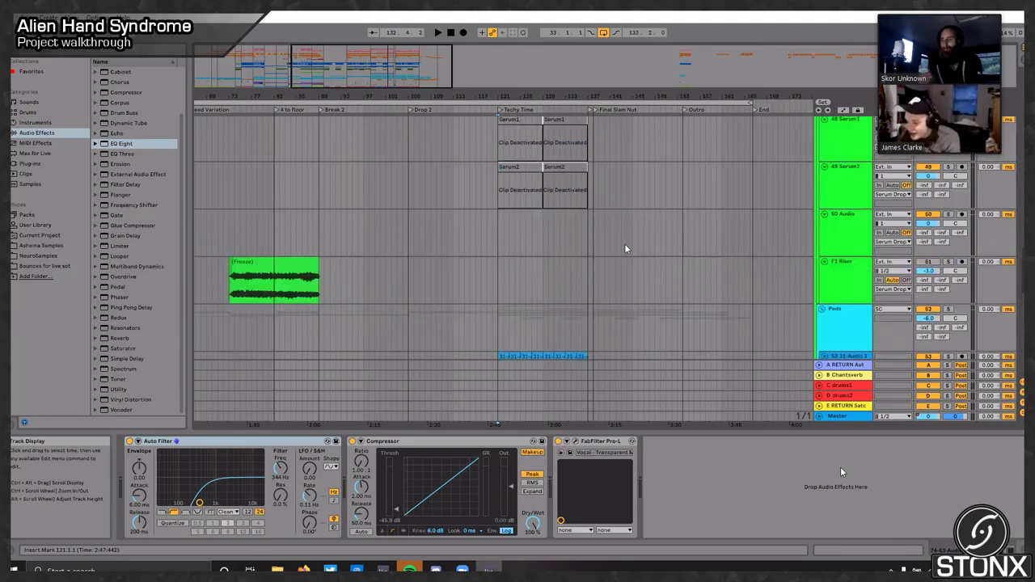
pyautogui.scroll(5, 625, 249)
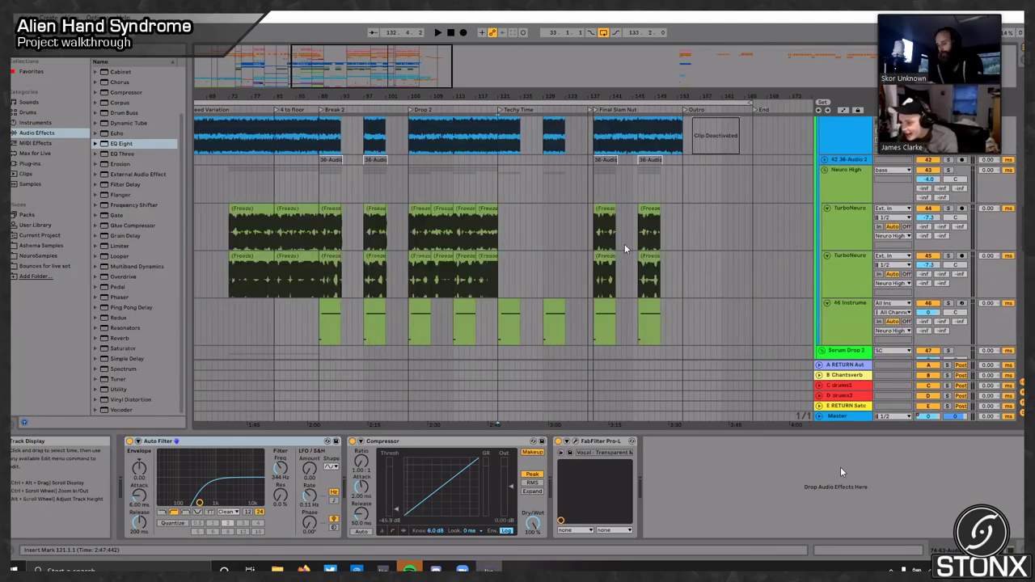
pyautogui.scroll(5, 497, 225)
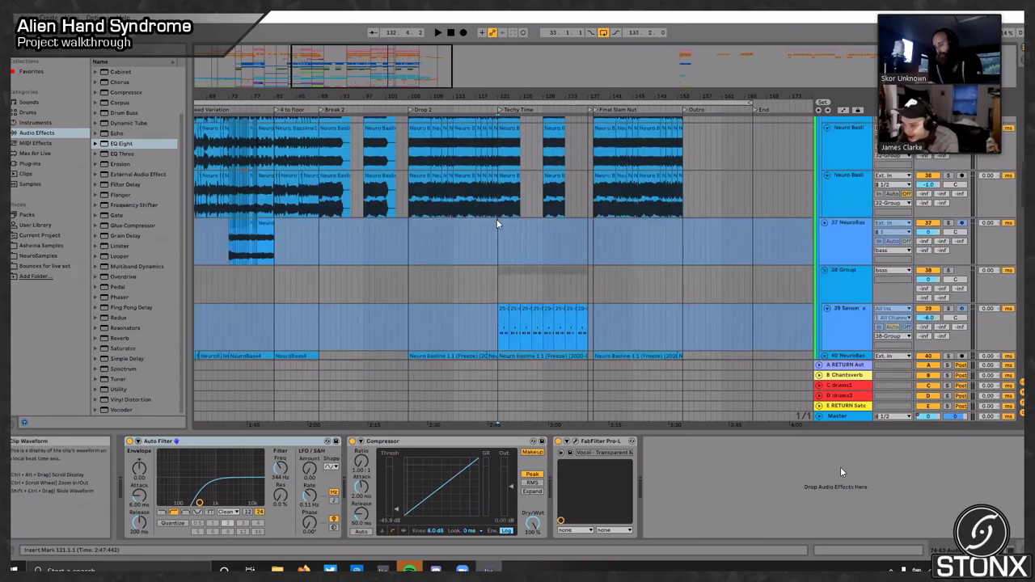
pyautogui.scroll(3, 646, 157)
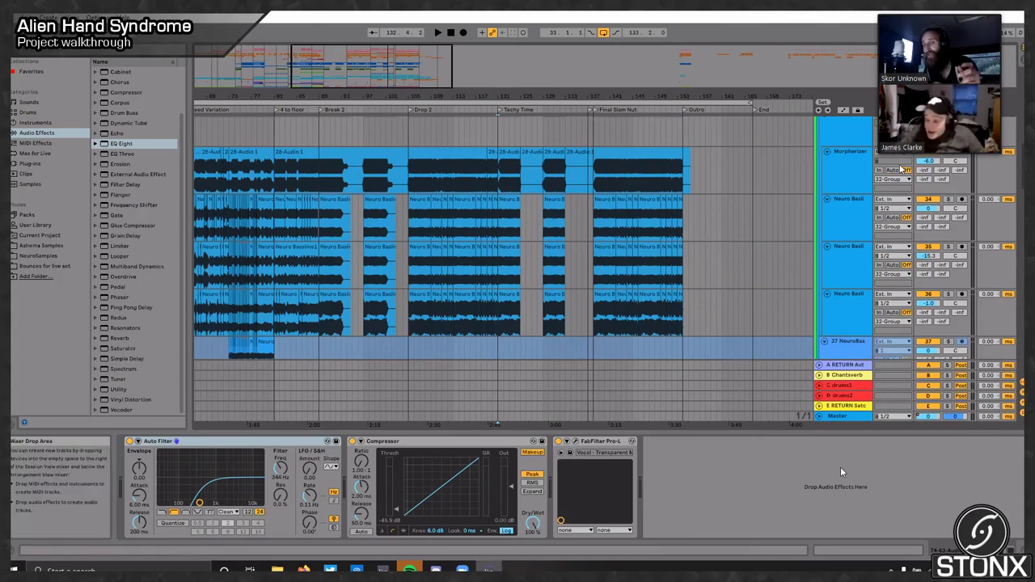
pyautogui.click(861, 165)
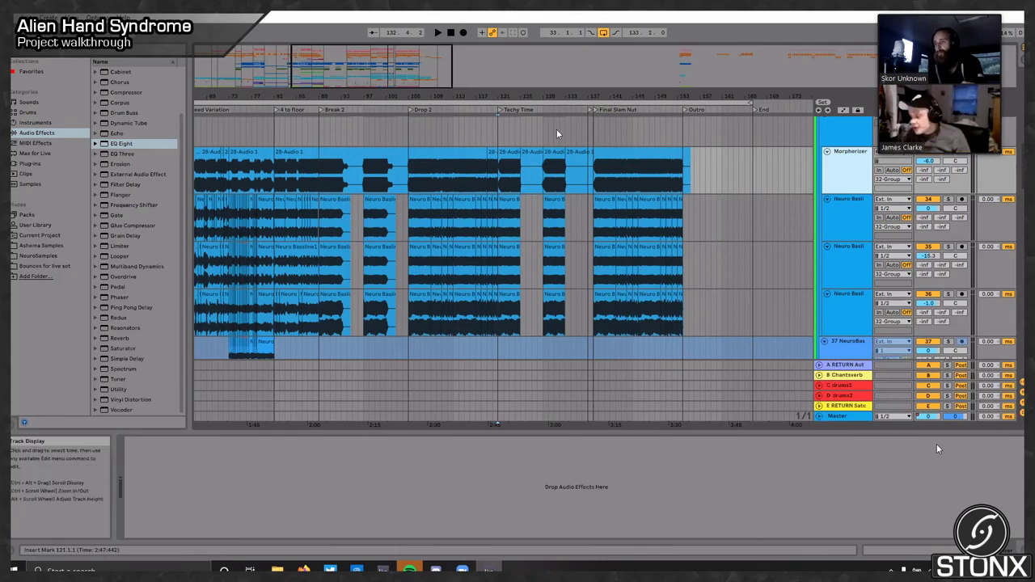
# Step: Show the device chain of the Neuro High group above the TurboNeuro tracks
pyautogui.scroll(-3, 546, 346)
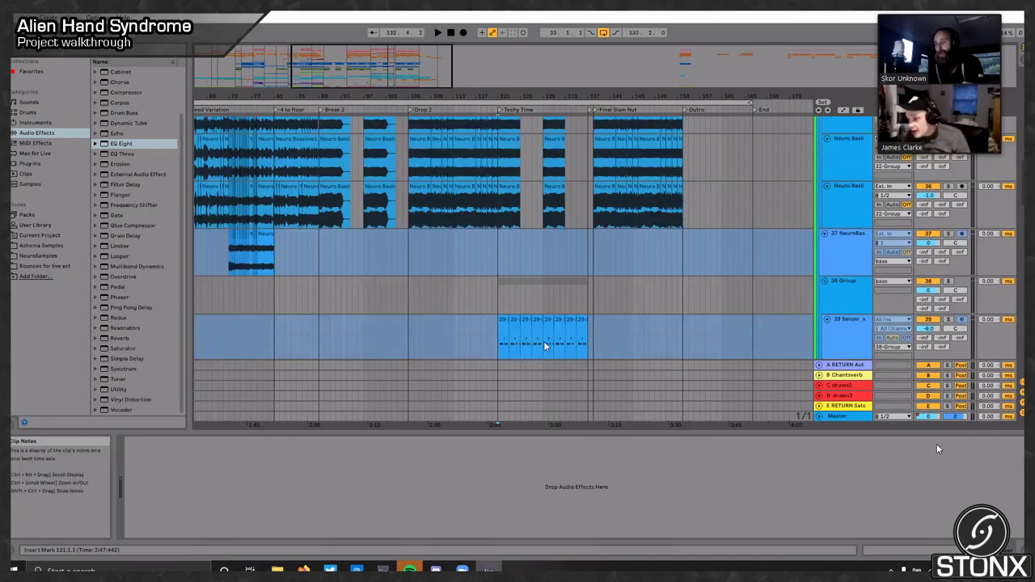
pyautogui.scroll(-10, 588, 328)
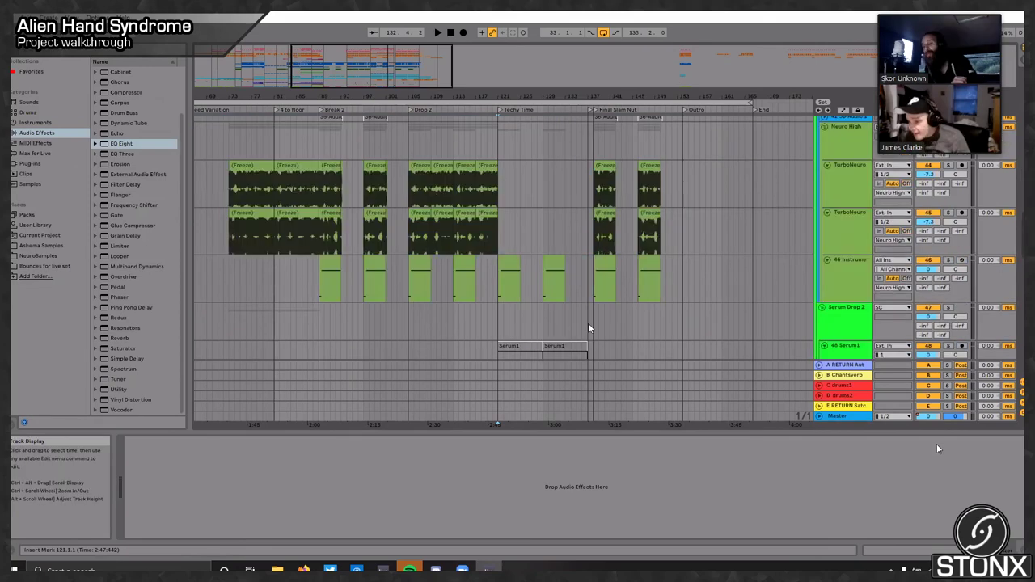
pyautogui.click(837, 135)
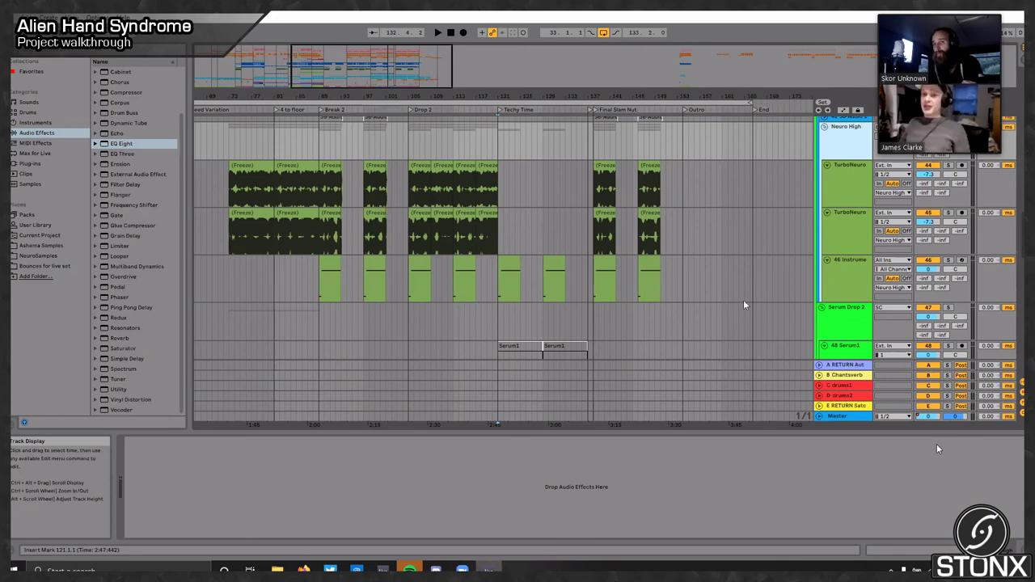
# Step: Go through the Serum Drop 2 group and show the device chain of the 49 Serum2 track
pyautogui.scroll(-1, 850, 285)
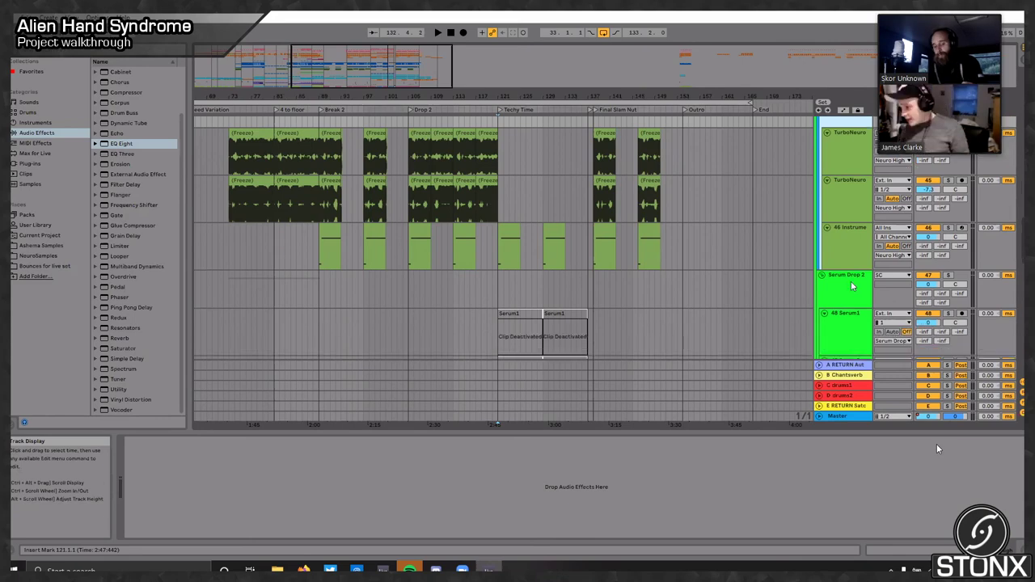
pyautogui.scroll(-2, 814, 250)
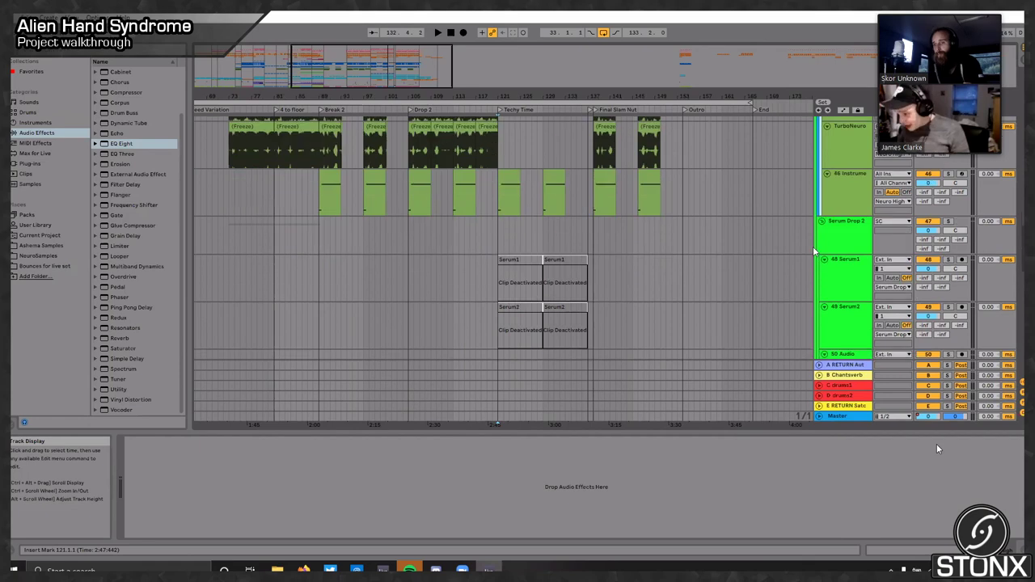
pyautogui.scroll(-1, 782, 369)
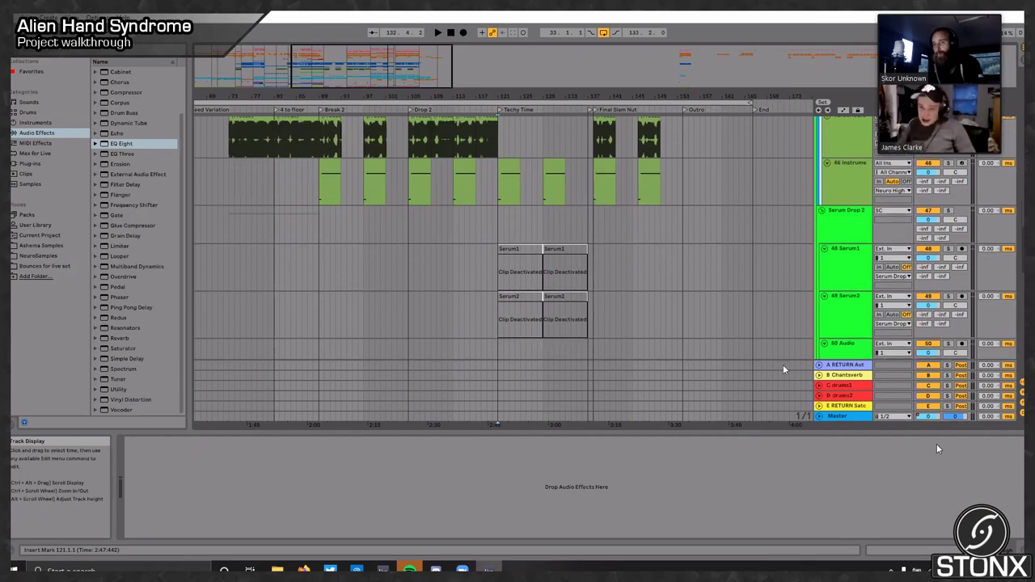
pyautogui.click(823, 296)
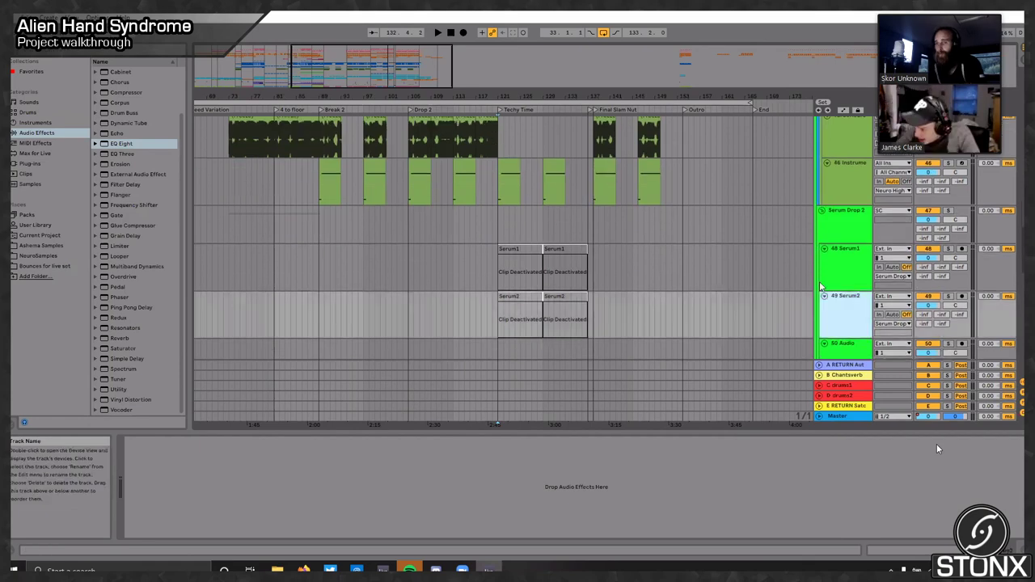
# Step: Look over the Serum Drop 2 group and its tracks, selecting 48 Serum1 and the group, and place the insert marker at bar 150
pyautogui.click(824, 270)
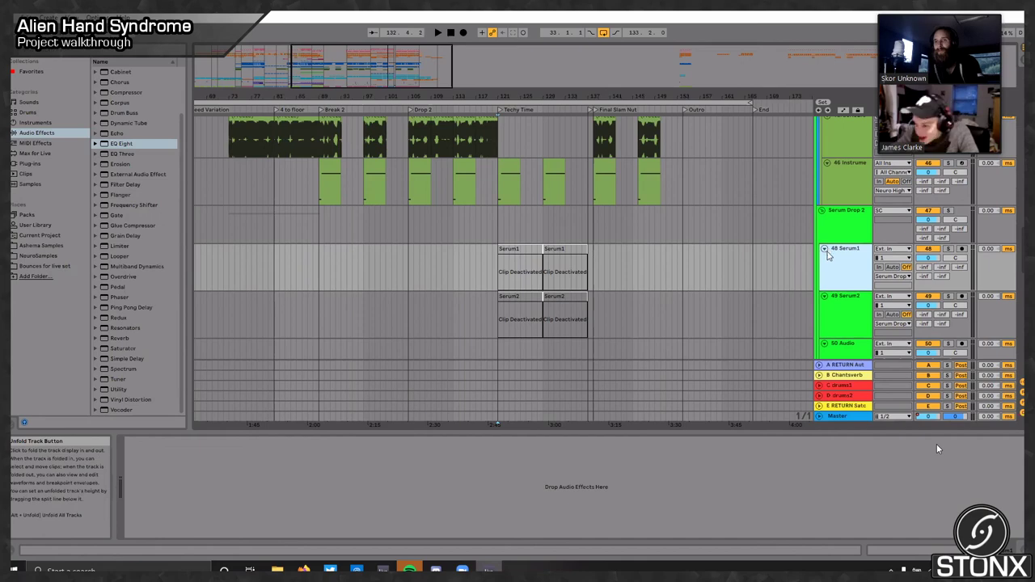
pyautogui.click(825, 251)
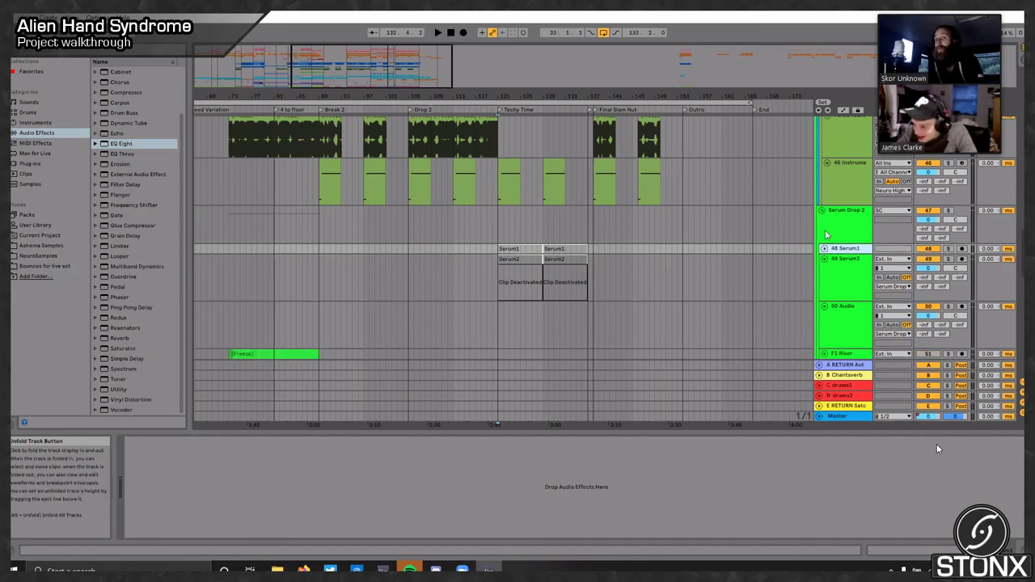
pyautogui.click(826, 236)
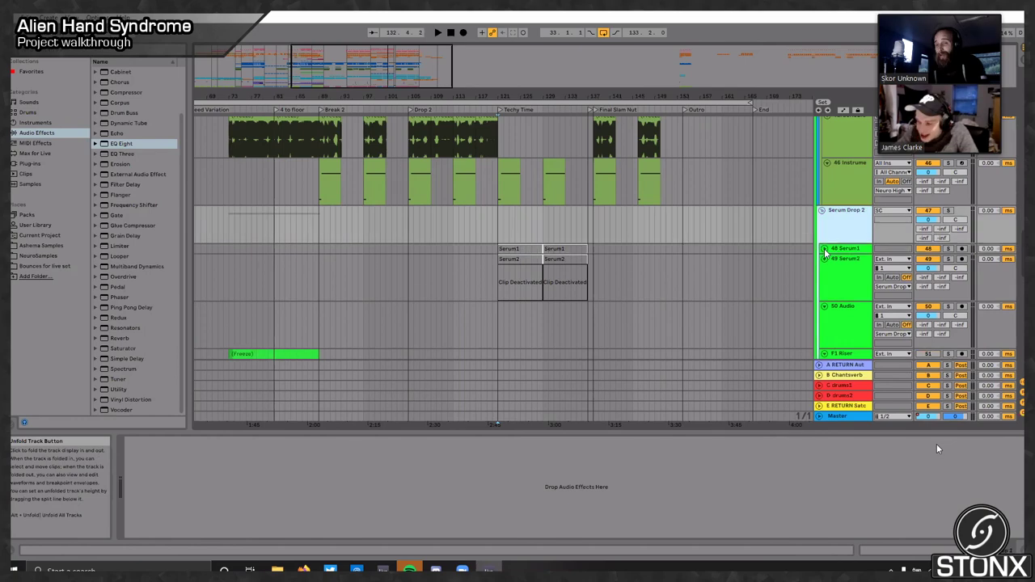
pyautogui.click(824, 251)
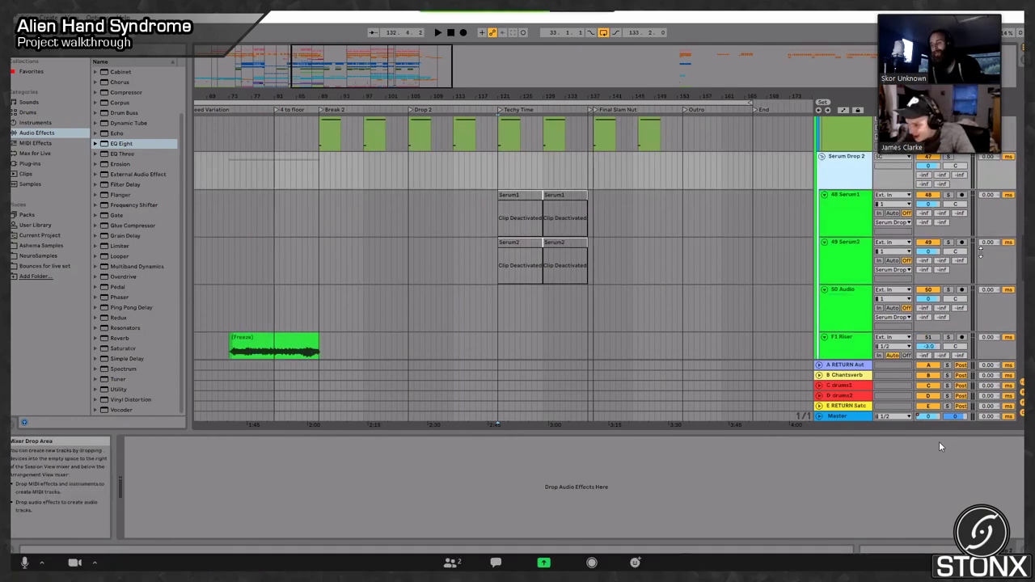
pyautogui.scroll(-3, 635, 306)
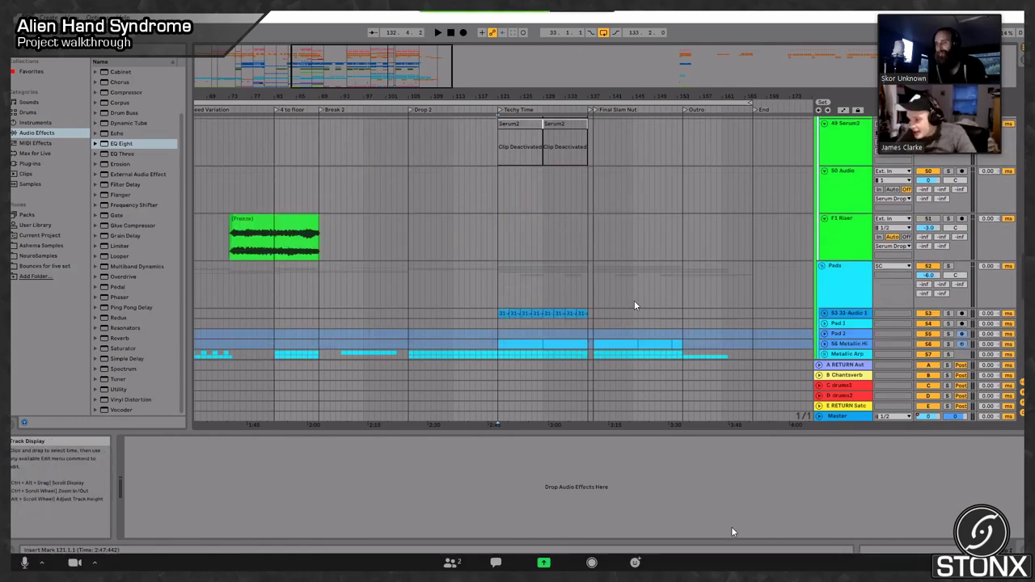
pyautogui.scroll(3, 530, 335)
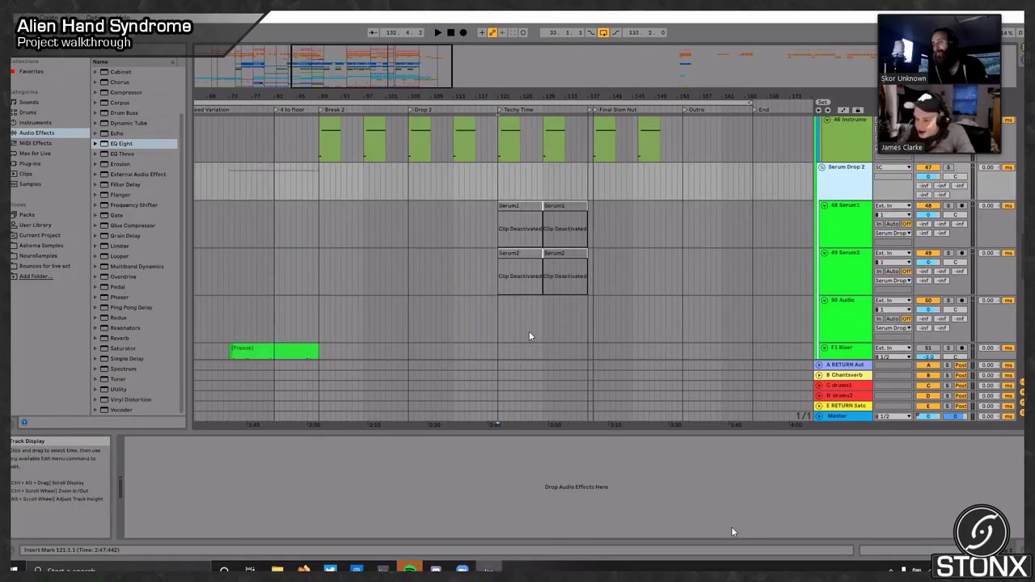
pyautogui.scroll(1, 557, 398)
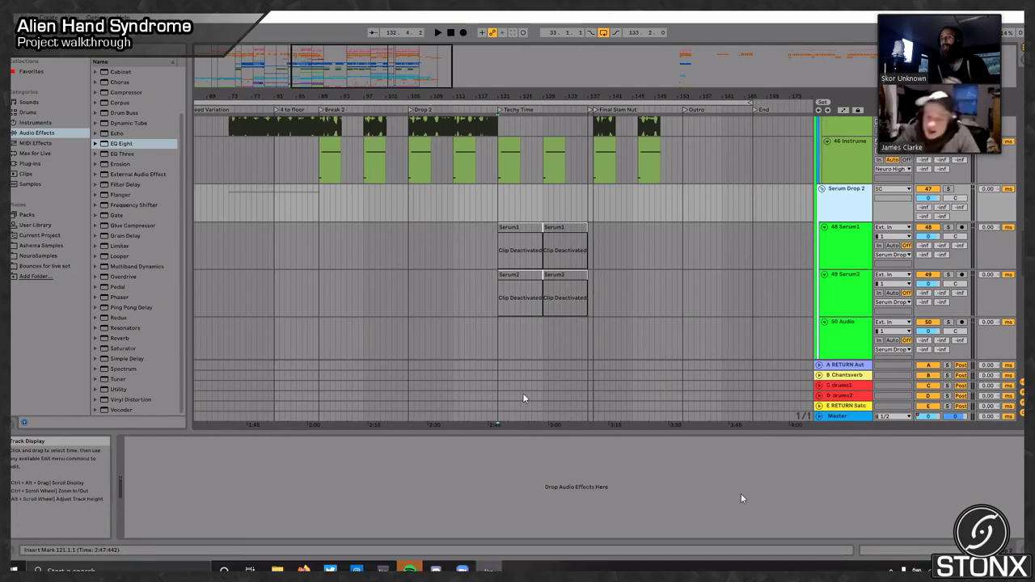
pyautogui.click(678, 229)
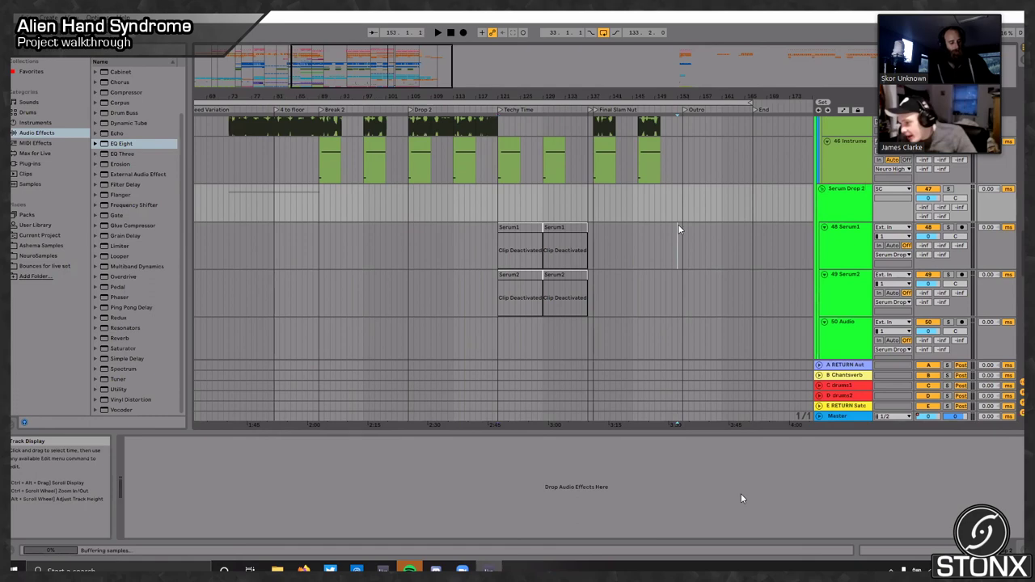
pyautogui.click(672, 224)
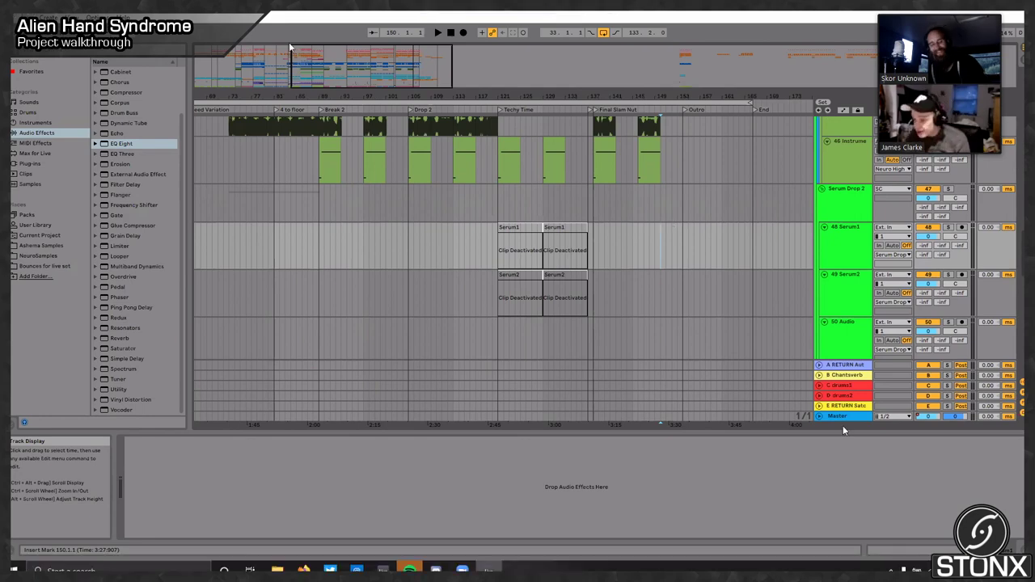
# Step: Show the arrangement from its beginning, select the loop across all tracks and extend its start back to bar 1
pyautogui.moveTo(289, 47); pyautogui.dragTo(162, 53)
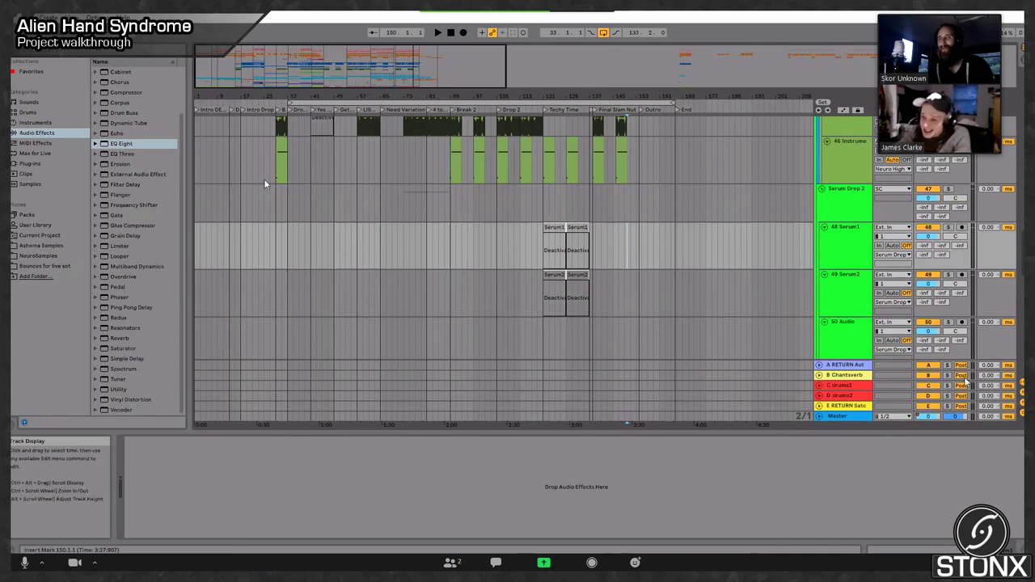
pyautogui.click(290, 106)
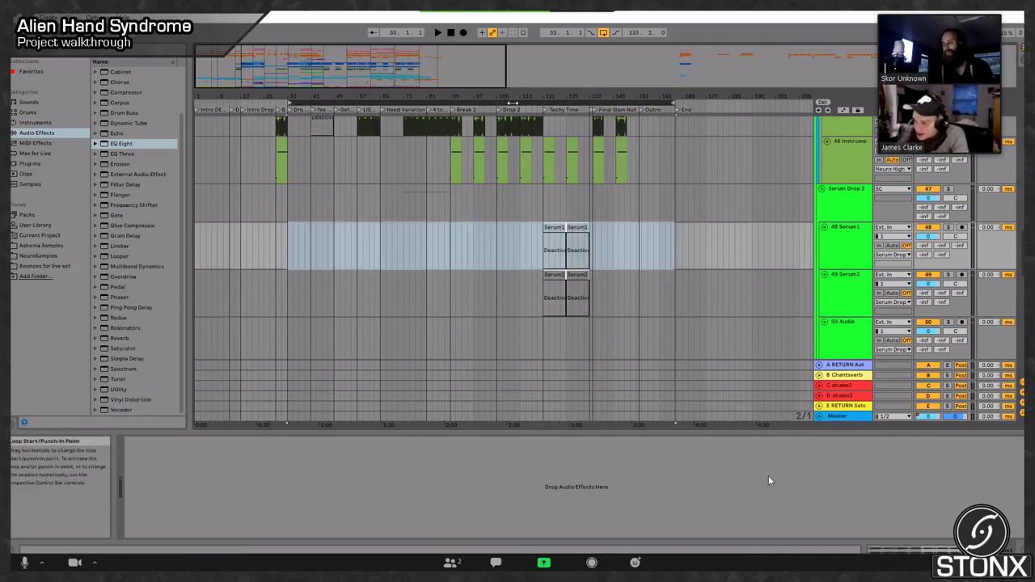
pyautogui.click(512, 103)
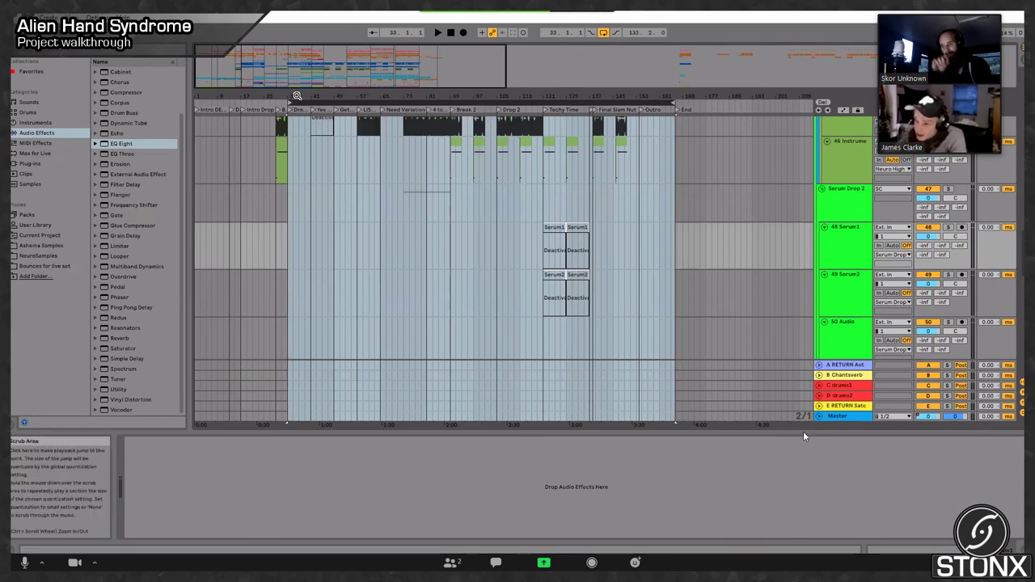
pyautogui.moveTo(290, 102); pyautogui.dragTo(189, 101)
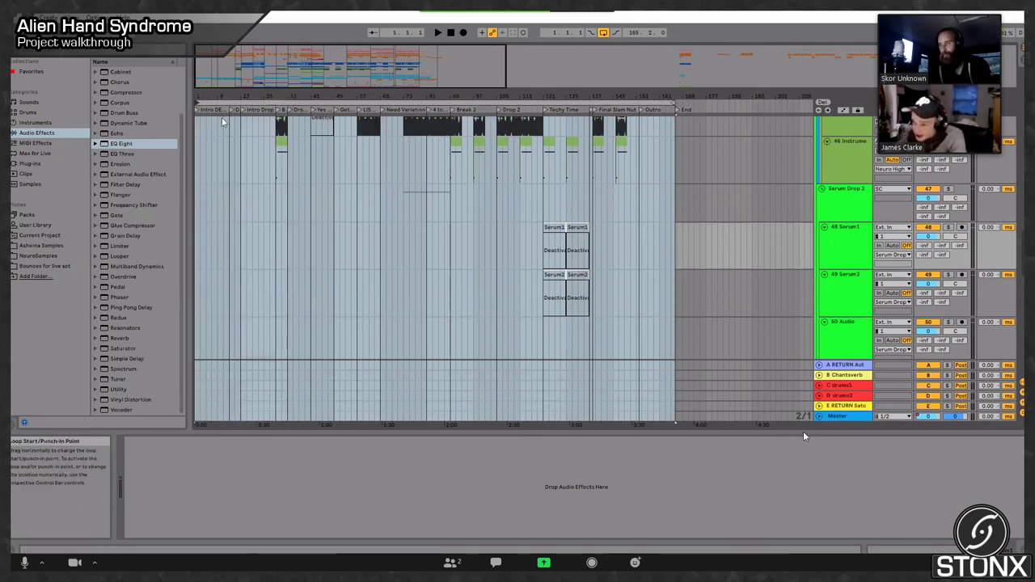
# Step: Audition the mix from bar 1, skipping ahead through the intro locators to the Breakway section
pyautogui.press('space')
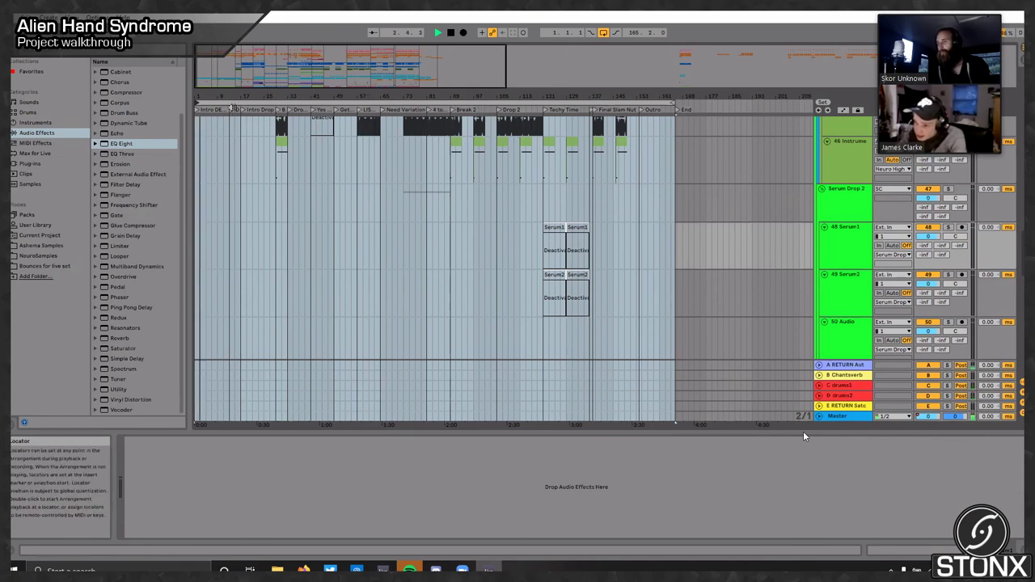
pyautogui.click(232, 108)
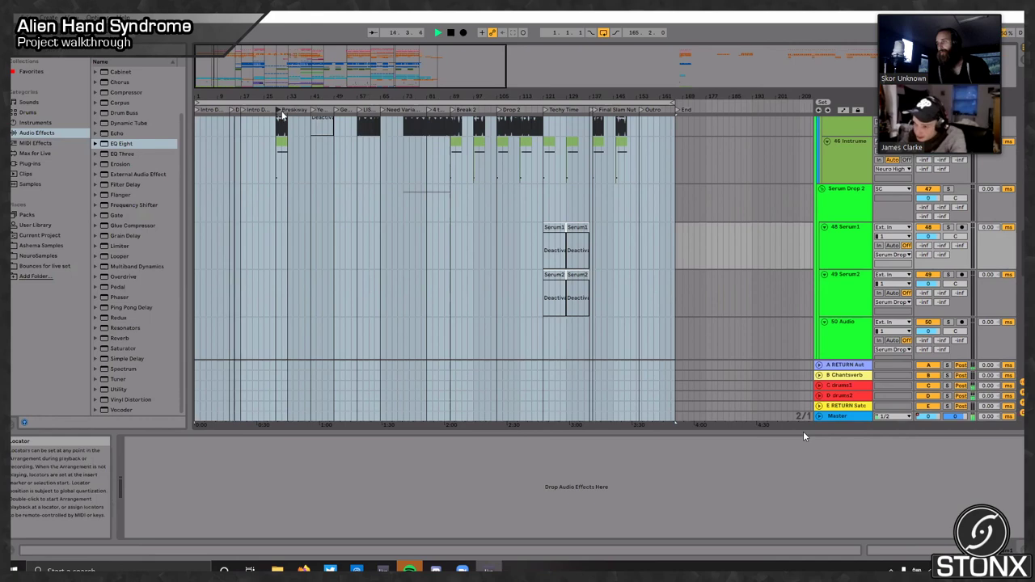
pyautogui.click(281, 111)
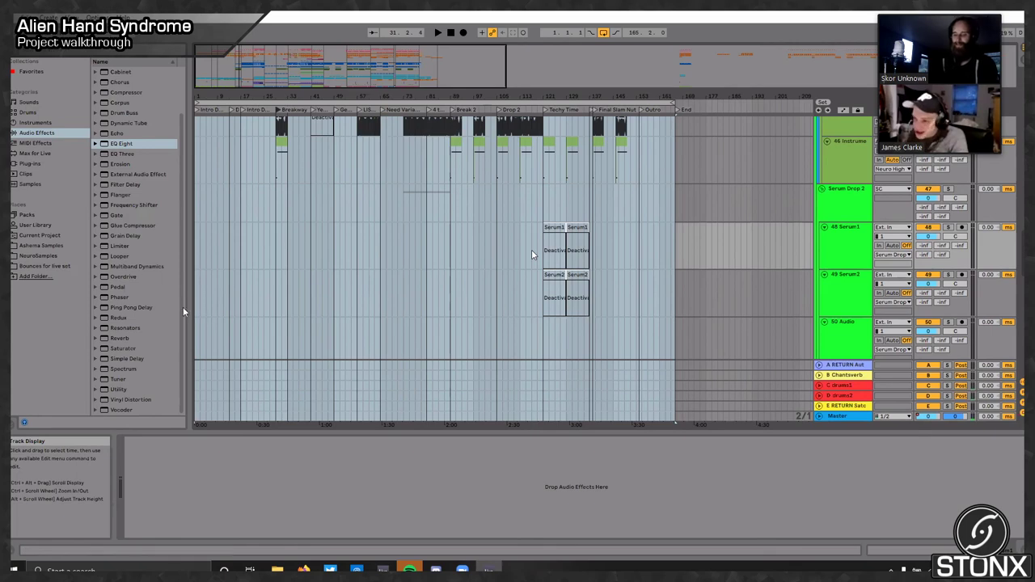
# Step: Look through the tracks from the Neuro bass layers down to the vocal tracks in the Vox group
pyautogui.scroll(-3, 485, 210)
pyautogui.scroll(10, 500, 219)
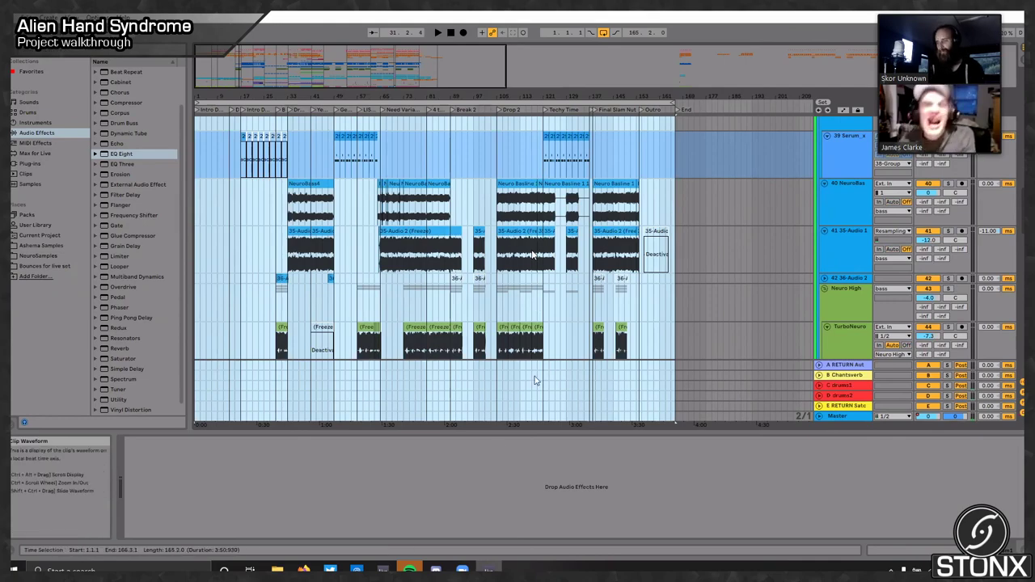
pyautogui.scroll(-10, 453, 323)
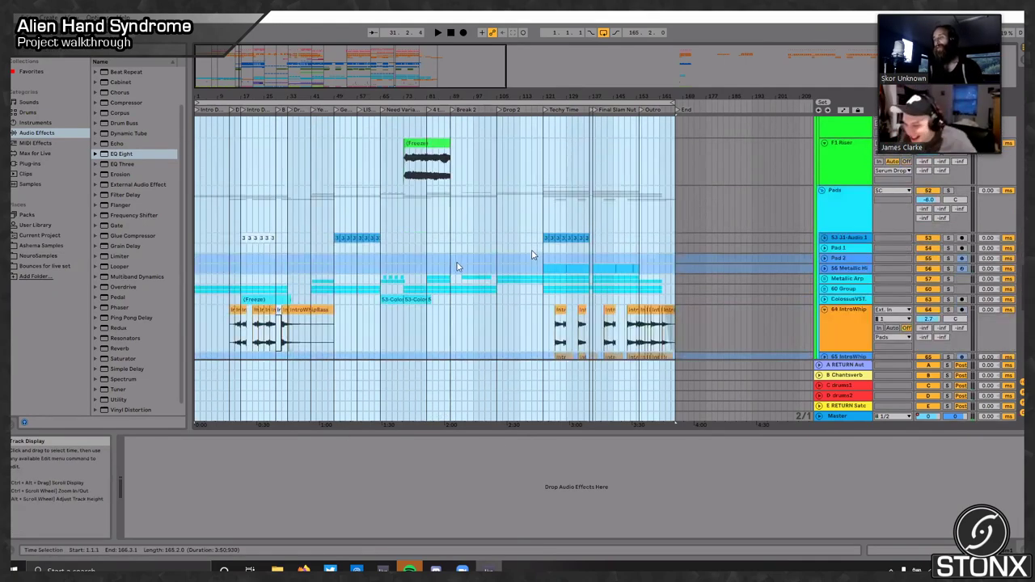
pyautogui.scroll(-5, 450, 289)
pyautogui.scroll(-5, 450, 288)
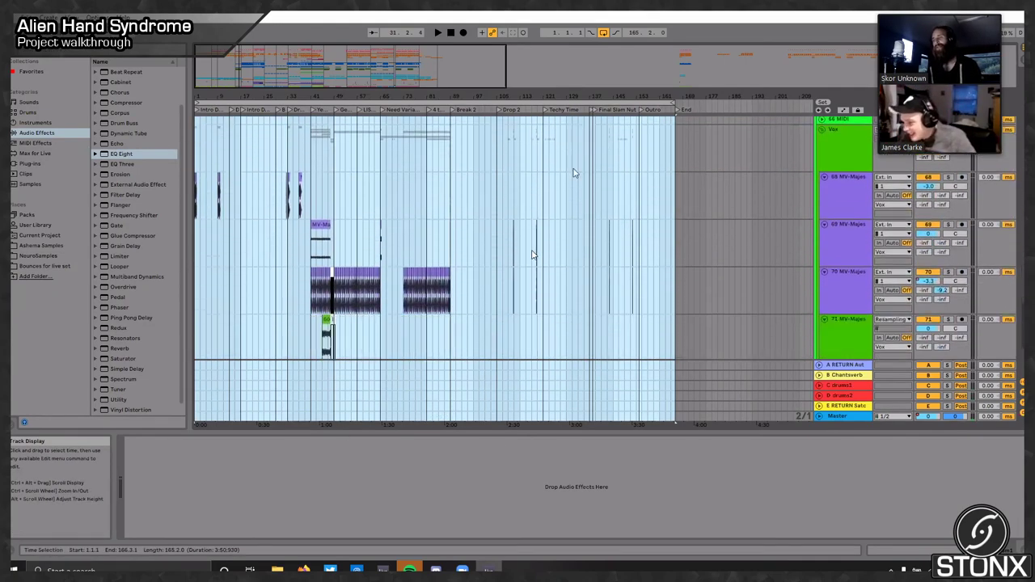
pyautogui.scroll(-1, 477, 238)
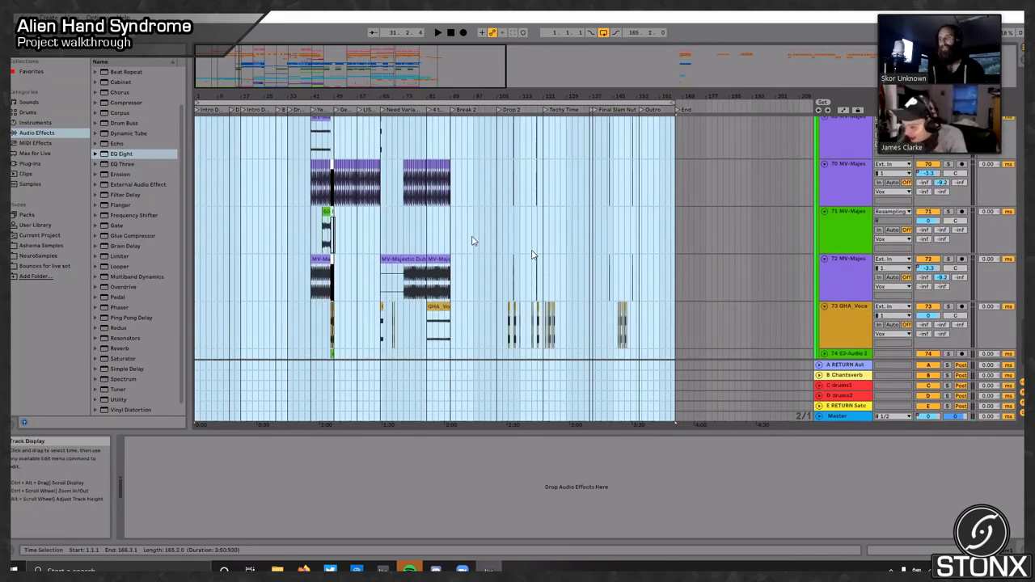
pyautogui.scroll(15, 472, 240)
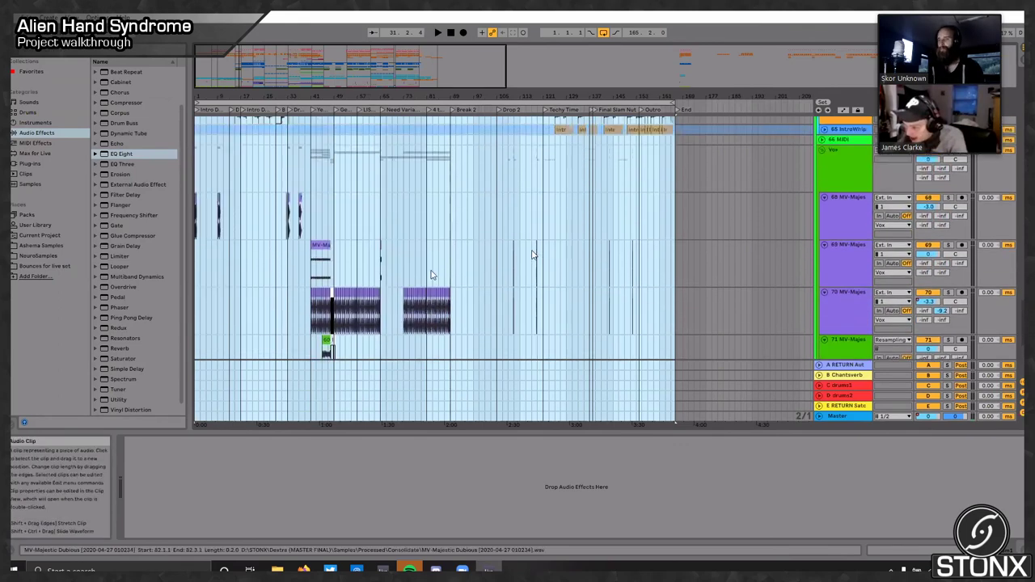
# Step: Fold the Vox group, the 64 IntroWhip track, and the Pads and Serum Drop 2 groups
pyautogui.click(822, 272)
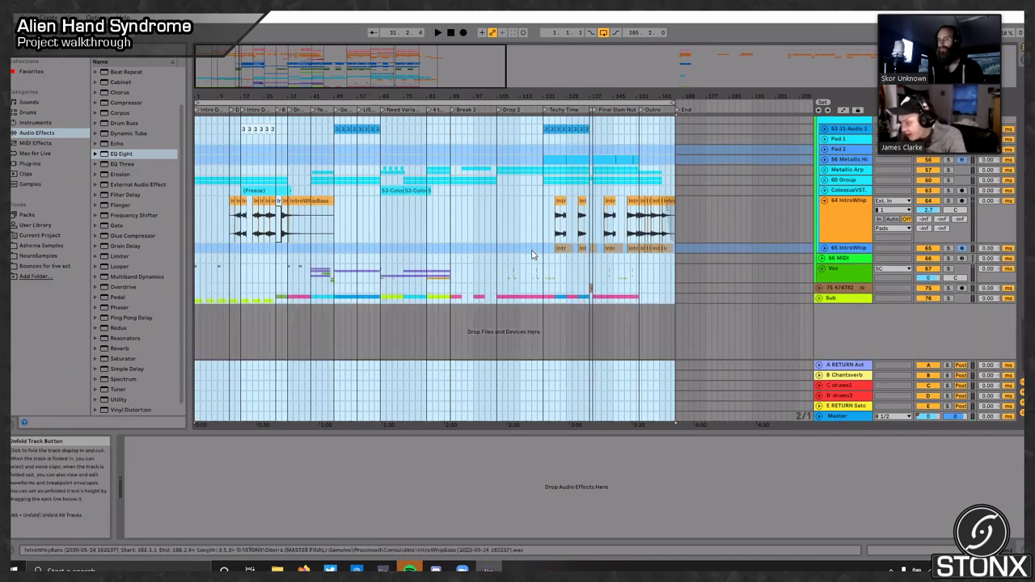
pyautogui.click(823, 201)
pyautogui.scroll(5, 824, 202)
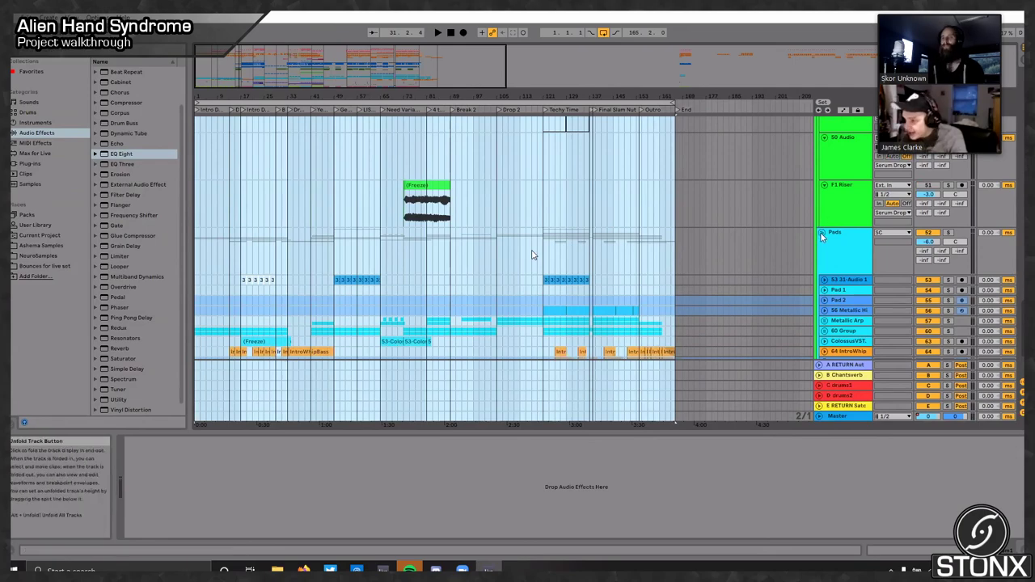
pyautogui.scroll(3, 828, 234)
pyautogui.scroll(-8, 829, 244)
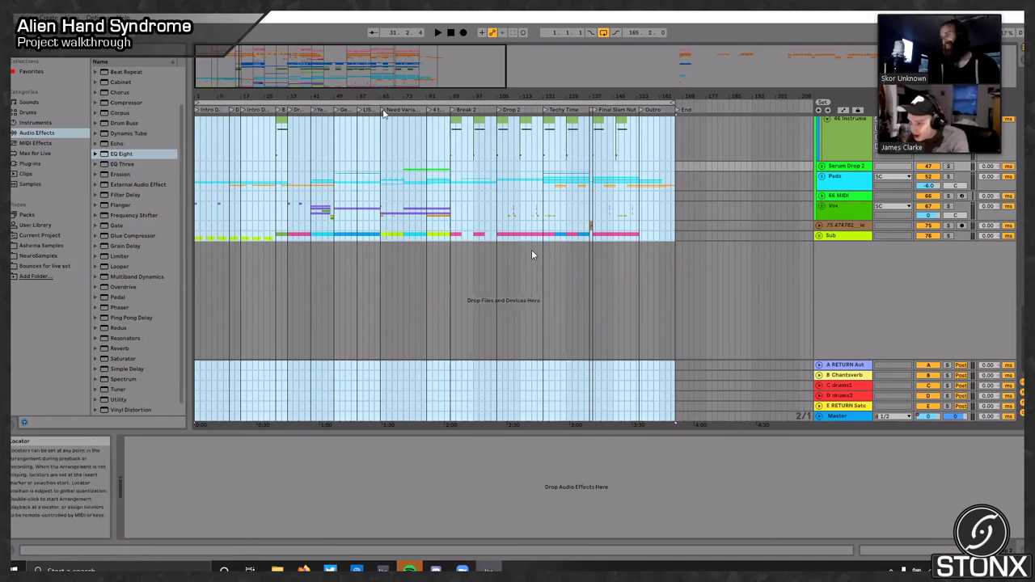
# Step: Audition the mix from the Need Variation locator, and show the device chain of the Sub track
pyautogui.click(379, 225)
pyautogui.press('space')
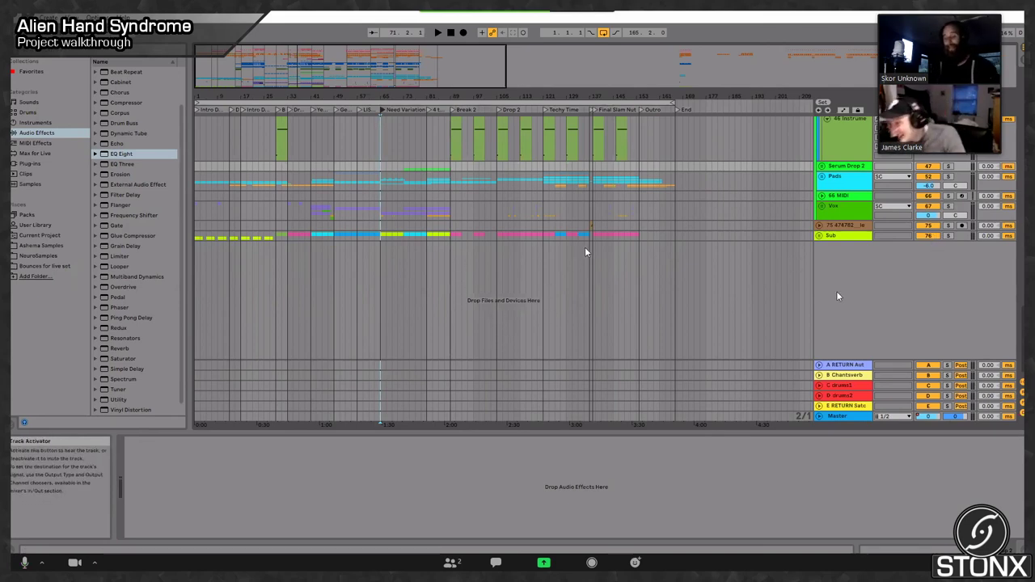
pyautogui.click(501, 306)
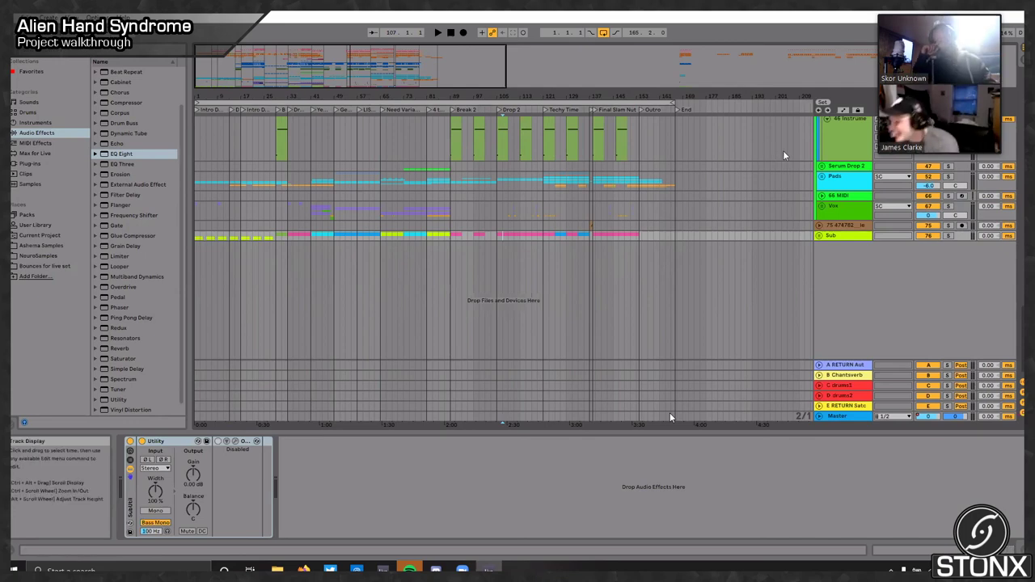
# Step: Look back up through the bass tracks to the Morpherizer and Neuro Bass layers, across the whole timeline
pyautogui.scroll(8, 834, 195)
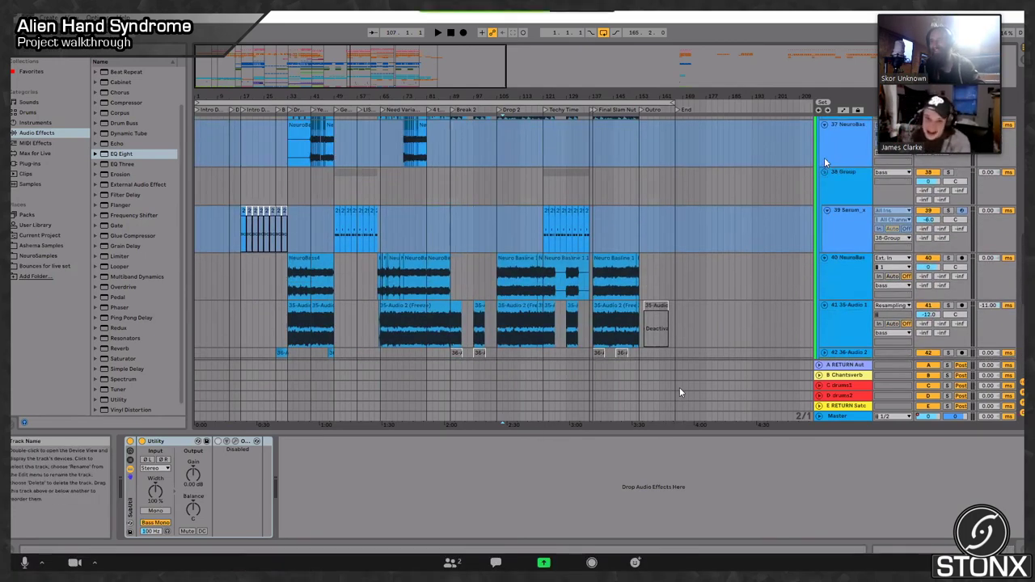
pyautogui.scroll(1, 825, 165)
pyautogui.scroll(1, 825, 165)
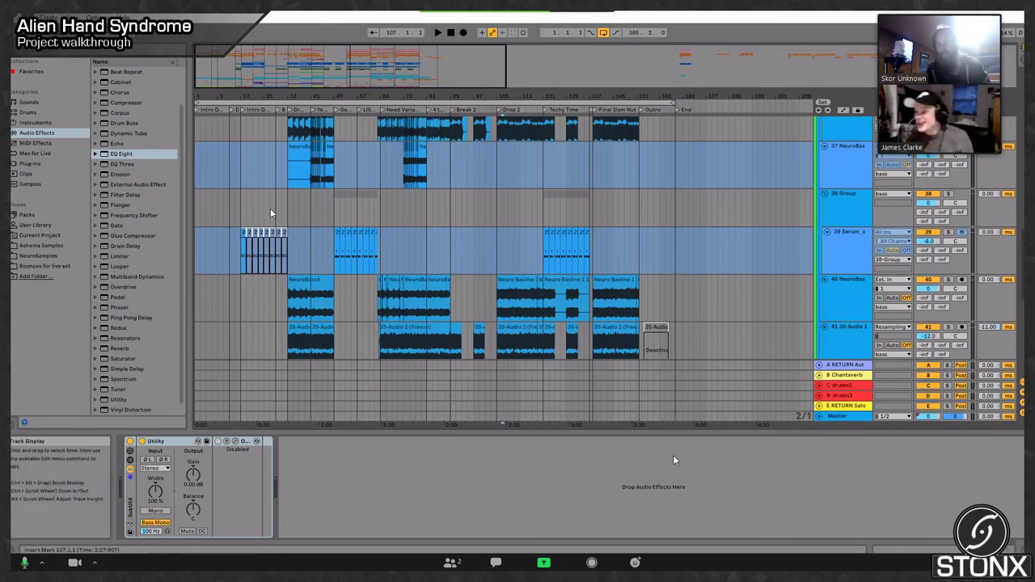
pyautogui.scroll(5, 524, 183)
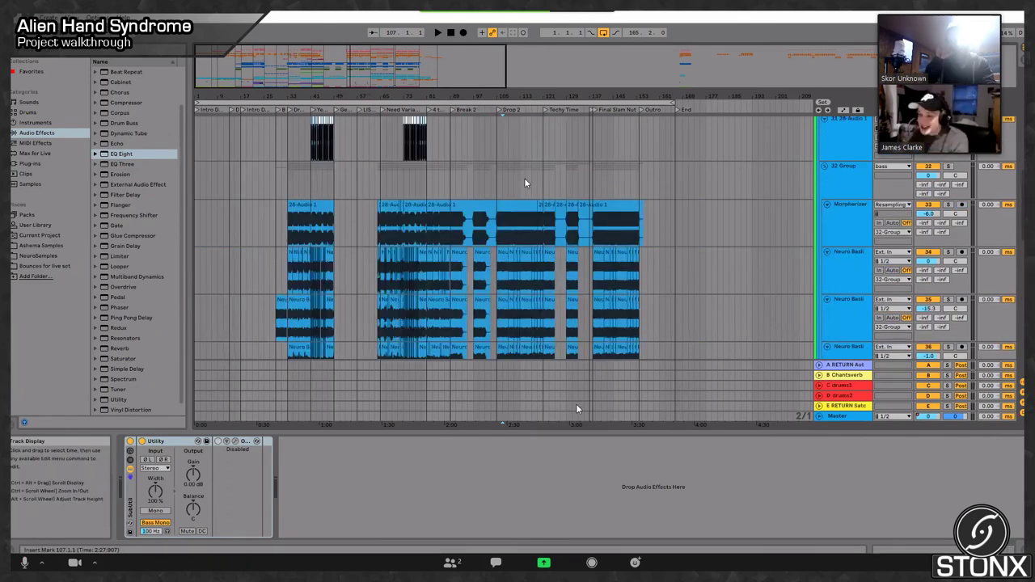
pyautogui.scroll(-5, 525, 179)
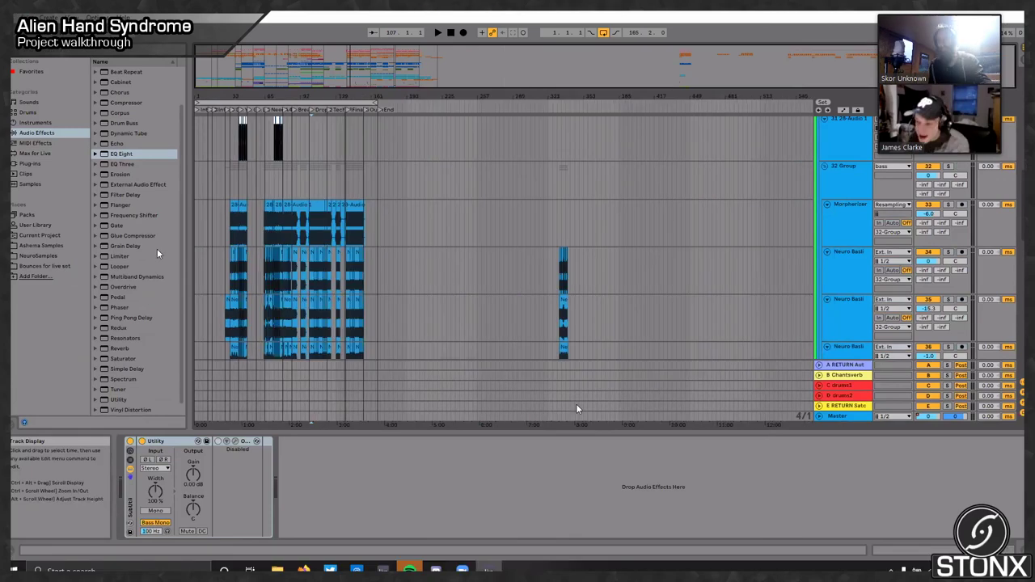
# Step: Select everything within the arrangement loop, from bar 1 to bar 166
pyautogui.scroll(1, 158, 250)
pyautogui.hotkey('ctrl', 'shift', 'l')
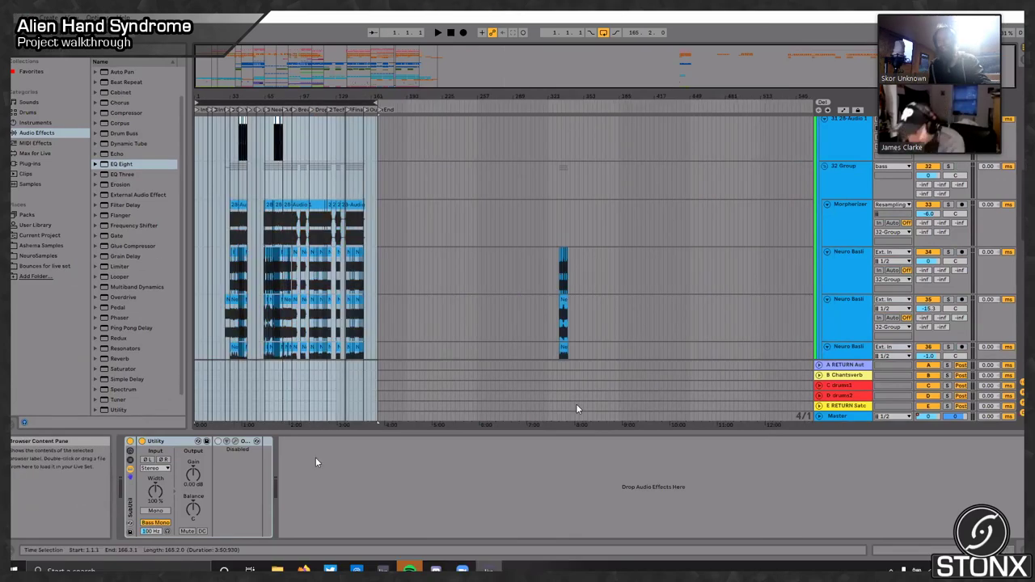
pyautogui.click(386, 475)
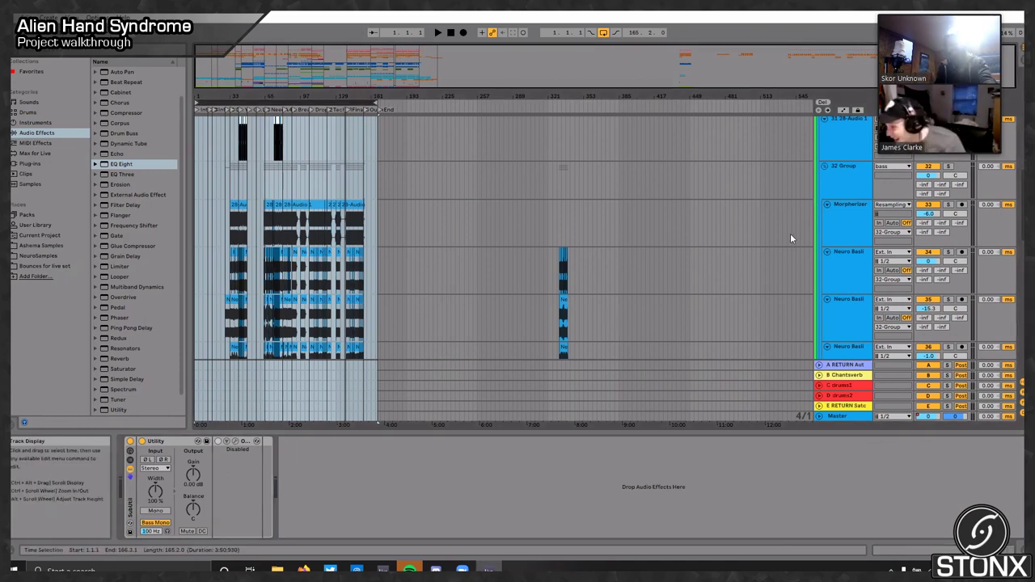
# Step: Fold the 32 Group of bass tracks, and show the device chain of the Drums group with the insert marker at bar 257
pyautogui.click(825, 166)
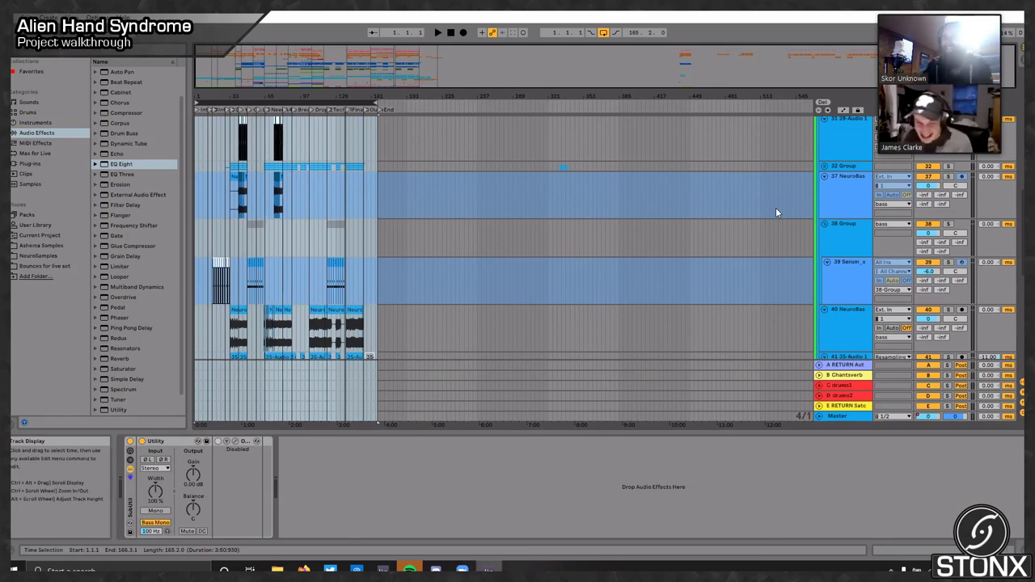
pyautogui.scroll(3, 783, 204)
pyautogui.scroll(10, 508, 199)
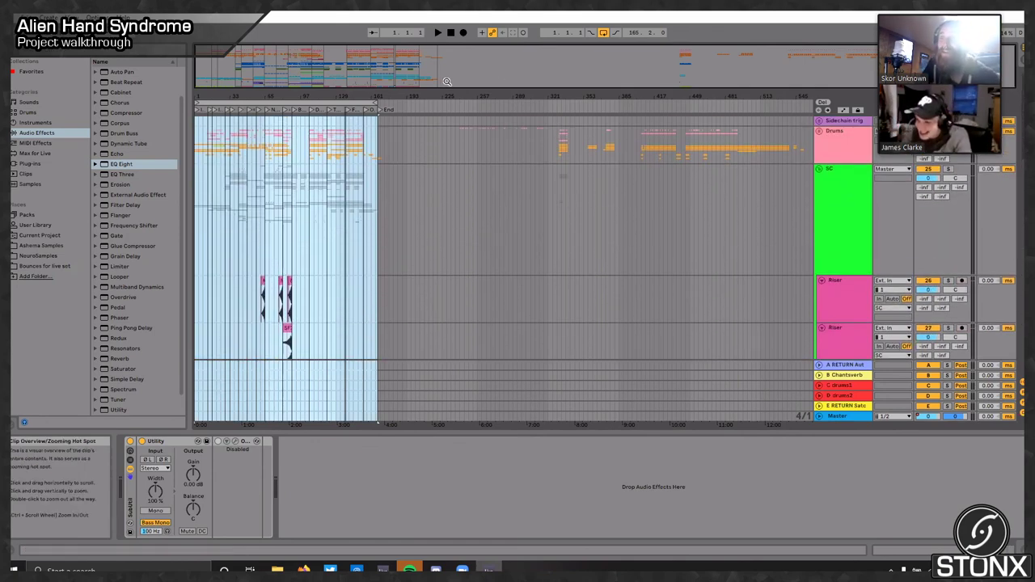
pyautogui.moveTo(369, 70); pyautogui.dragTo(543, 121)
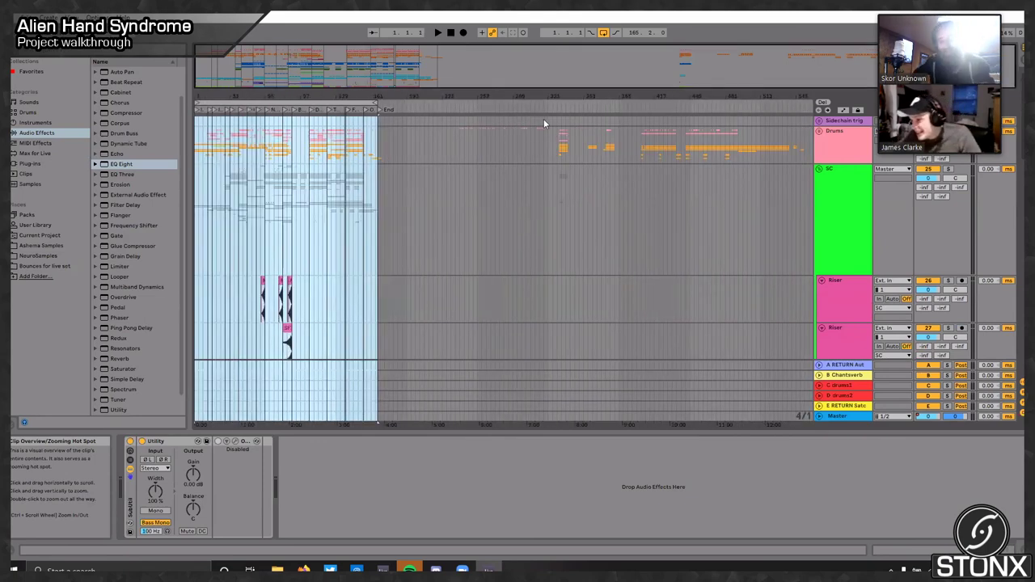
pyautogui.click(455, 135)
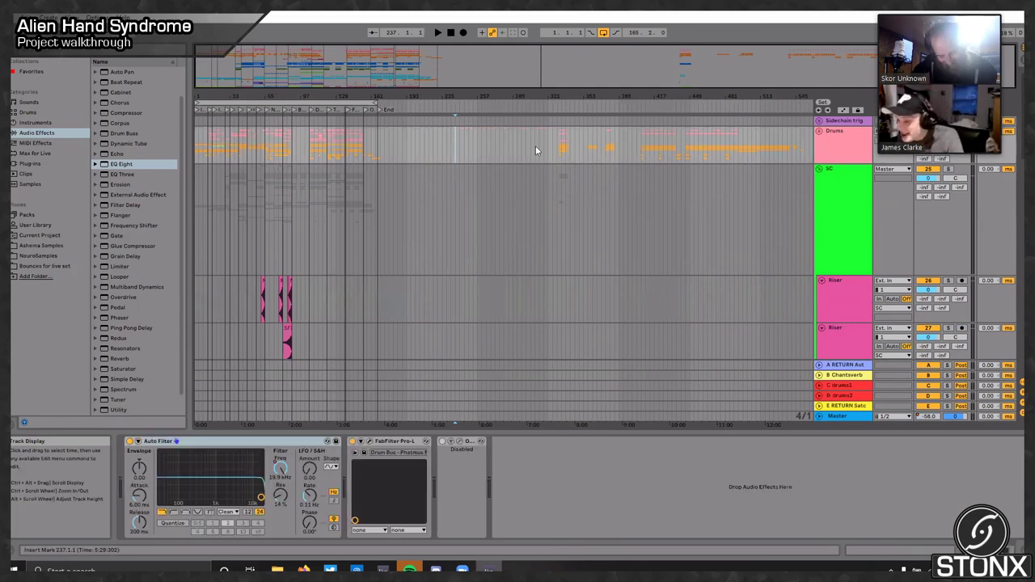
pyautogui.click(477, 154)
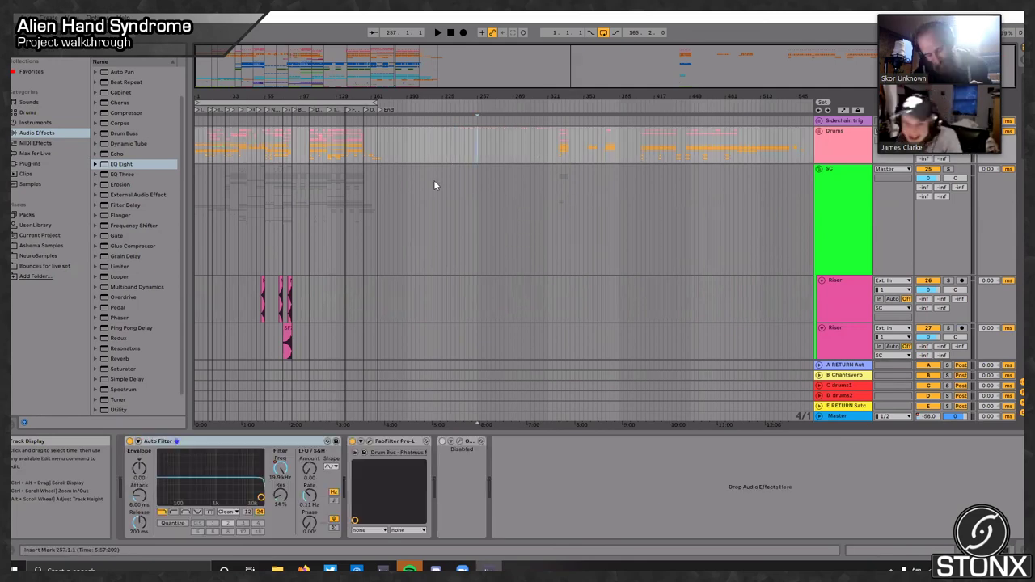